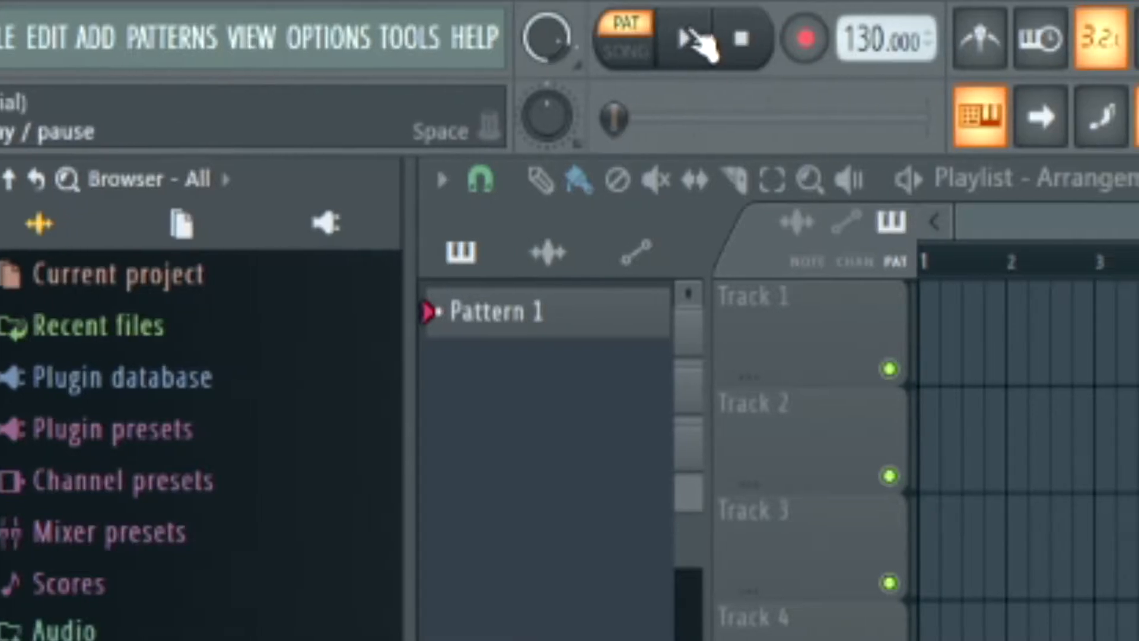
Step: Turn on the metronome, play Pattern 1 to hear it, stop playback and turn the metronome off
click(696, 40)
click(547, 55)
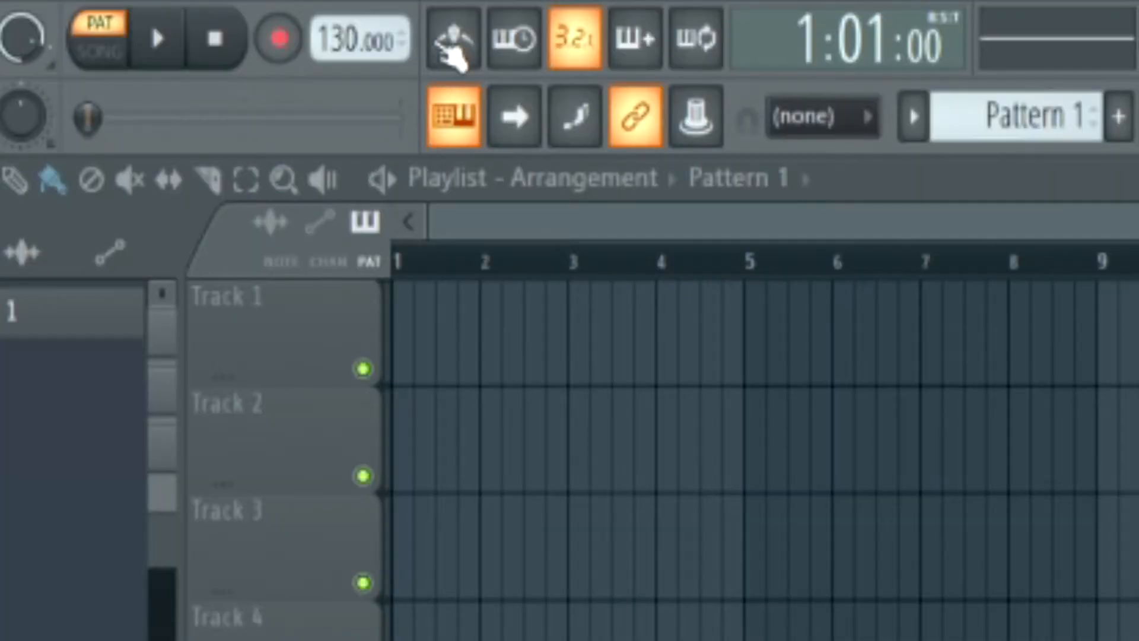
click(785, 41)
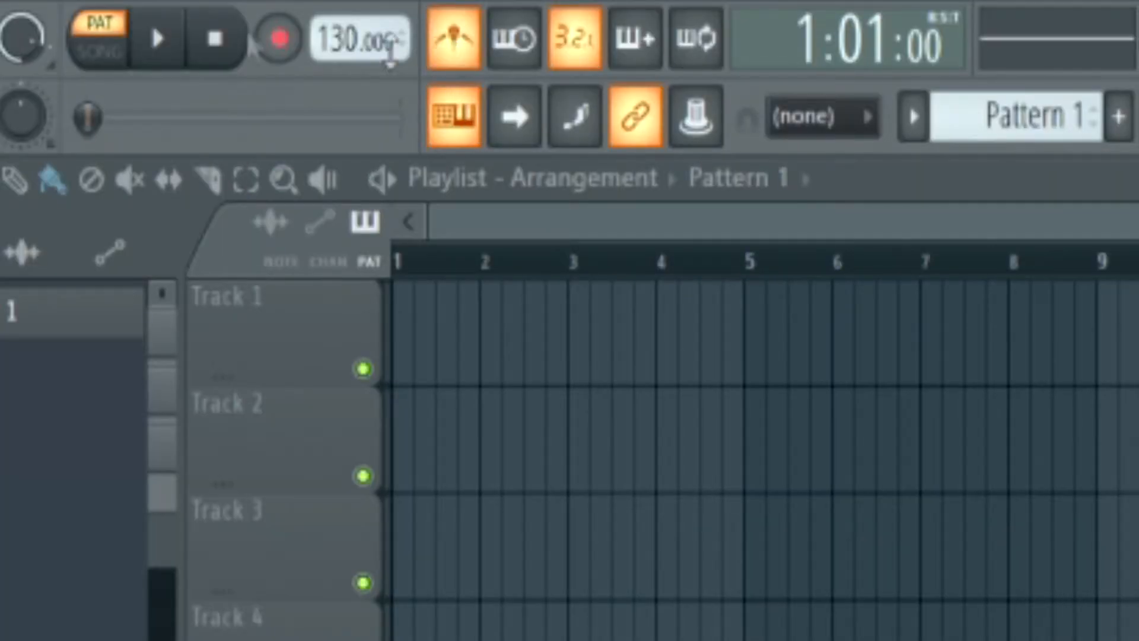
click(161, 47)
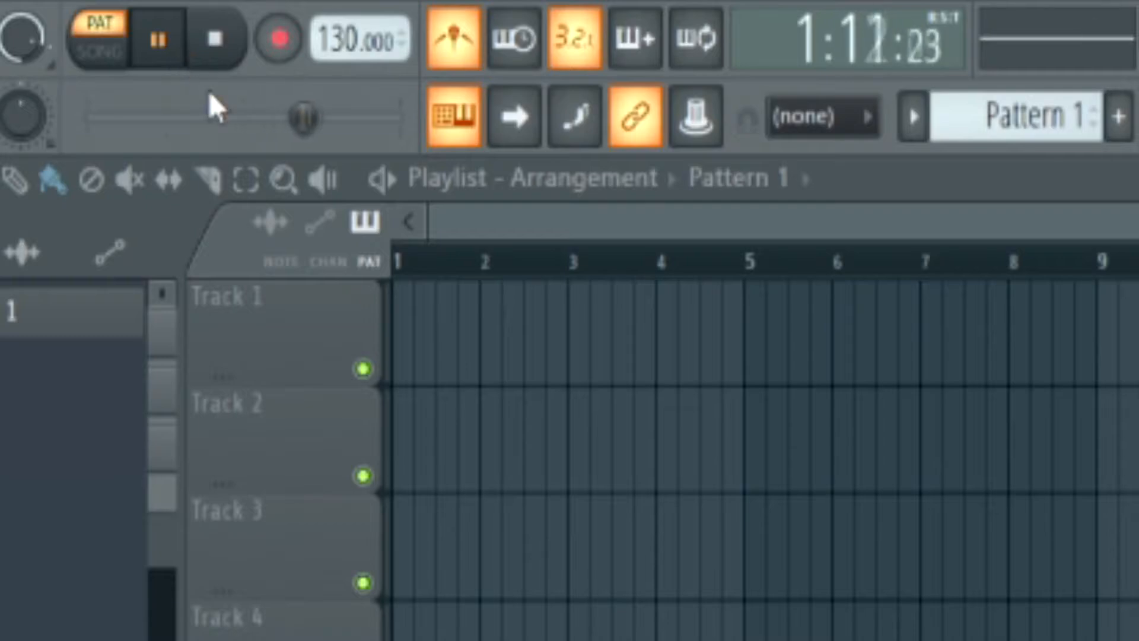
click(215, 41)
click(453, 56)
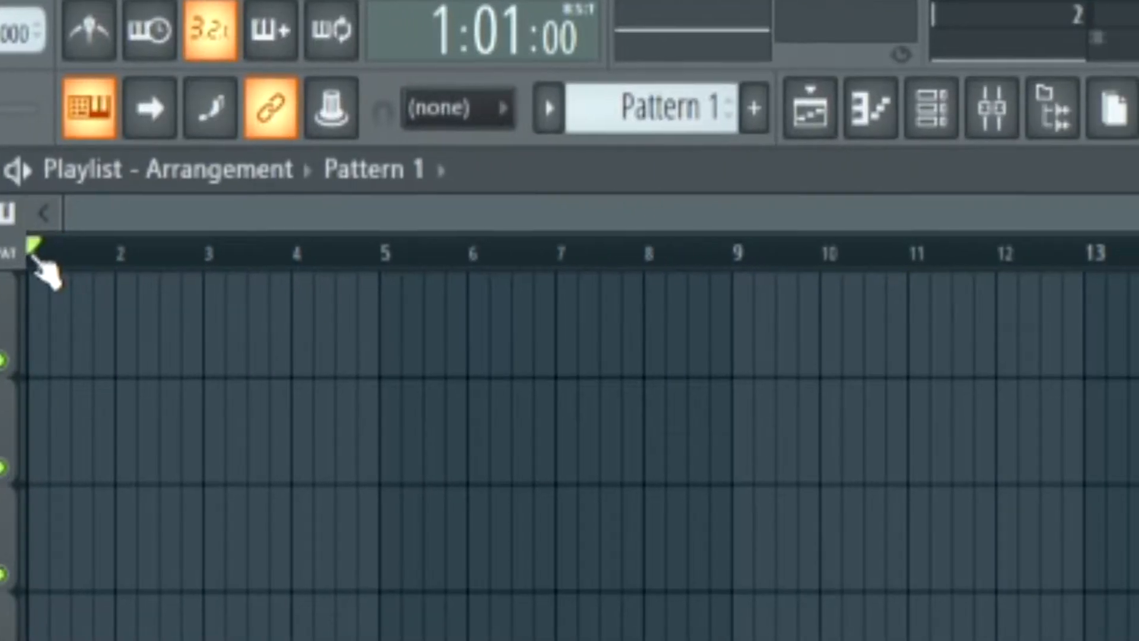
Step: Set the global snap to Beat
click(929, 115)
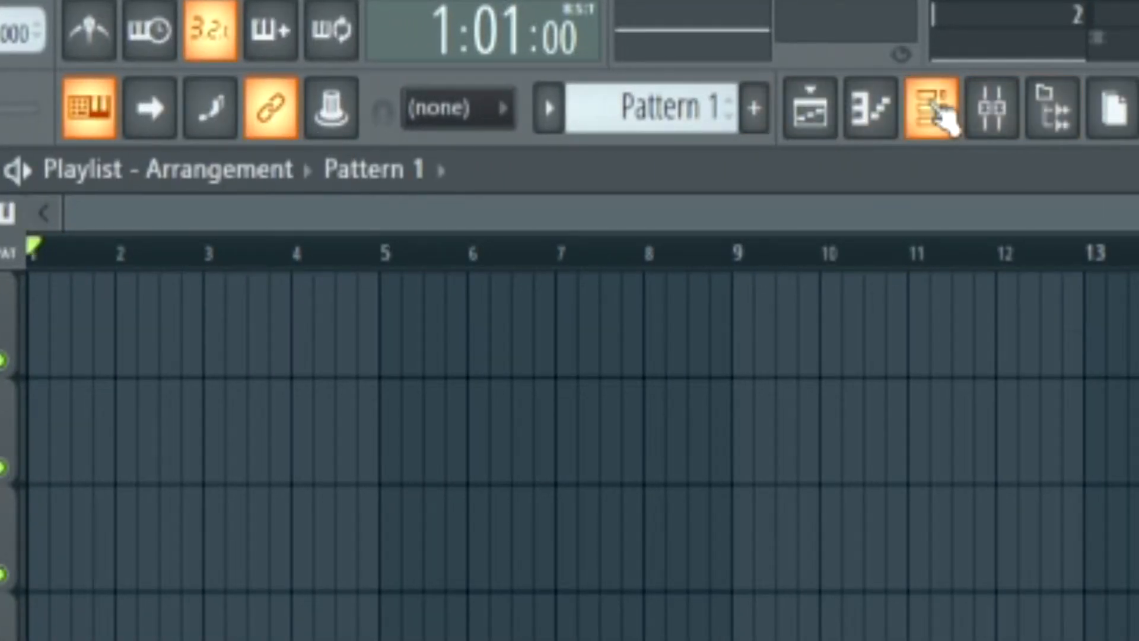
click(486, 122)
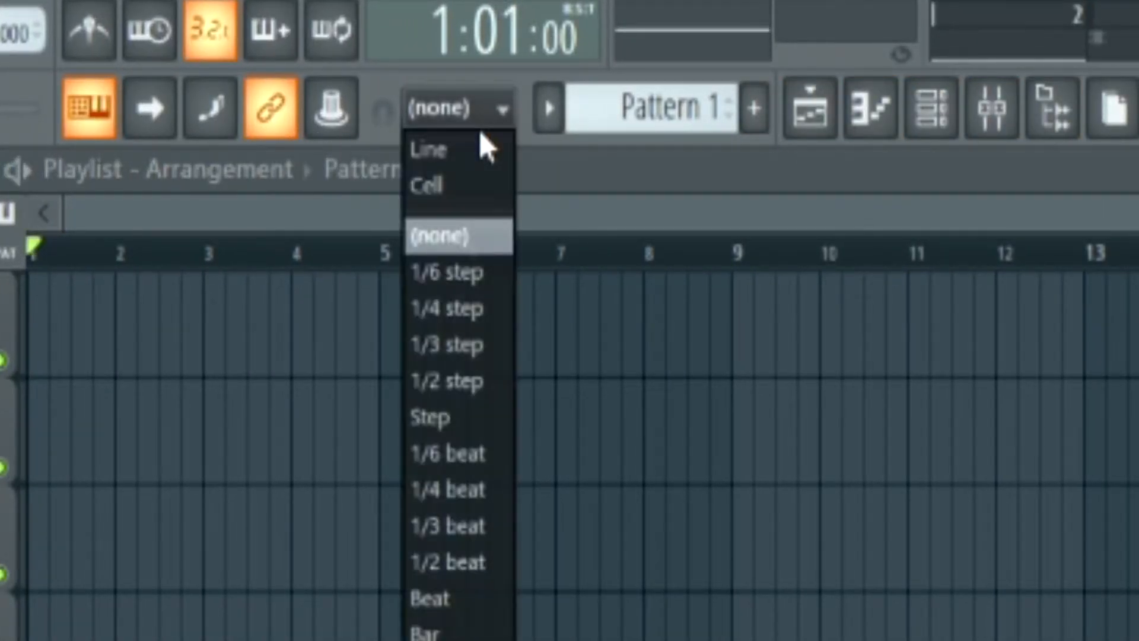
click(498, 601)
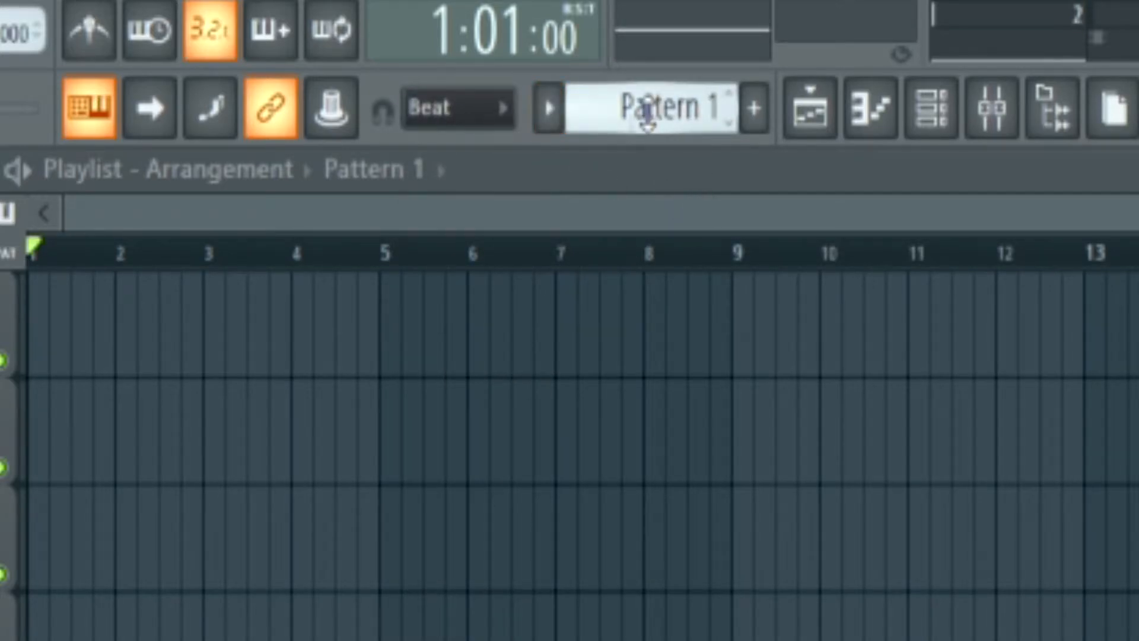
Step: Review the pattern options and erase the row of Pattern 1 clips from Track 5
click(547, 109)
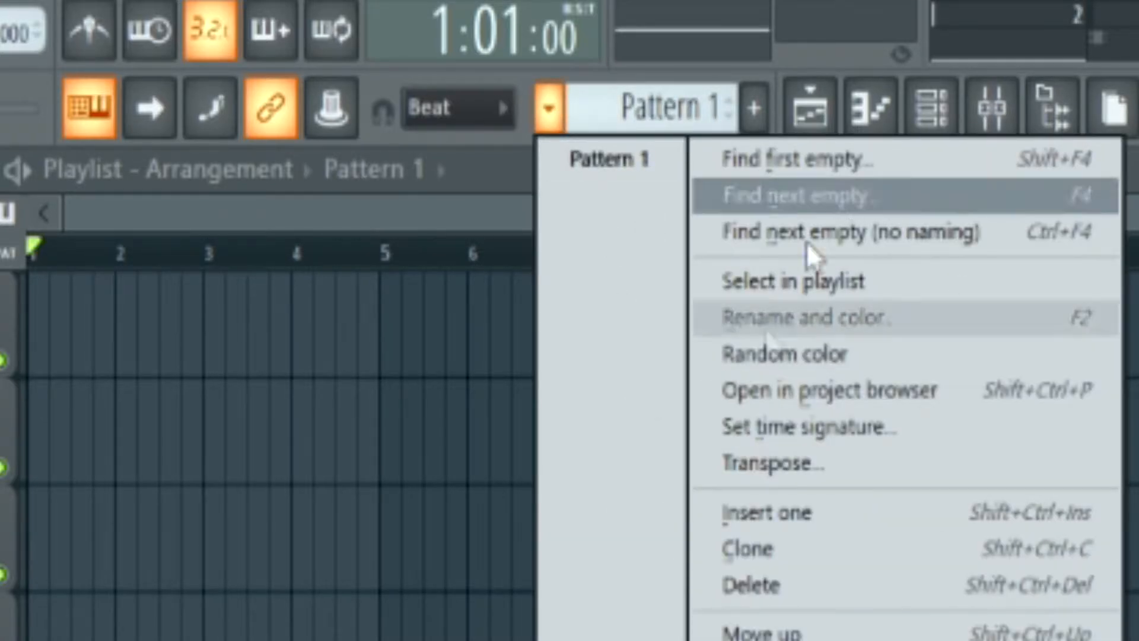
click(666, 112)
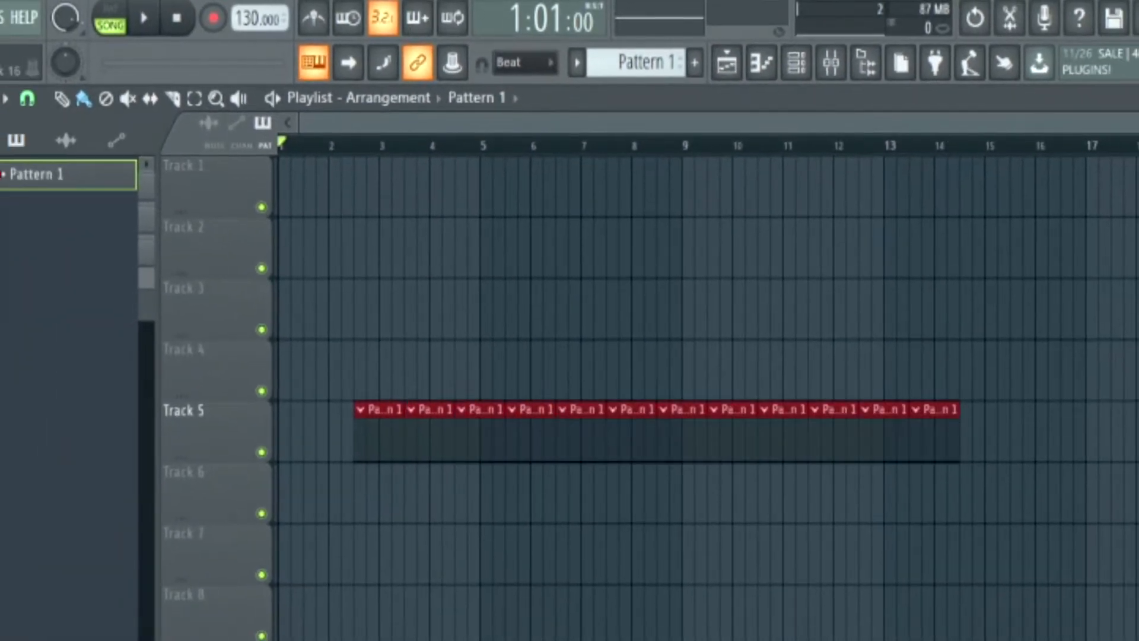
mouse_move(944, 436)
mouse_down()
mouse_move(305, 414)
mouse_move(237, 433)
mouse_move(636, 424)
mouse_move(470, 554)
mouse_move(610, 356)
mouse_up()
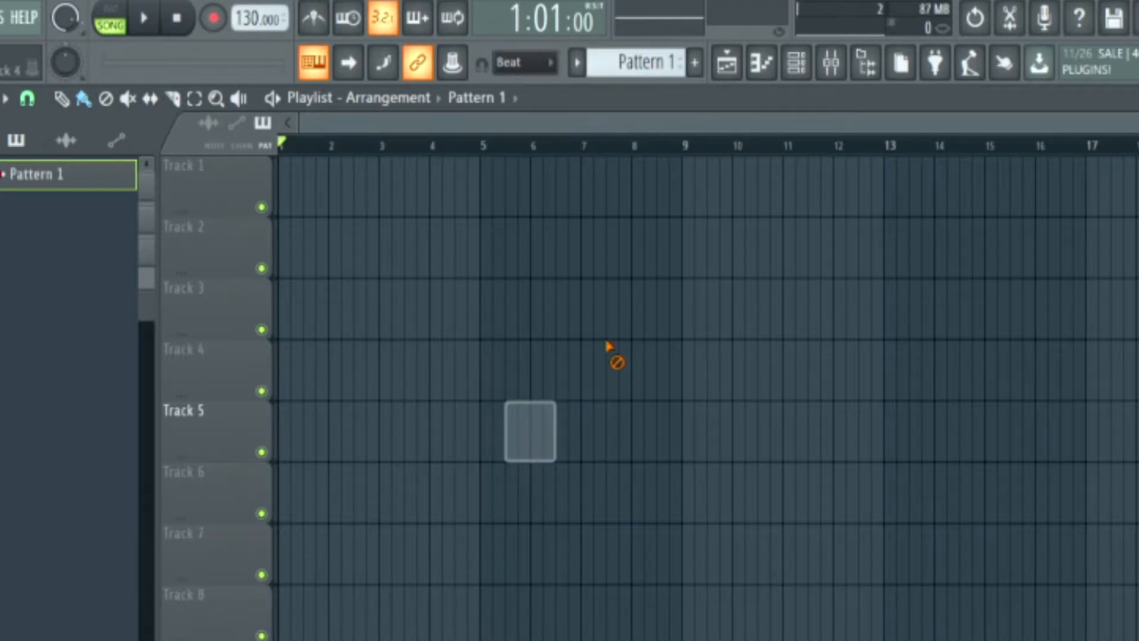
Step: Hide and restore the playlist, and show the channel rack over its upper tracks
click(736, 61)
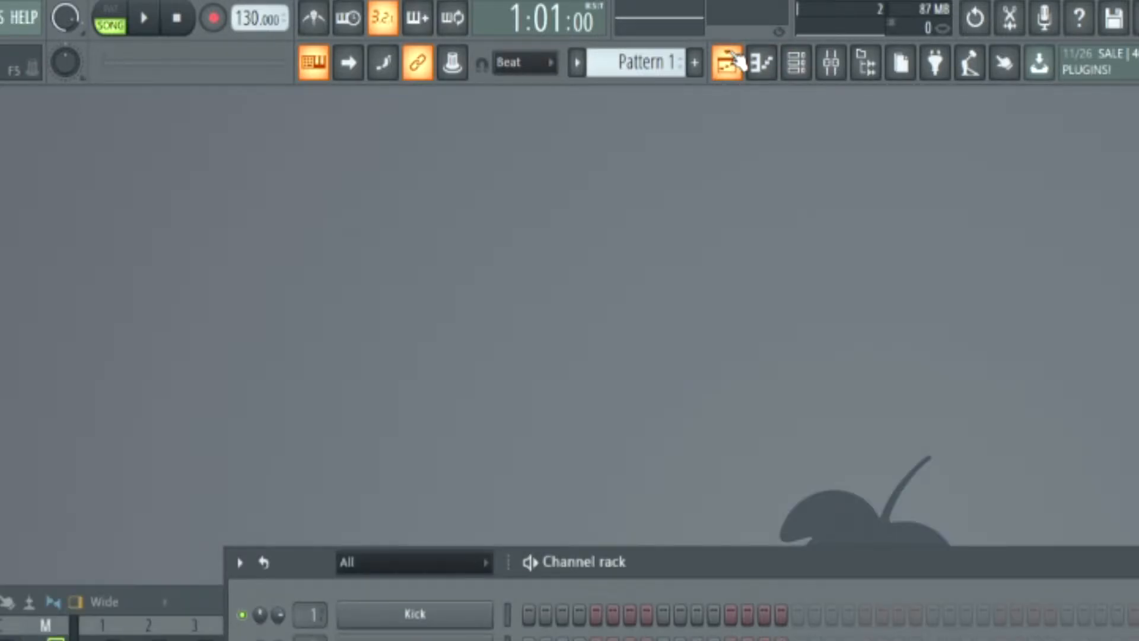
click(737, 60)
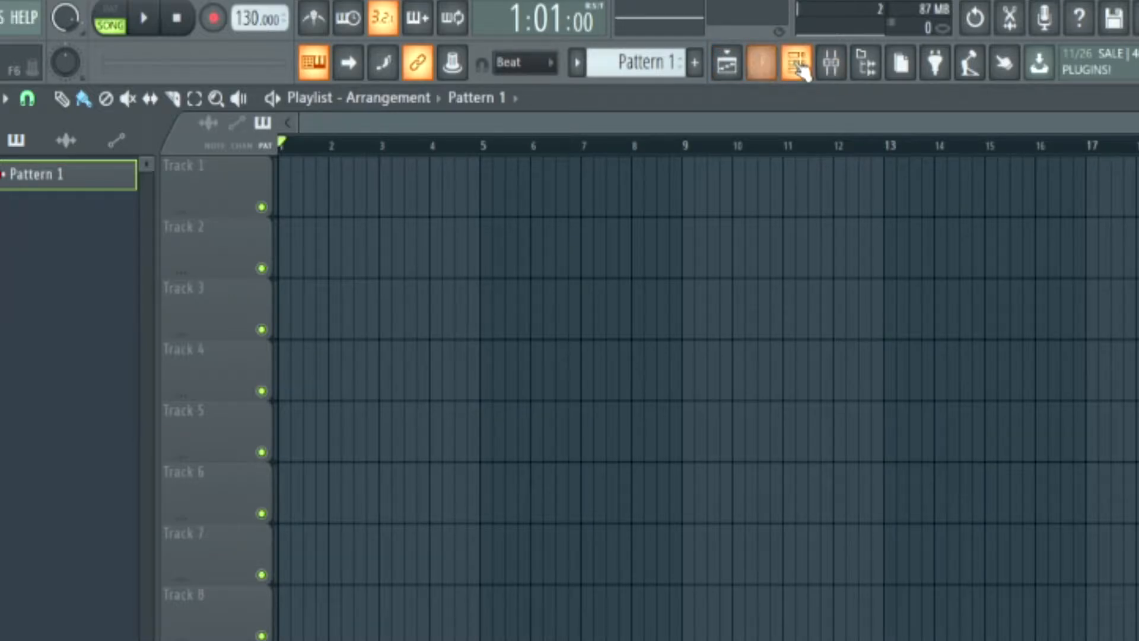
click(796, 62)
drag(713, 557, 528, 231)
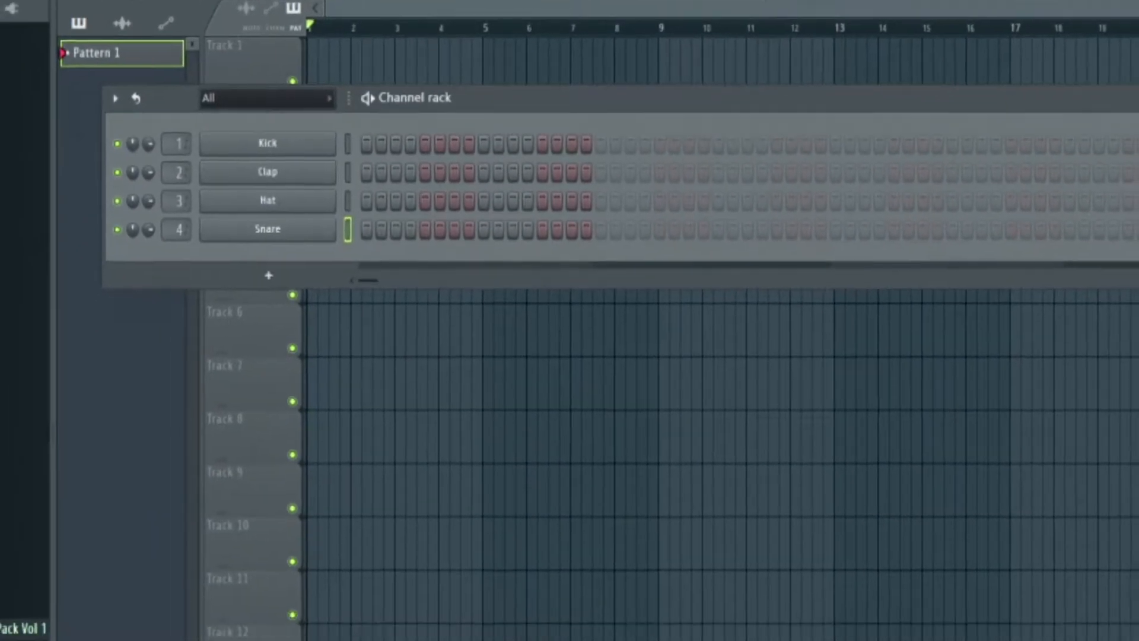
Step: Open the mixer and view the effects available for the Master track's first slot
key(F9)
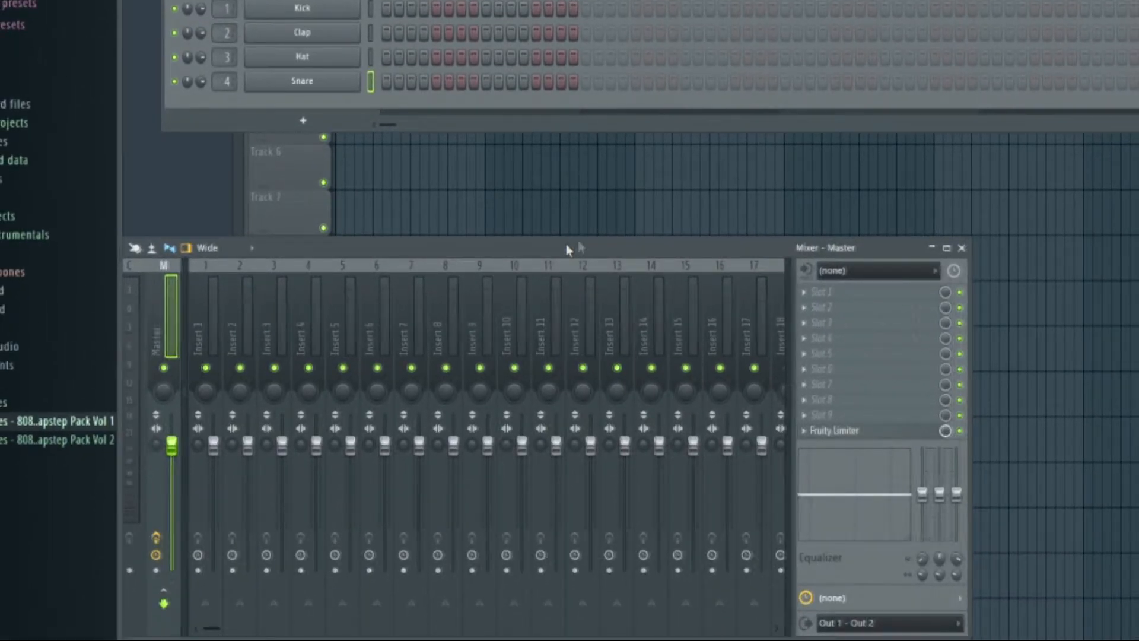
mouse_move(566, 248)
mouse_down()
mouse_move(674, 237)
mouse_move(580, 257)
mouse_move(575, 241)
mouse_move(585, 246)
mouse_up()
click(892, 288)
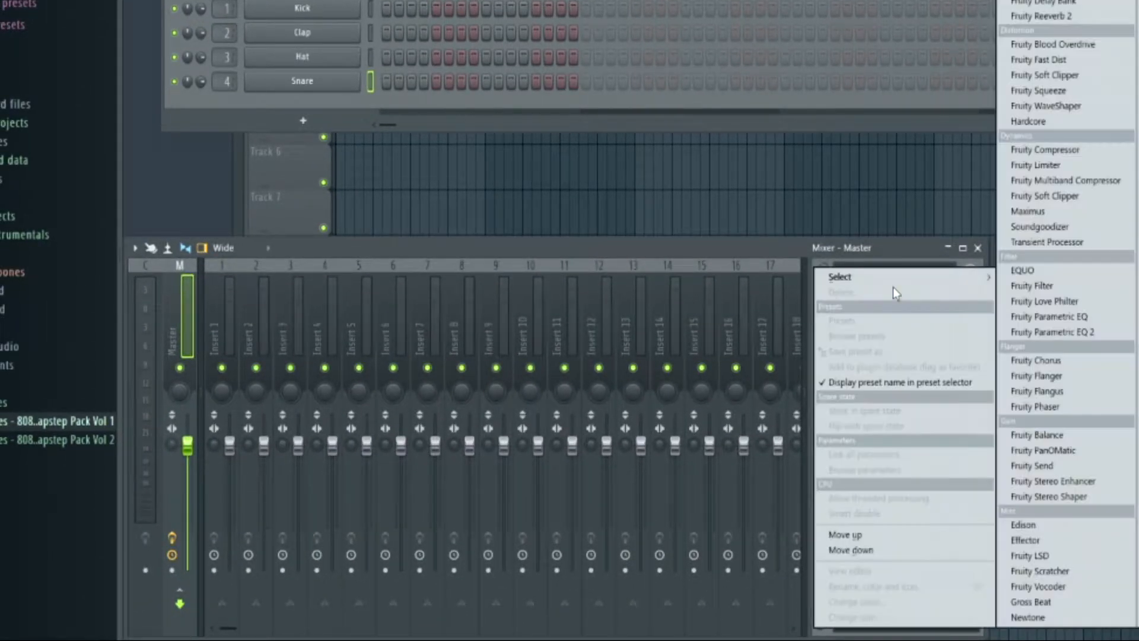
mouse_move(881, 277)
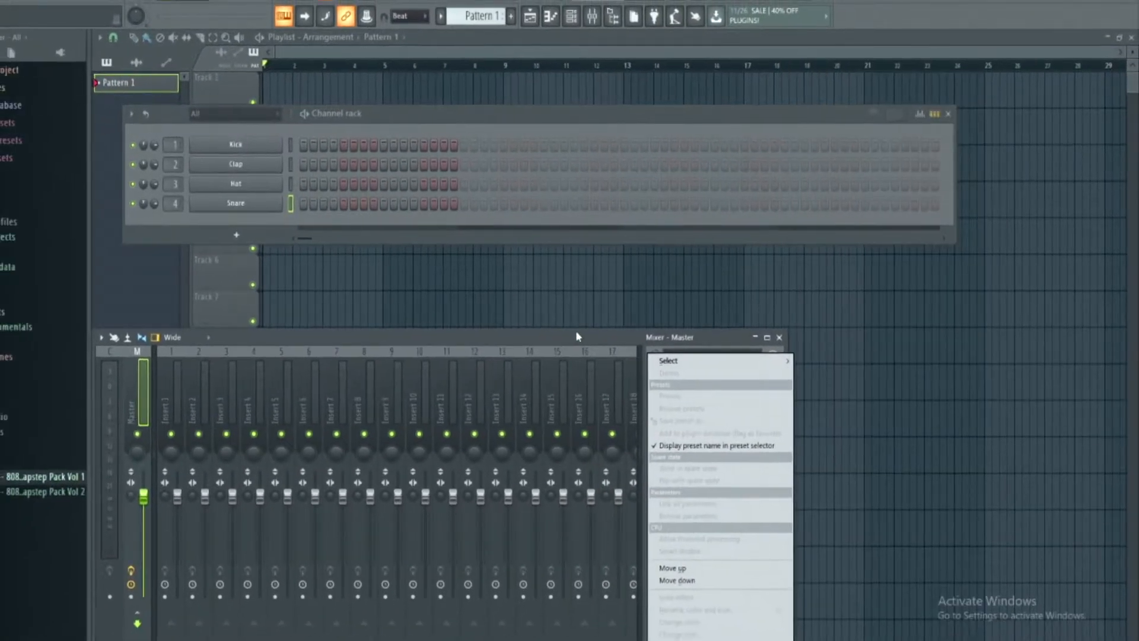
click(552, 333)
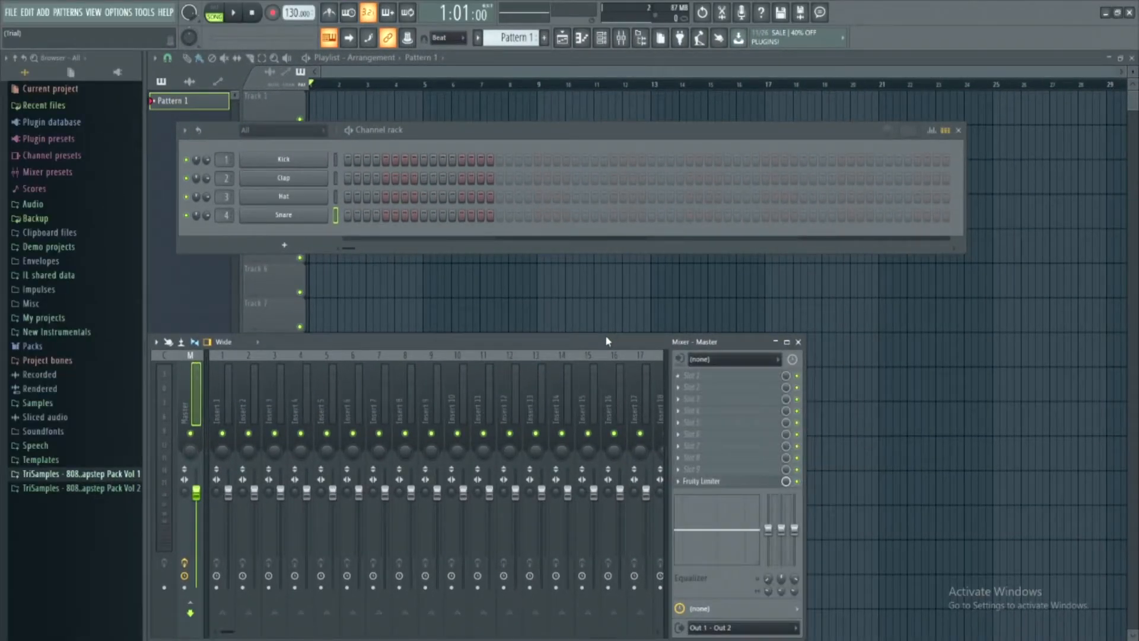
Step: Open the Snare channel's piano roll and look over the available plugins in the plugin picker
click(580, 43)
click(241, 303)
right_click(273, 310)
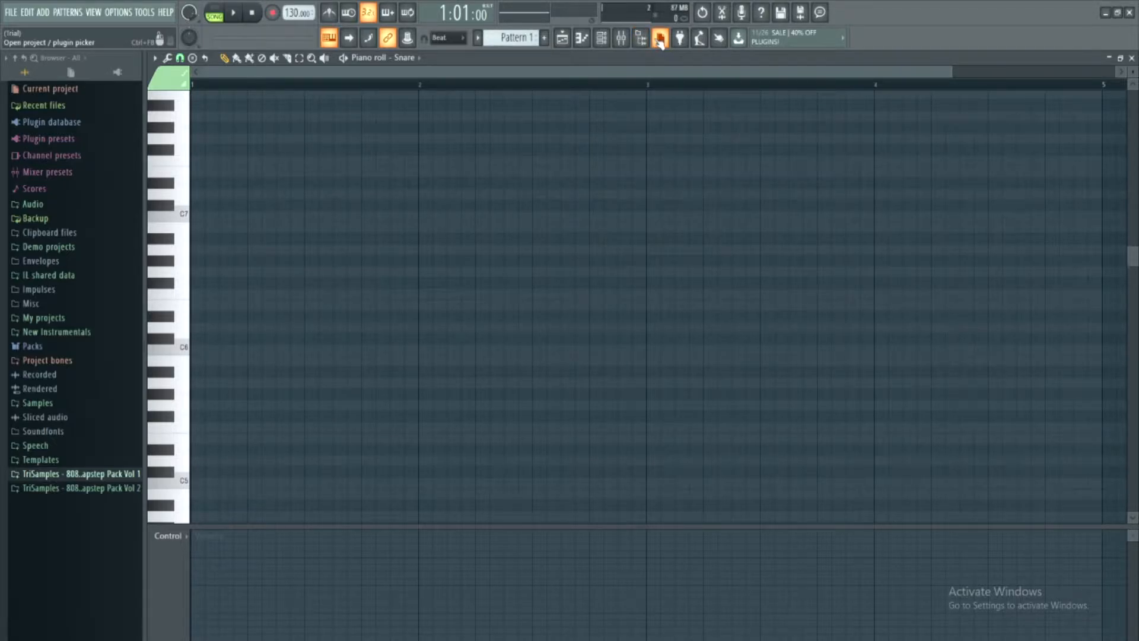
click(680, 37)
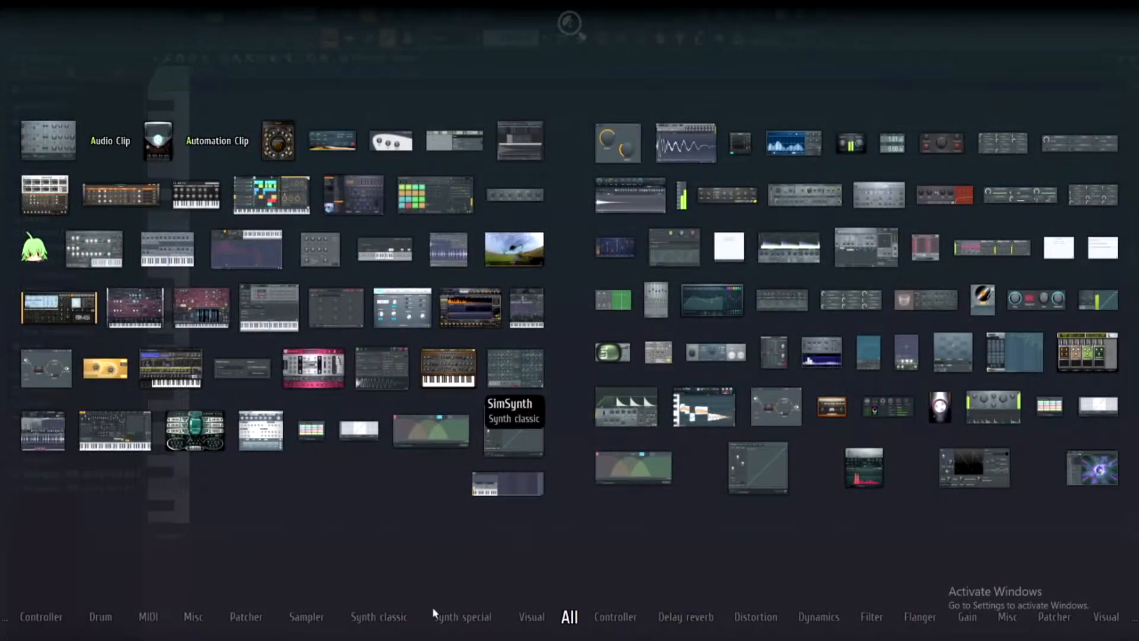
click(640, 35)
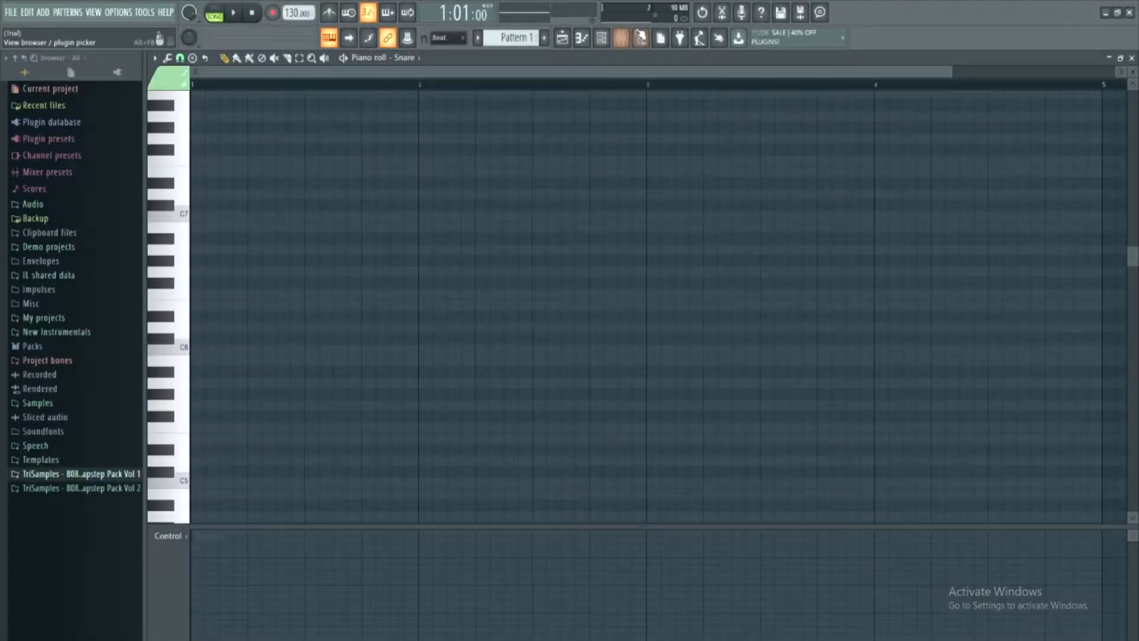
Step: Tap in a tempo of 142 BPM with the tempo tapper and close it
click(701, 47)
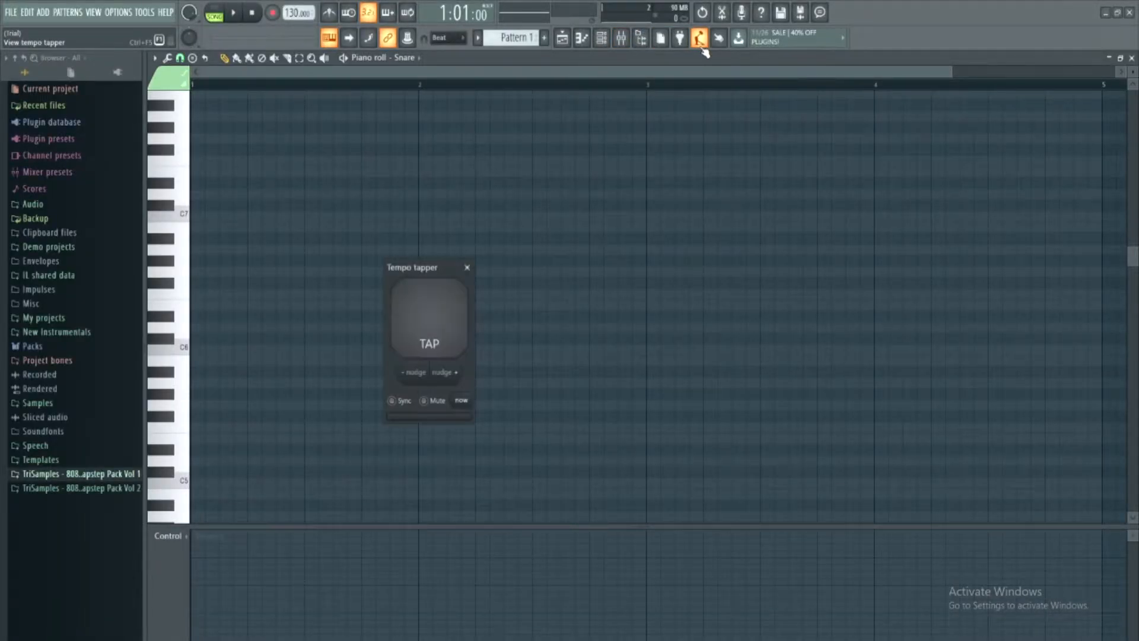
click(429, 317)
click(426, 315)
click(421, 315)
click(417, 313)
click(419, 315)
click(417, 305)
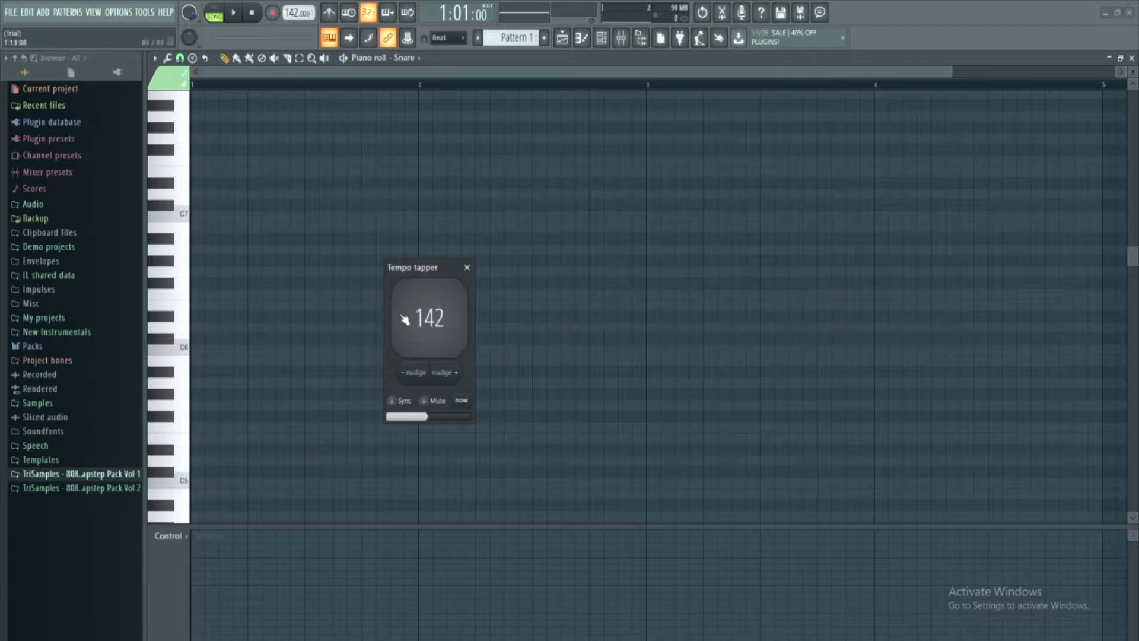
click(469, 270)
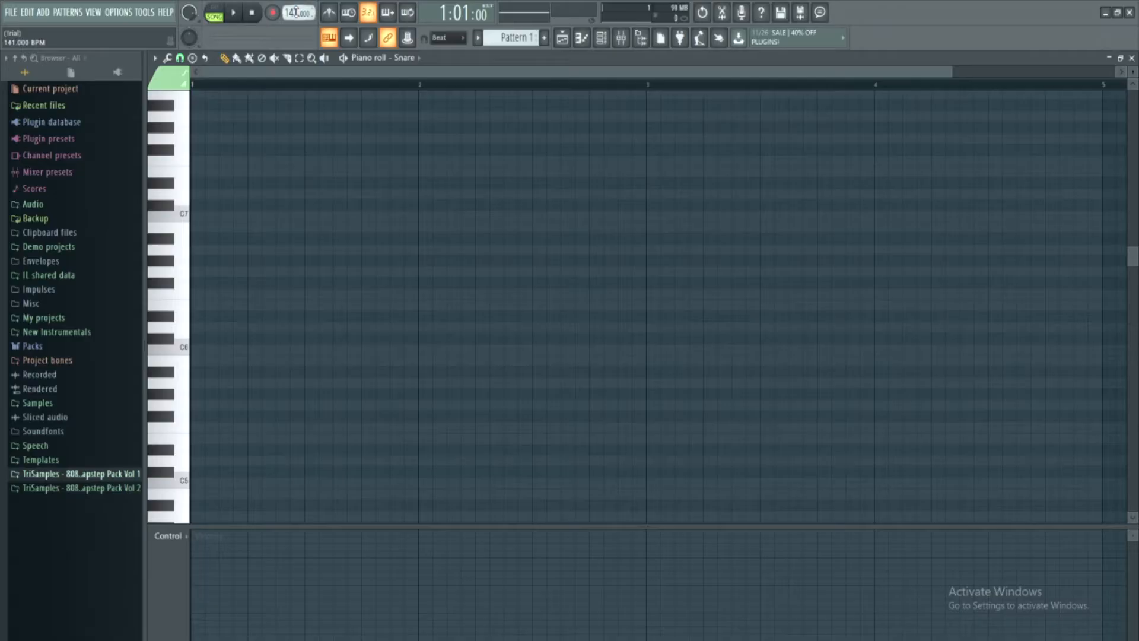
Step: Set the project tempo to 84 BPM
scroll(522, 126, down, 6)
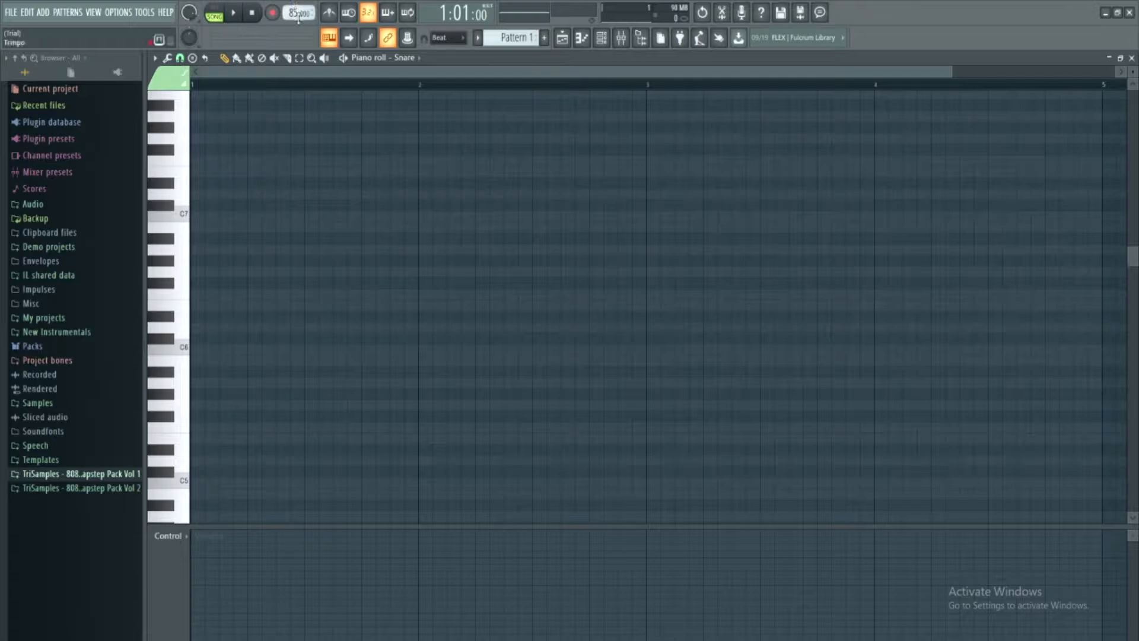
scroll(293, 13, down, 1)
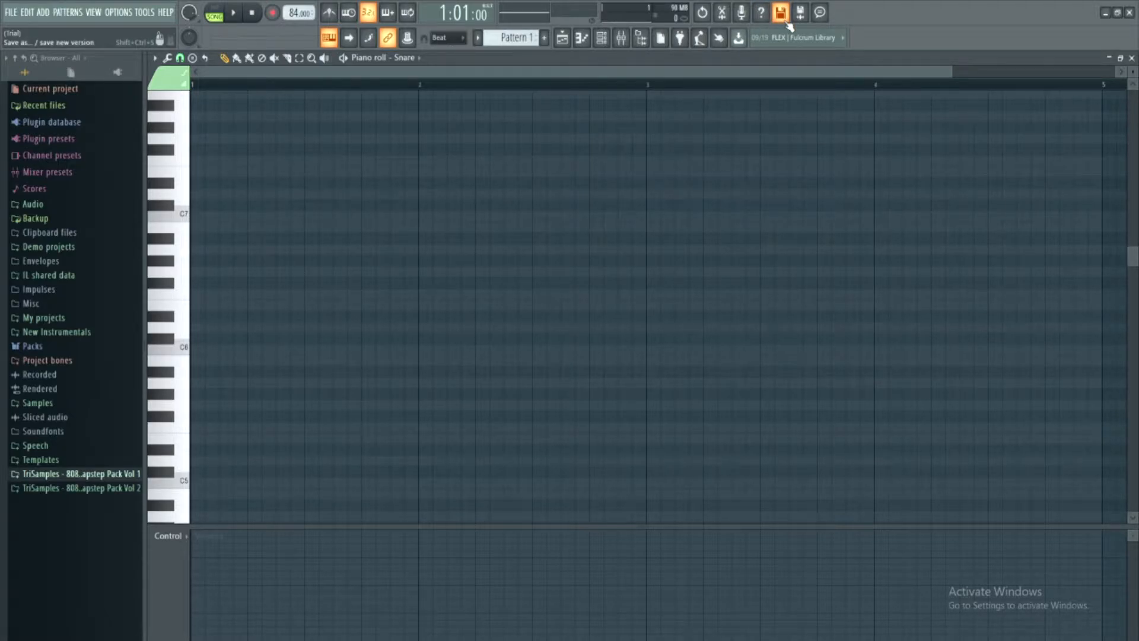
Step: Close the piano roll and dismiss the project save dialog without saving
drag(600, 72, 397, 111)
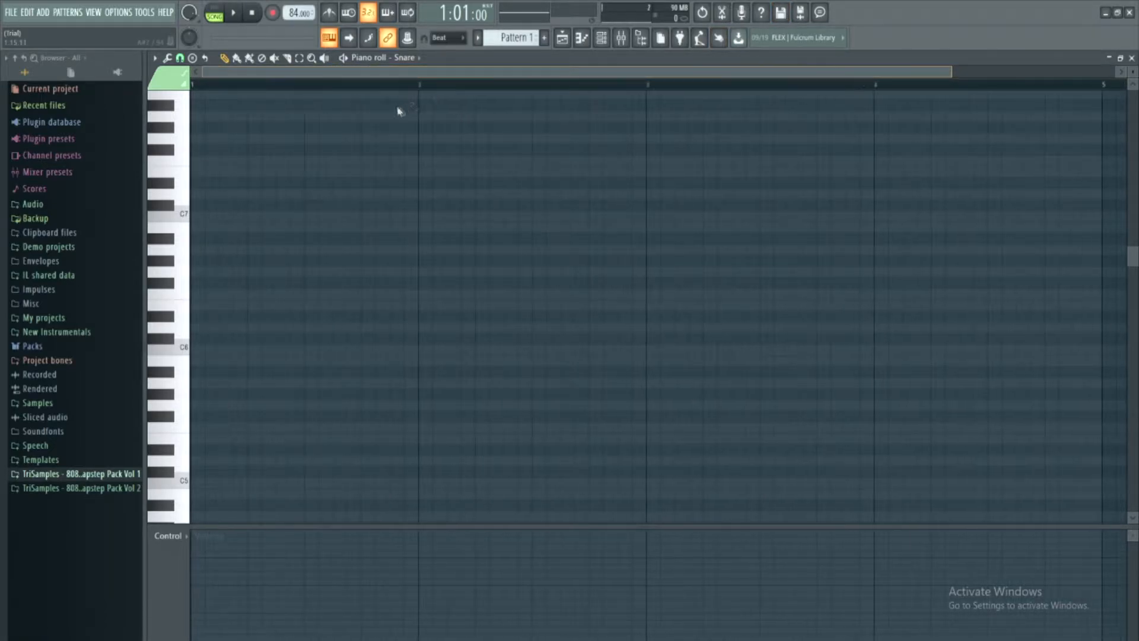
click(581, 41)
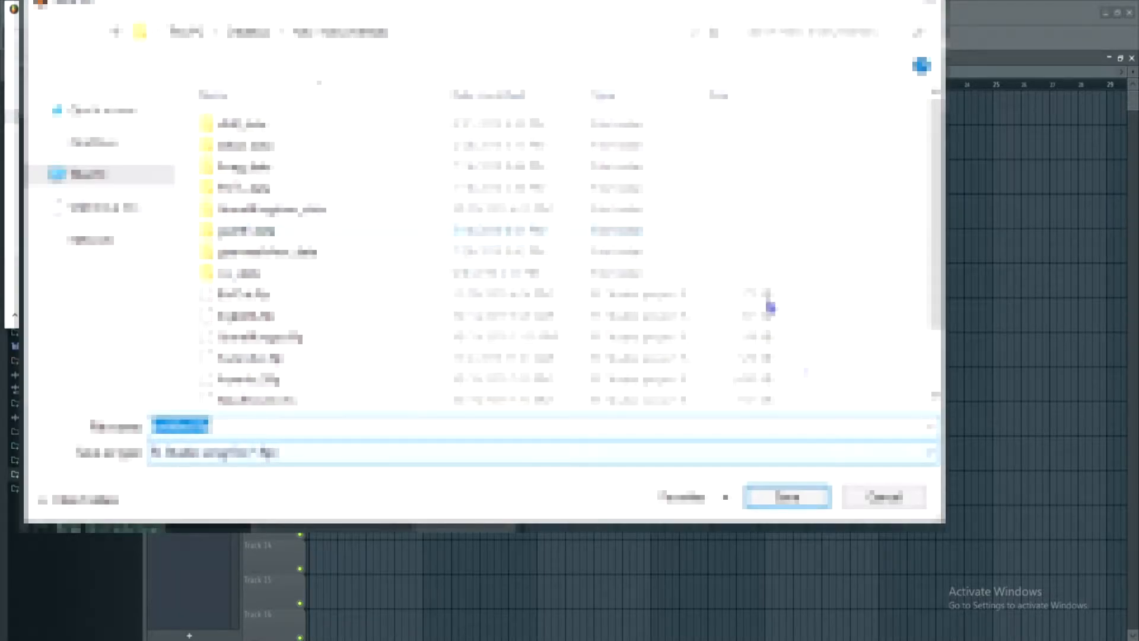
click(885, 498)
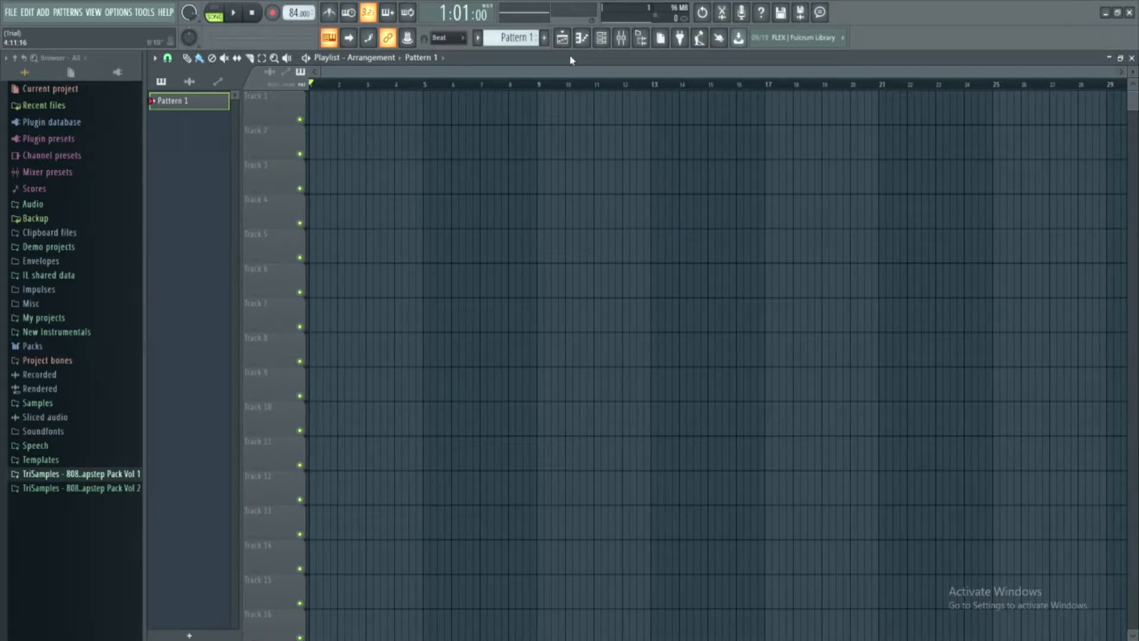
Step: Toggle the piano roll, return to the playlist and place the channel rack over Tracks 6 to 8
click(581, 37)
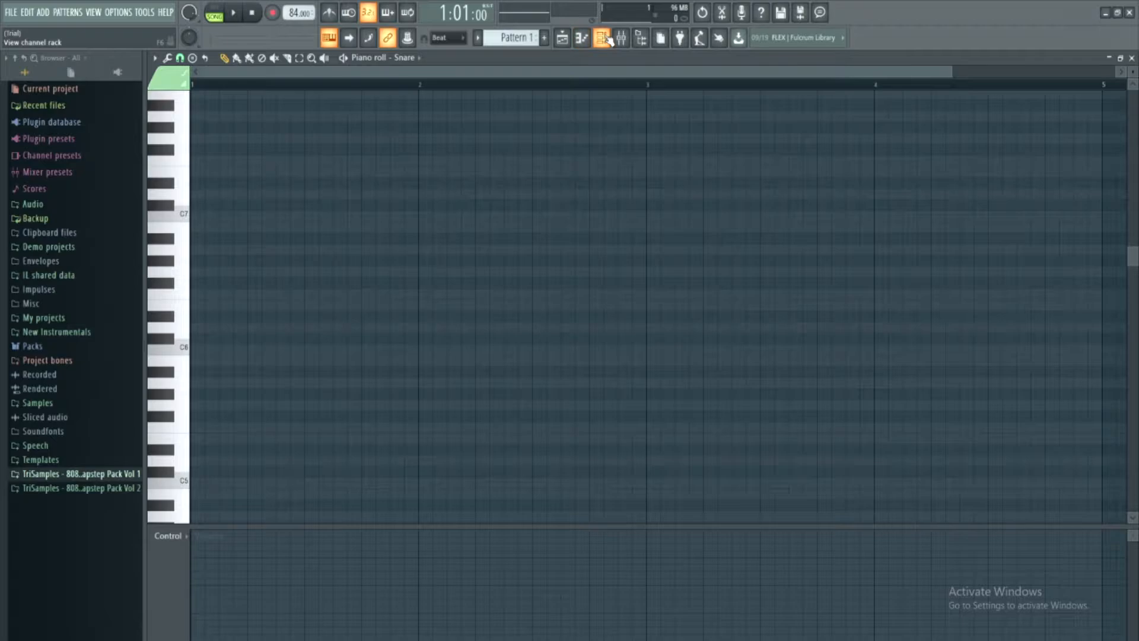
click(580, 37)
click(562, 38)
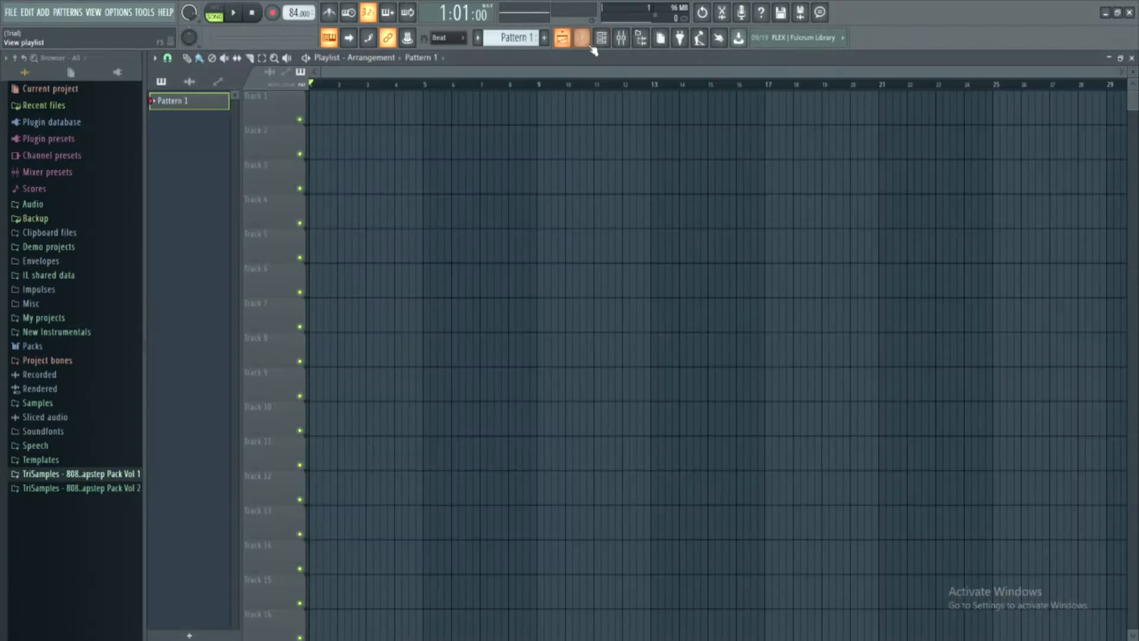
click(582, 38)
drag(526, 128, 635, 247)
Step: Select the Kick, Clap and Snare channels one after another in the channel rack, ending on Kick
click(448, 279)
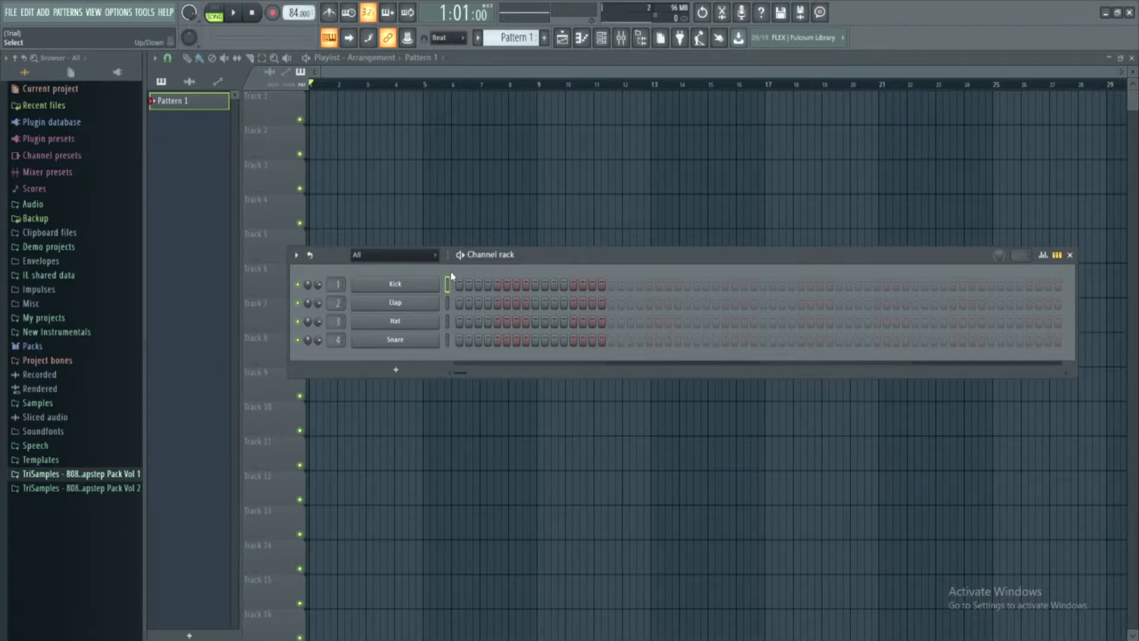
click(447, 303)
click(447, 339)
click(447, 284)
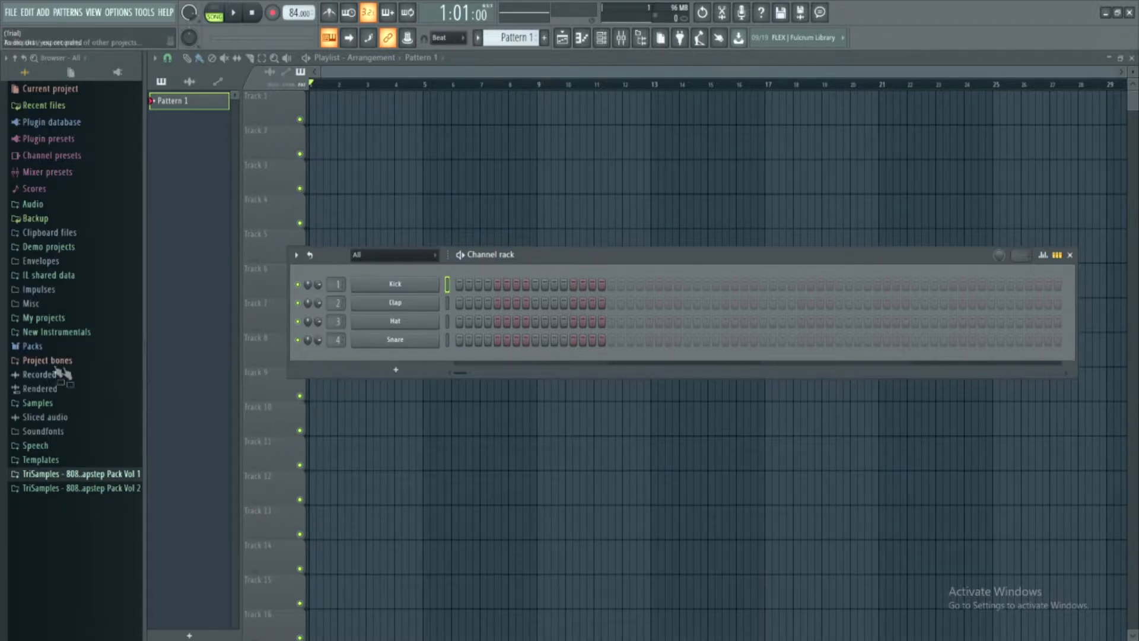
Step: Expand the Hats folder of the Drums pack in the sample browser
click(32, 347)
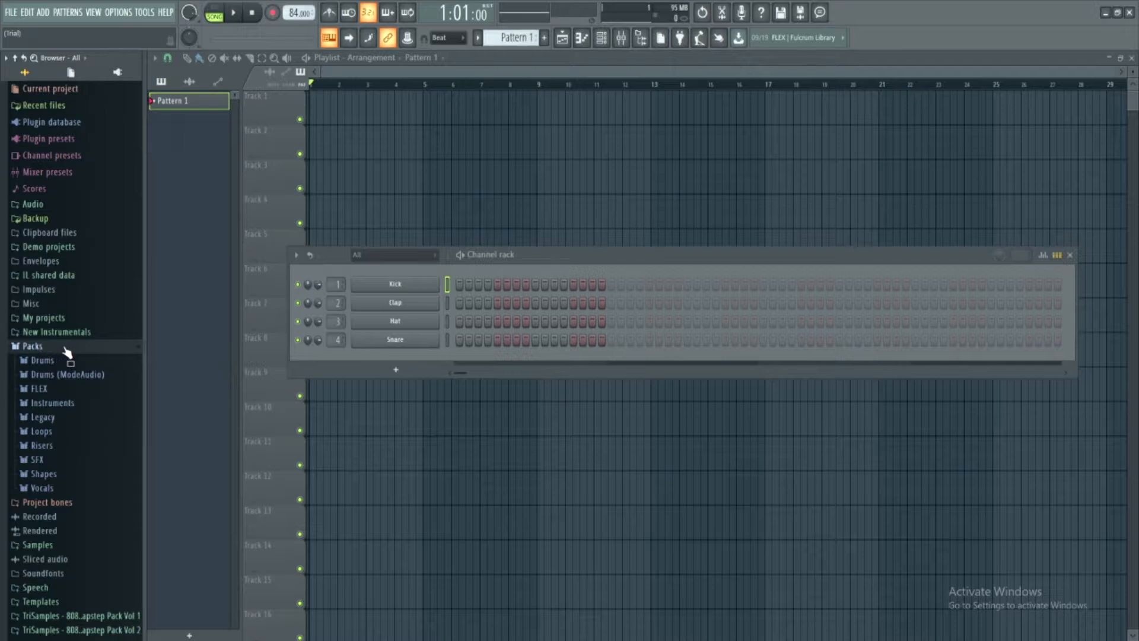
click(80, 362)
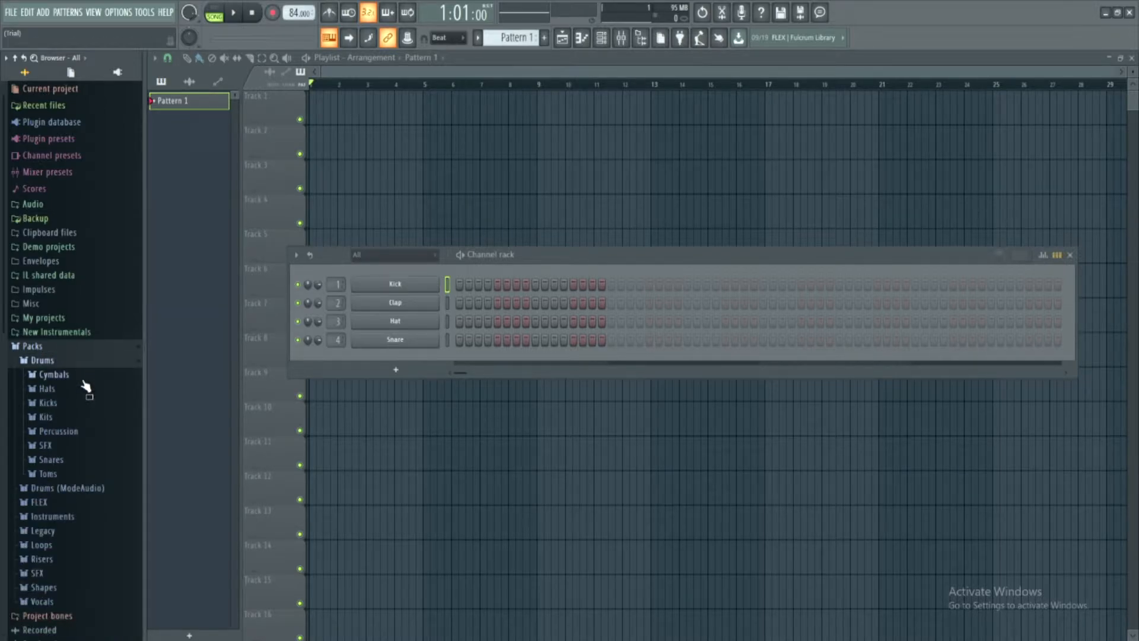
click(83, 389)
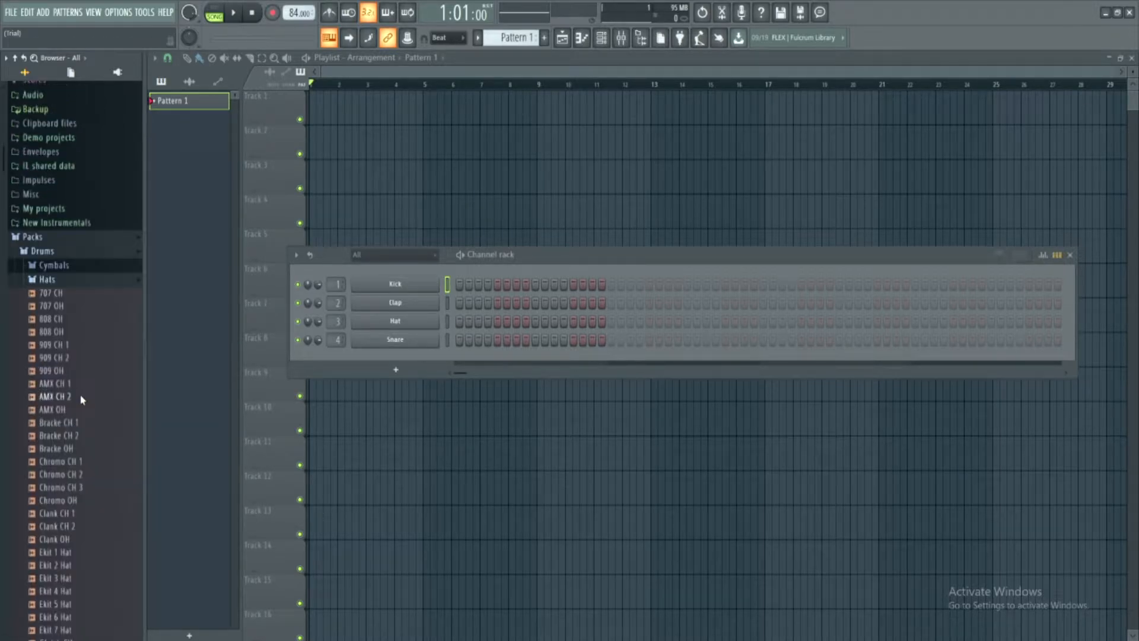
Step: Replace the Hat channel's sample with 808 CH from the Hats folder and collapse that folder
click(70, 323)
drag(72, 328, 435, 328)
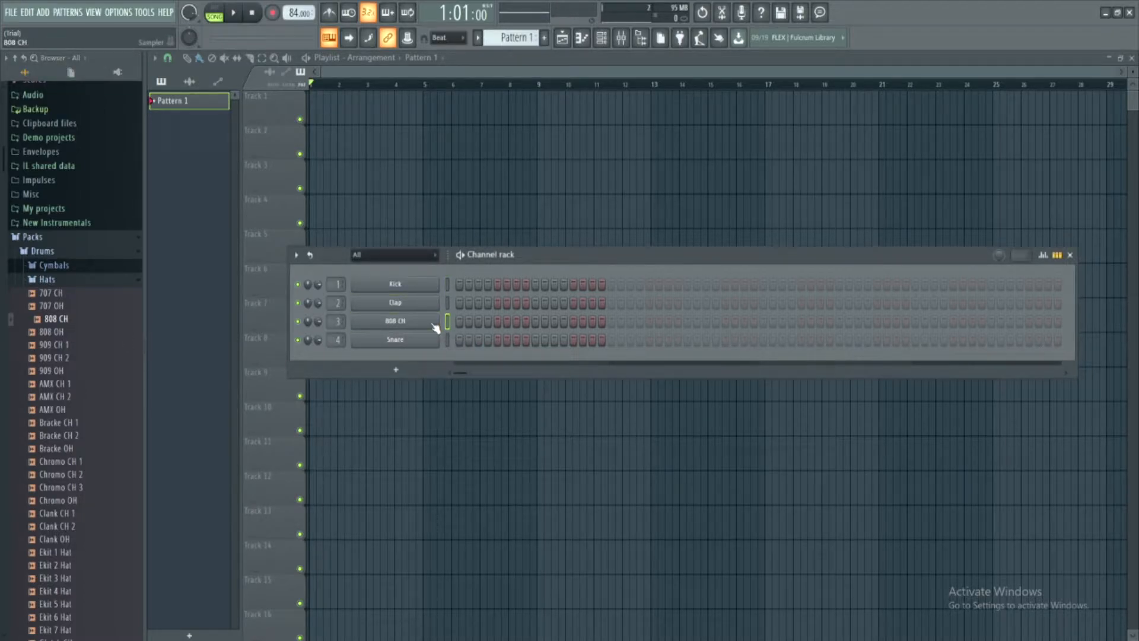
click(95, 280)
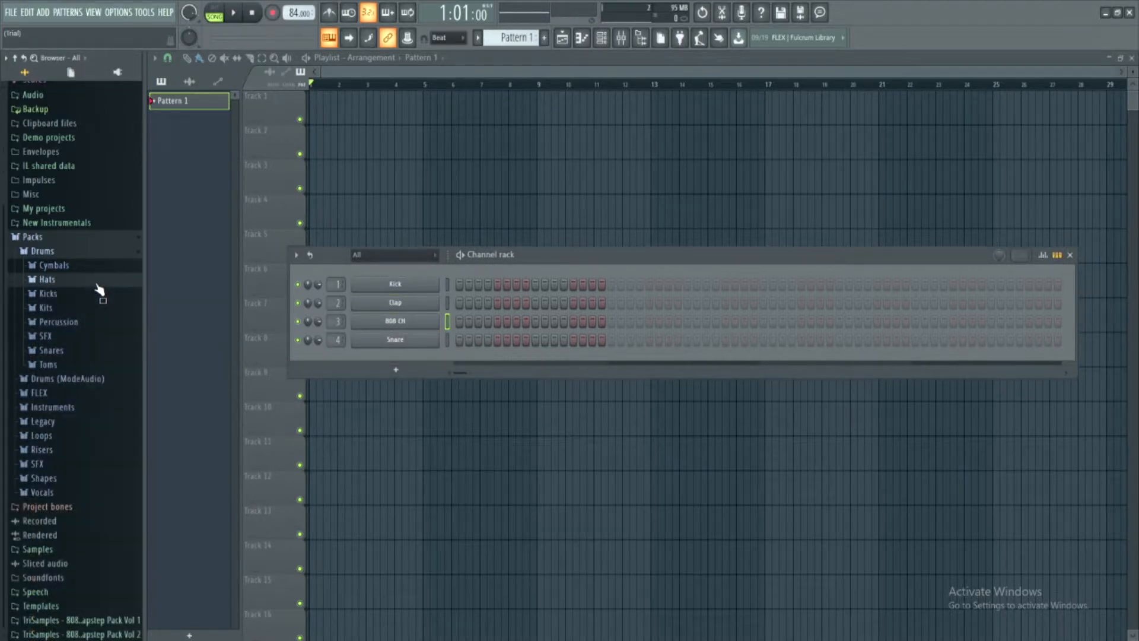
Step: Audition 909 Clap, 909 Clav, 808 Cowbell, DNC Clap 1 and DNC Clap 2 in the Drums pack's Percussion folder
click(92, 324)
click(83, 402)
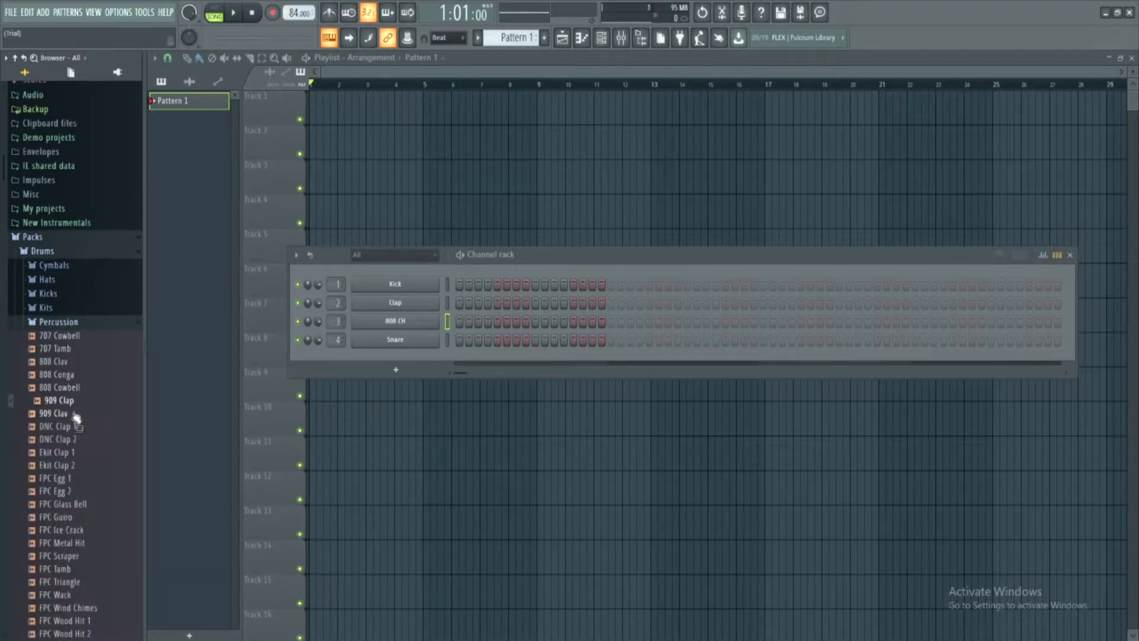
click(81, 427)
click(83, 438)
click(81, 401)
click(77, 388)
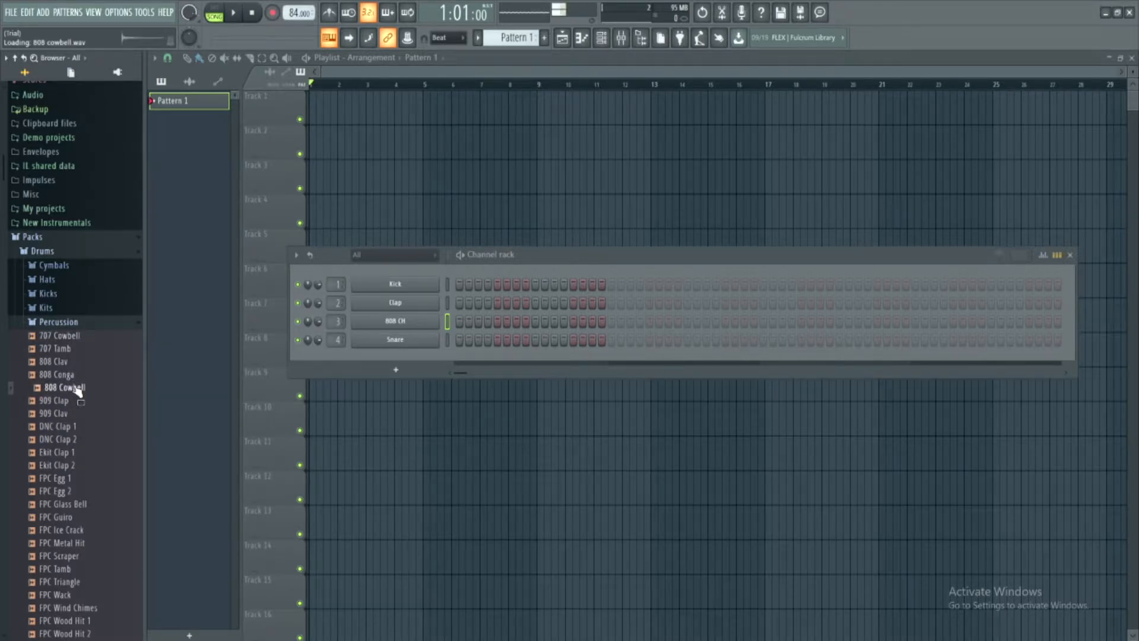
click(68, 401)
click(69, 414)
click(79, 405)
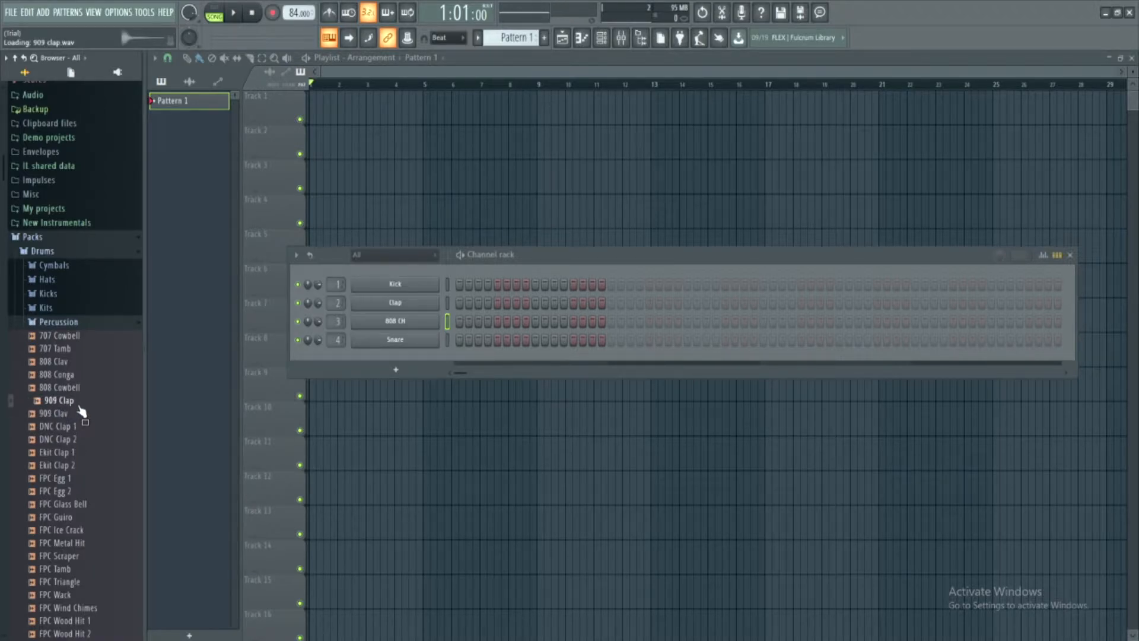
click(77, 427)
click(79, 441)
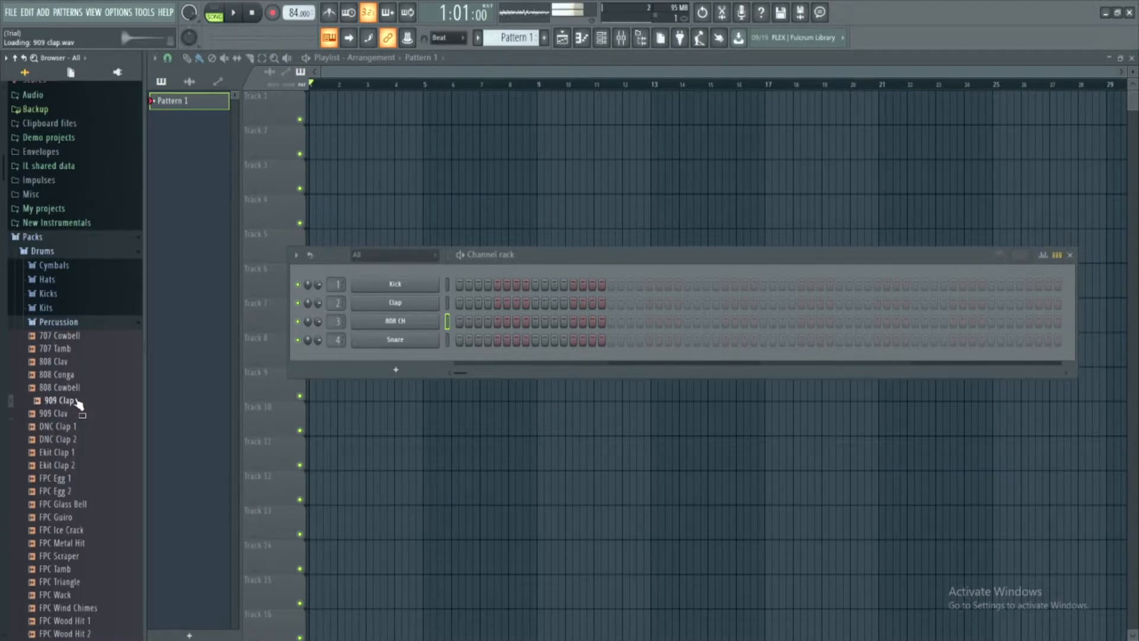
click(76, 428)
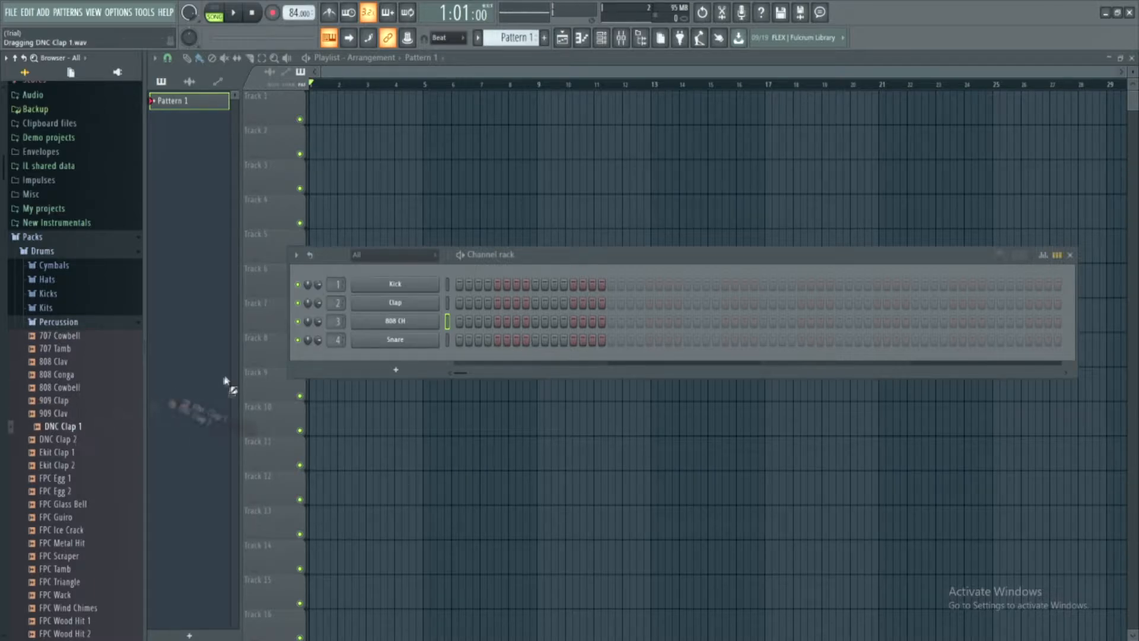
Step: Compare Ekit Clap 1 and Ekit Clap 2, load Ekit Clap 1 into the Clap channel and collapse the Percussion folder
click(79, 453)
click(76, 466)
click(83, 453)
drag(83, 453, 425, 304)
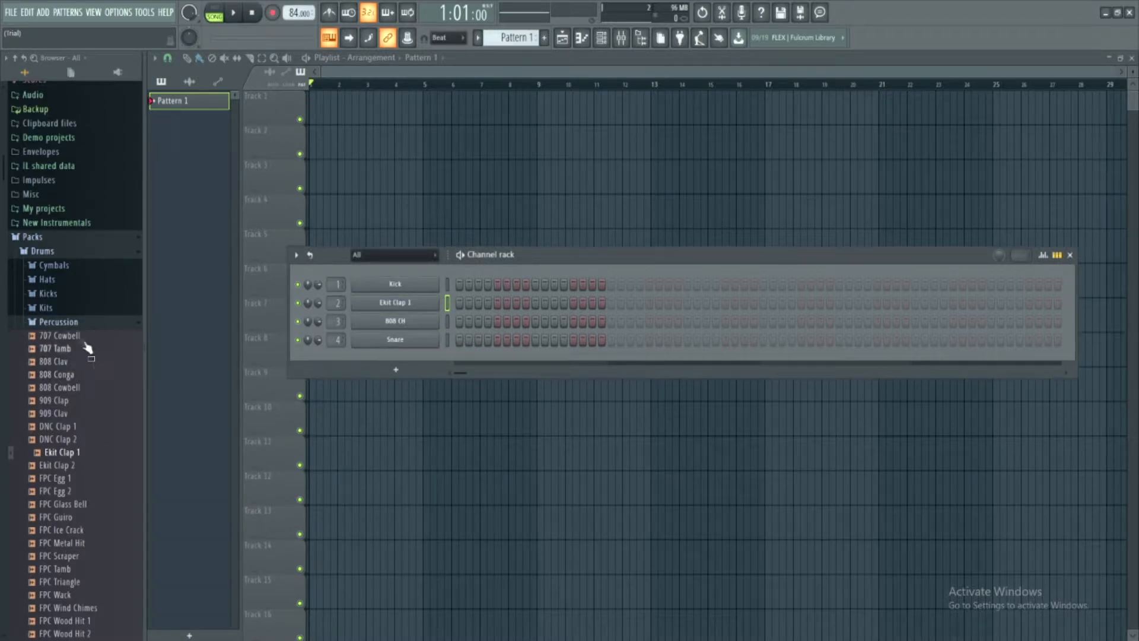
click(64, 324)
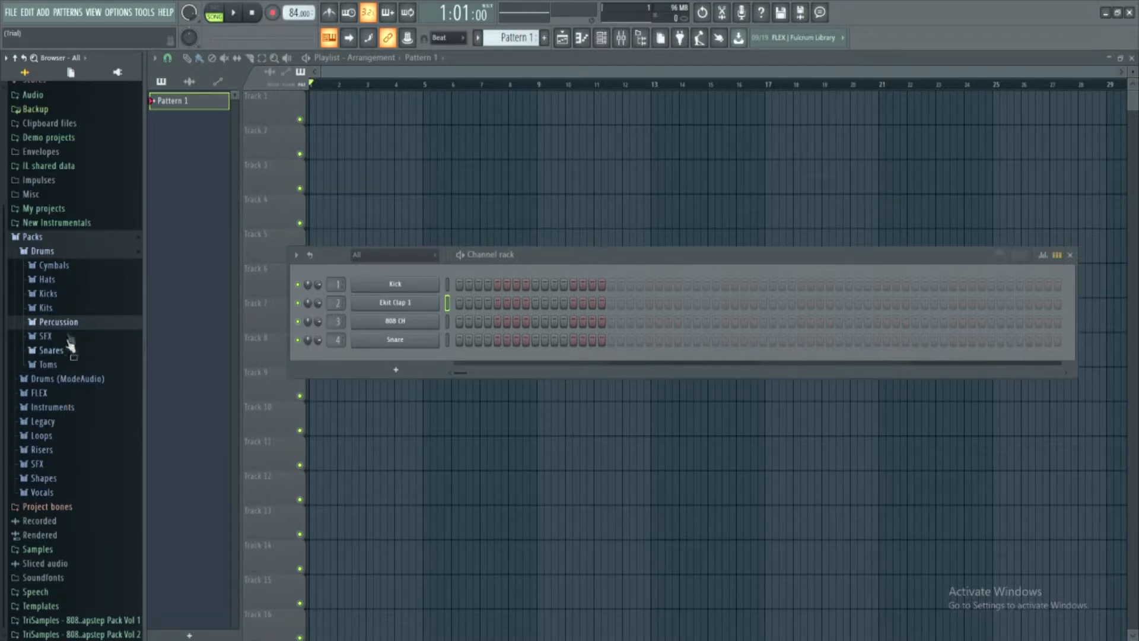
Step: Audition 808 Snare, 909 Snare, 707 Snare and 707 Rim in the Drums pack's Snares folder, and collapse it
click(53, 351)
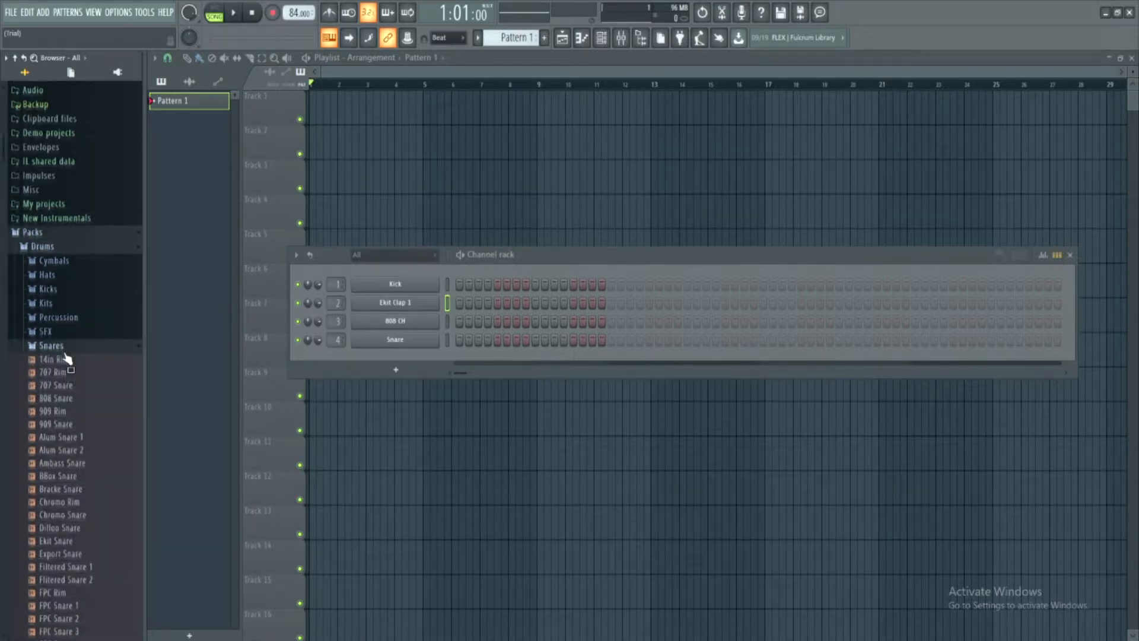
click(81, 407)
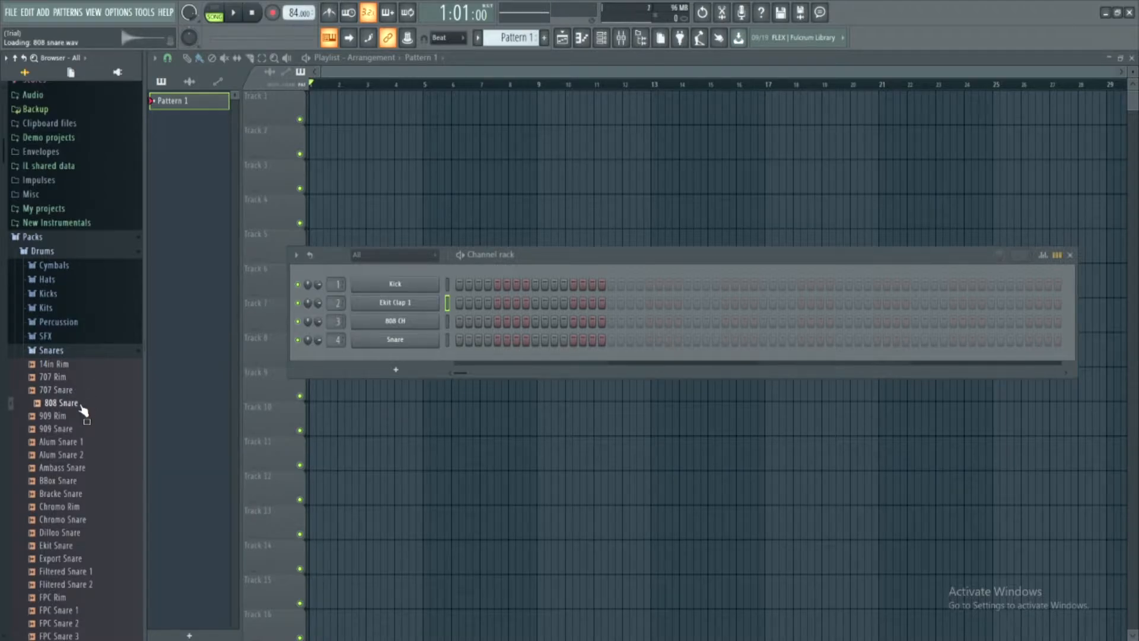
click(67, 439)
click(67, 429)
click(78, 389)
click(77, 378)
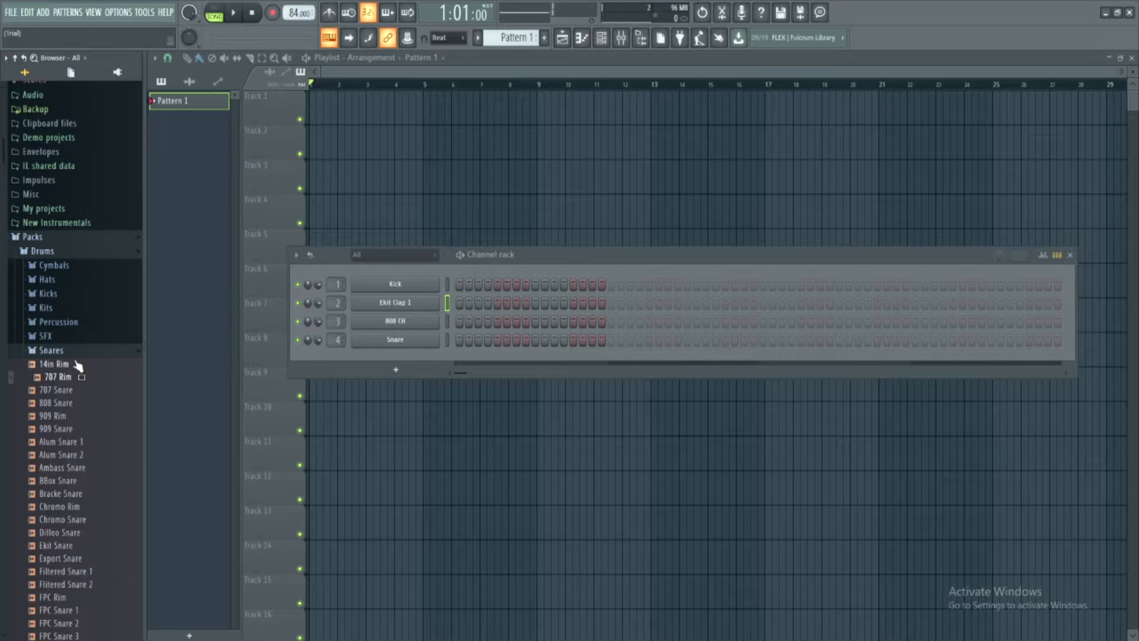
click(65, 351)
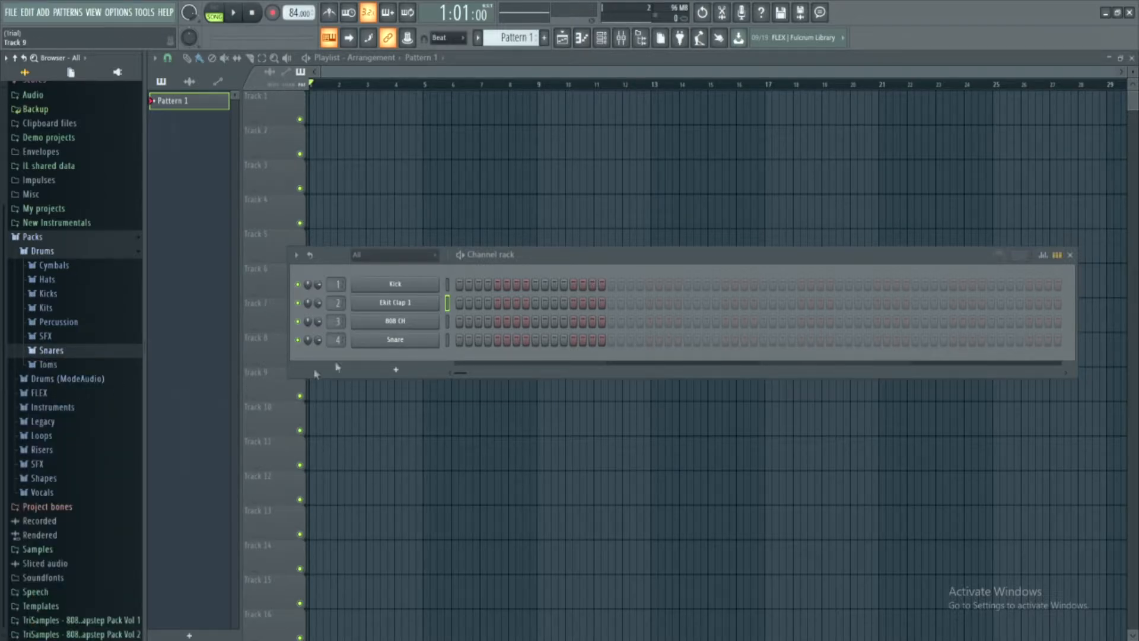
Step: Expand the Drums pack's Kicks folder and audition its samples from 808 Kick down to FPC 7 Kick
click(48, 293)
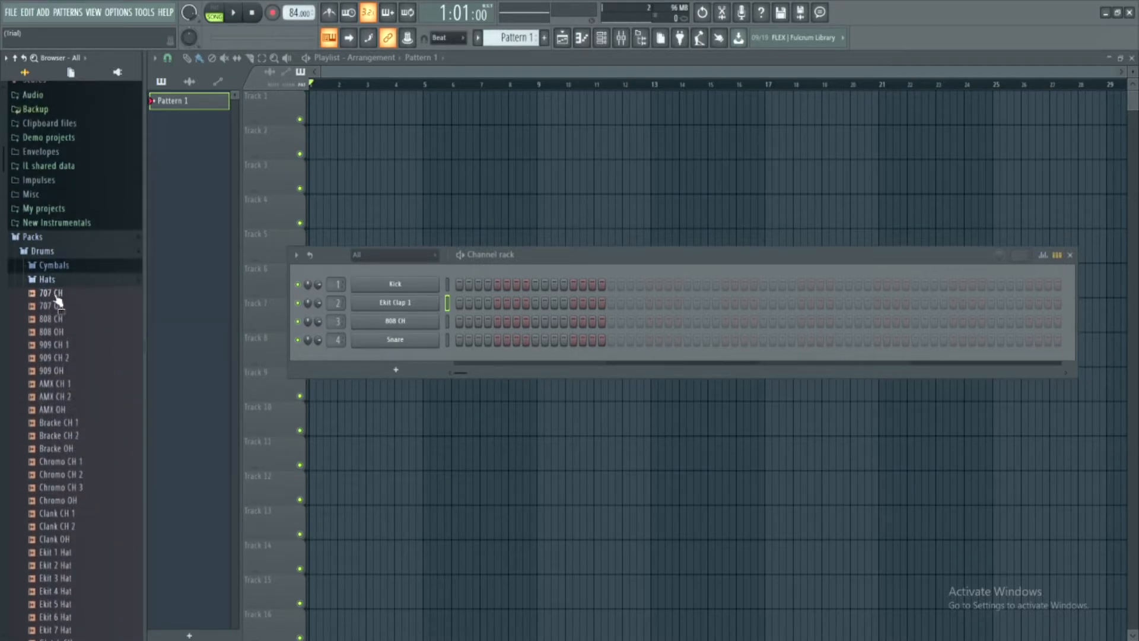
click(65, 293)
click(66, 294)
click(60, 333)
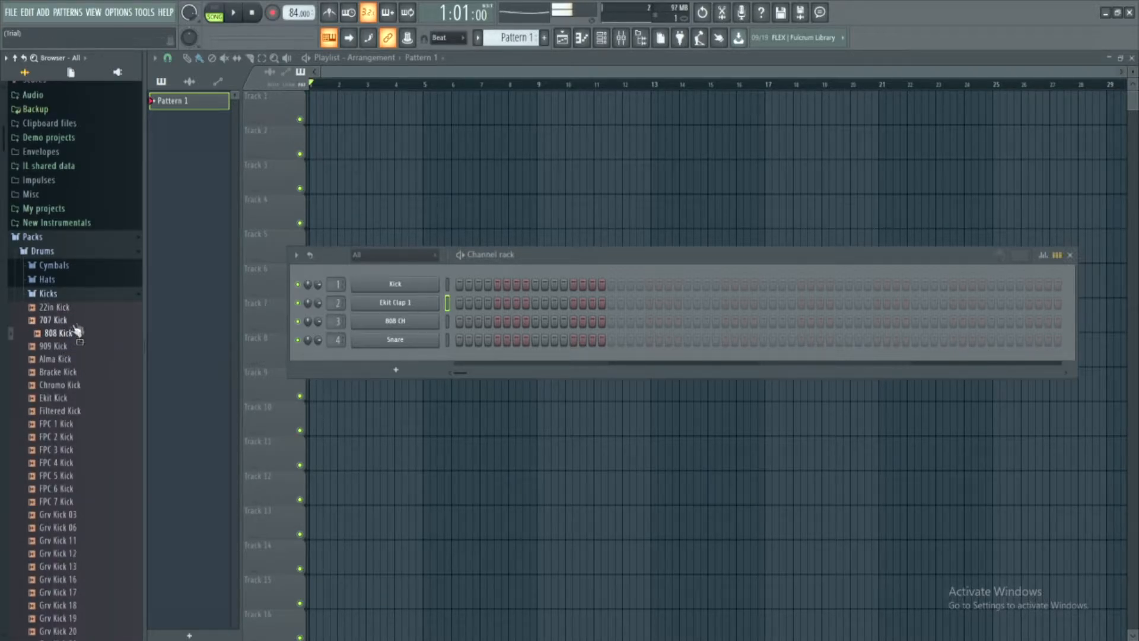
click(62, 345)
click(67, 359)
click(76, 372)
click(86, 385)
click(89, 398)
click(92, 411)
click(88, 425)
click(82, 437)
click(81, 450)
click(84, 475)
click(90, 489)
click(95, 503)
Step: Audition the Grv Kick samples in the Kicks folder, from Grv Kick 03 down to Grv Kick 19
click(96, 515)
click(97, 528)
click(85, 553)
click(80, 567)
click(72, 593)
click(80, 606)
click(80, 618)
click(89, 606)
click(85, 592)
Step: Compare the last Grv Kick samples in the Kicks folder and load Grv Kick 28 into the Kick channel
scroll(85, 593, down, 4)
click(85, 591)
click(85, 618)
click(83, 606)
click(86, 592)
click(86, 579)
click(77, 581)
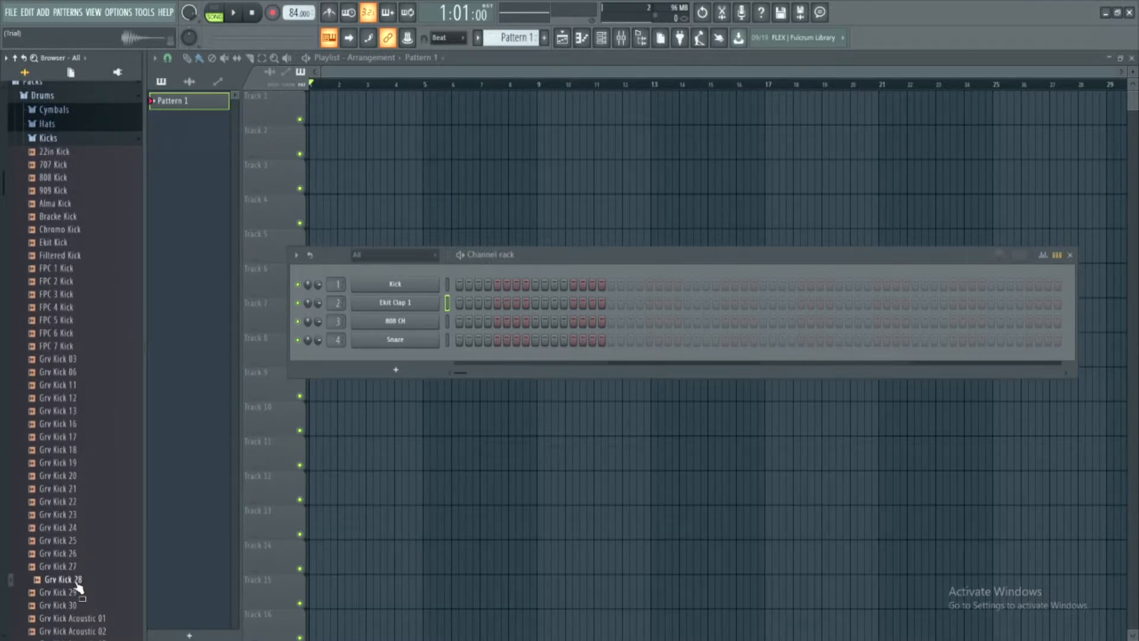
drag(77, 585, 427, 292)
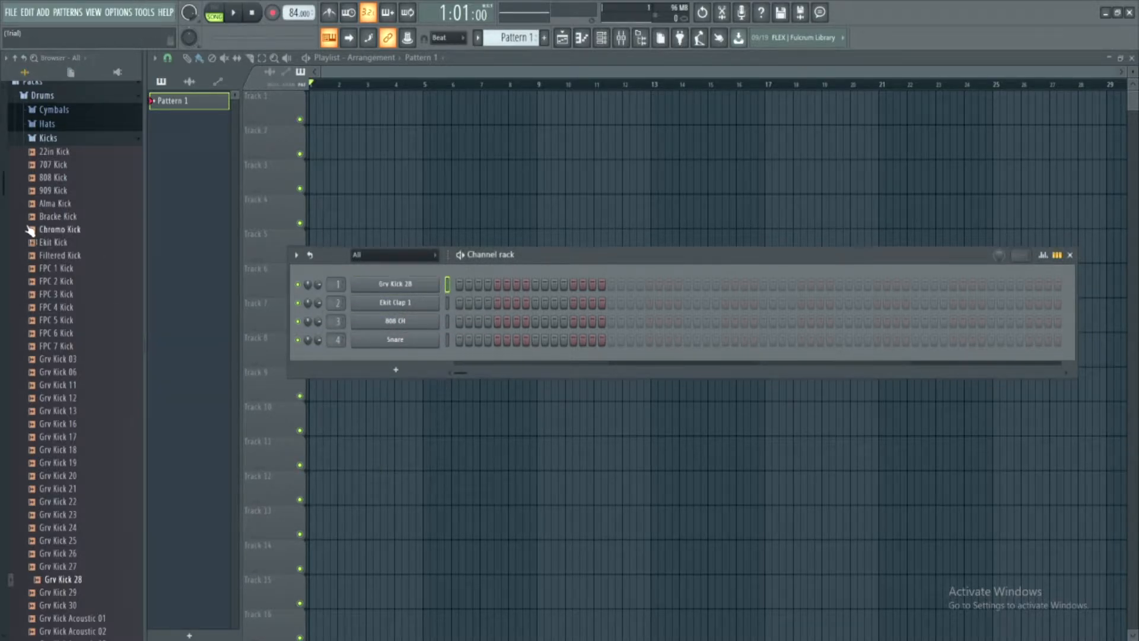
Step: Replace the Snare channel's sample with 808 Kick from the Kicks folder and collapse the Drums pack
scroll(78, 333, up, 6)
click(75, 413)
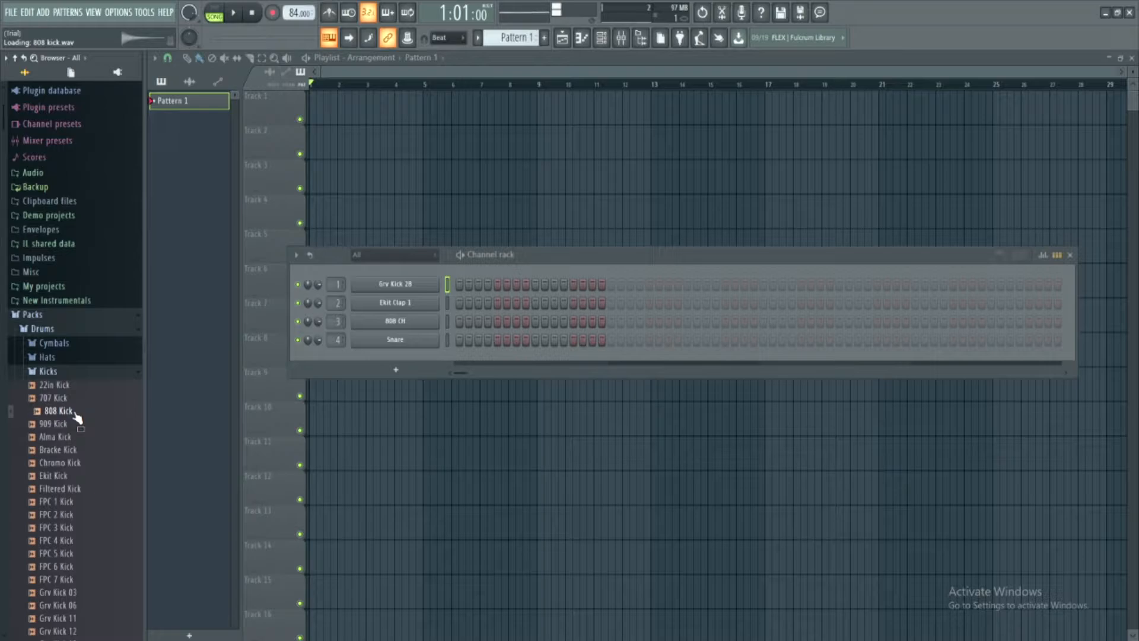
drag(76, 418, 437, 350)
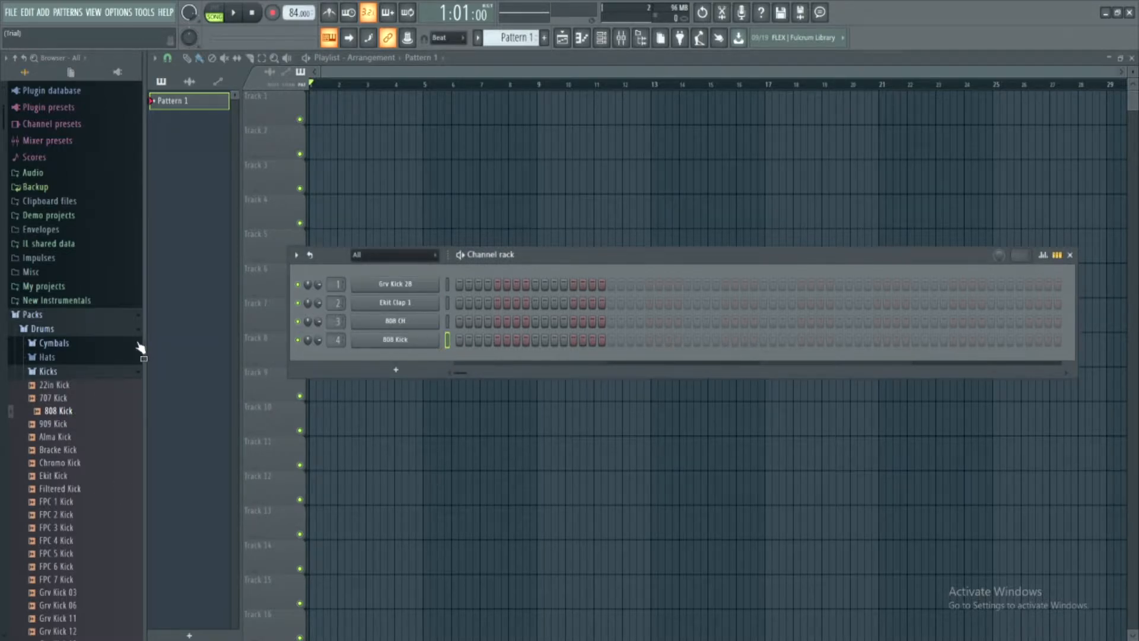
click(110, 330)
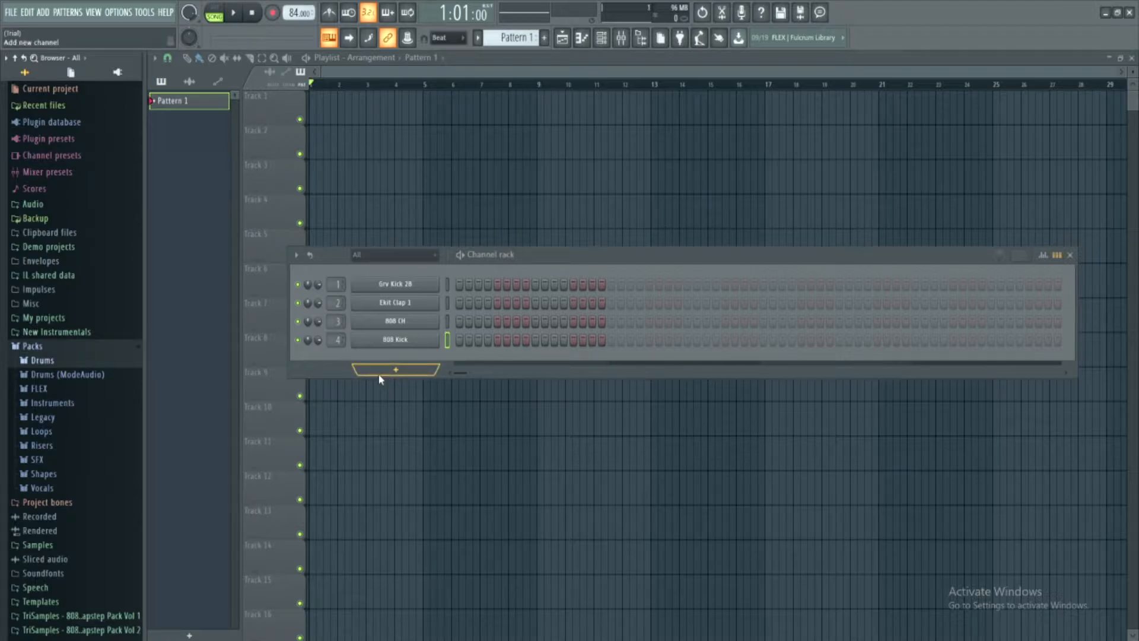
Step: Look through the instrument plugins available for a new channel and close the list without adding one
click(396, 370)
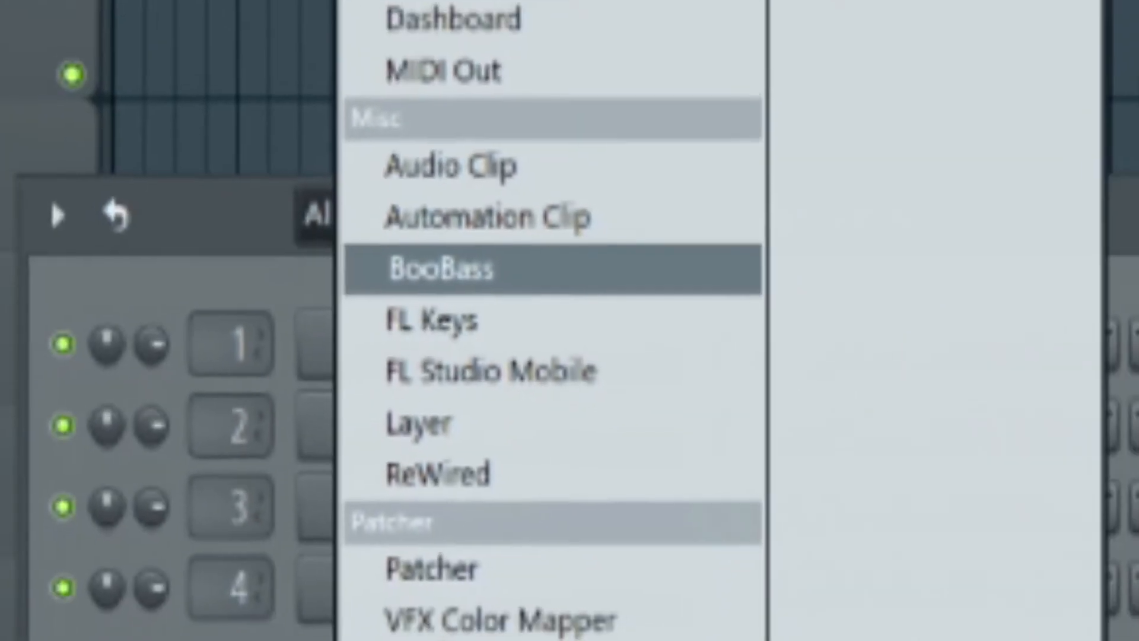
click(899, 472)
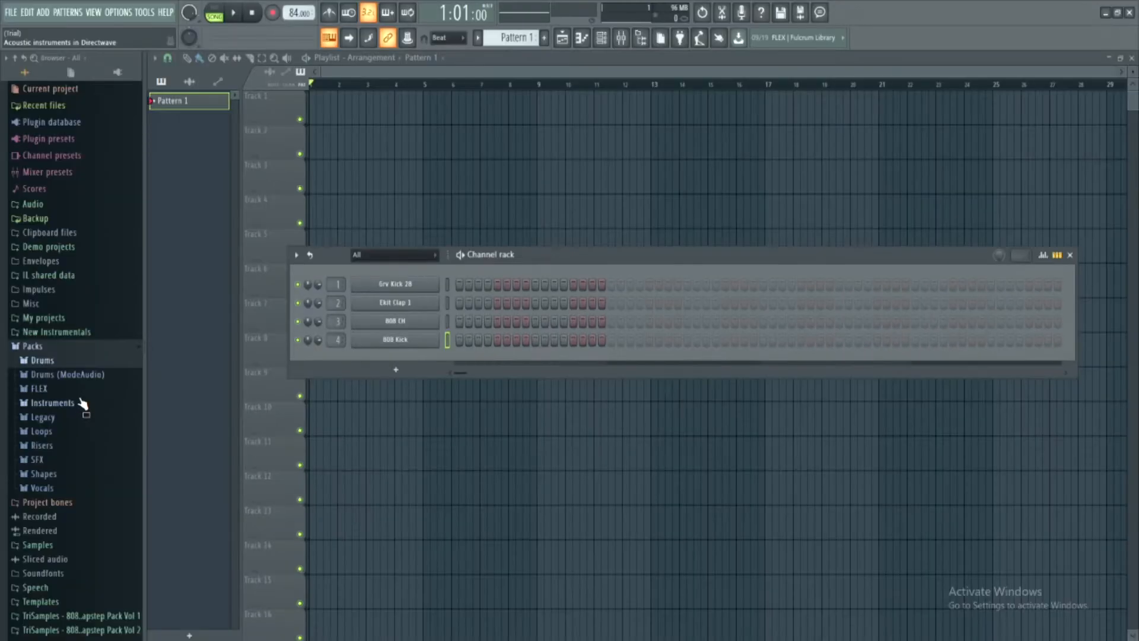
Step: Add Grand Piano from the Instruments pack's Keyboard folder as a new channel, and close its plugin window
click(83, 403)
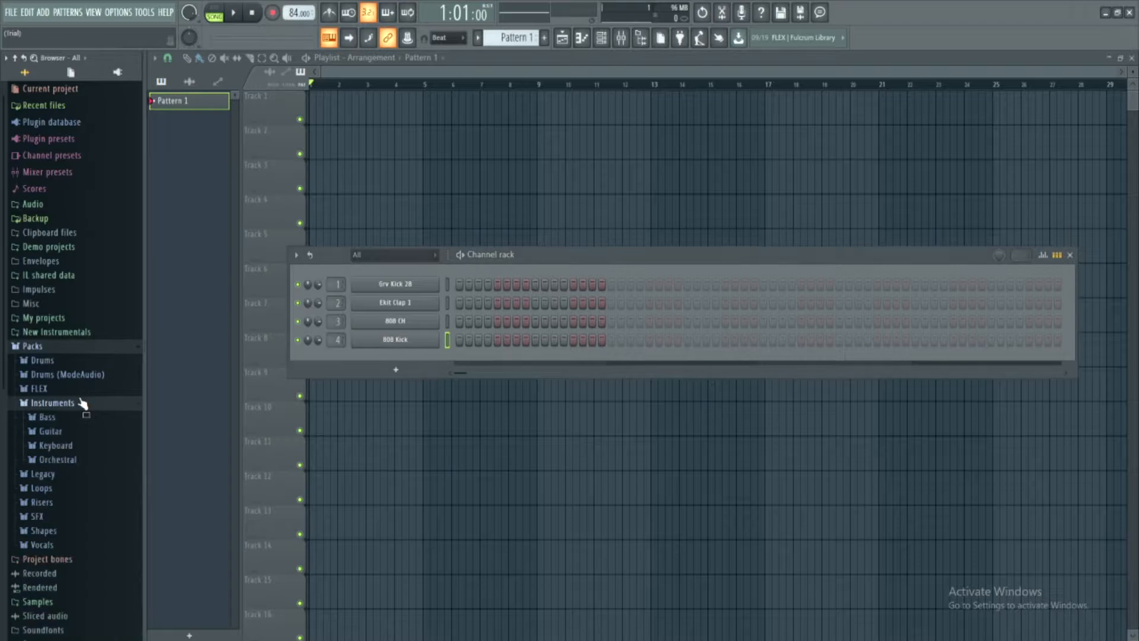
click(52, 445)
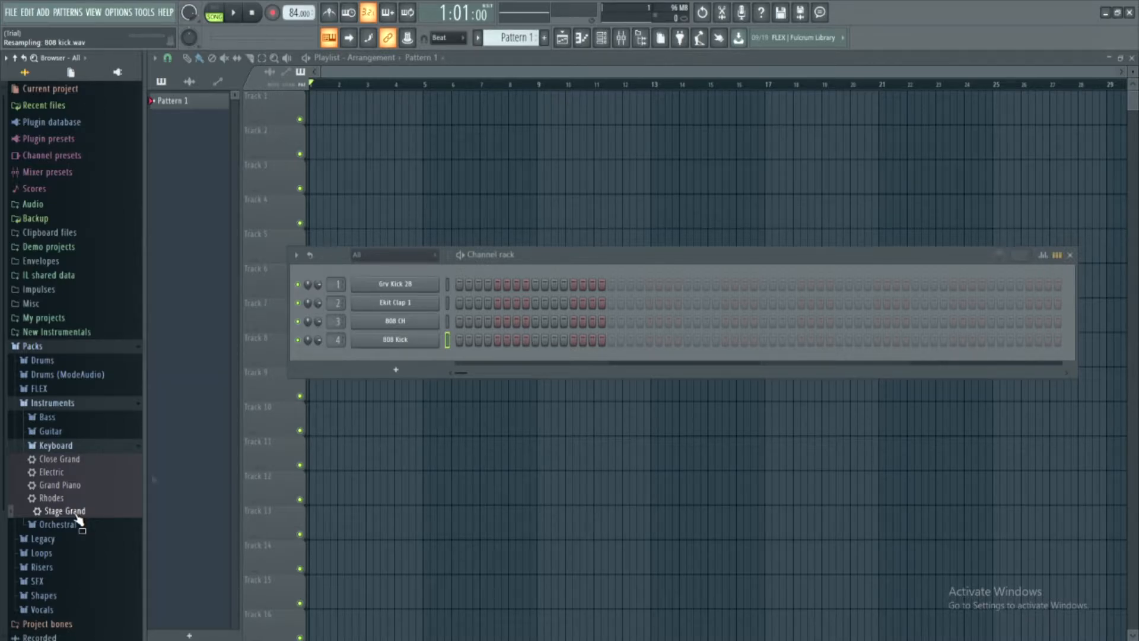
drag(58, 487, 414, 355)
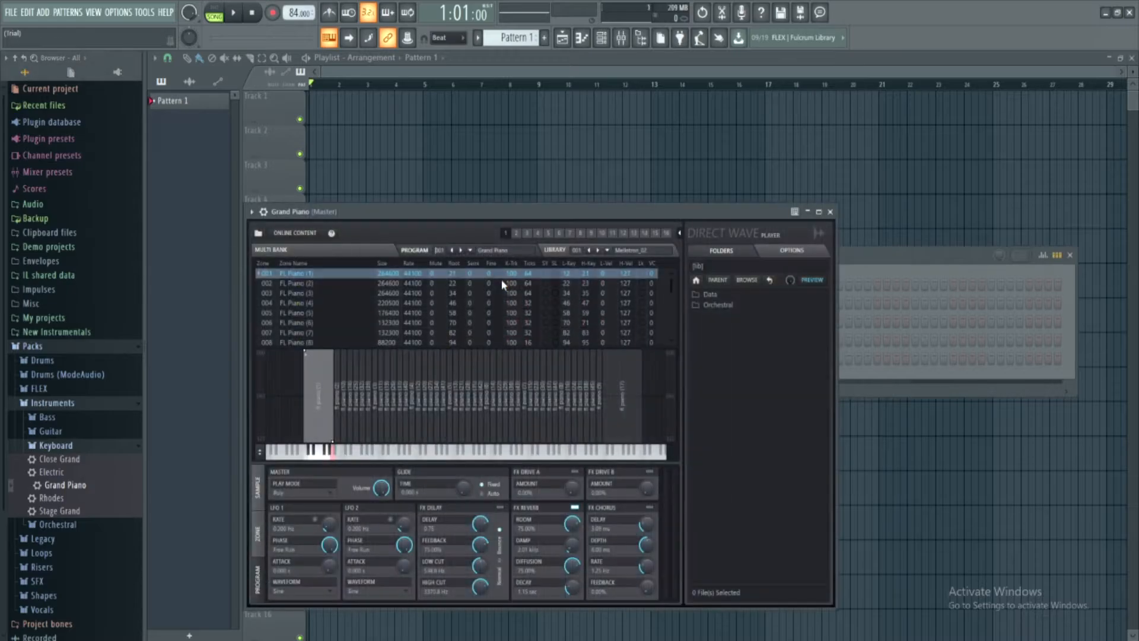
drag(678, 211, 823, 132)
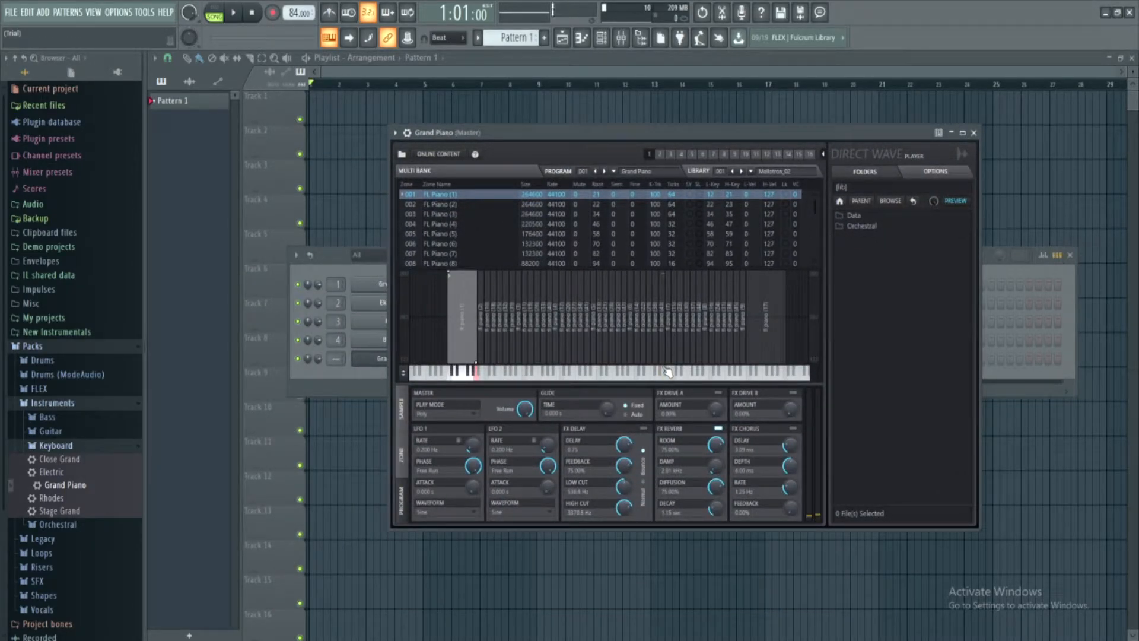
click(974, 133)
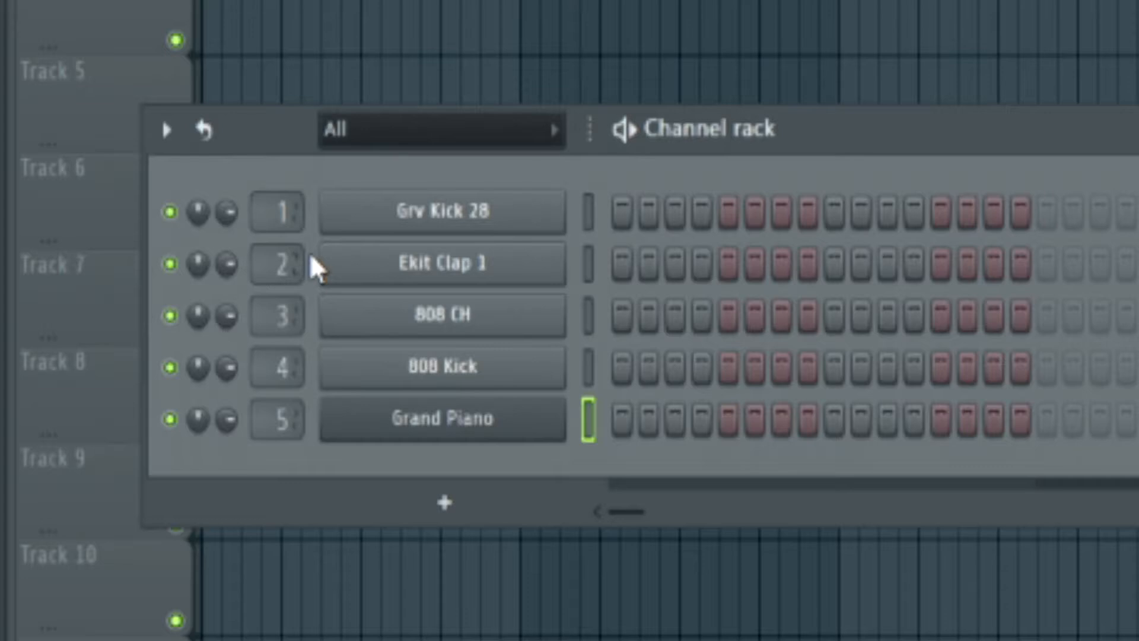
click(287, 257)
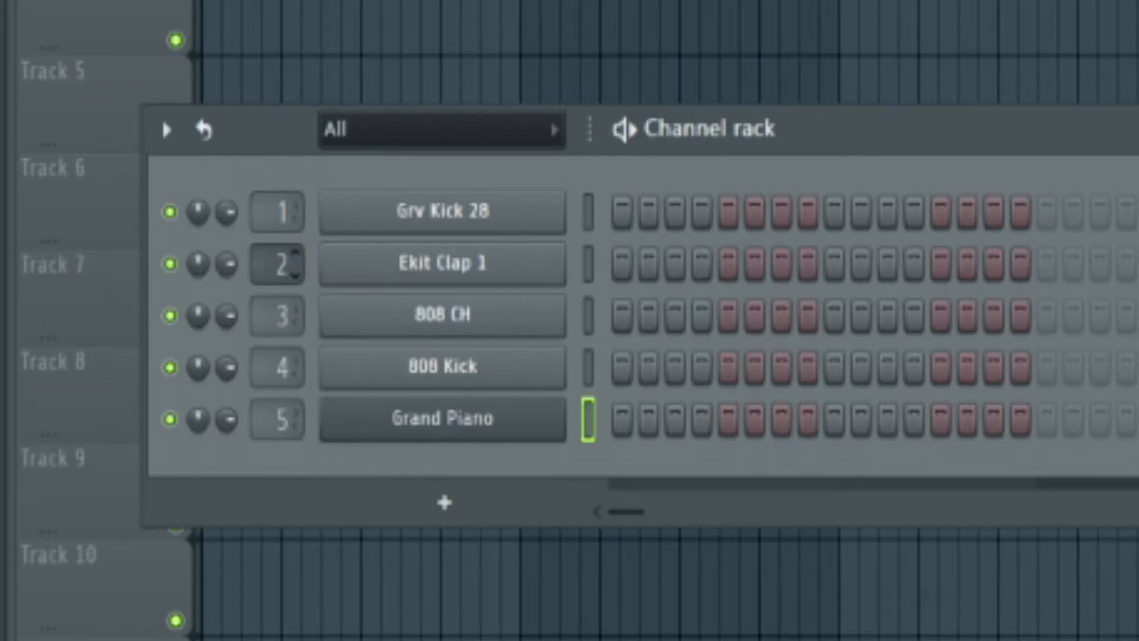
drag(288, 257, 279, 262)
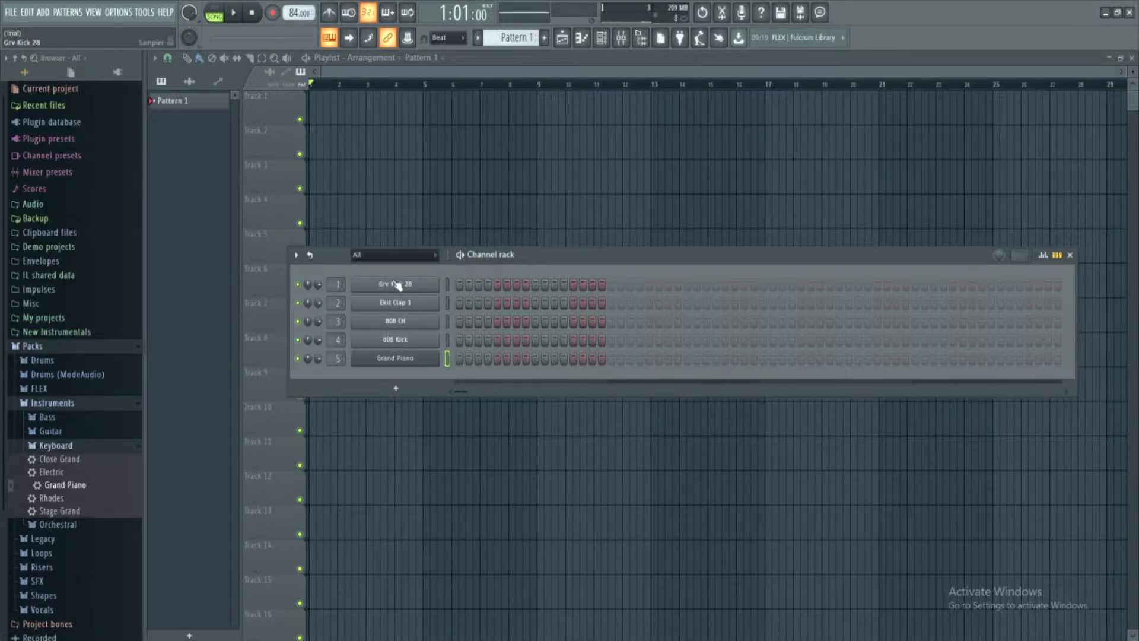
Step: Write the melody C6, G5, C#5, A#5, D5, G6, G#6, B5 across bar 1 of the Grand Piano's piano roll and play it
right_click(440, 350)
click(446, 358)
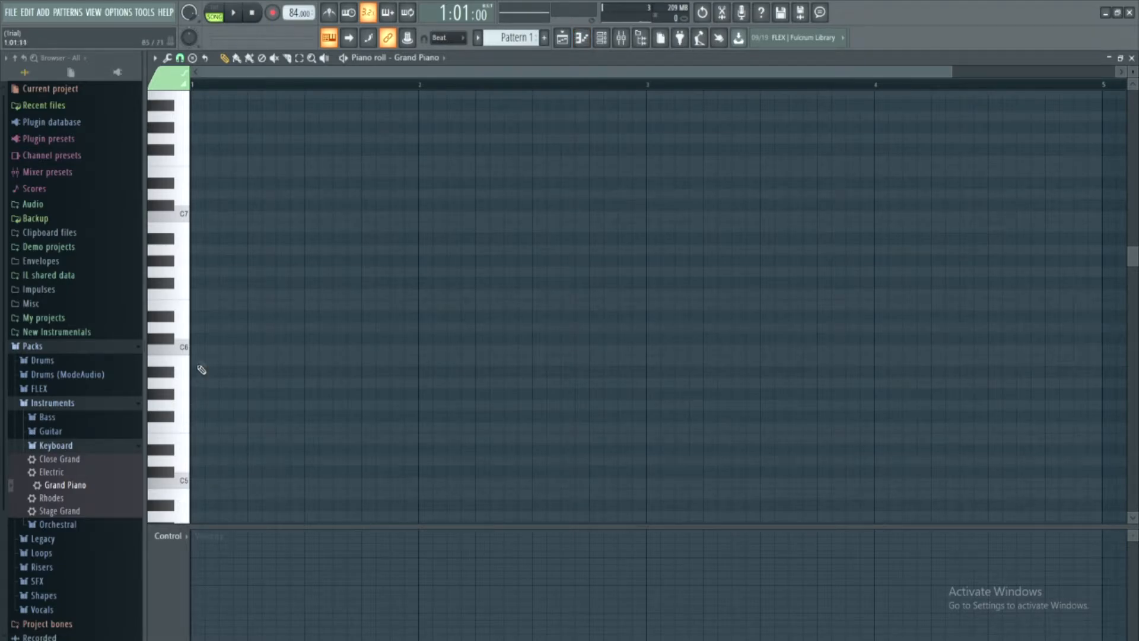
click(195, 351)
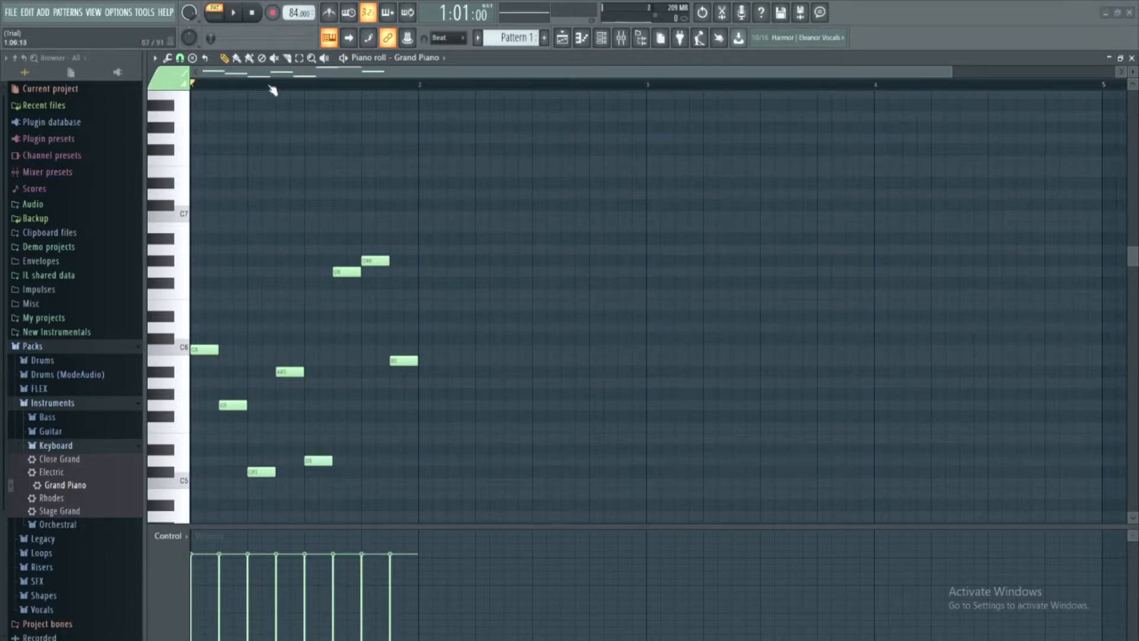
click(236, 16)
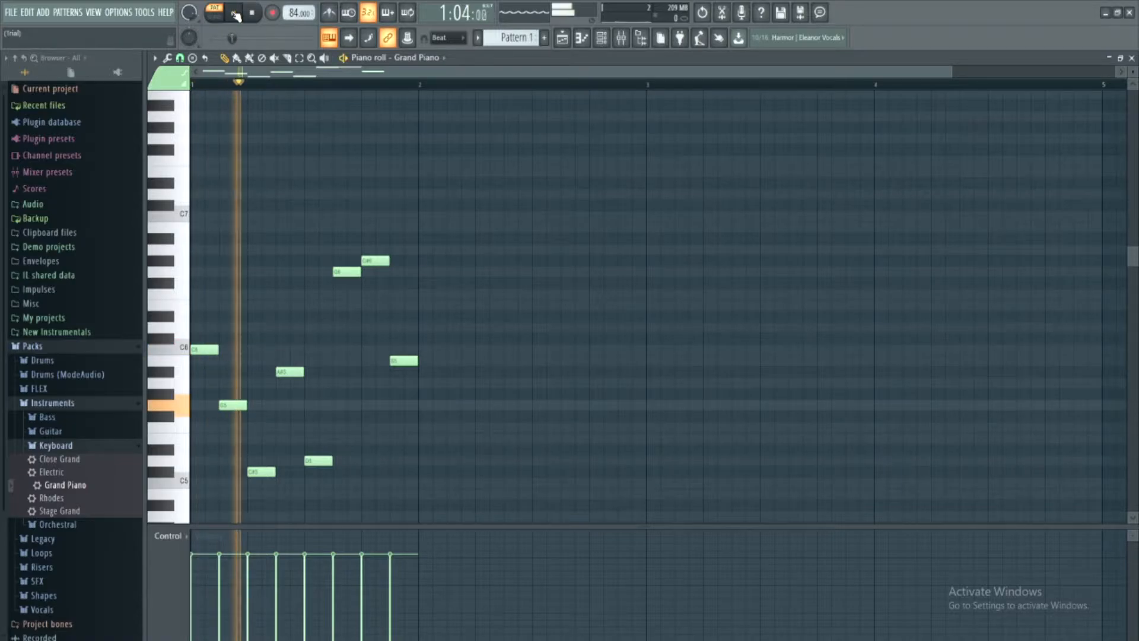
key(space)
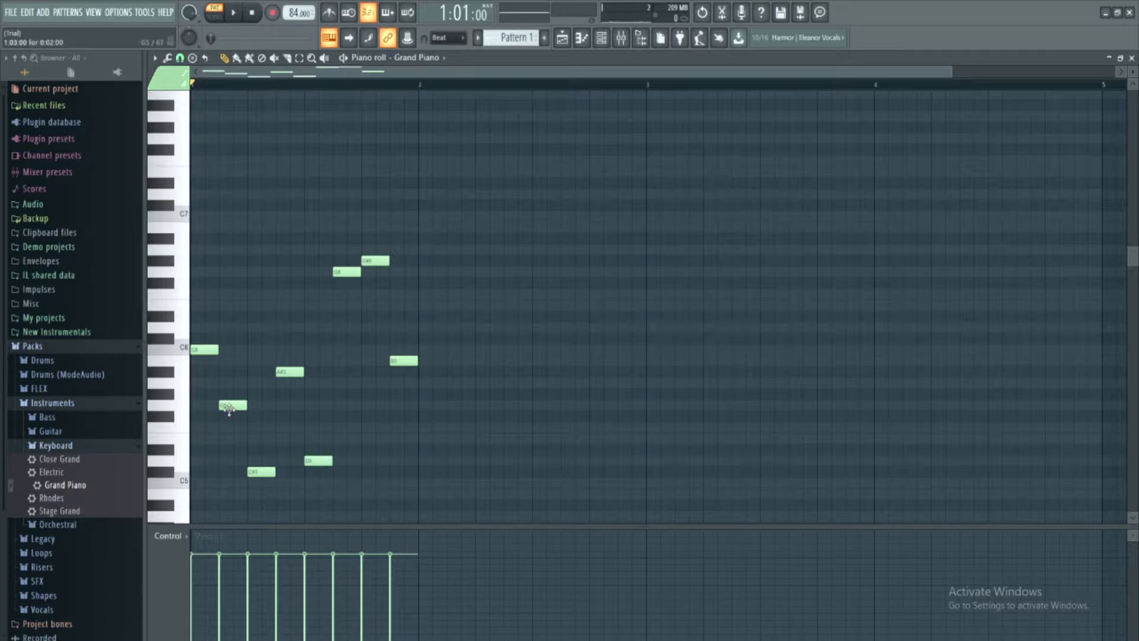
Step: Move the melody's third note to D5, fourth to A5, fifth to E5 and seventh to A6, and play it back
drag(256, 473, 257, 460)
mouse_move(285, 371)
mouse_down()
mouse_move(284, 360)
mouse_move(285, 382)
mouse_up()
drag(321, 459, 318, 437)
click(372, 260)
drag(372, 260, 372, 248)
click(353, 271)
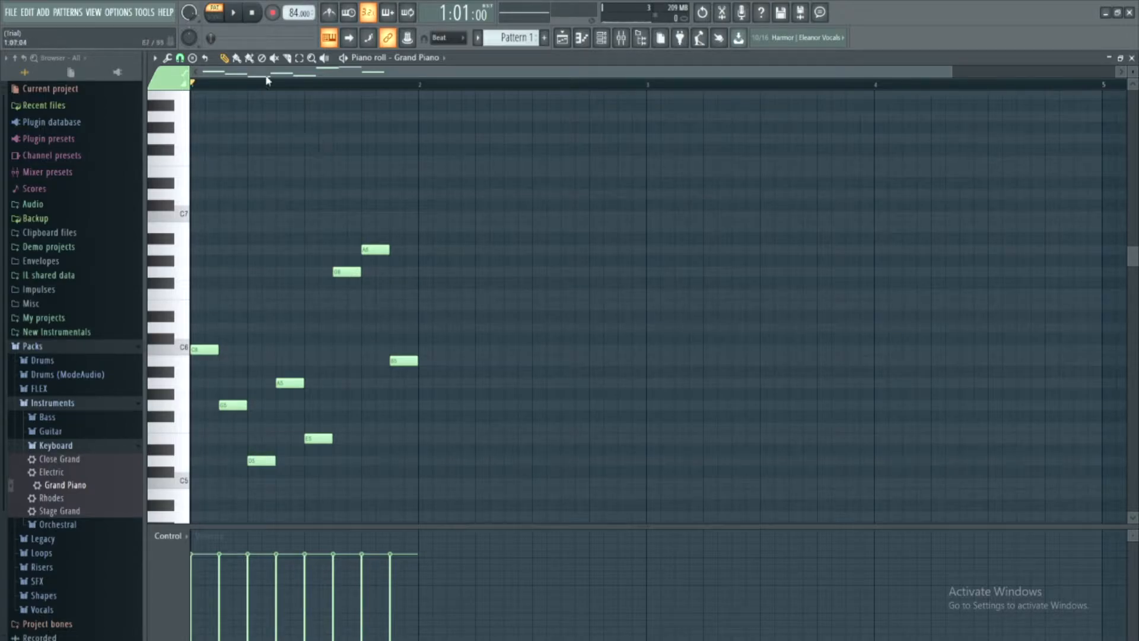
click(234, 16)
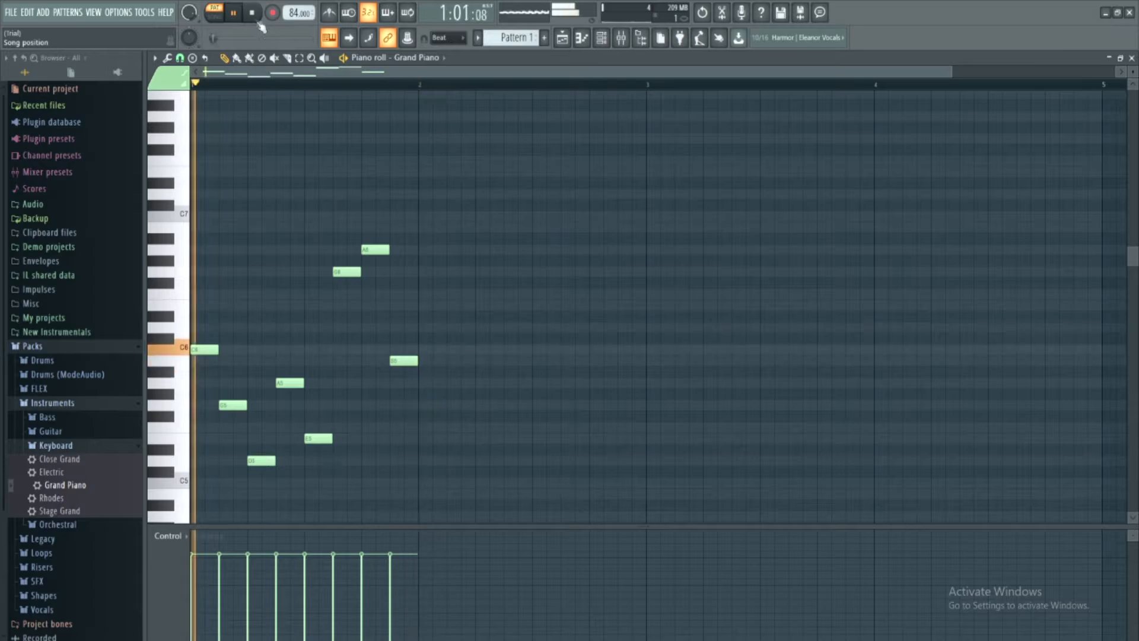
Step: Stop playback, bring up the channel rack, activate all 16 steps of the 808 CH channel and play the pattern
key(space)
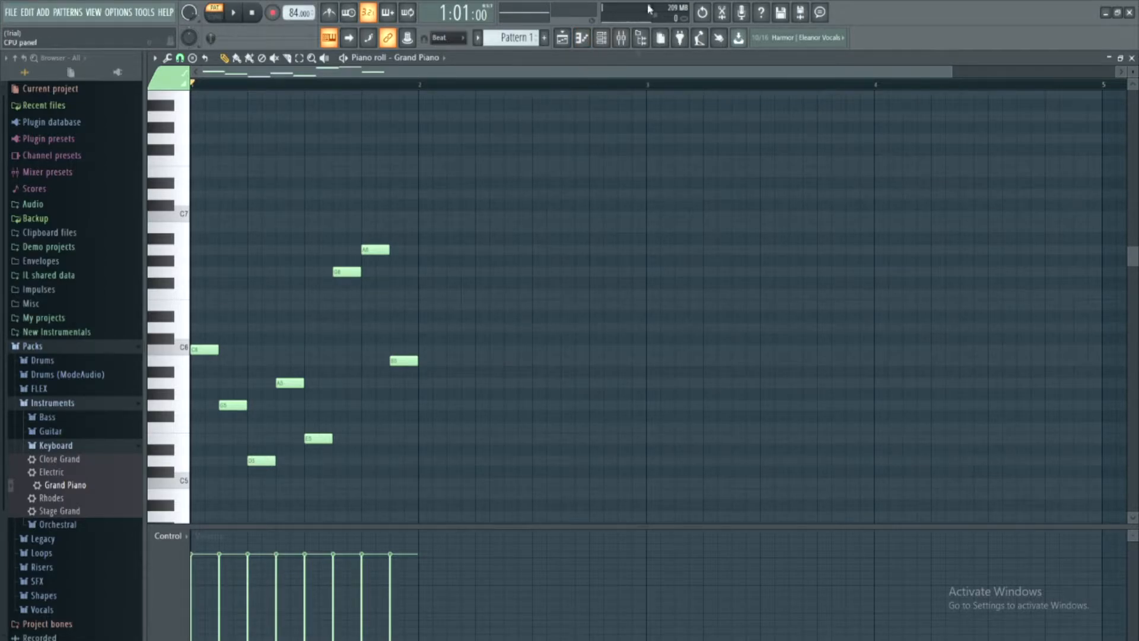
click(601, 38)
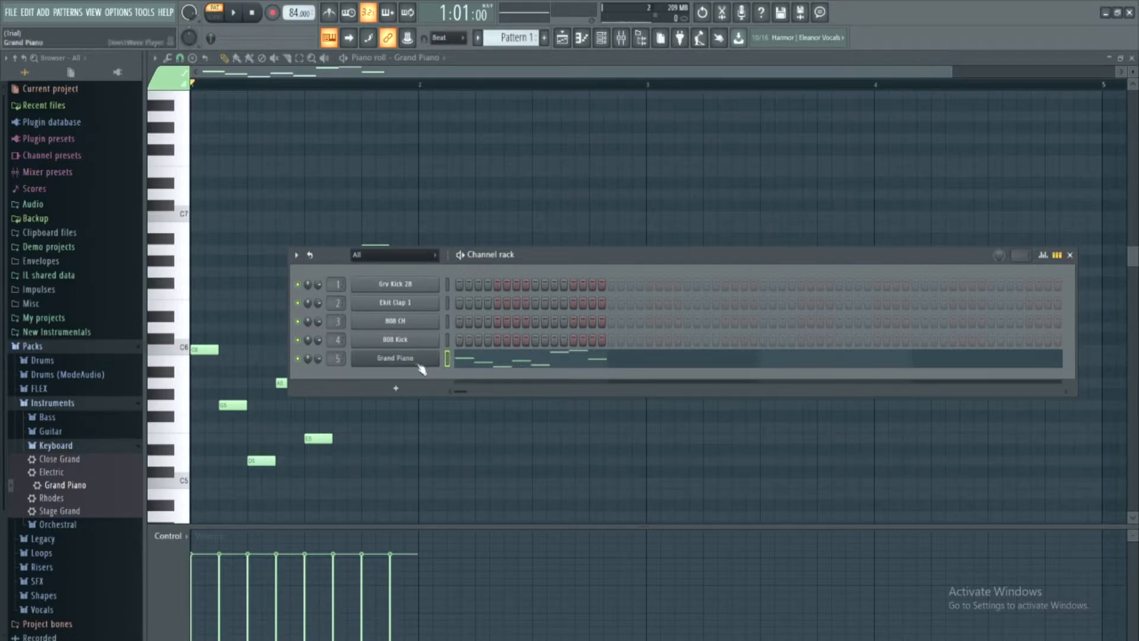
click(438, 326)
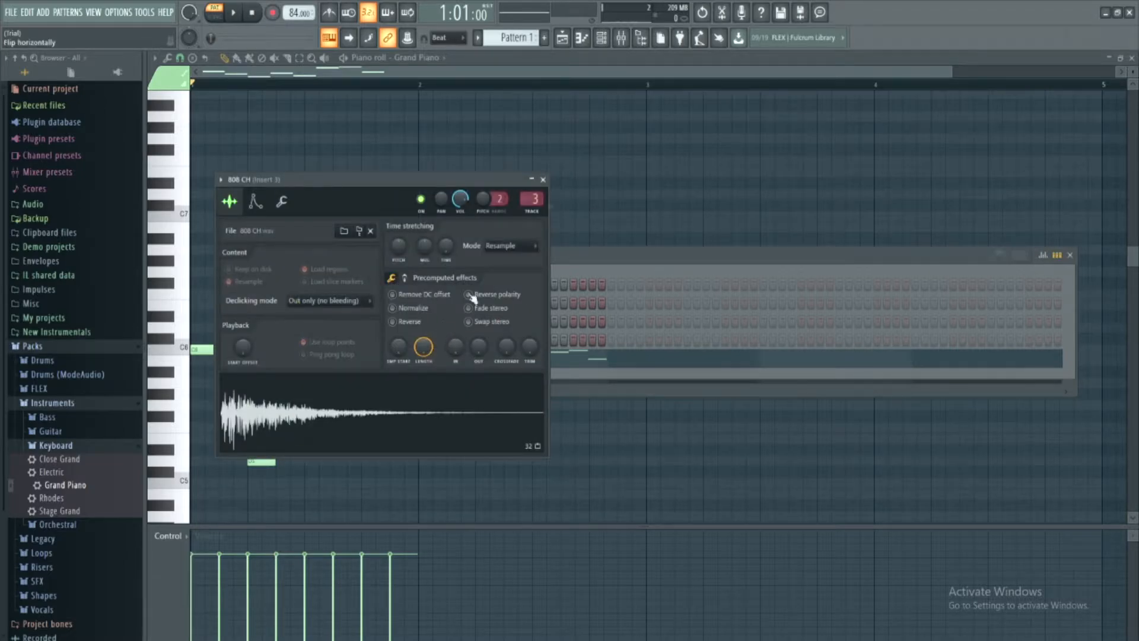
click(542, 180)
drag(459, 323, 602, 324)
click(233, 13)
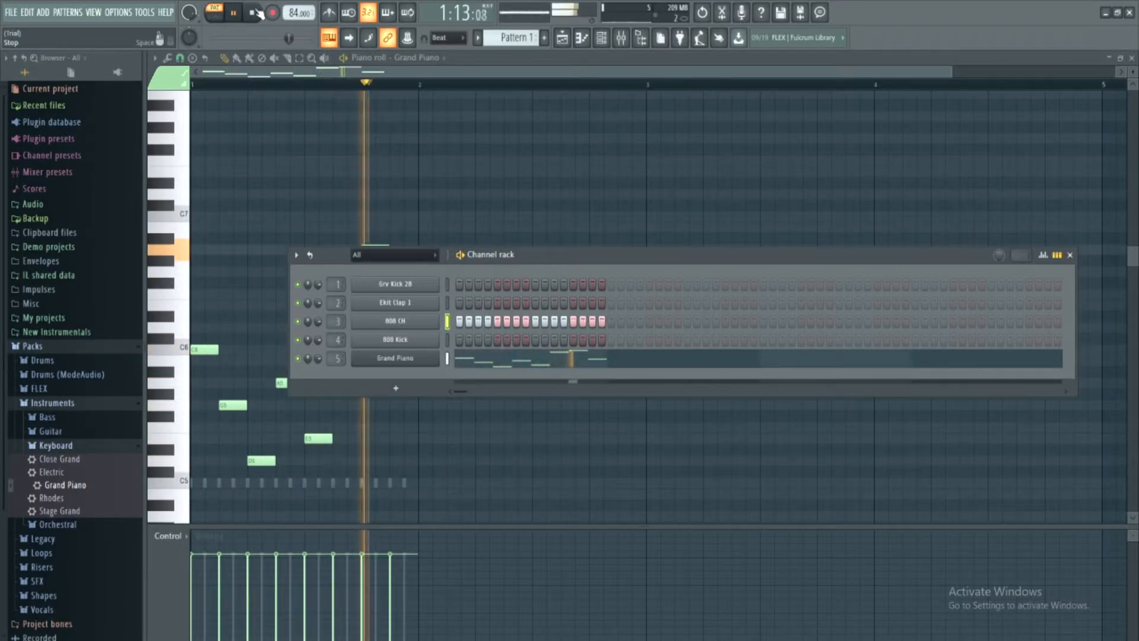
key(space)
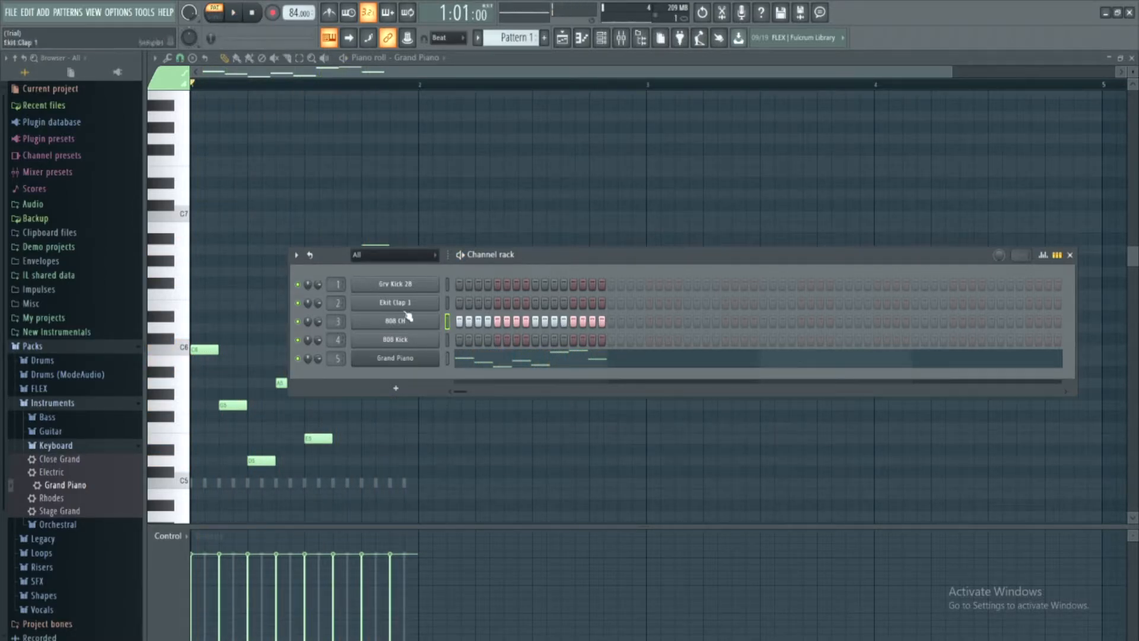
Step: Thin the 808 CH pattern to steps 1, 4, 5, 7, 8, 11, 13 and 16, checking it in playback
click(477, 323)
click(469, 324)
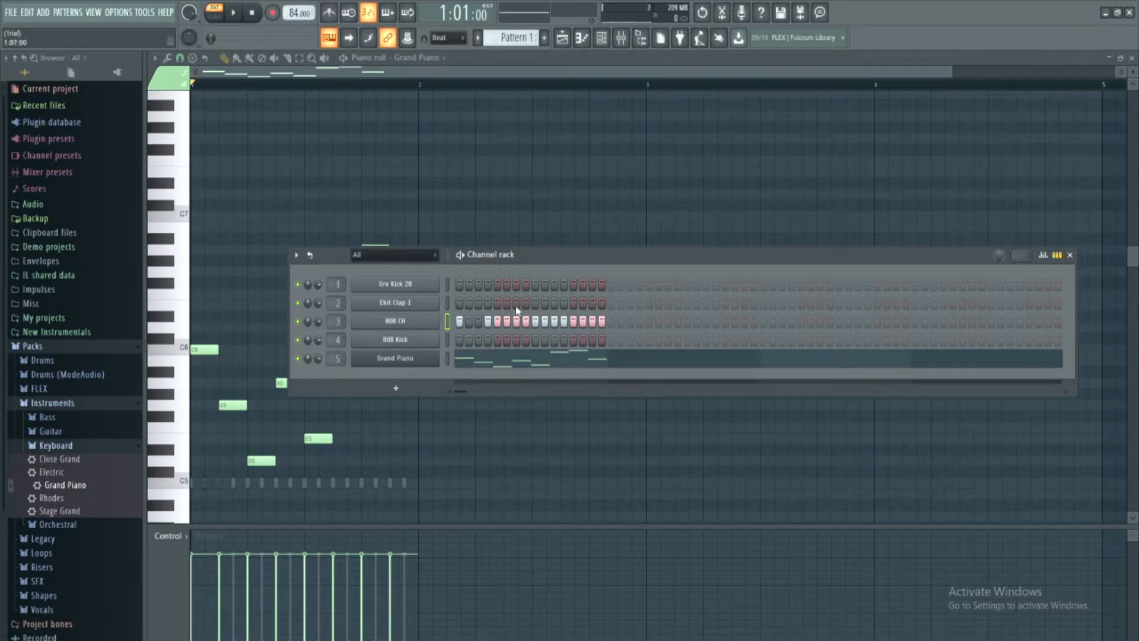
click(545, 322)
click(583, 321)
click(592, 321)
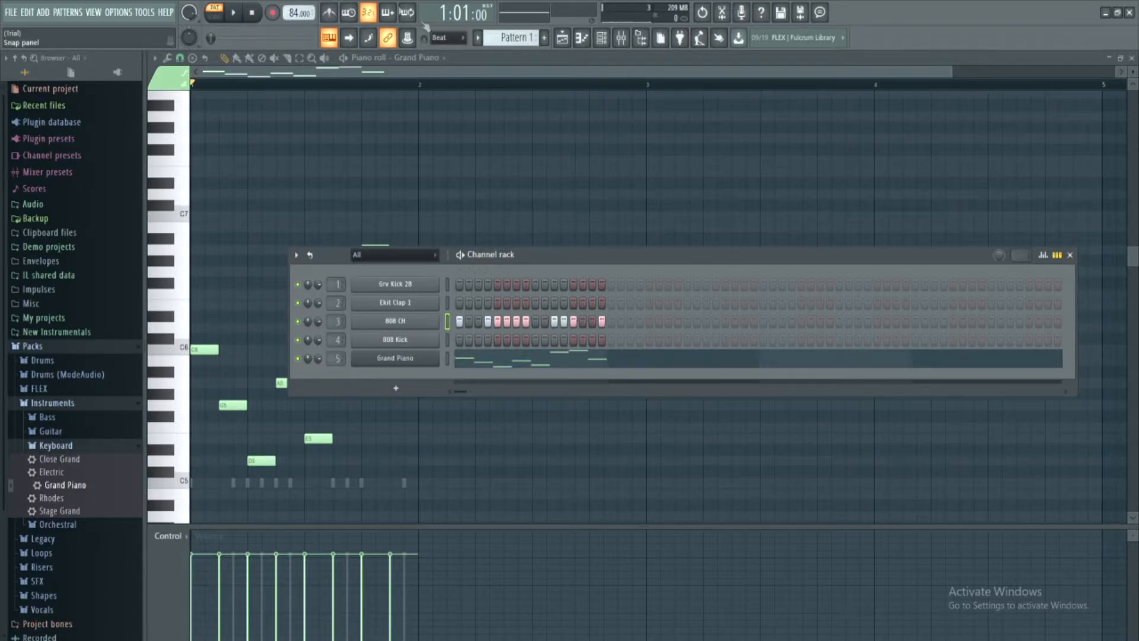
key(space)
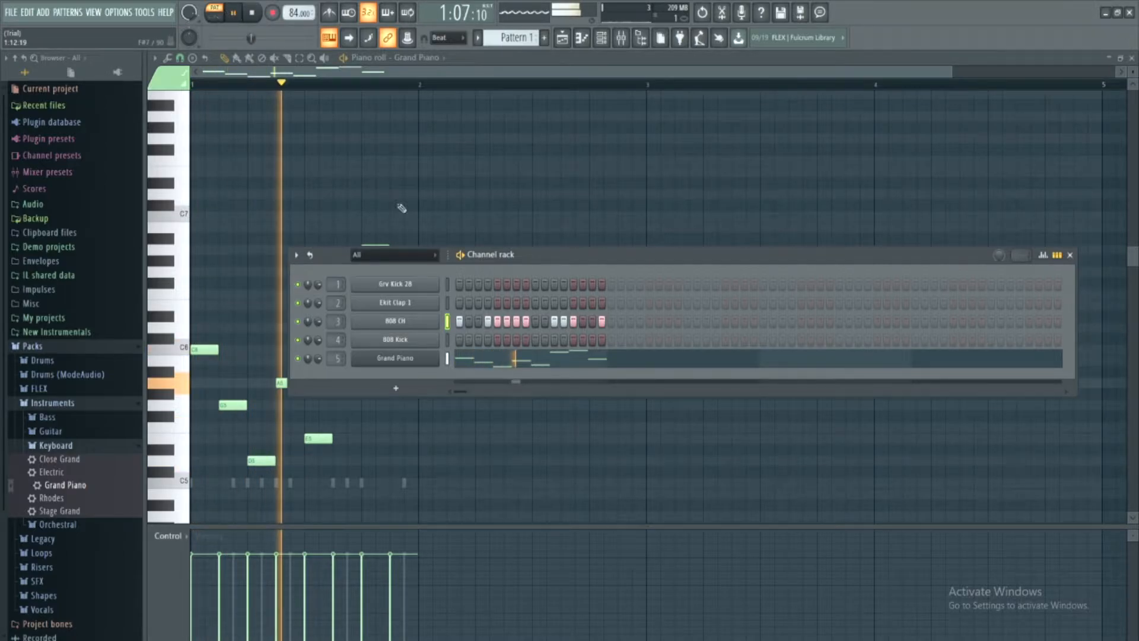
click(506, 322)
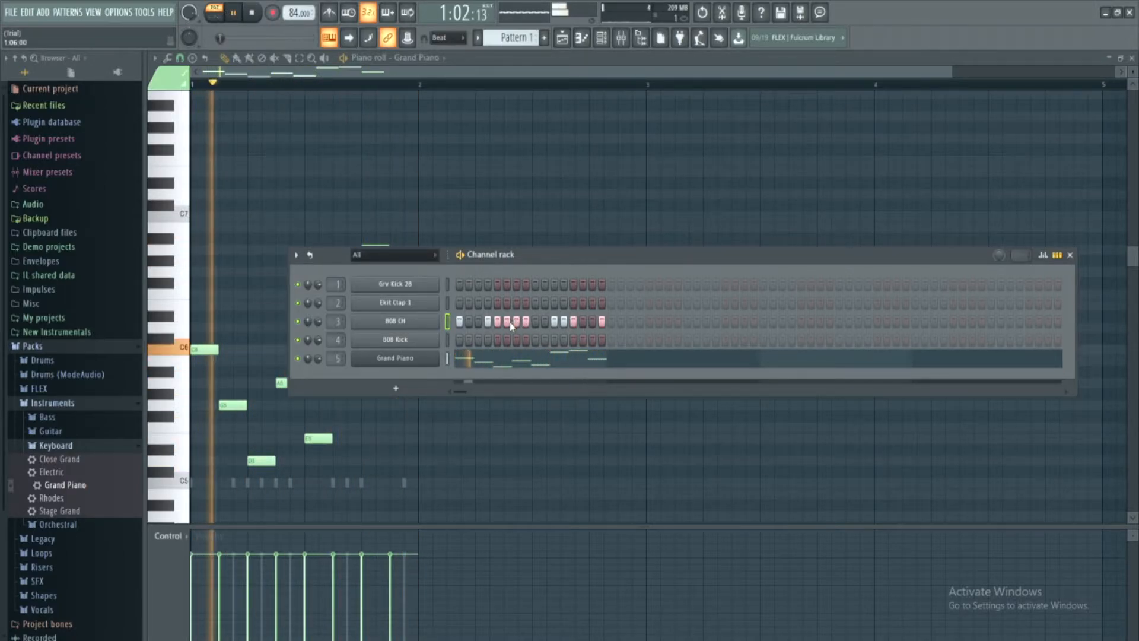
click(564, 321)
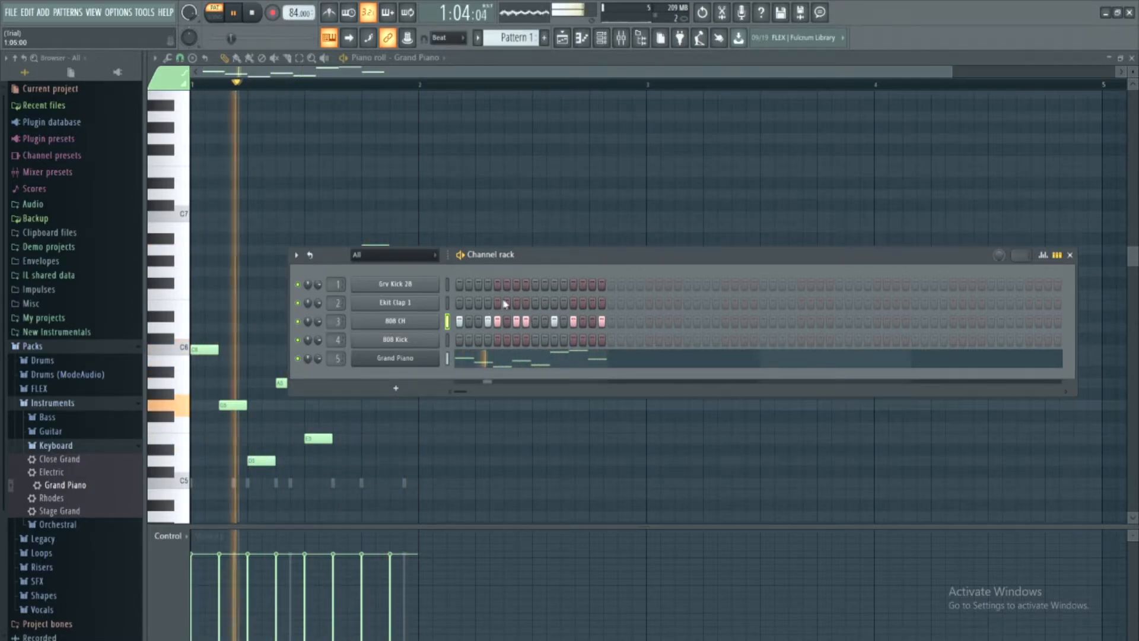
click(252, 14)
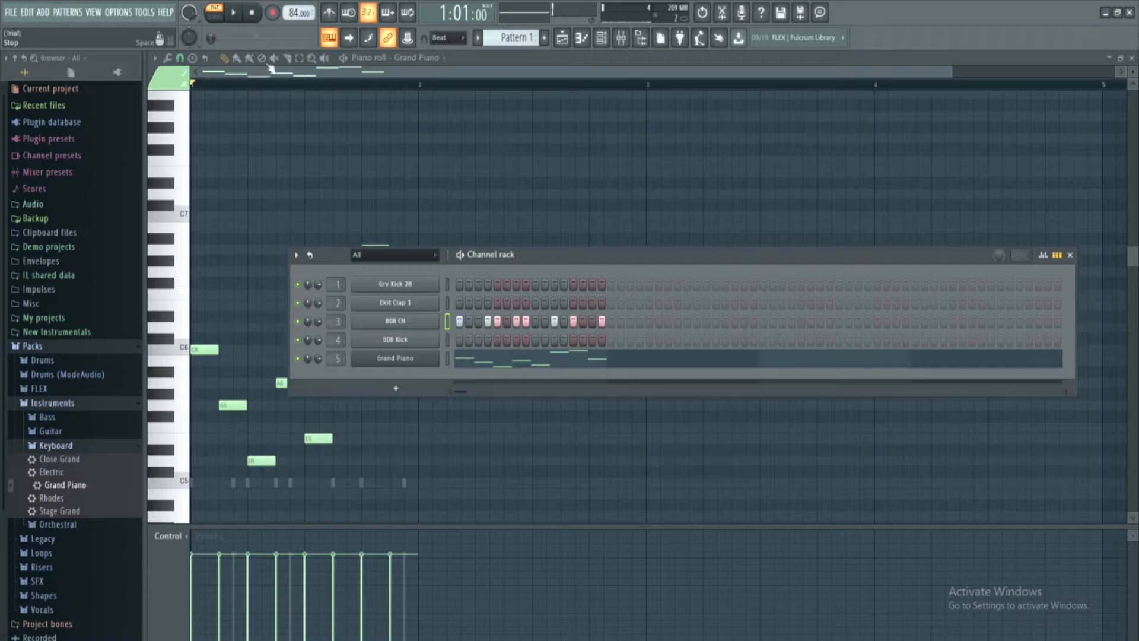
Step: Add Ekit Clap 1 hits on steps 5 and 13 and play the pattern
click(497, 303)
click(573, 303)
click(236, 13)
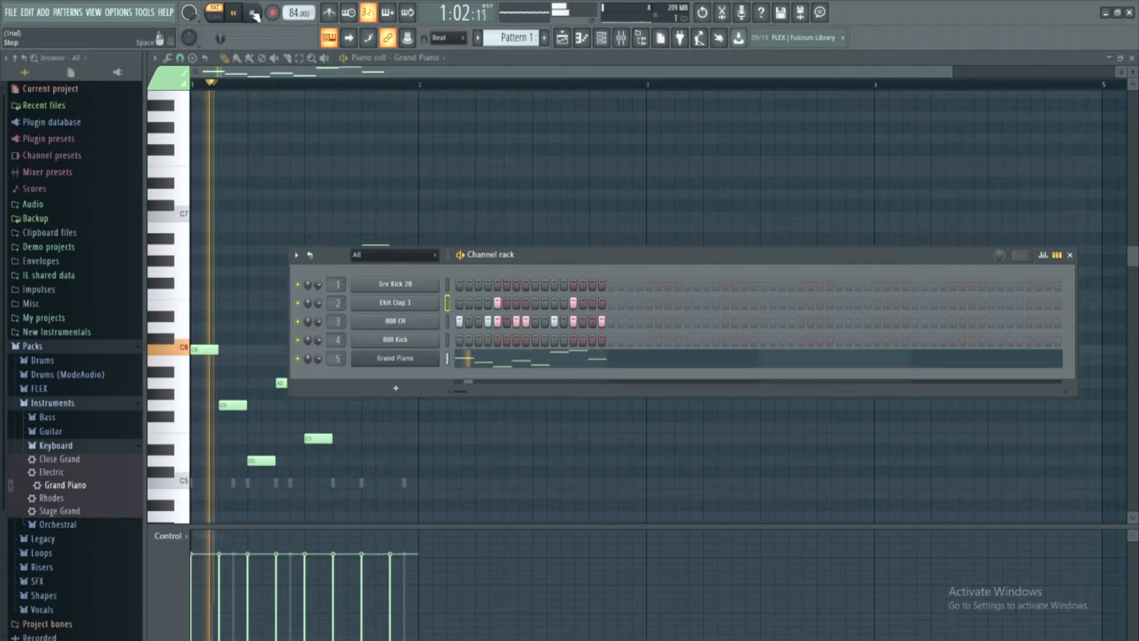
click(254, 13)
Step: Open the 808 Kick's piano roll and audition the kick at C5 a few times
right_click(436, 339)
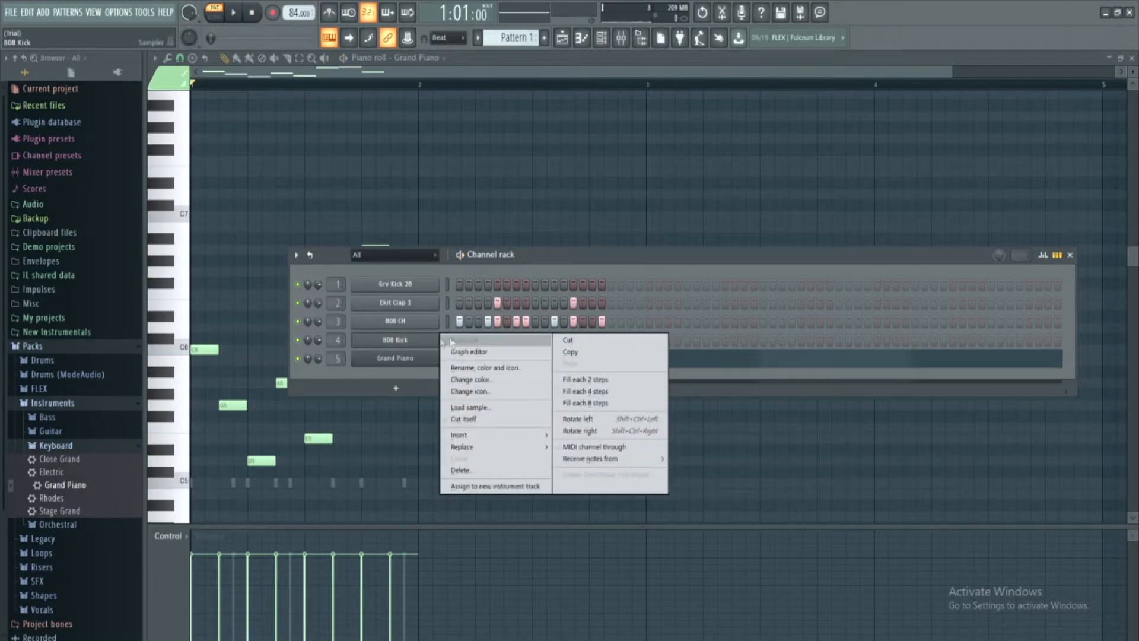
click(420, 342)
right_click(422, 343)
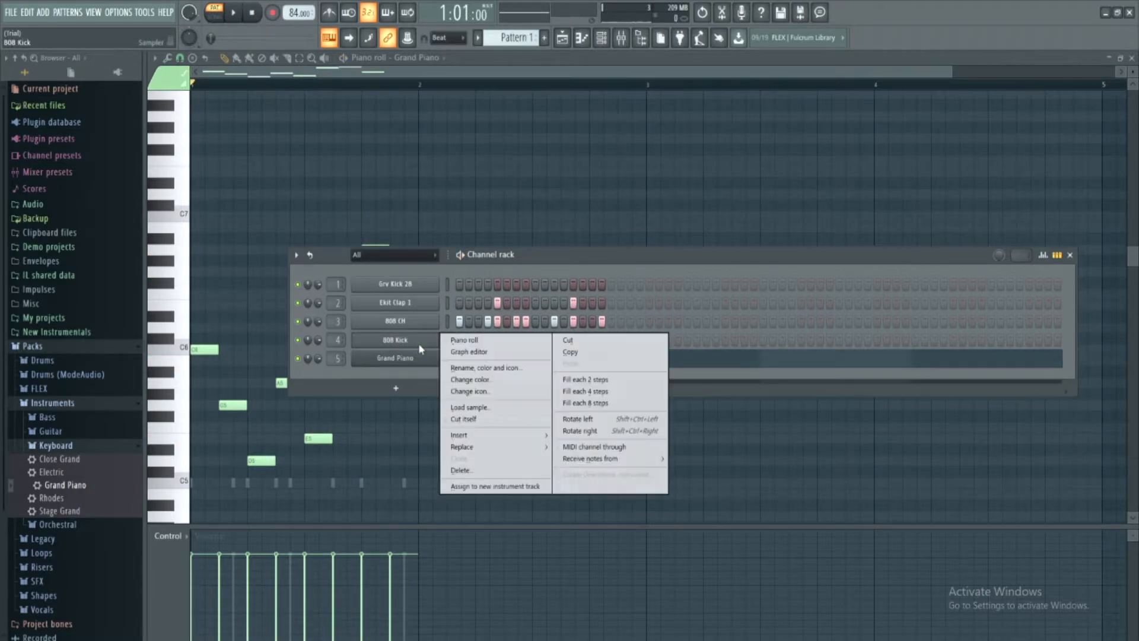
click(469, 337)
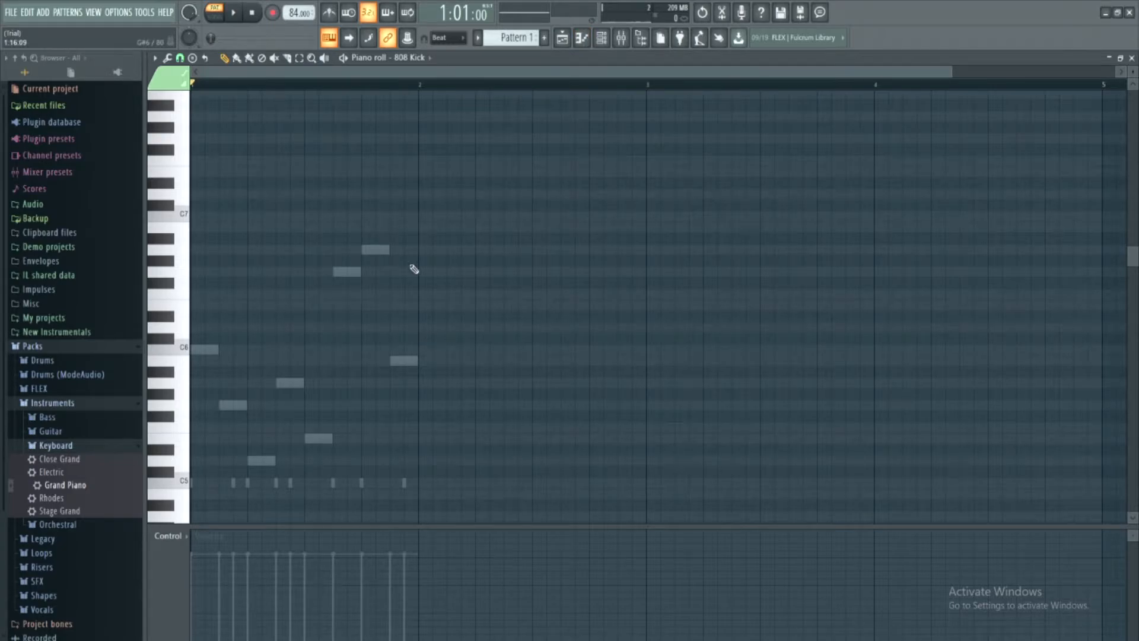
key(z)
key(z)
key(z)
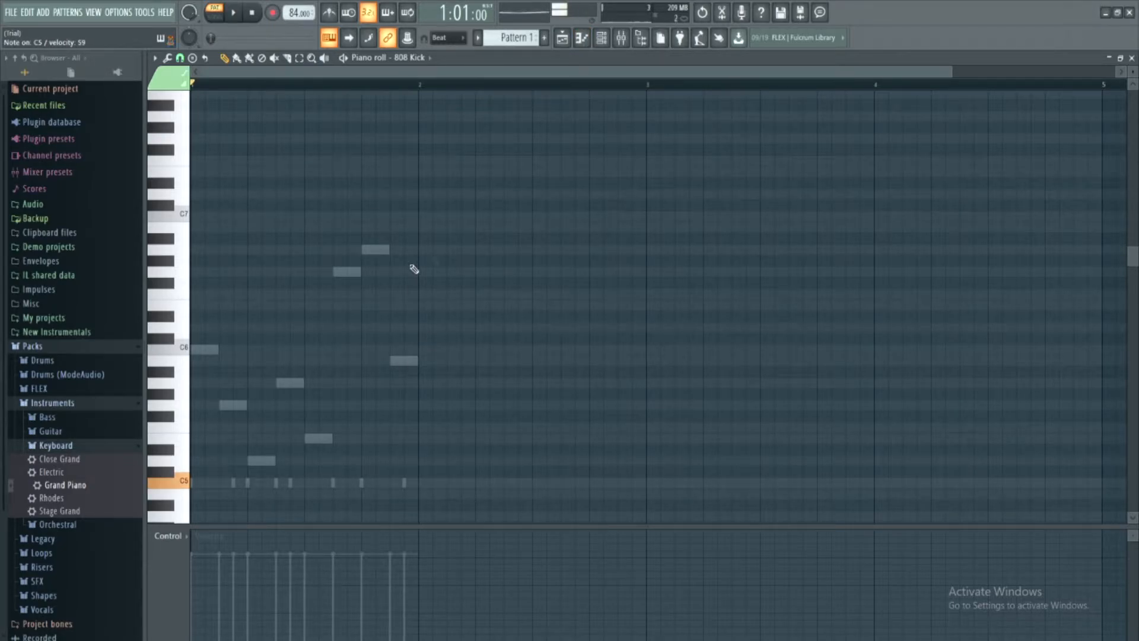
Step: Add 808 Bass C Deep-O from the TriSamples Pack Vol 1's 808 Bass folder as a channel between 808 Kick and Grand Piano
click(601, 37)
scroll(36, 614, down, 4)
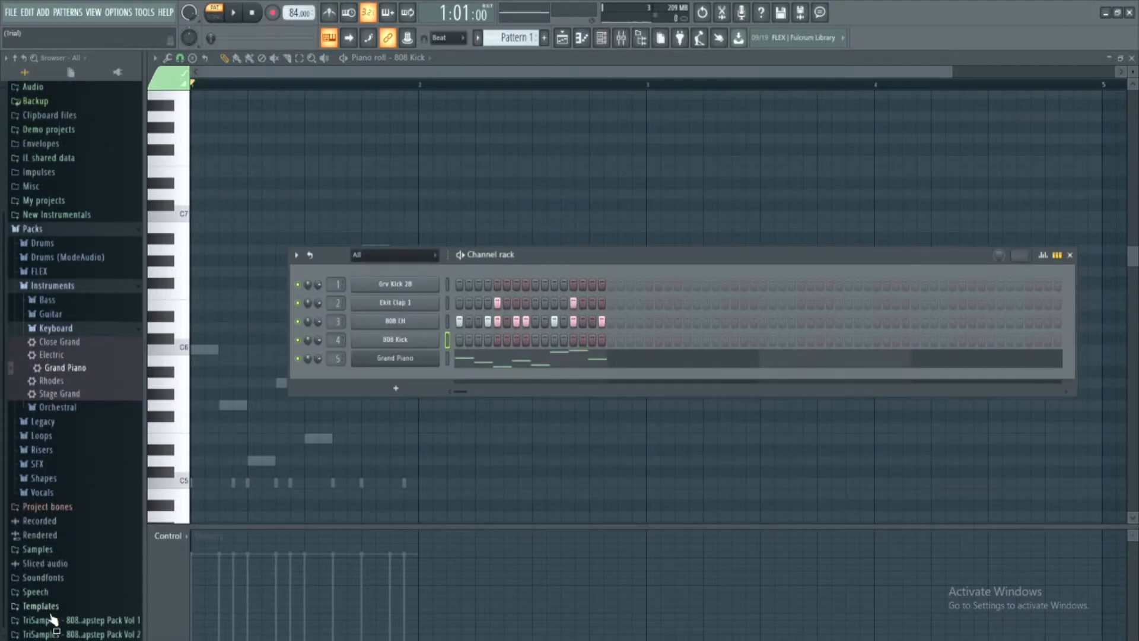
click(79, 621)
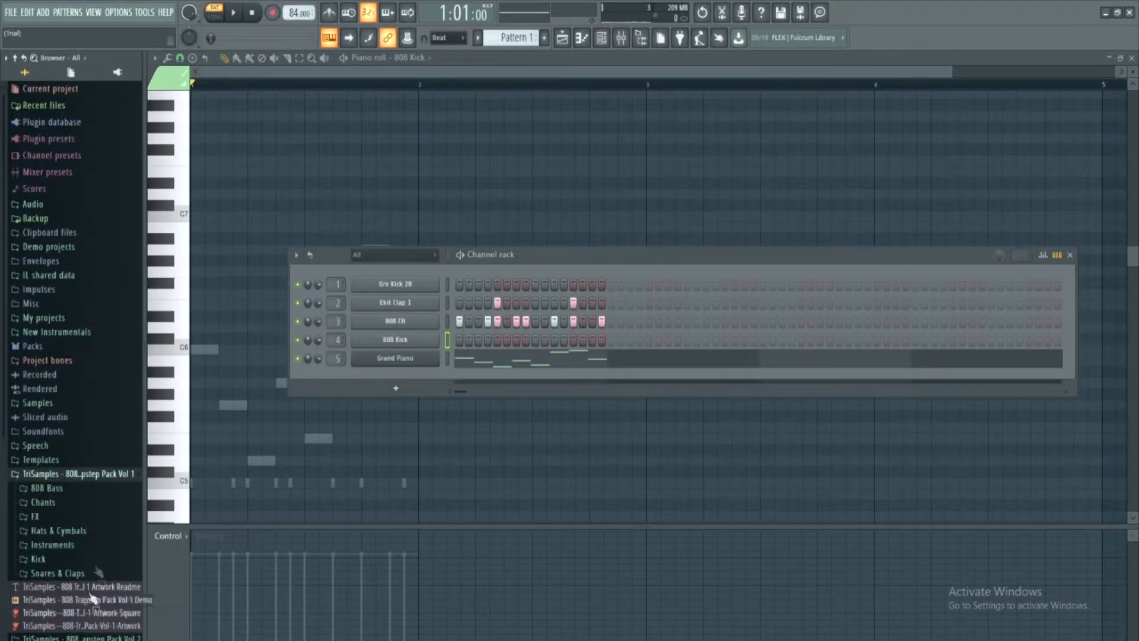
click(77, 488)
drag(89, 553, 441, 356)
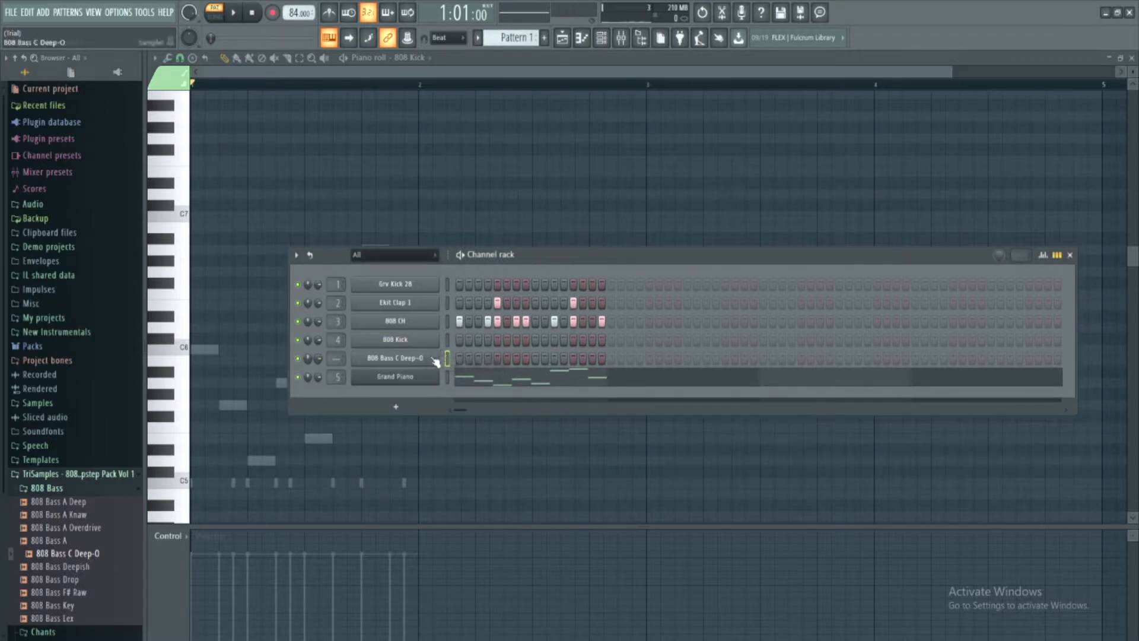
click(448, 359)
Step: View the file settings where extra sample folders are added, open the folder picker, and close both without changes
click(119, 14)
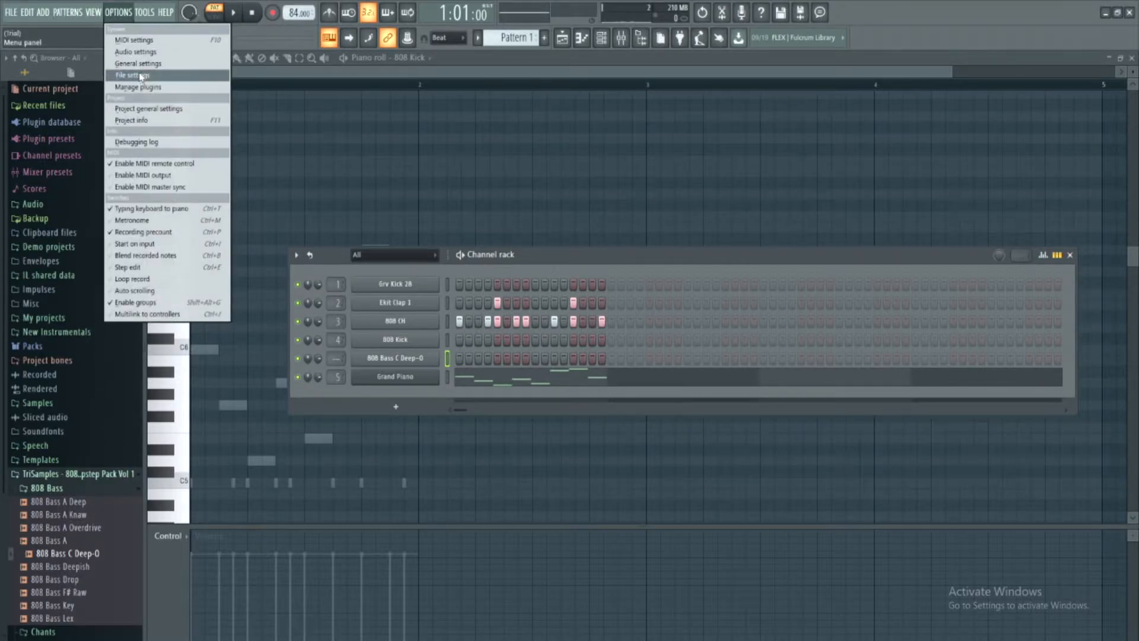
click(141, 76)
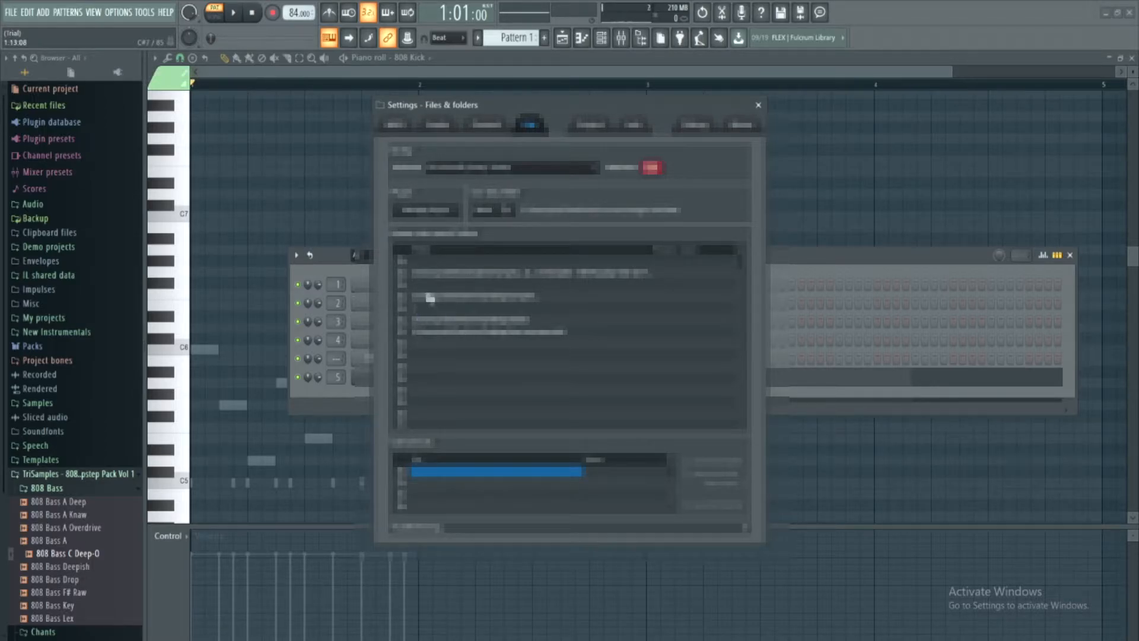
click(431, 346)
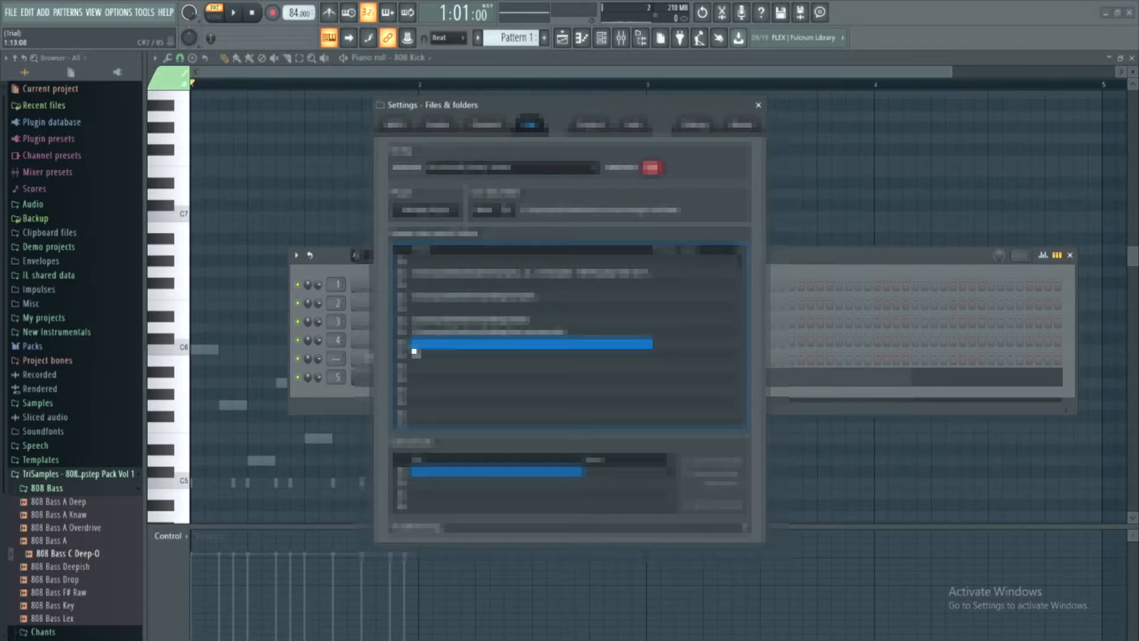
click(411, 353)
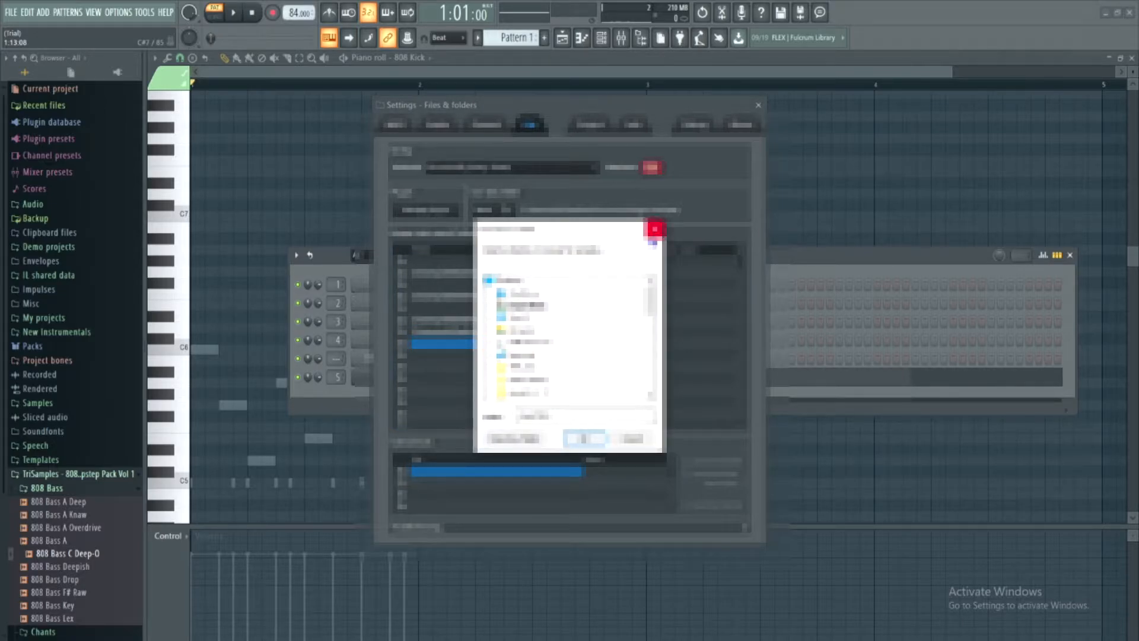
click(654, 229)
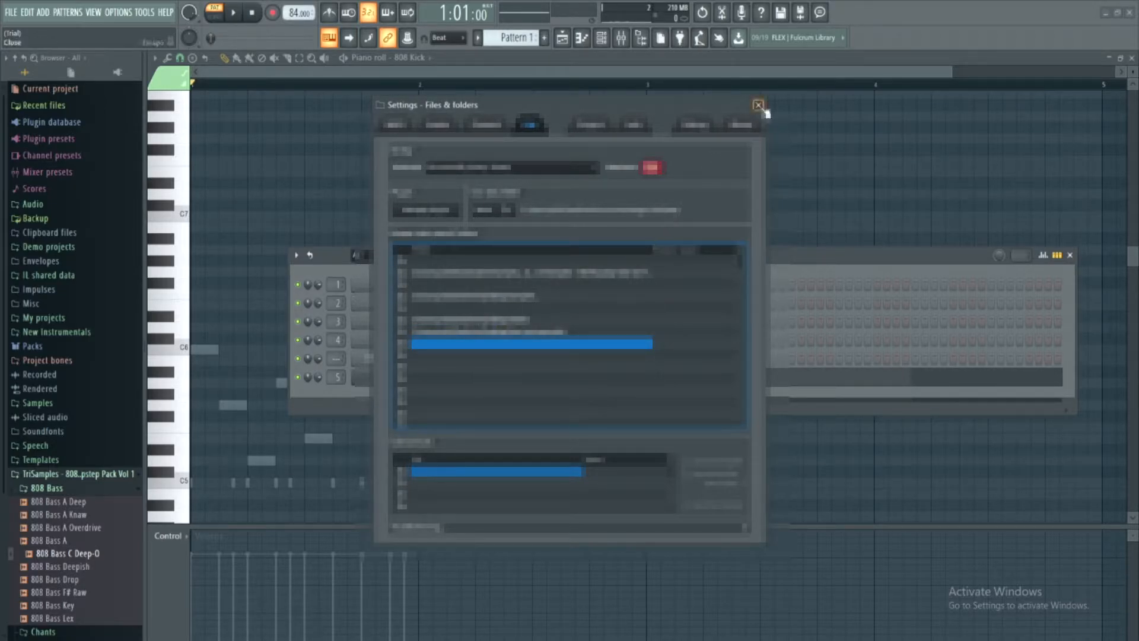
click(759, 105)
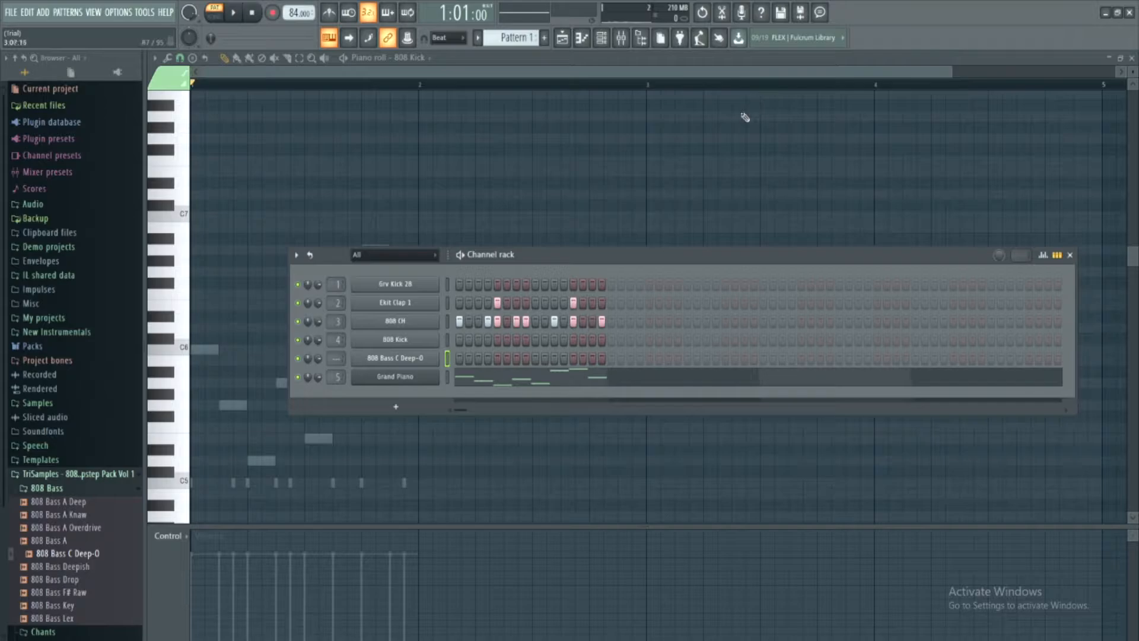
Step: Preview the 808 Bass C Deep-O sample and delete its channel from the channel rack
click(83, 553)
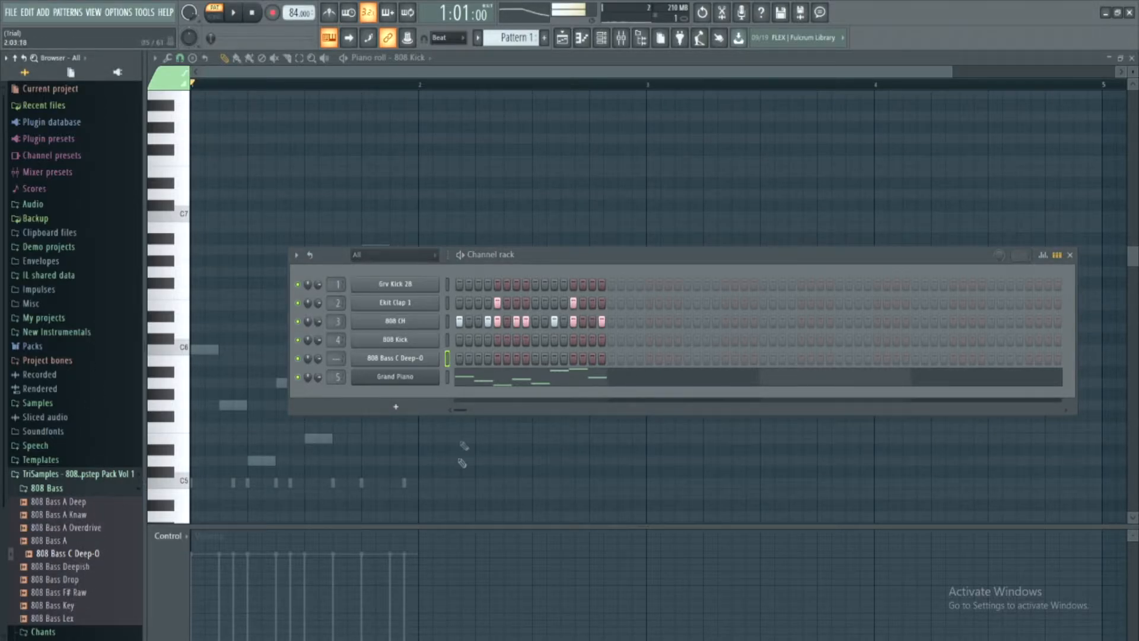
scroll(106, 594, down, 3)
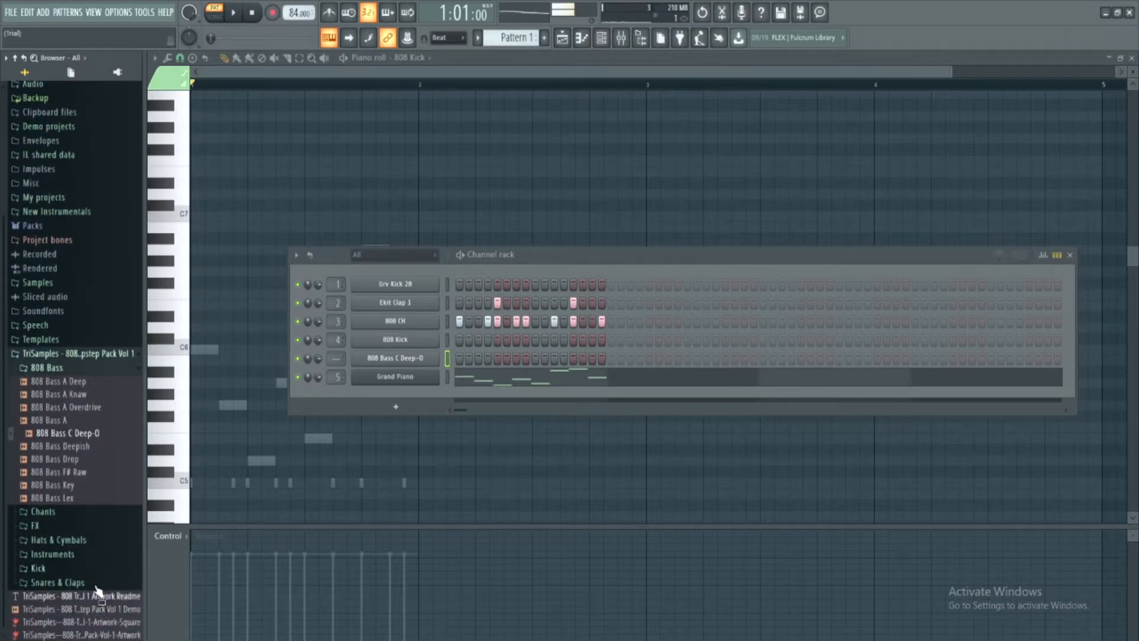
right_click(395, 363)
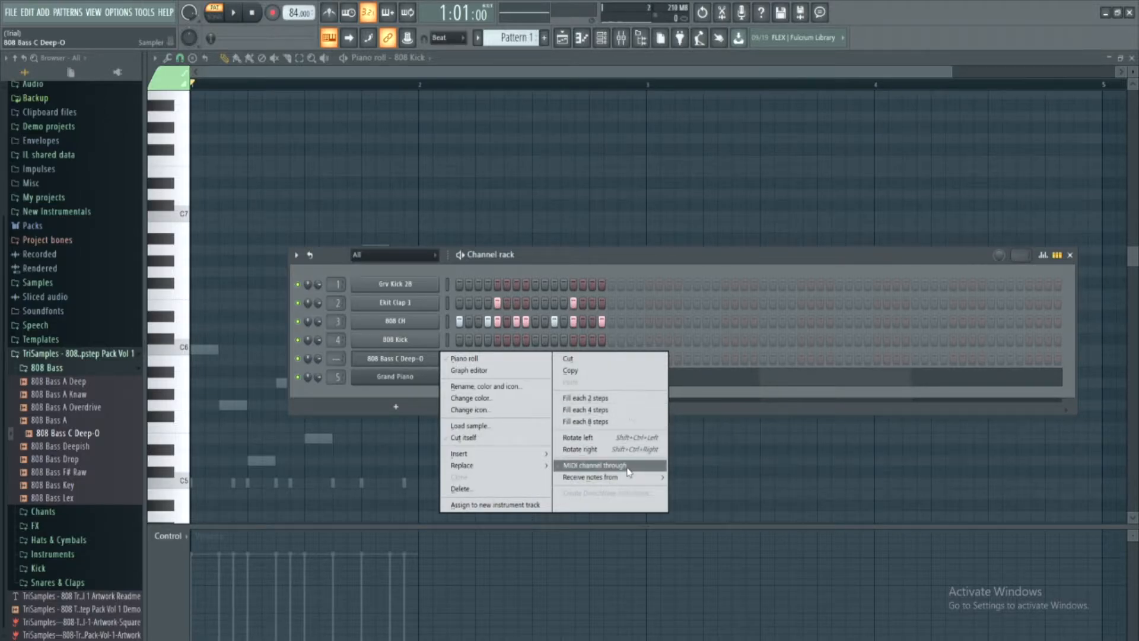
click(515, 488)
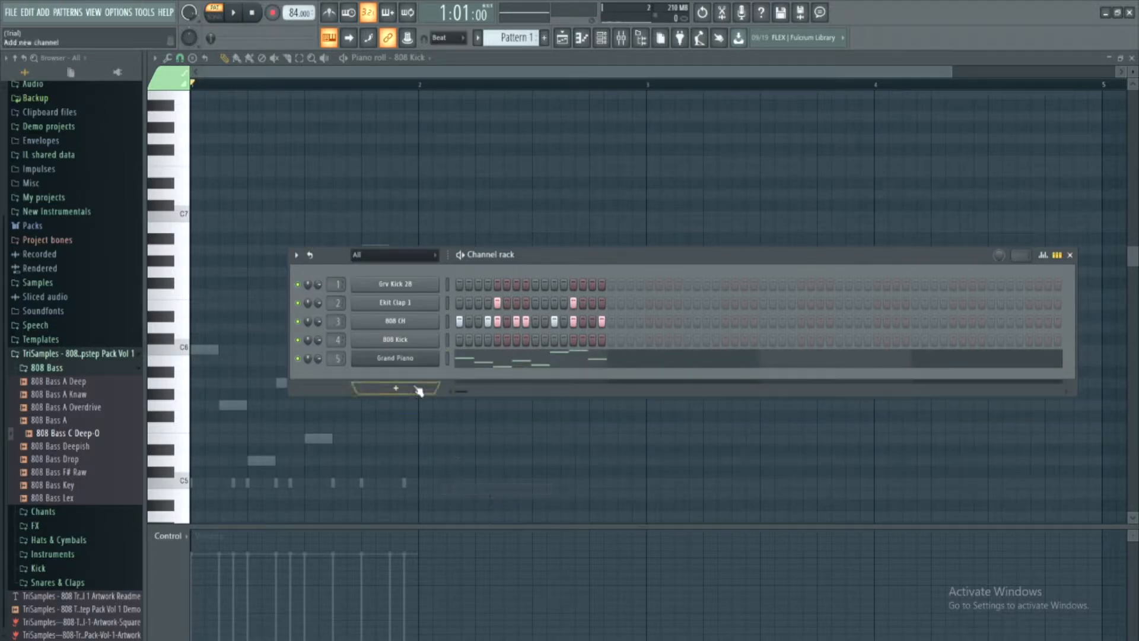
Step: In the 808 Kick's piano roll, draw four-step notes: C6 at the start of bar 1 and D5 at step 5
right_click(445, 344)
click(454, 341)
right_click(426, 346)
click(455, 343)
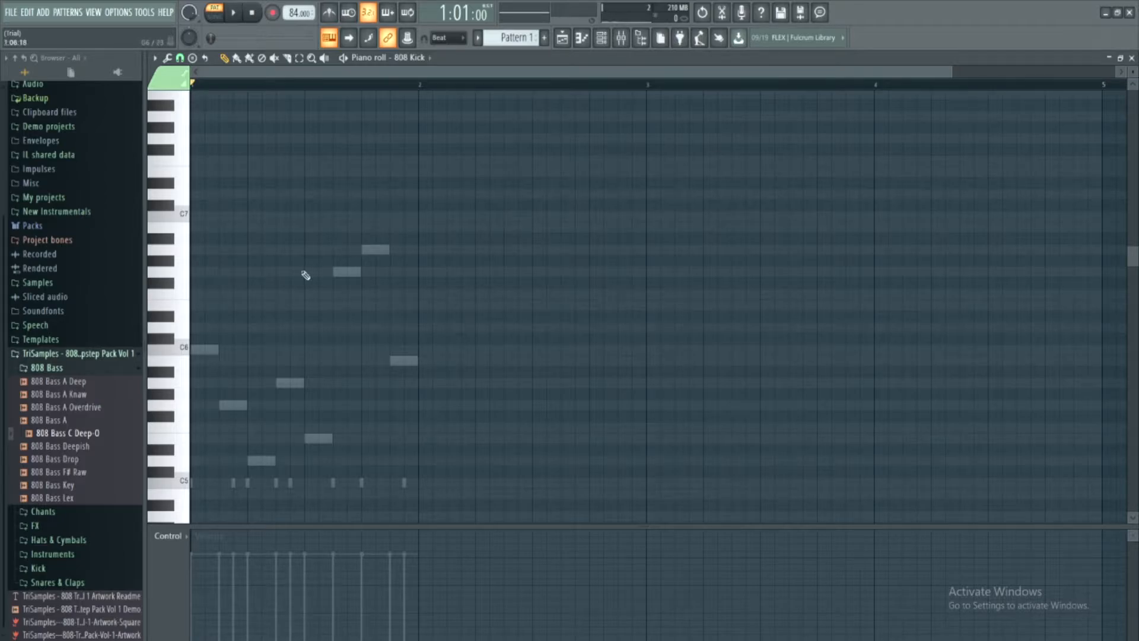
scroll(306, 274, down, 2)
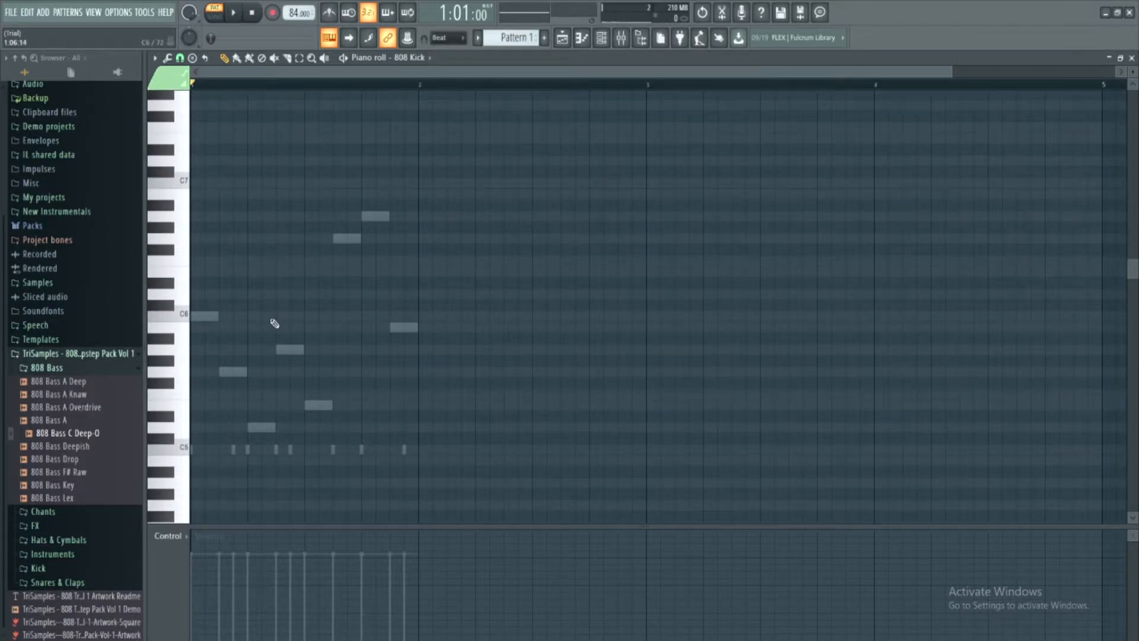
click(196, 321)
mouse_move(224, 319)
mouse_down()
mouse_move(243, 319)
mouse_move(229, 318)
mouse_up()
click(202, 317)
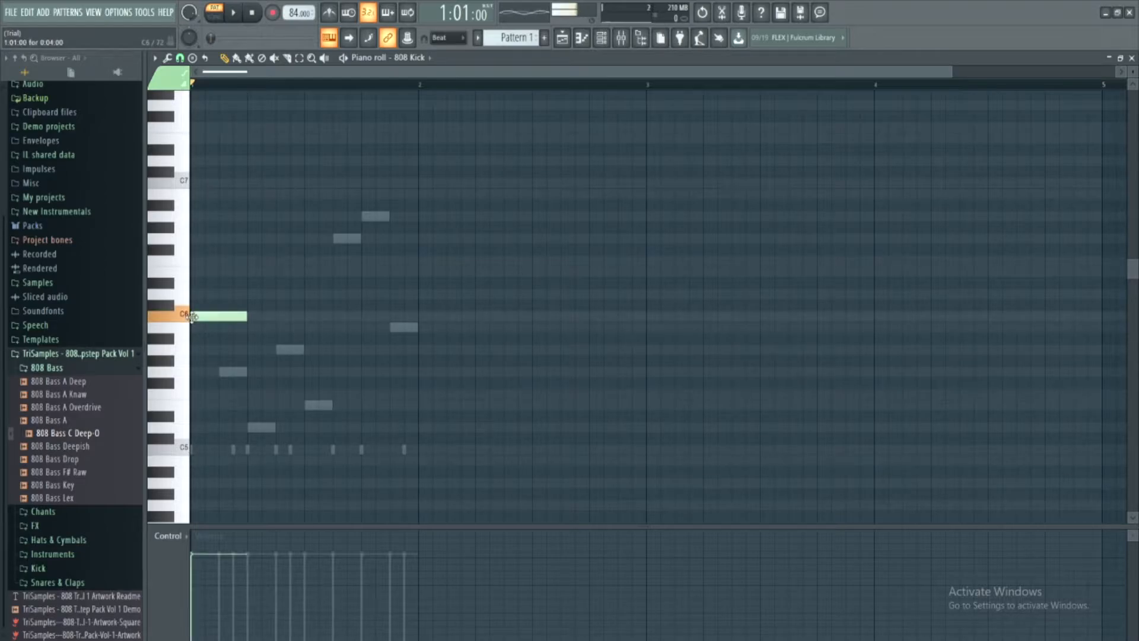
click(250, 426)
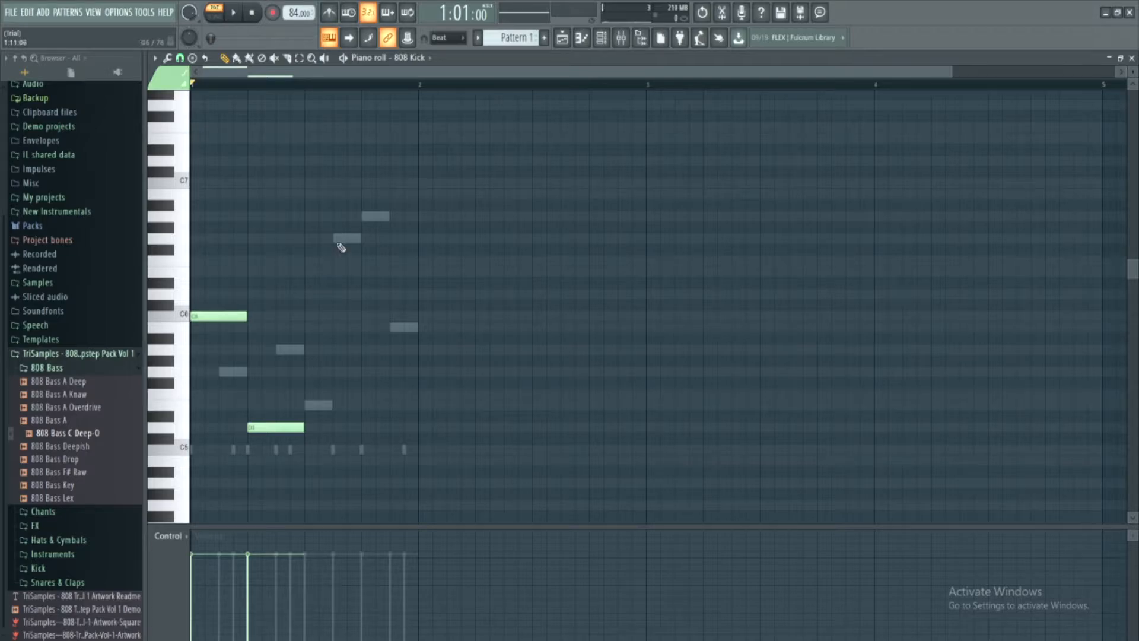
Step: Add A6 kick notes, two steps long at step 11 and four steps long at step 13, and lower them and the C6 by an octave
click(340, 239)
drag(389, 238, 362, 240)
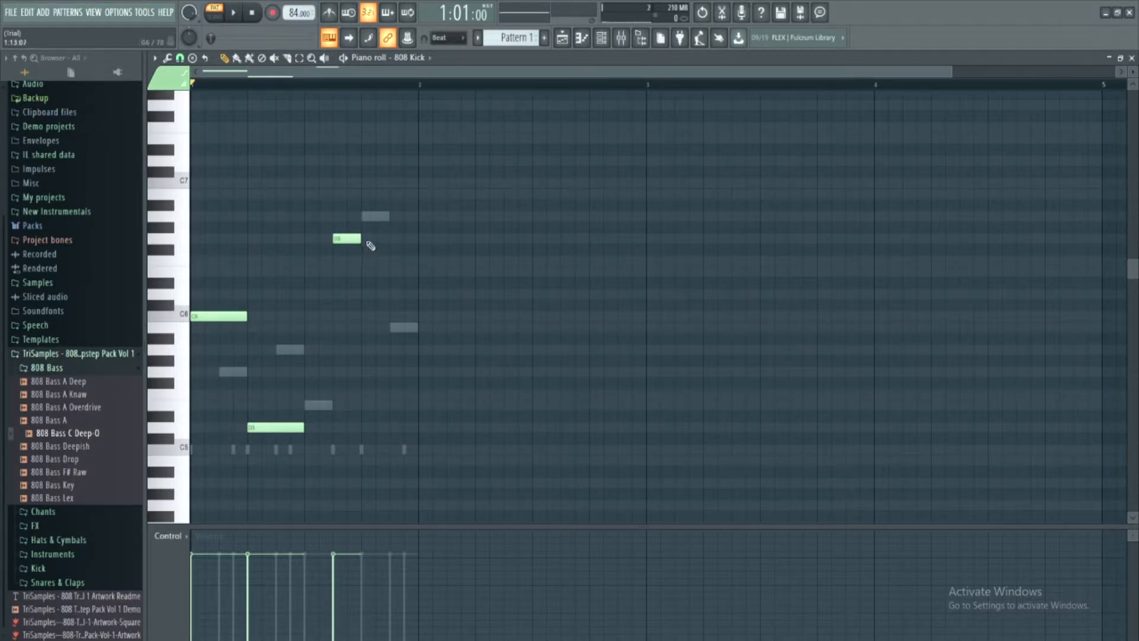
right_click(347, 238)
click(355, 216)
click(367, 216)
drag(389, 216, 418, 216)
drag(216, 364, 471, 141)
key(ctrl+Down)
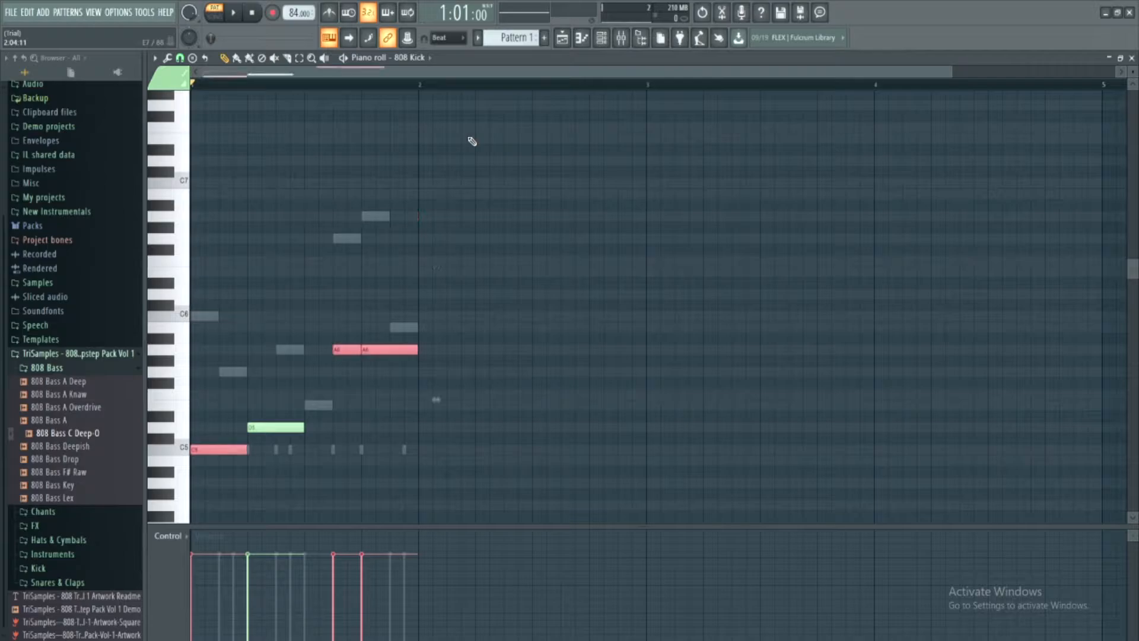
Step: Deselect the 808 Kick notes and play the pattern back to hear the kick line
click(422, 368)
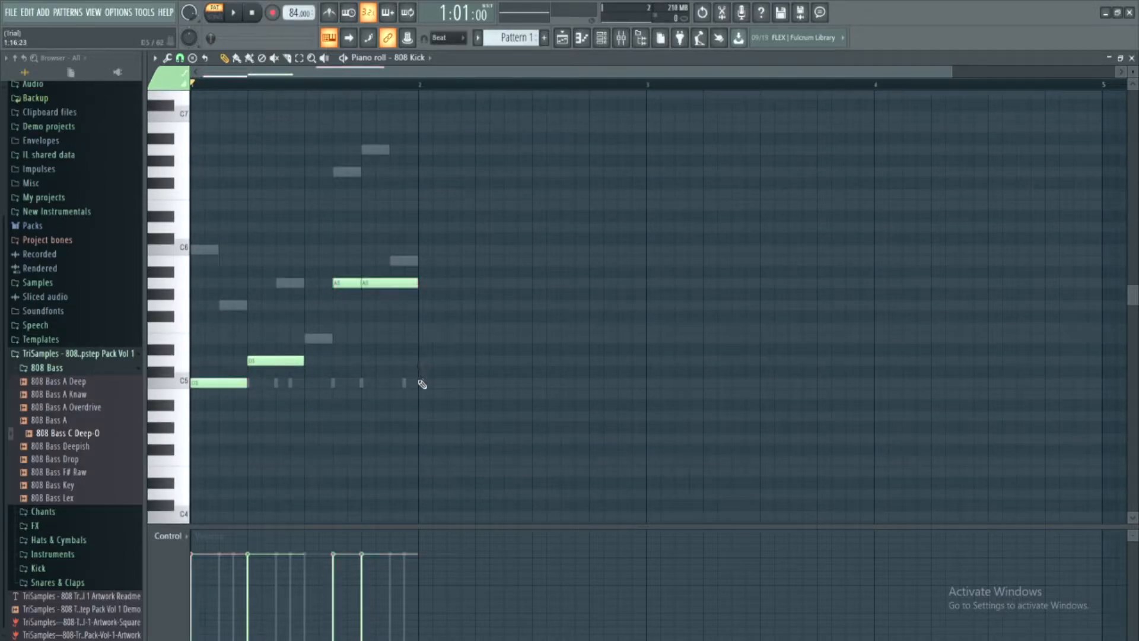
click(233, 13)
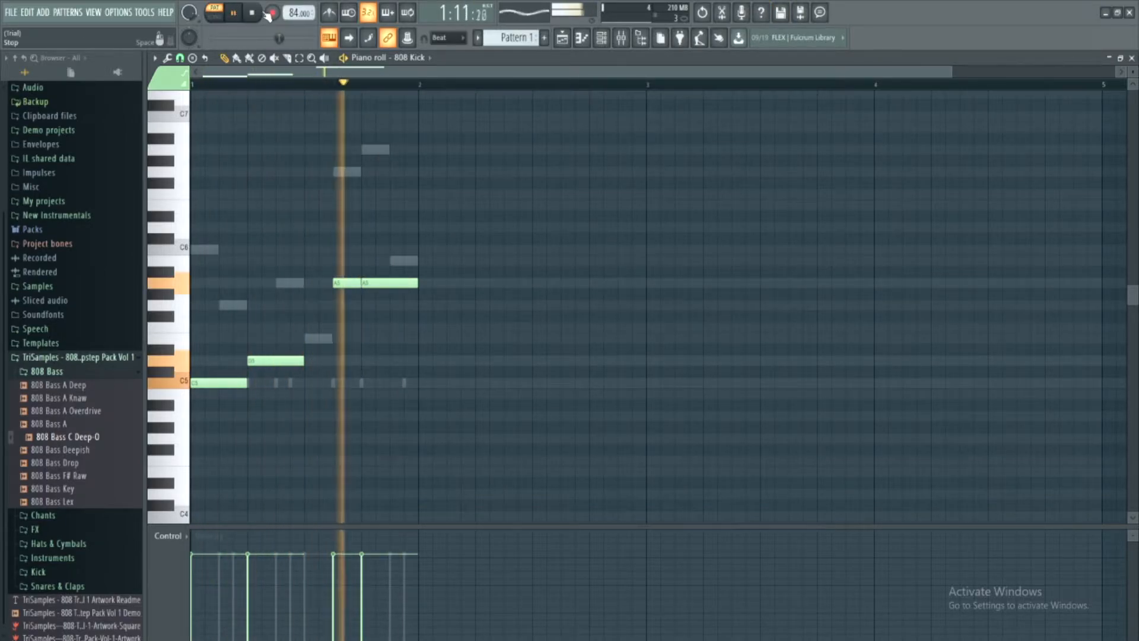
click(252, 13)
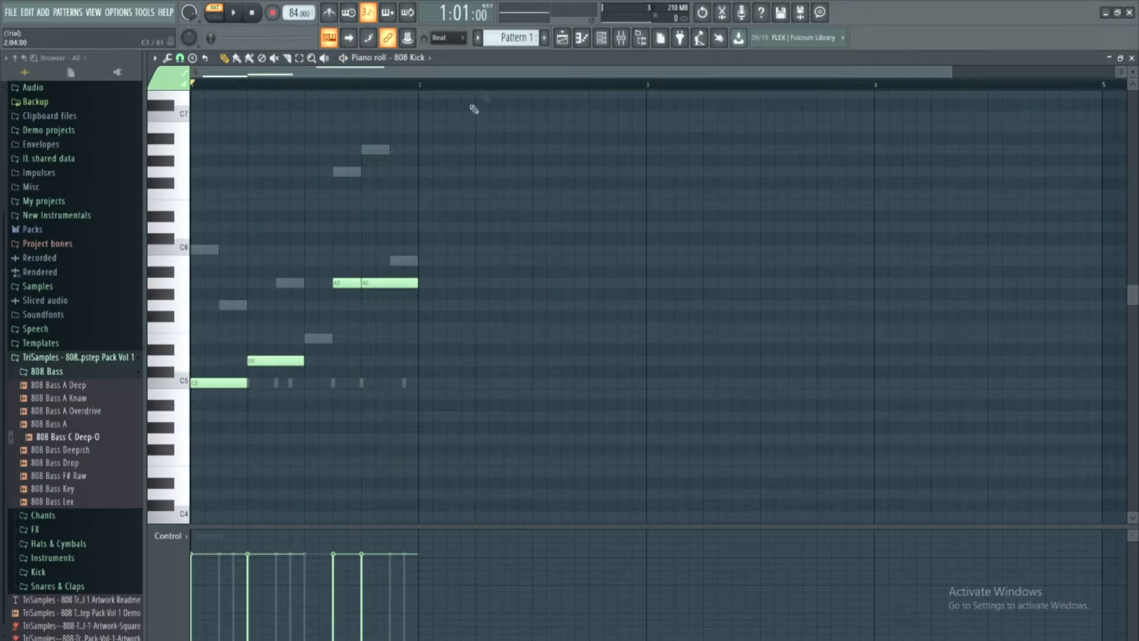
Step: Open the piano roll of the Grv Kick 28 channel from the channel rack
click(603, 41)
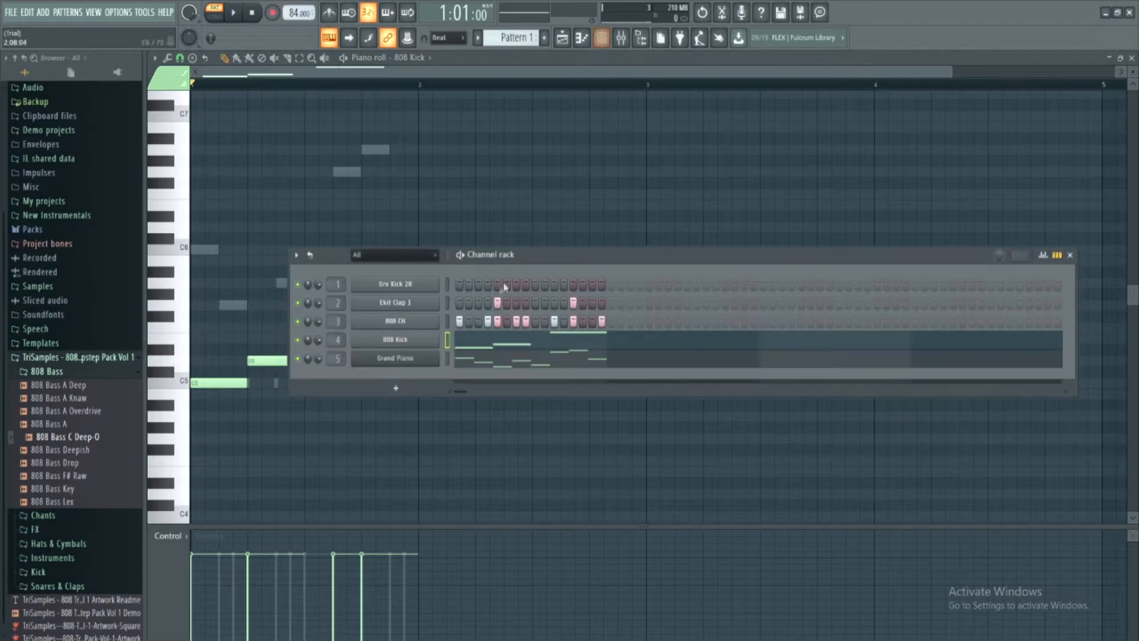
click(449, 284)
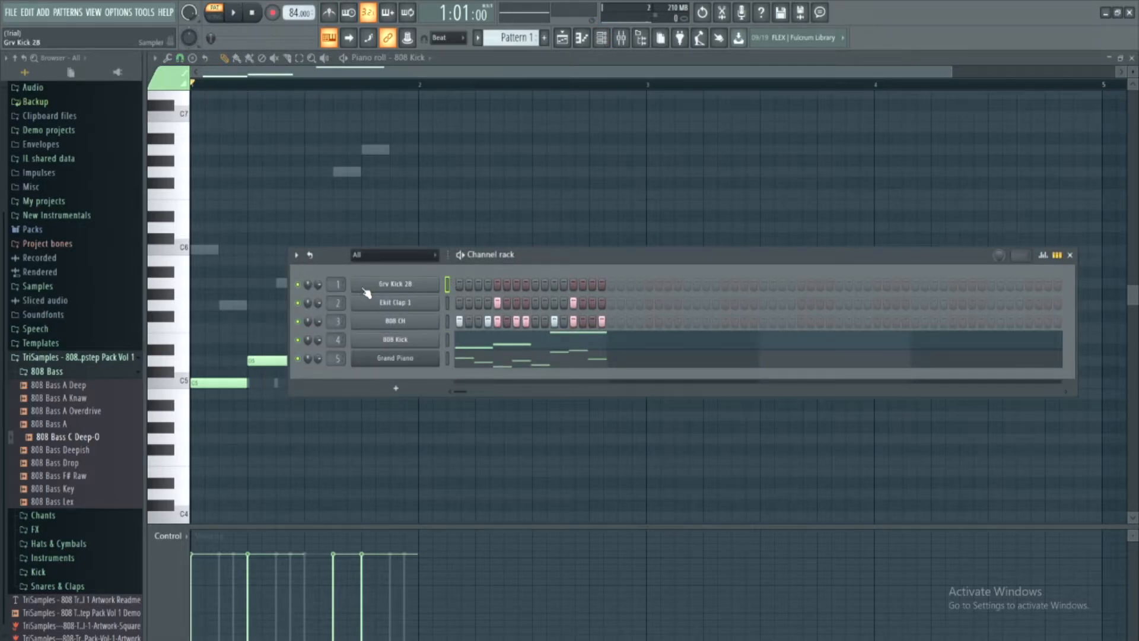
right_click(415, 285)
click(468, 284)
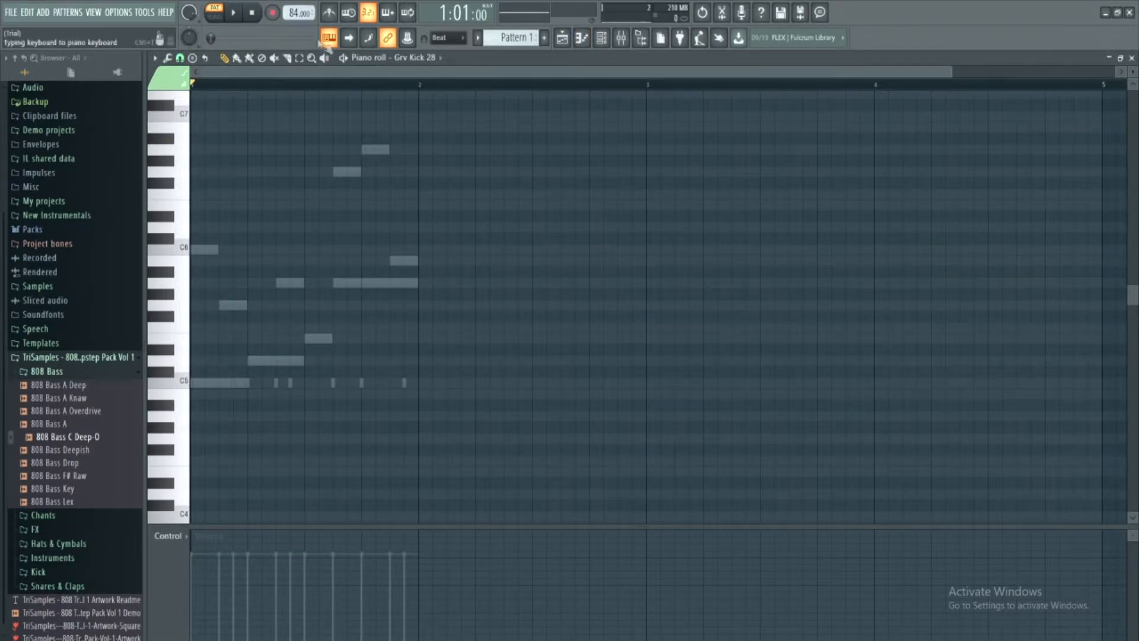
Step: Arm recording and review the MIDI input and output device settings, closing them without changes
click(271, 18)
click(118, 13)
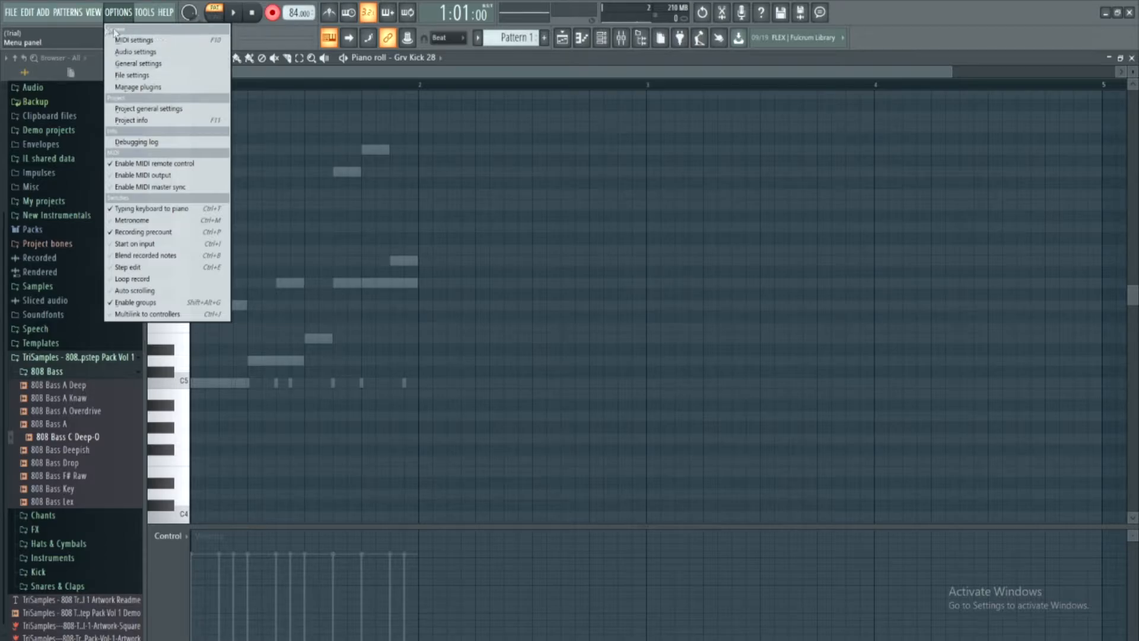
click(93, 37)
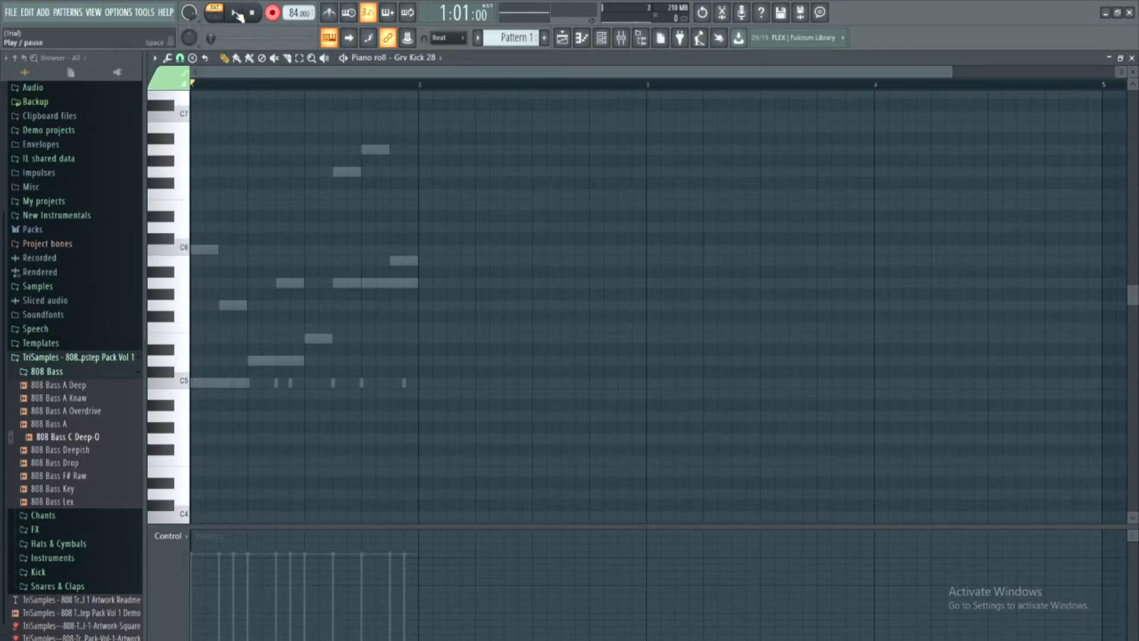
click(122, 12)
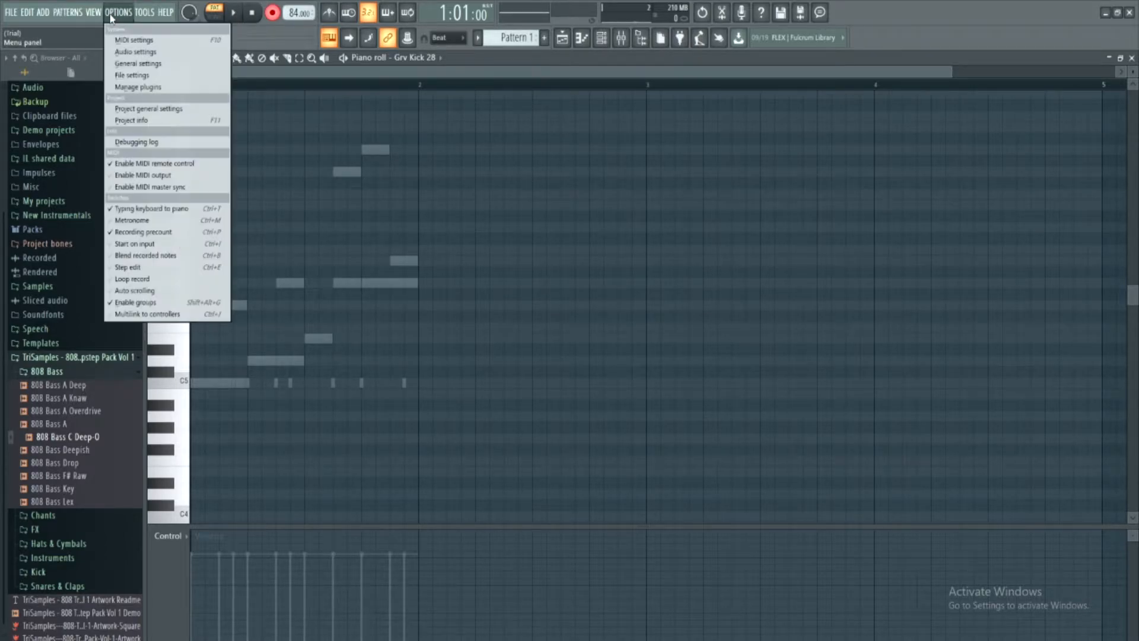
click(133, 34)
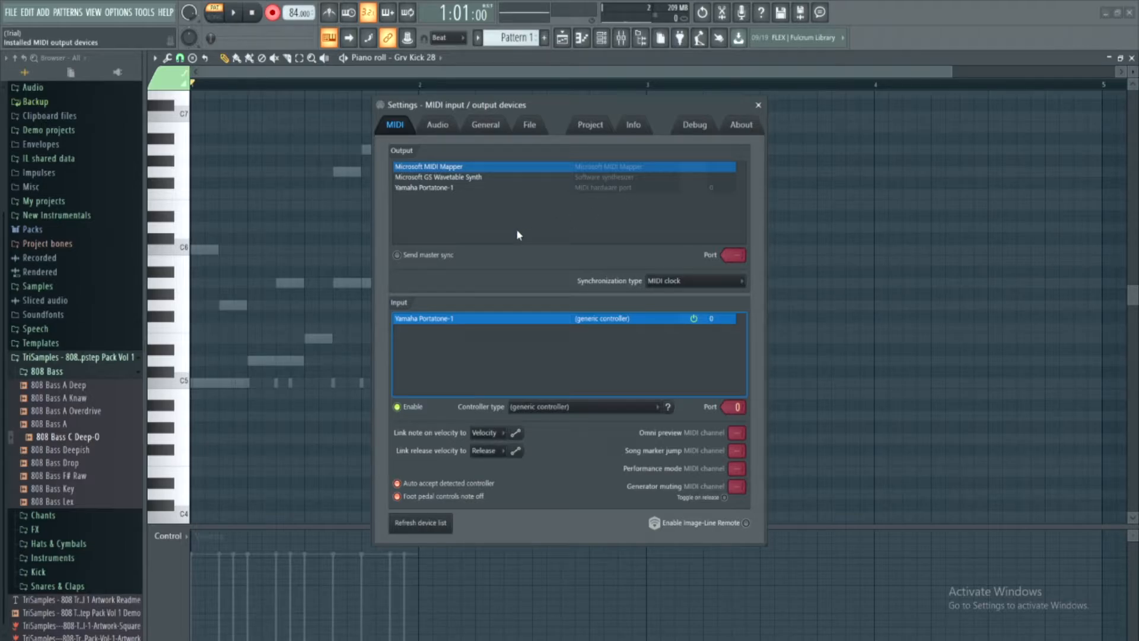
click(758, 105)
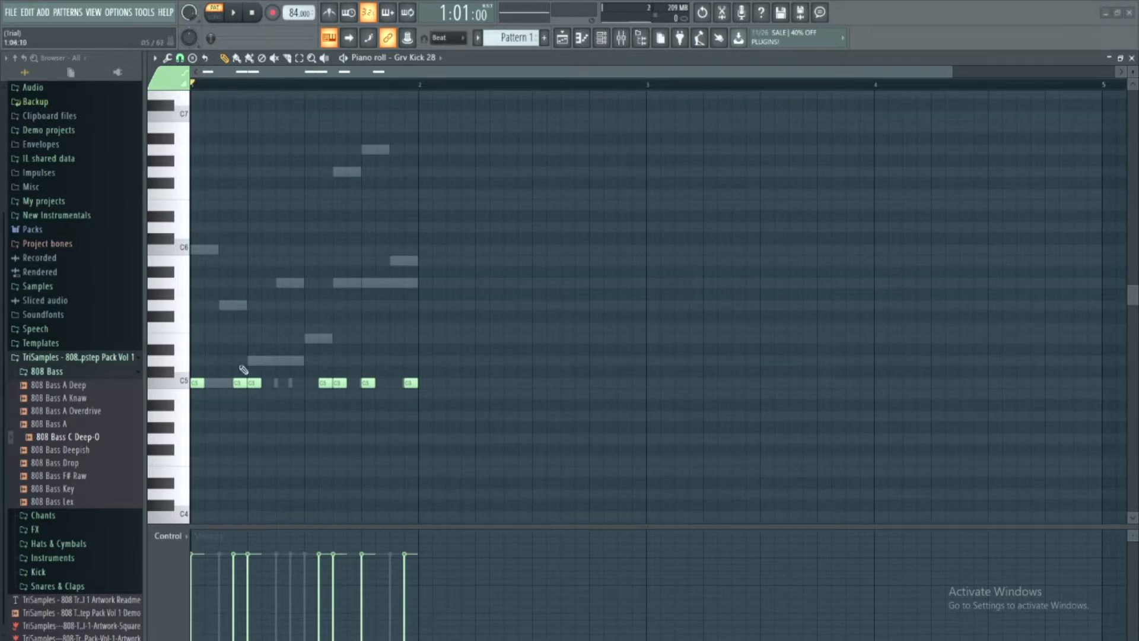
Step: Move the second Grv Kick 28 note one step earlier, to step 3, while the pattern plays, and stop playback
click(233, 14)
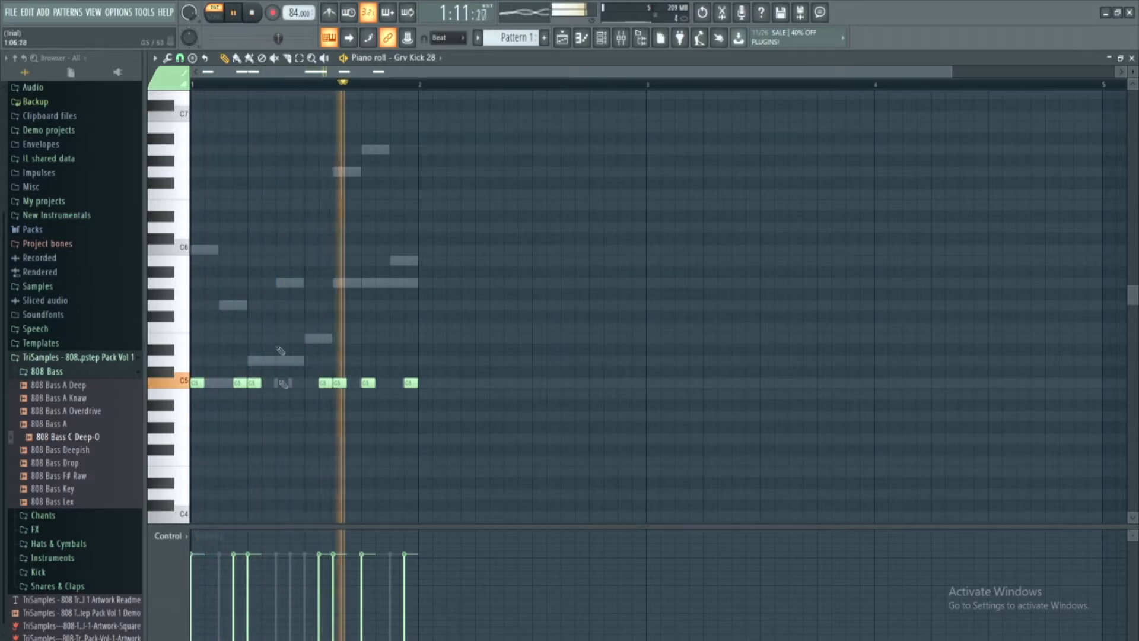
drag(236, 384, 222, 387)
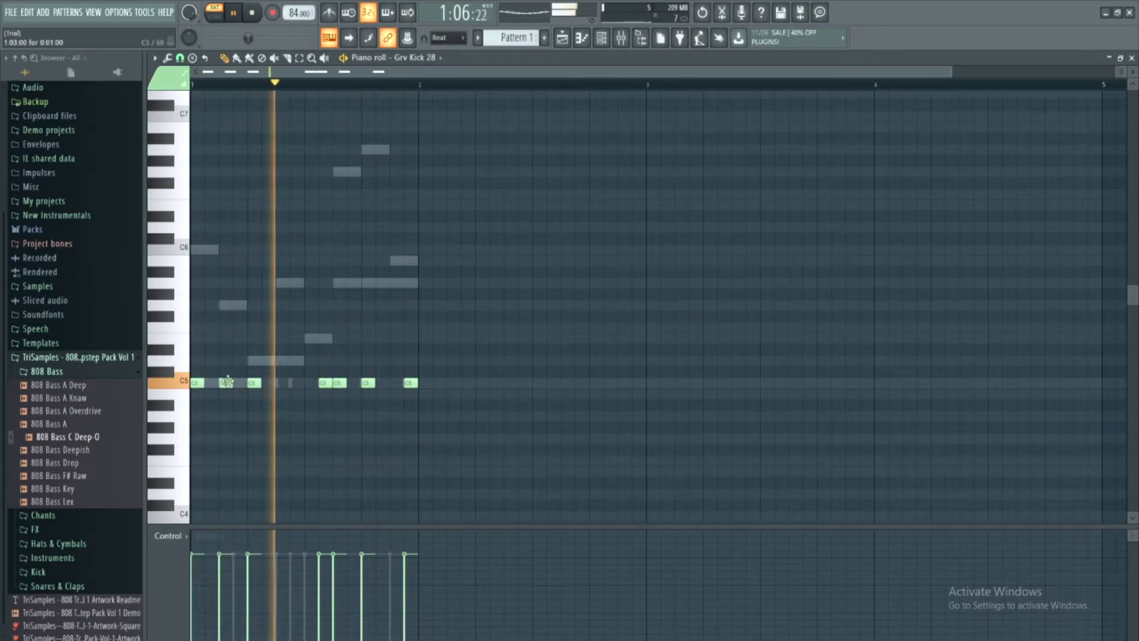
click(252, 13)
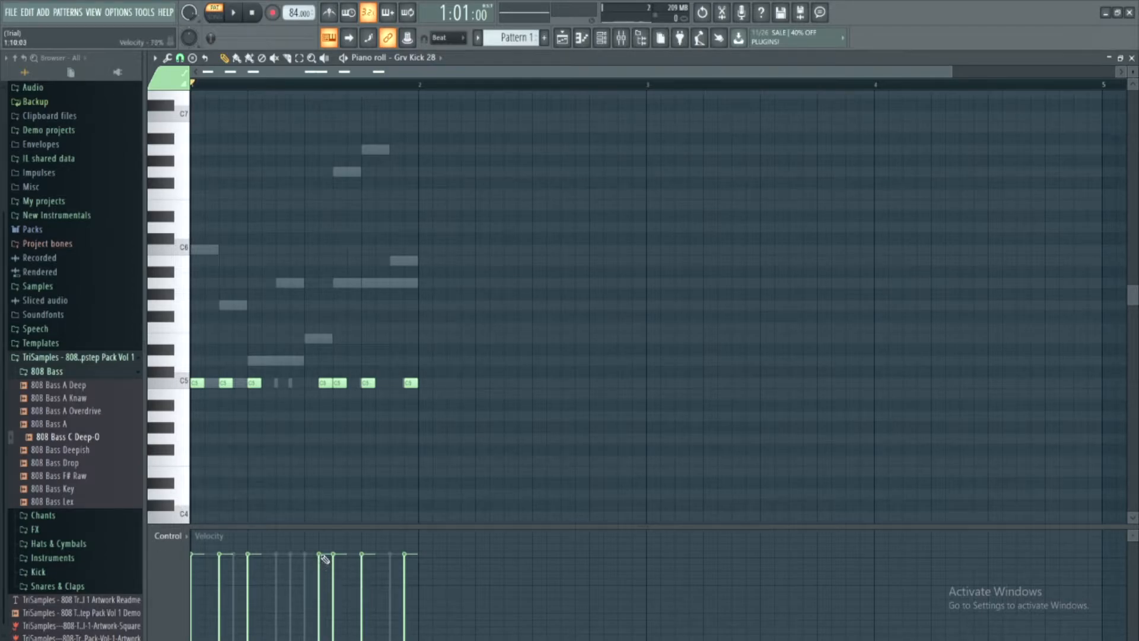
Step: Lower the velocity of the kick notes at steps 3 and 10, and play the pattern to check them
drag(320, 557, 317, 594)
click(220, 583)
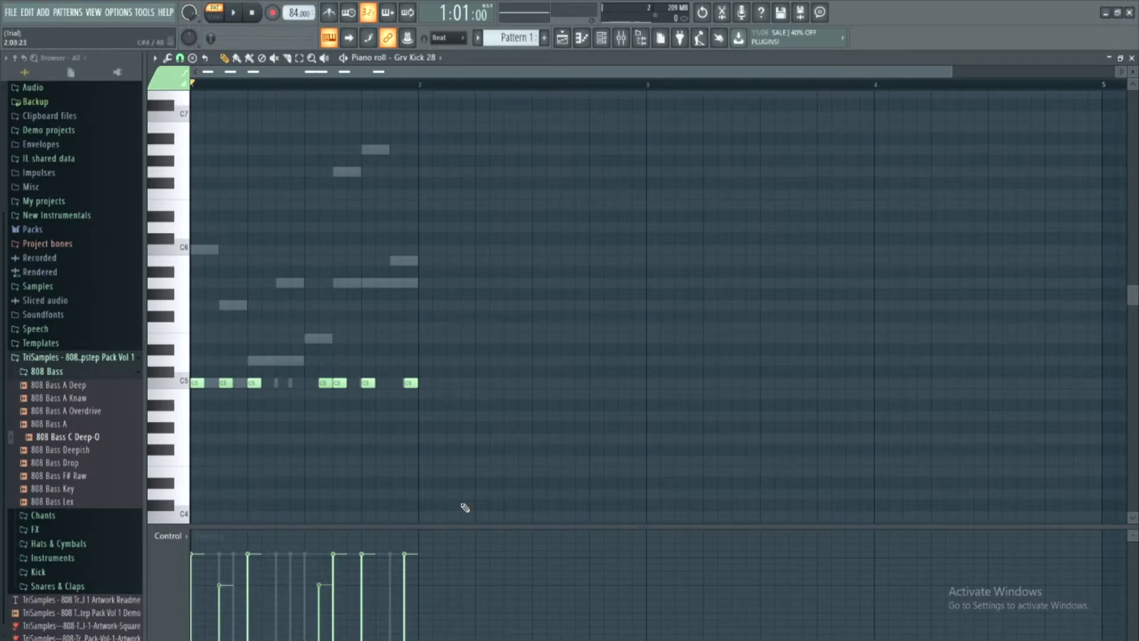
key(space)
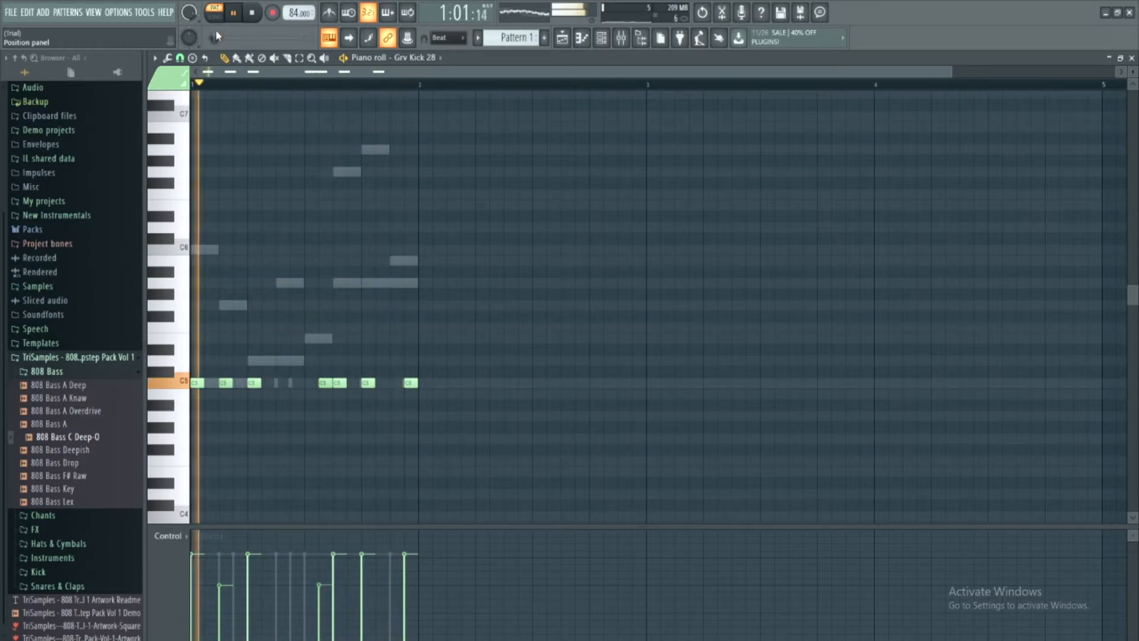
click(252, 13)
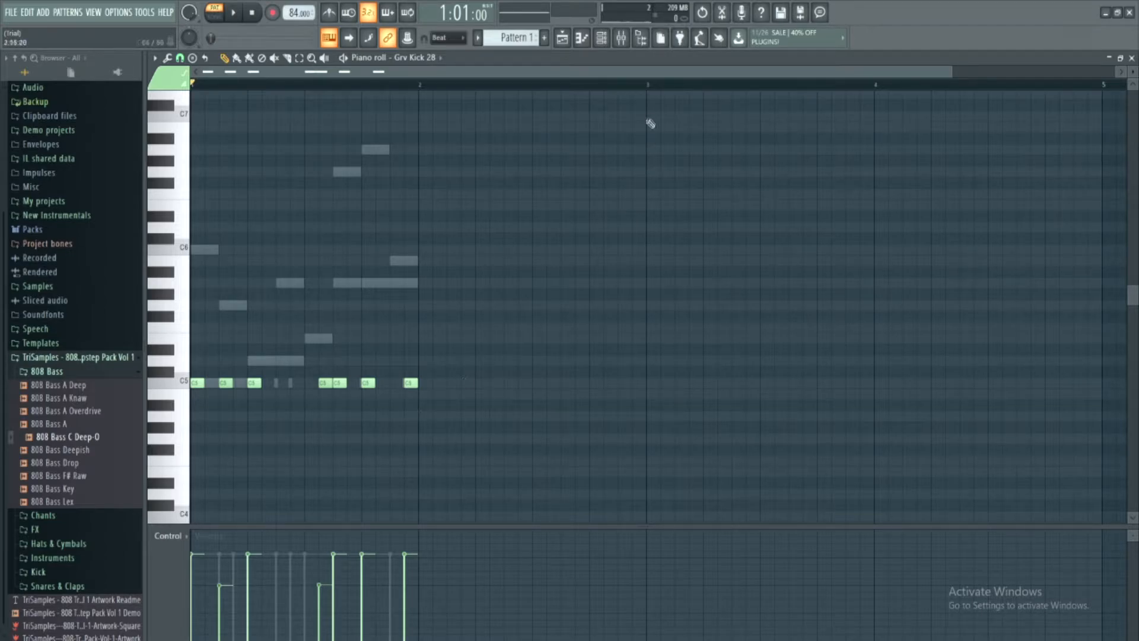
Step: Show the playlist, mixer and channel rack together, widening the mixer and placing the channel rack just above it
click(610, 45)
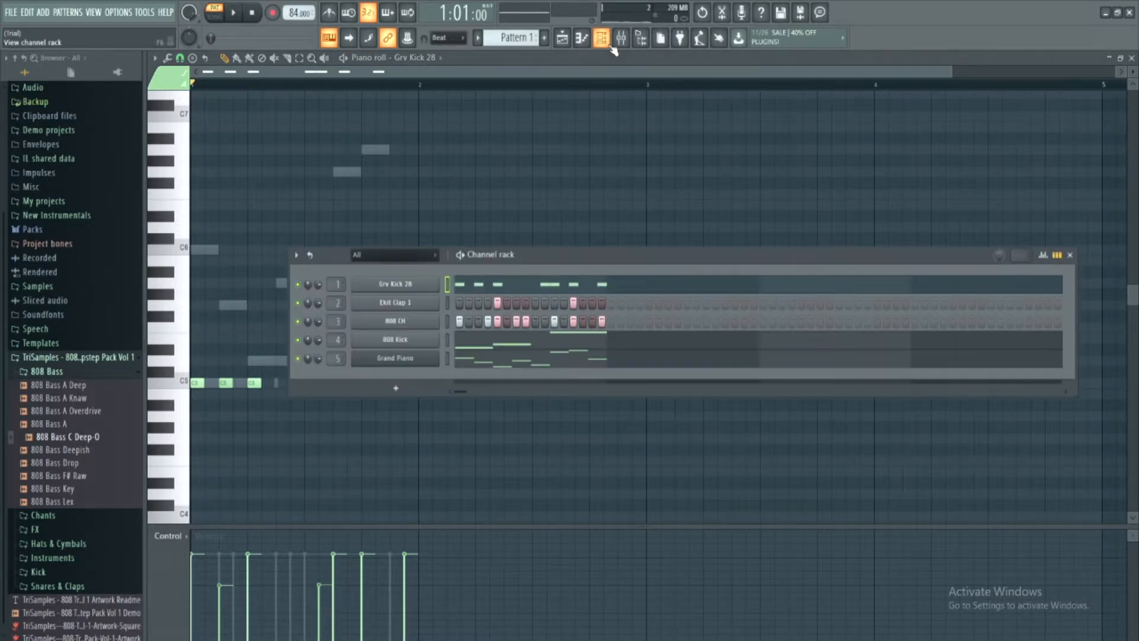
drag(565, 259, 564, 311)
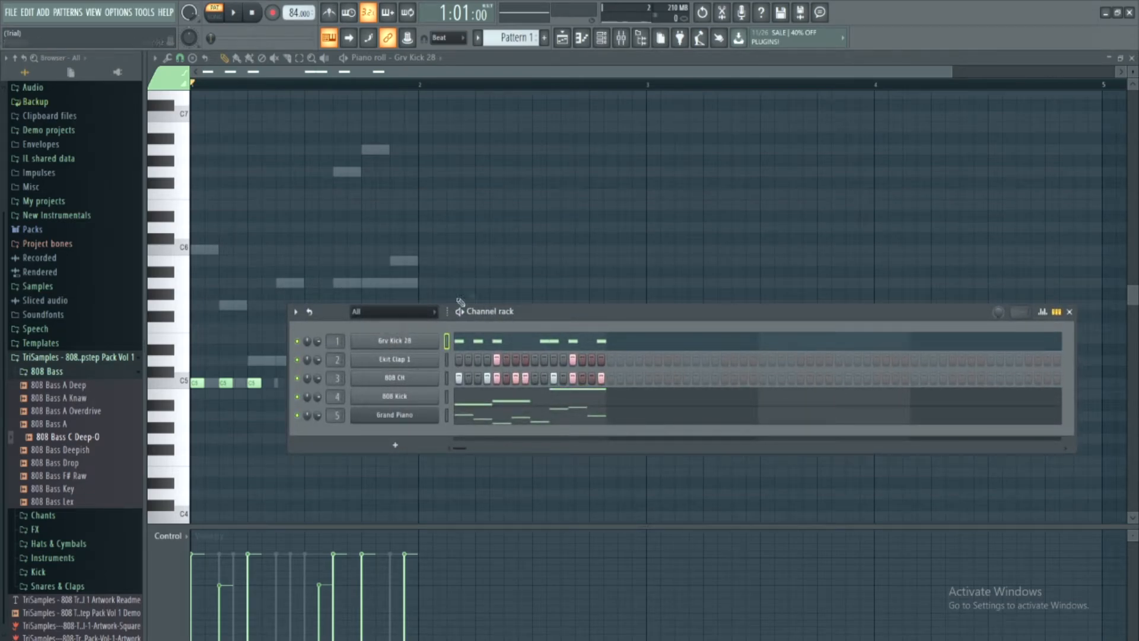
drag(615, 311, 634, 58)
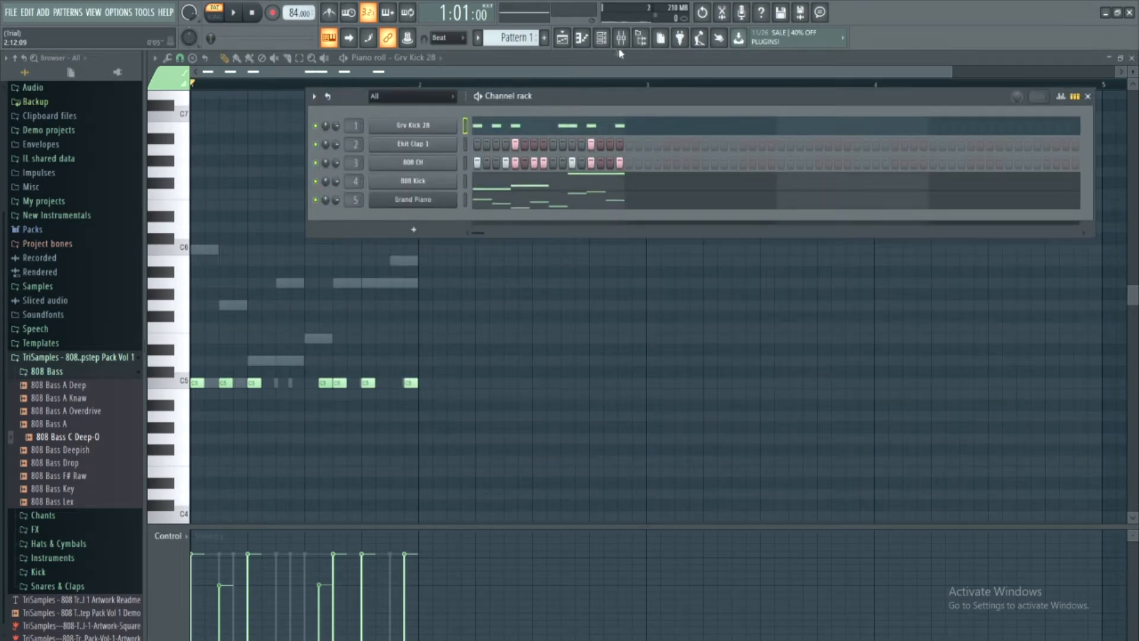
click(564, 39)
click(620, 38)
click(601, 39)
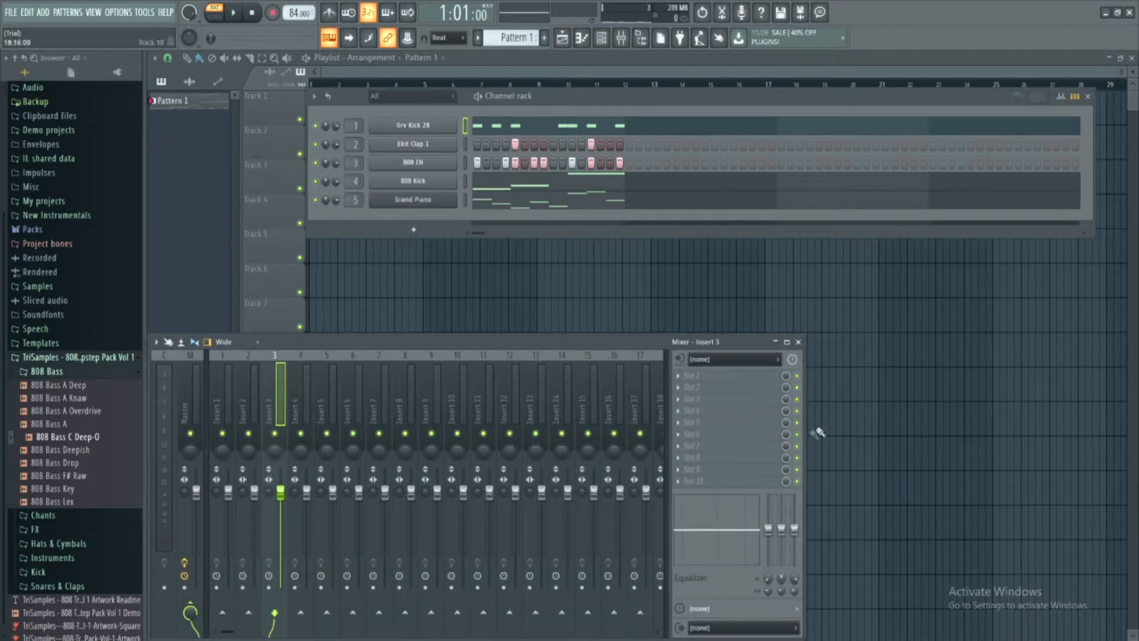
drag(803, 433, 1130, 435)
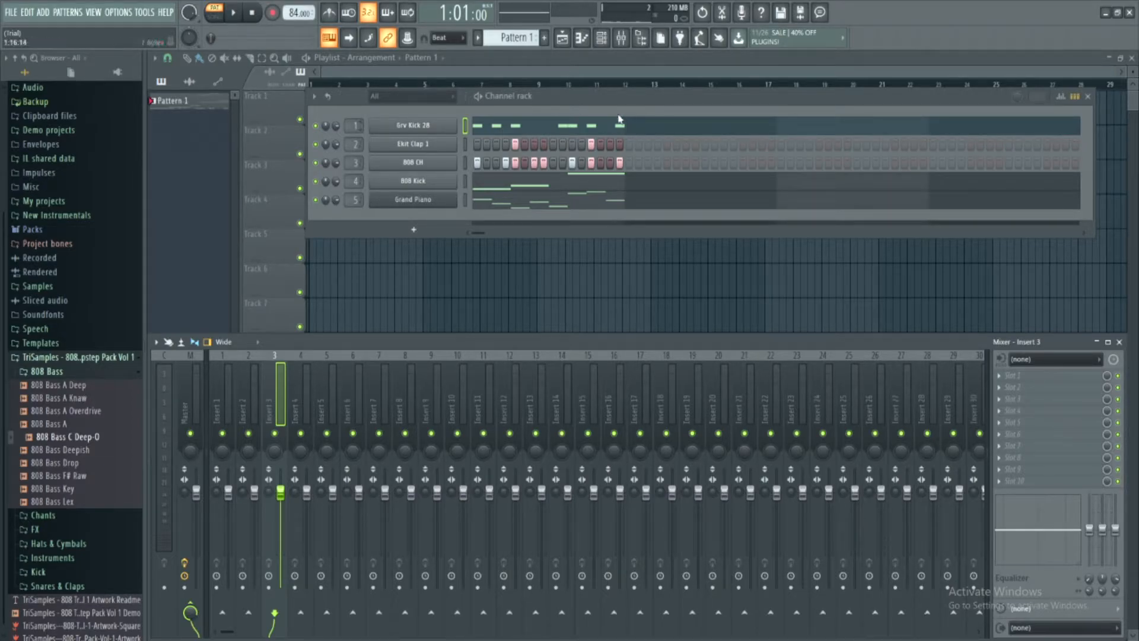
drag(601, 95, 444, 191)
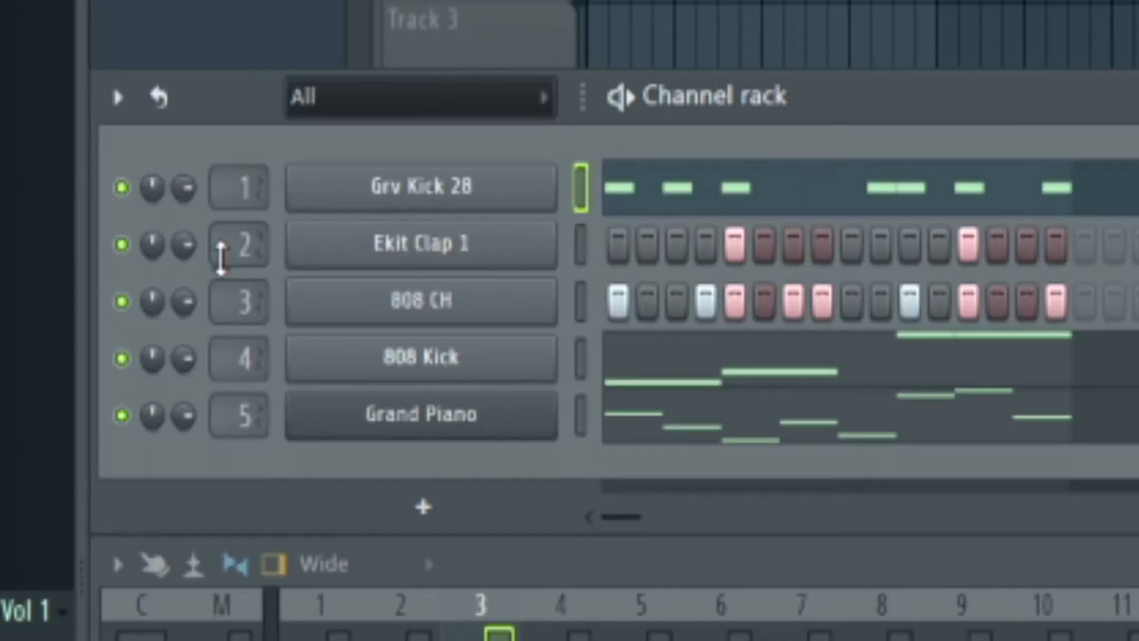
Step: Turn the volume knobs of all five channels down to the middle, and try the Grand Piano panned left during playback
drag(179, 224, 179, 227)
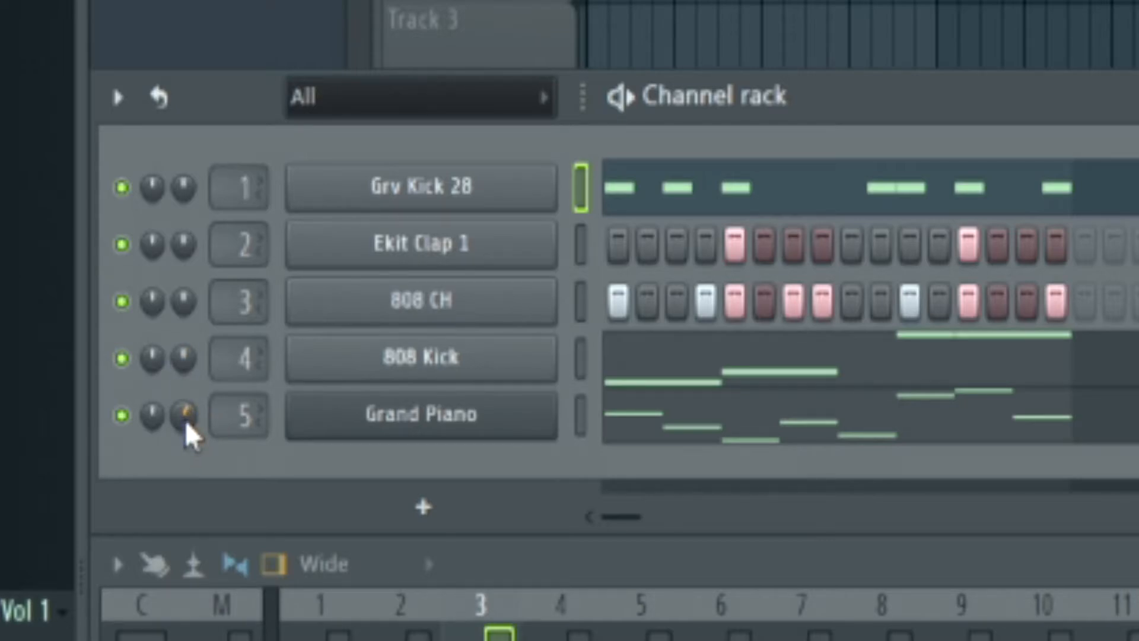
drag(155, 421, 152, 354)
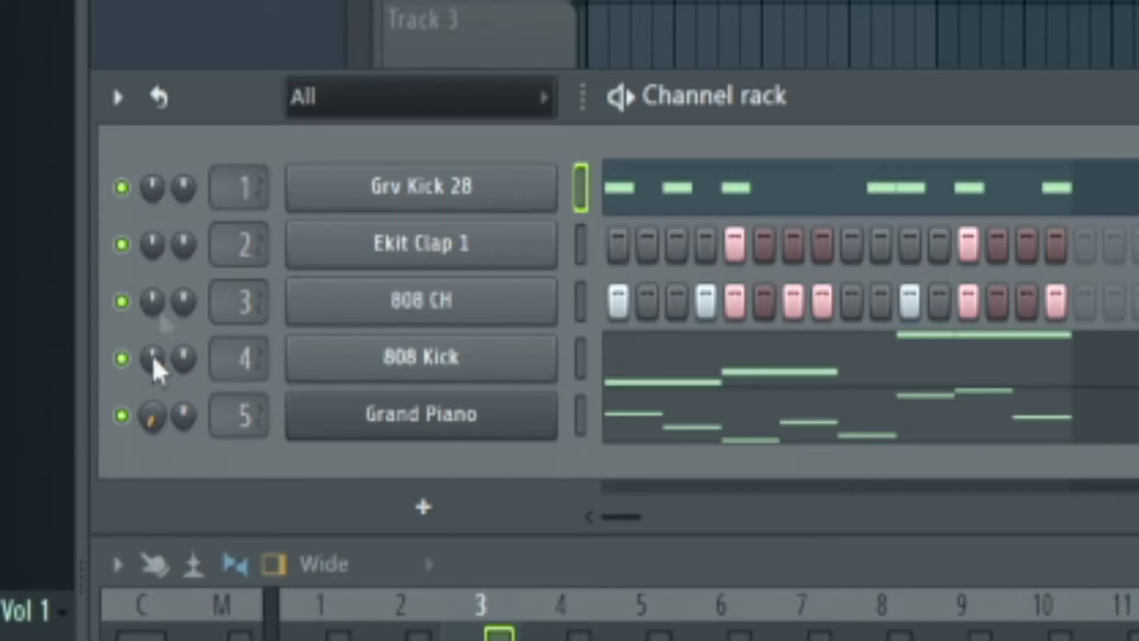
key(space)
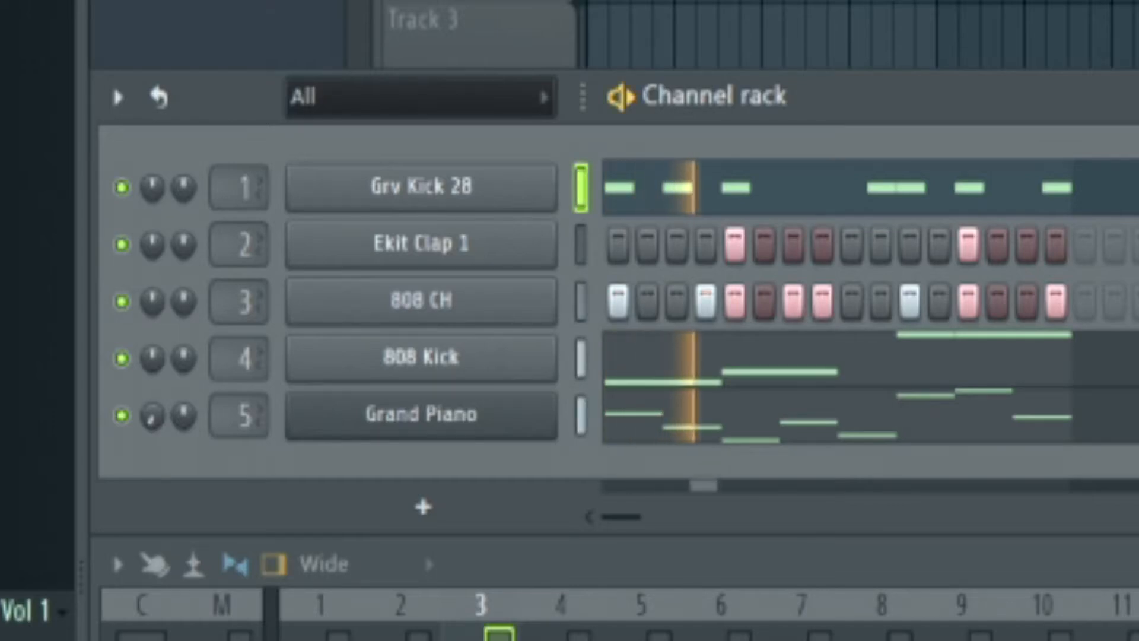
key(space)
drag(151, 425, 147, 416)
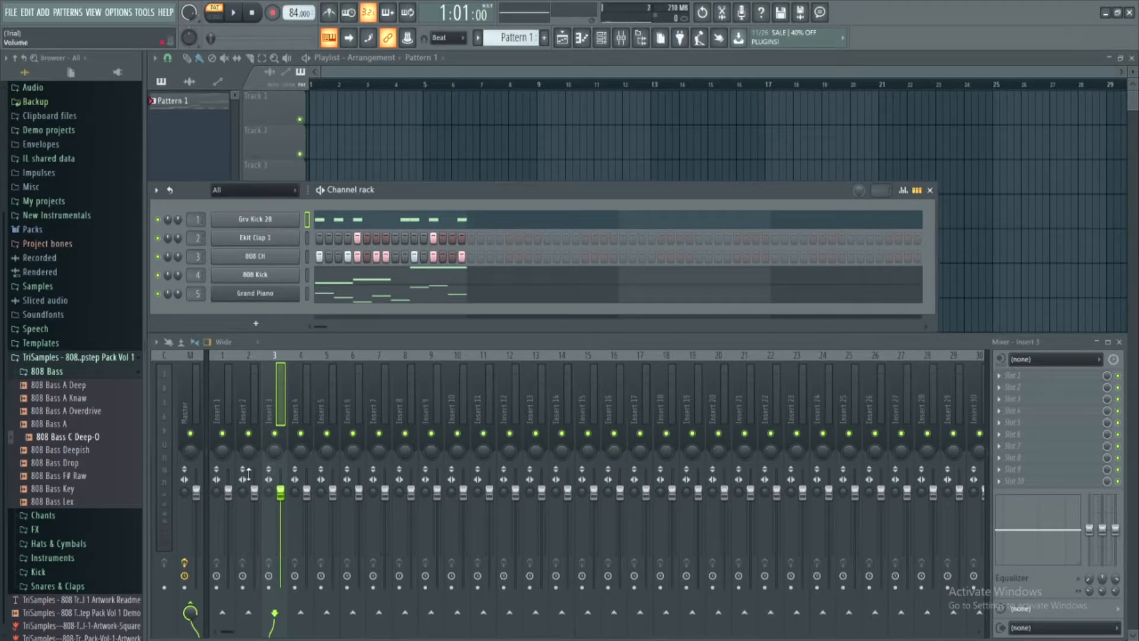
Step: Raise the mixer faders of Insert 4 and Insert 5, and play the pattern to check the levels
click(335, 497)
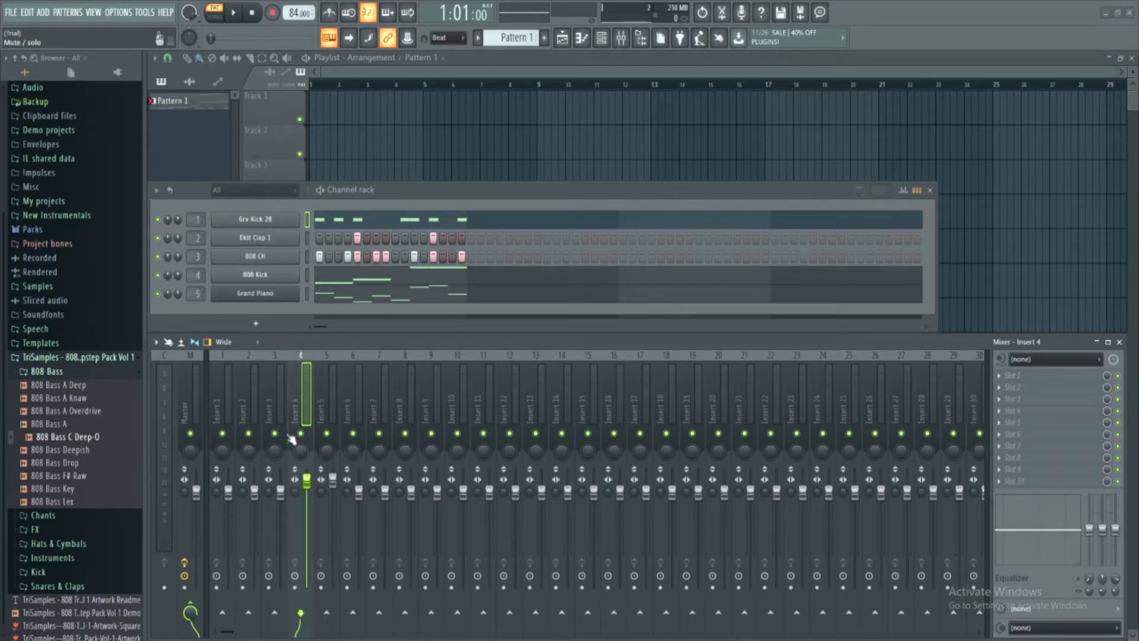
click(233, 15)
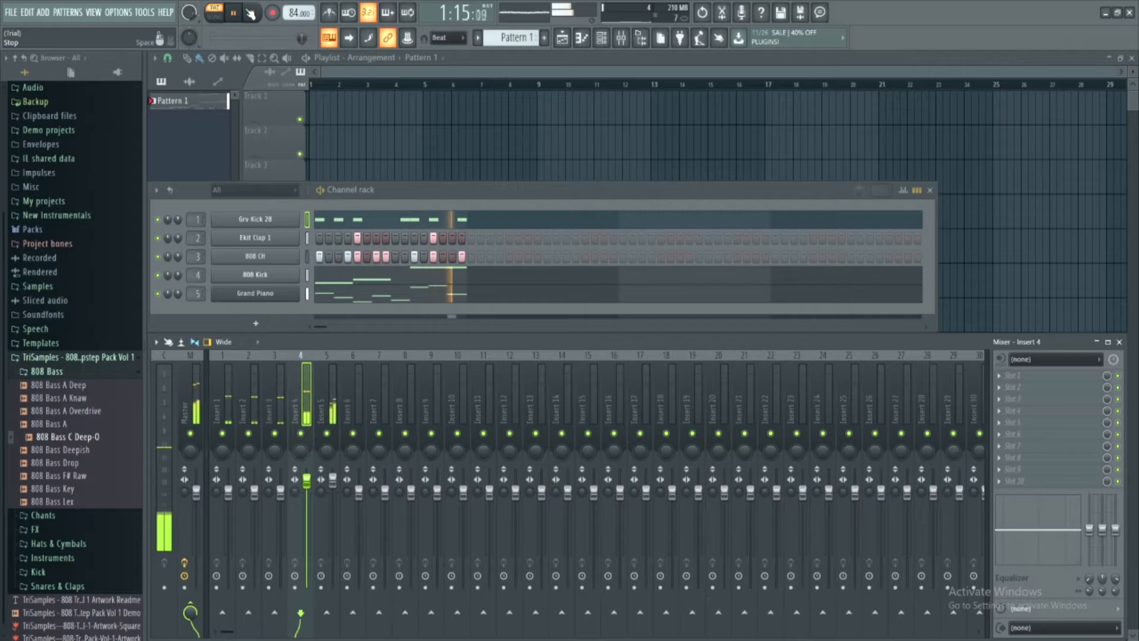
click(249, 13)
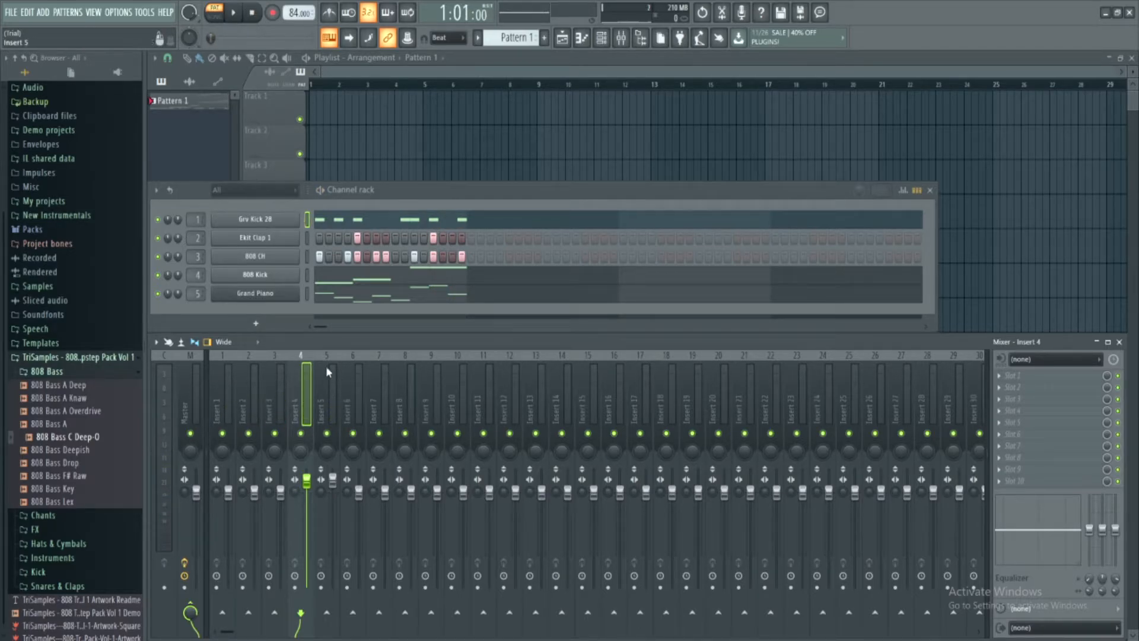
Step: Select the Insert 1 mixer track and preview the Kick 006 Lexy sample from the TriSamples pack's Kick folder
click(222, 407)
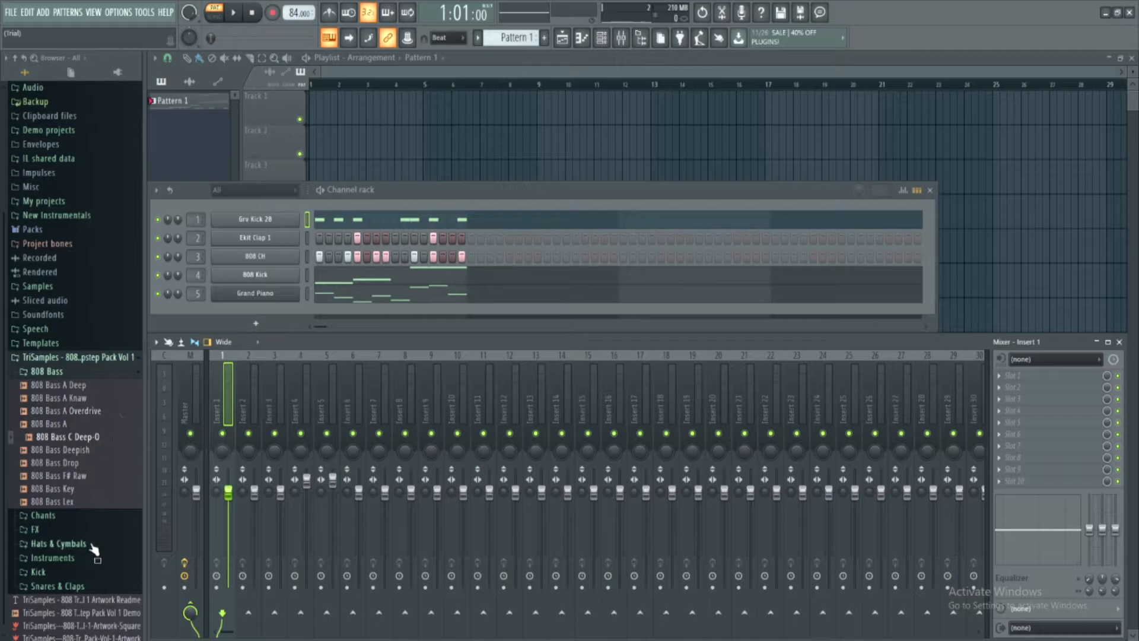
click(59, 572)
scroll(68, 571, down, 3)
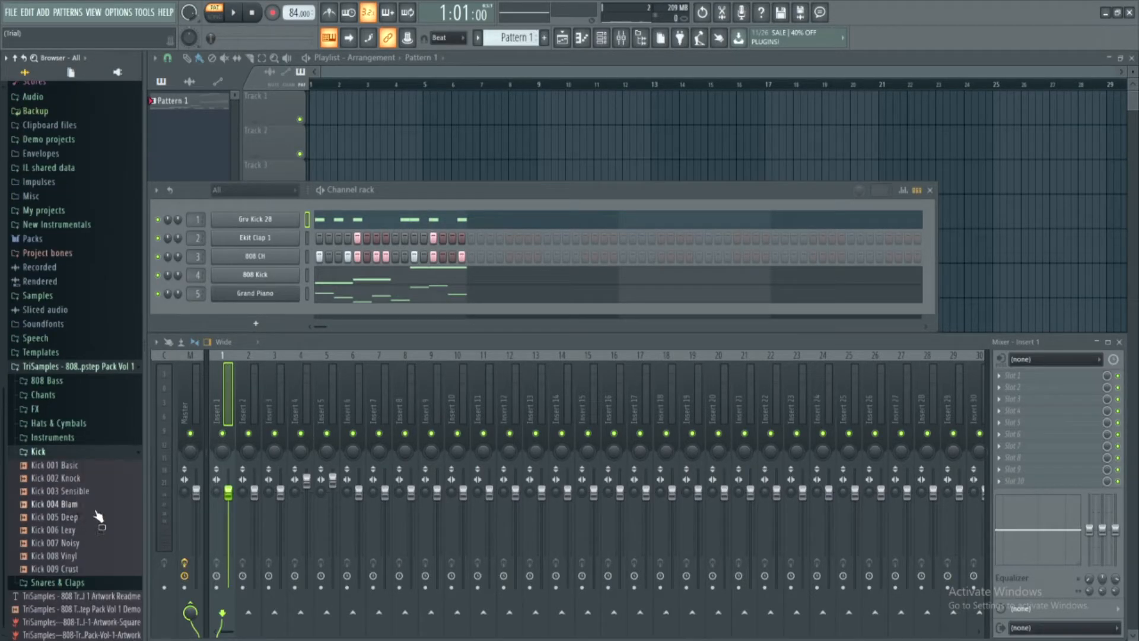
mouse_move(58, 530)
mouse_down()
mouse_move(267, 210)
mouse_move(278, 243)
mouse_move(112, 537)
mouse_move(76, 539)
mouse_up()
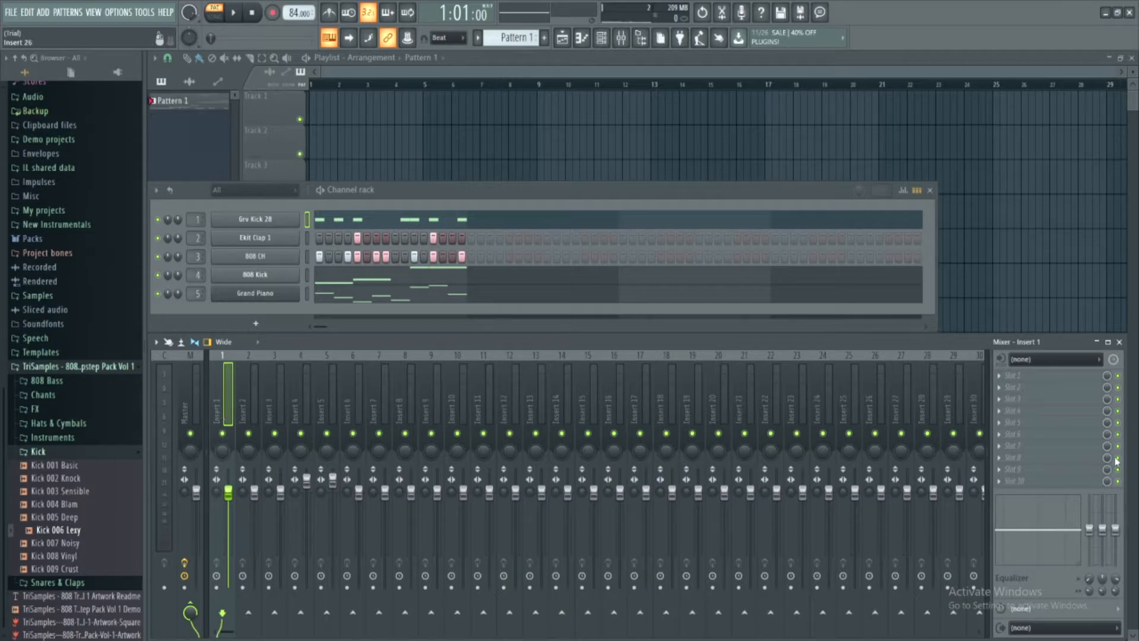
Step: Load Soundgoodizer into the first effect slot of Insert 1, place its window over the channel rack and turn up its amount
click(1038, 383)
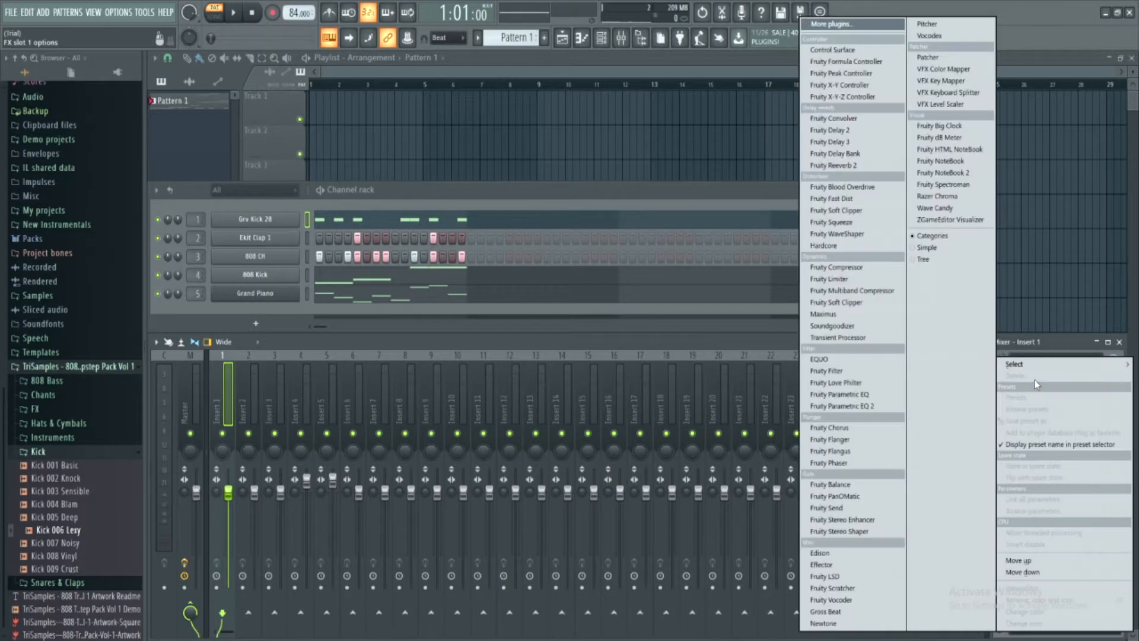
mouse_move(1049, 370)
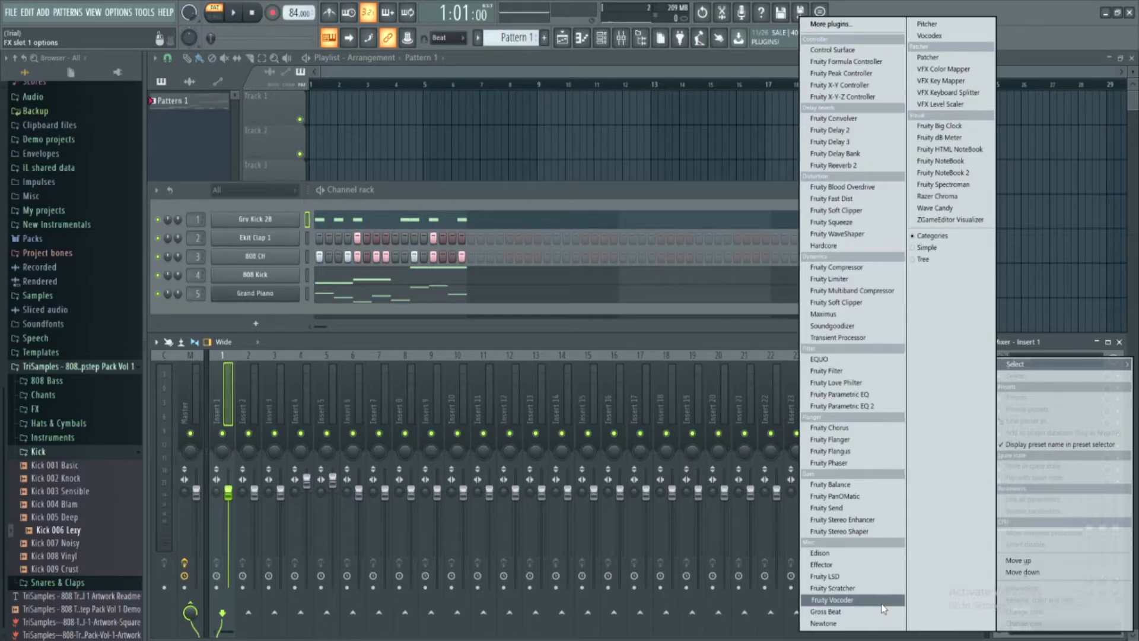
click(887, 326)
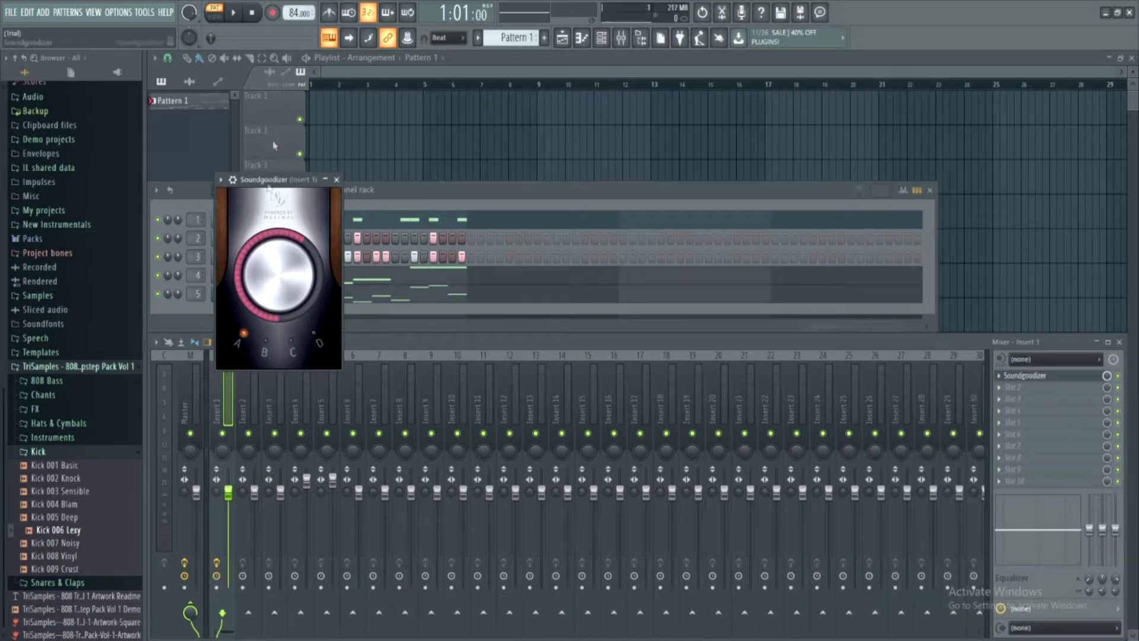
drag(274, 186, 661, 198)
mouse_move(671, 311)
mouse_down()
mouse_move(672, 261)
mouse_move(672, 306)
mouse_move(671, 292)
mouse_up()
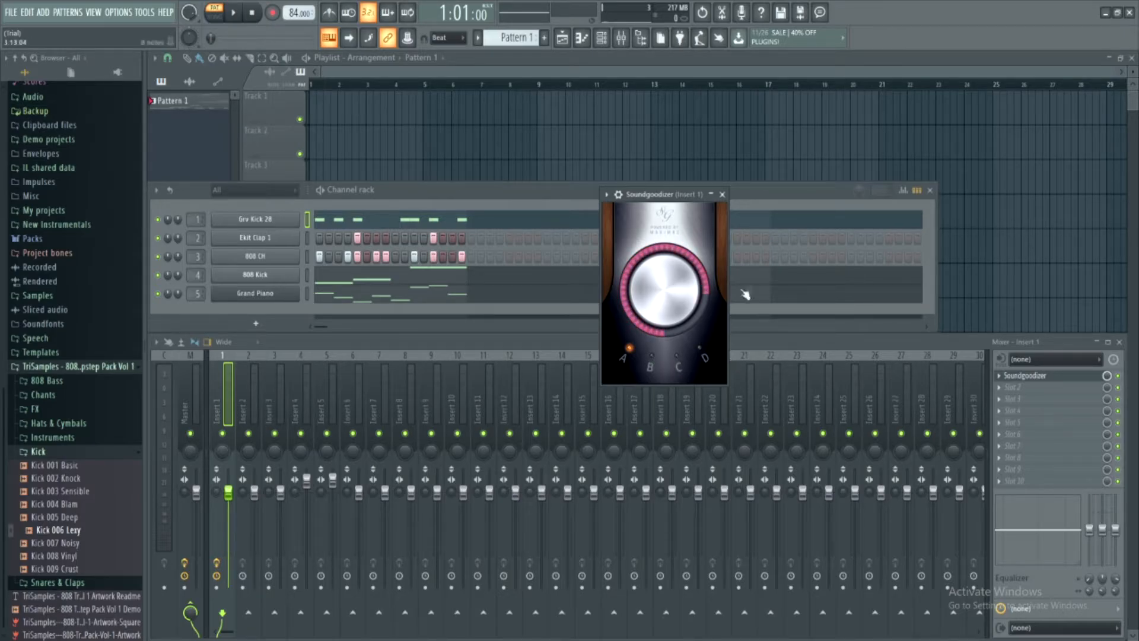
Step: Try Soundgoodizer's amounts and modes while the pattern plays, leave it on mode C with the amount at about half, and close it
click(238, 16)
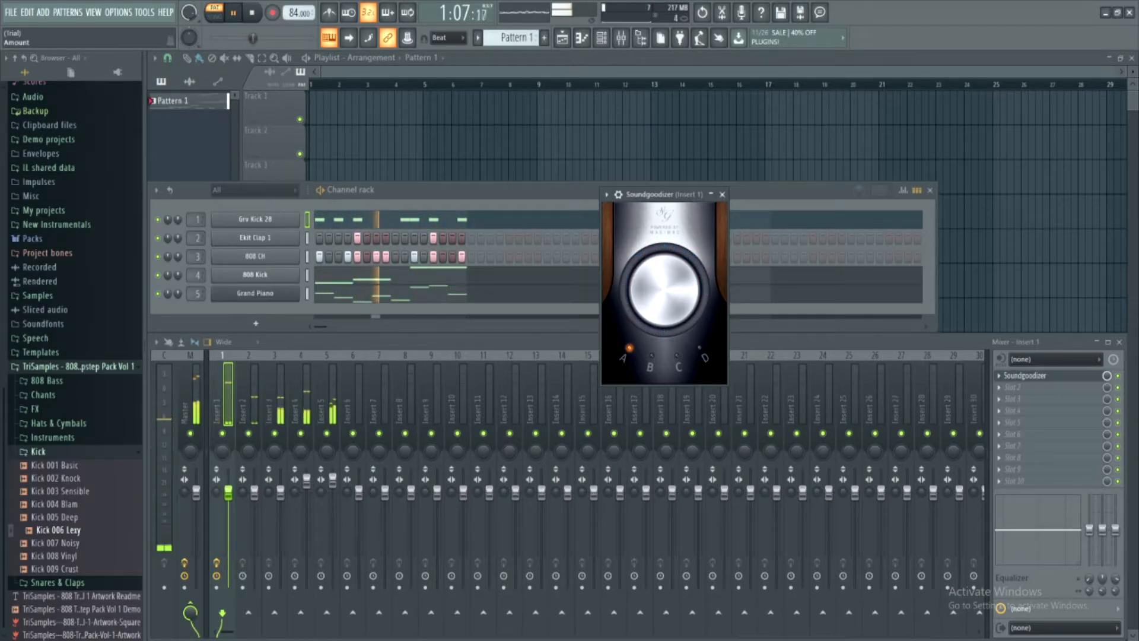
click(651, 359)
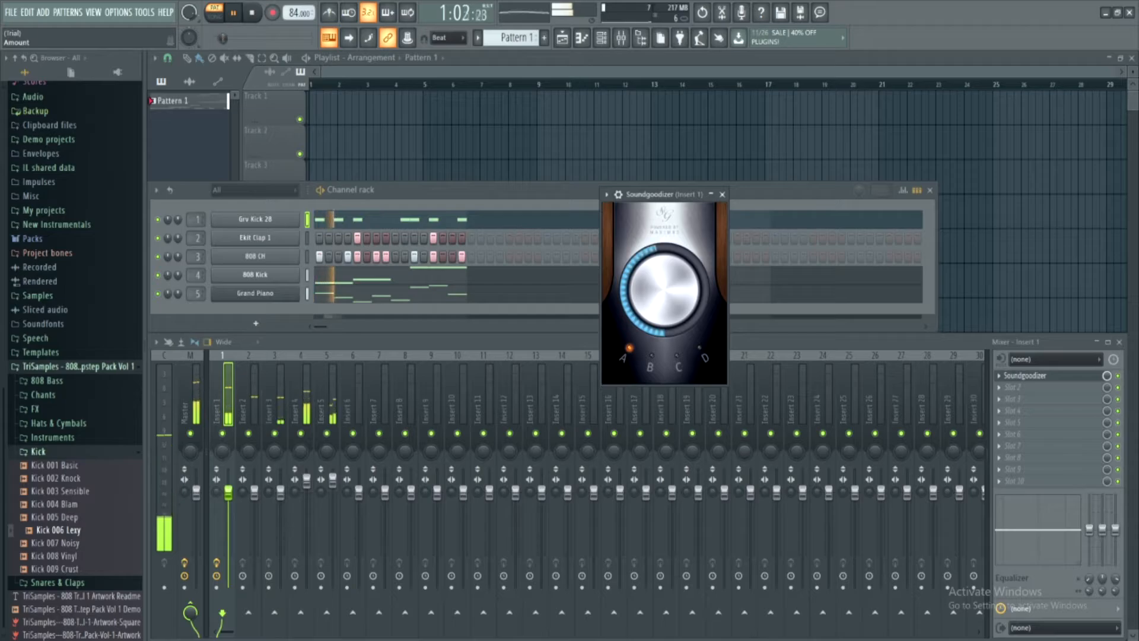
click(700, 353)
click(677, 355)
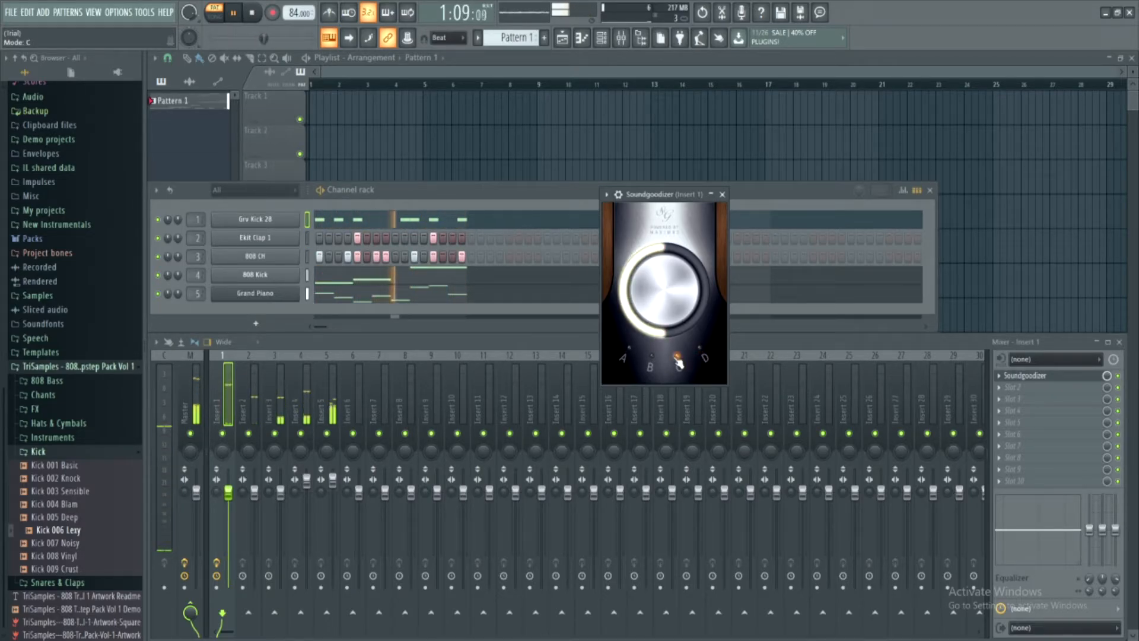
key(space)
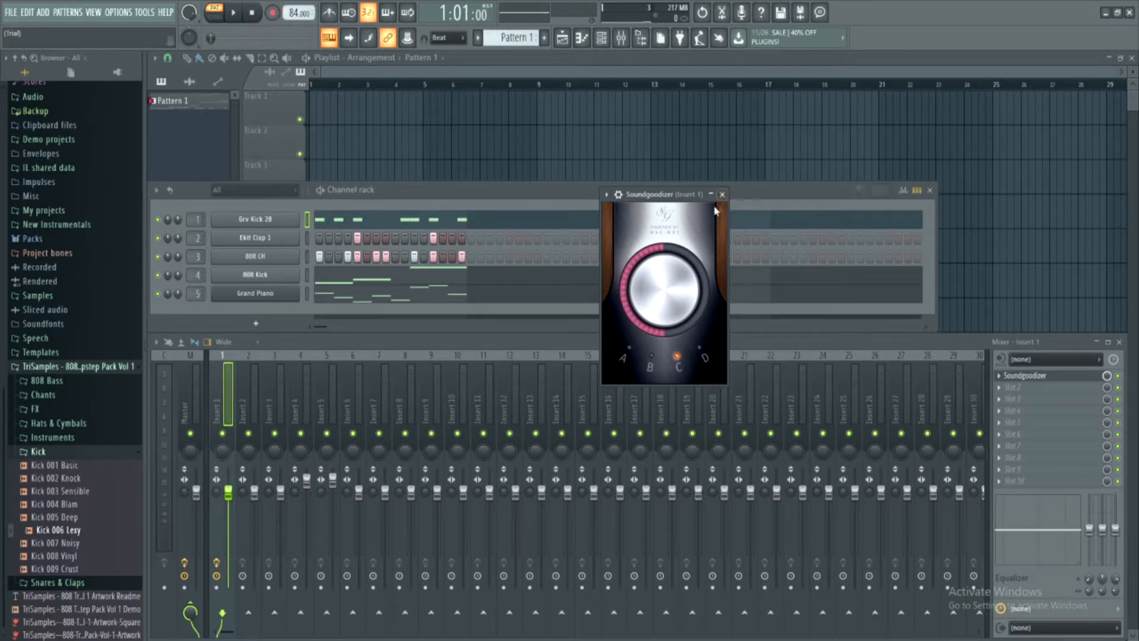
click(723, 194)
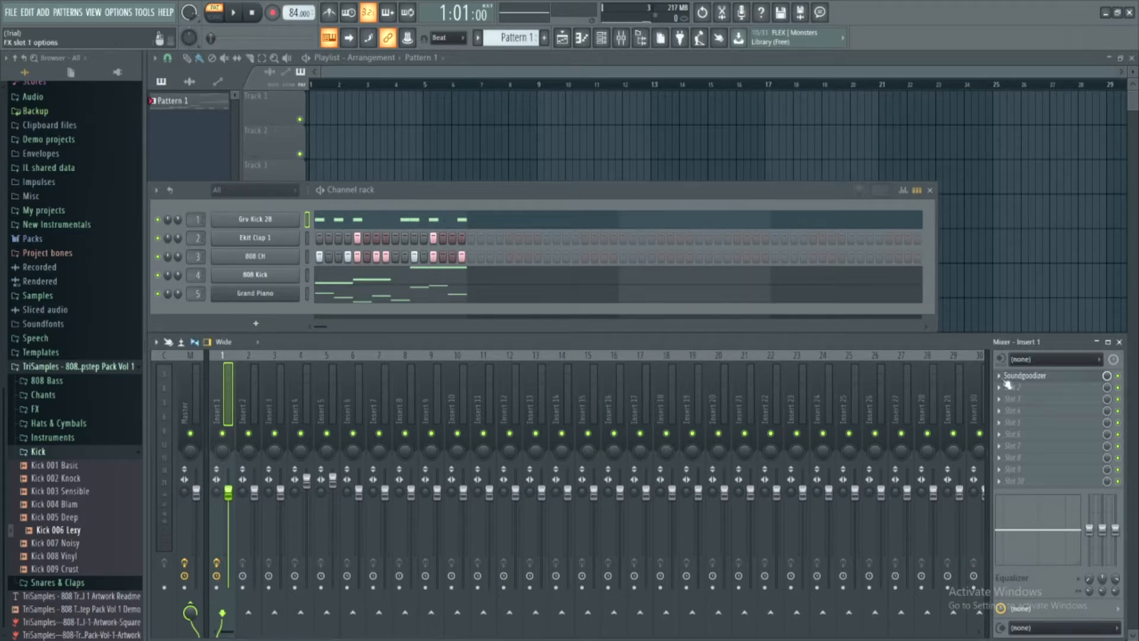
Step: Load Fruity Parametric EQ 2 into the second effect slot of Insert 1 and play the pattern to examine the kick's spectrum
click(1040, 391)
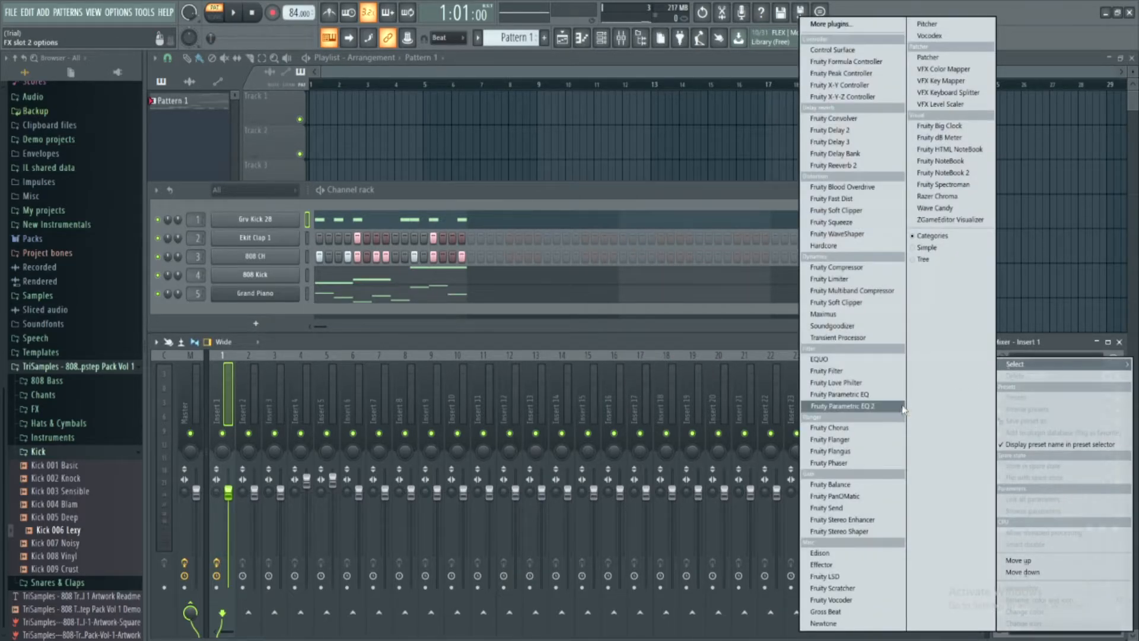
click(900, 405)
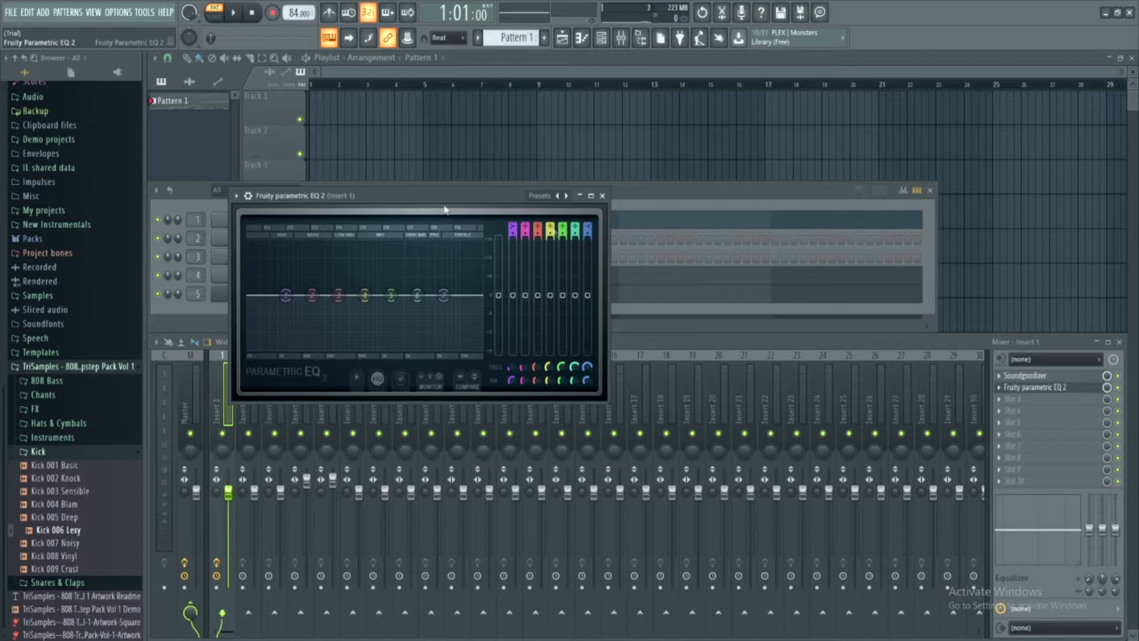
drag(409, 203, 680, 134)
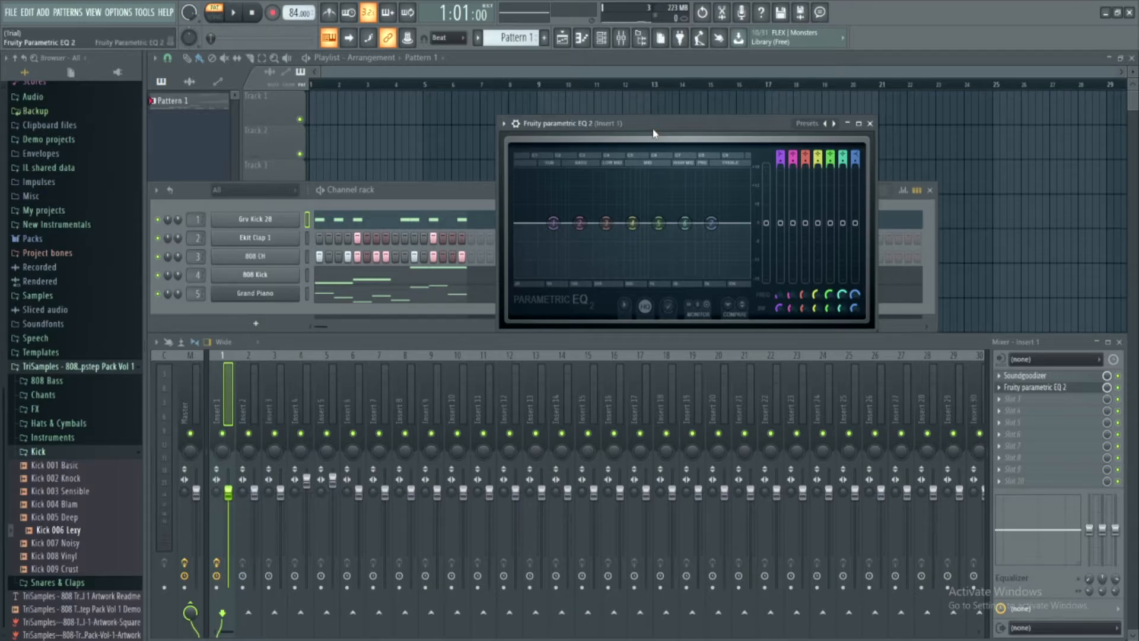
click(236, 12)
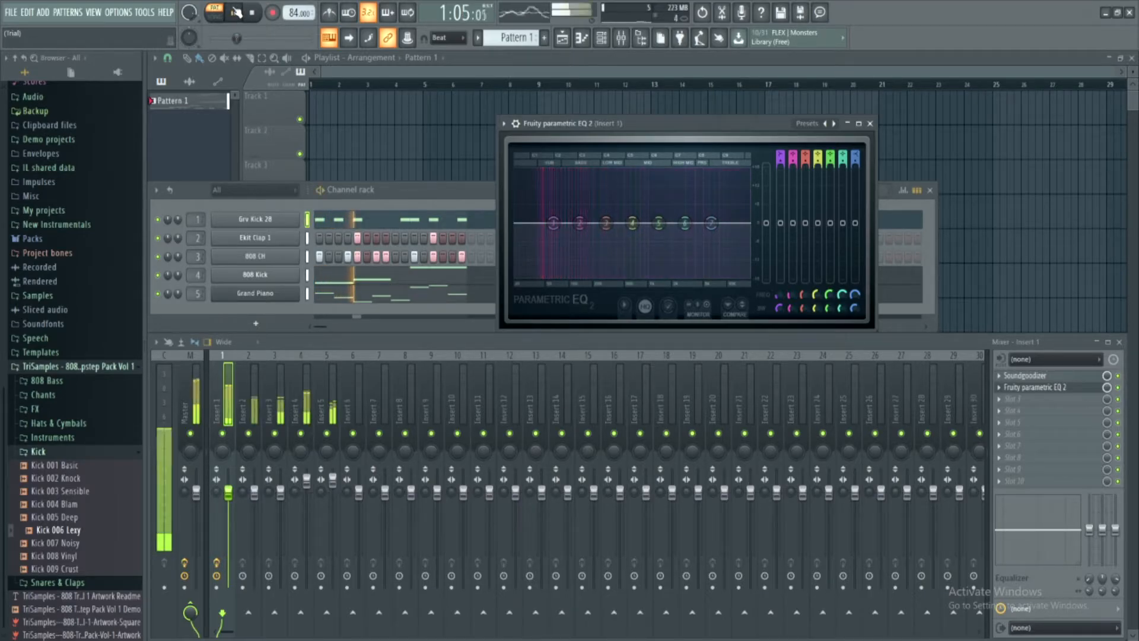
click(254, 13)
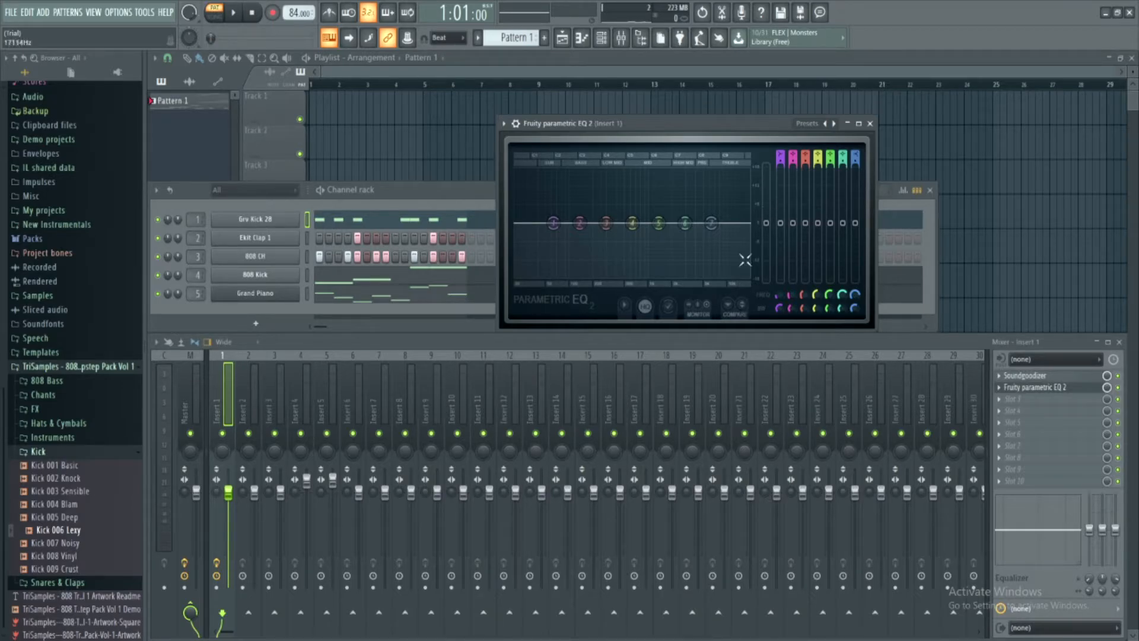
Step: During playback, pull EQ bands 4 to 7 down to cut the kick's high frequencies, and place band 3 slightly above the zero line
click(235, 14)
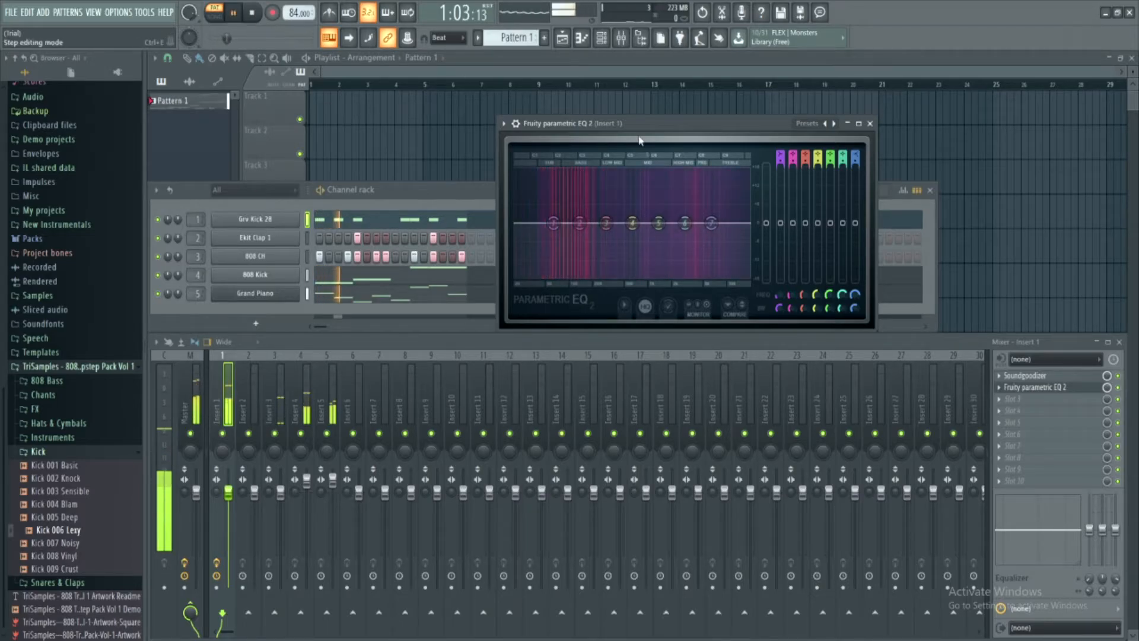
drag(605, 224, 604, 243)
drag(685, 223, 654, 277)
drag(633, 223, 600, 216)
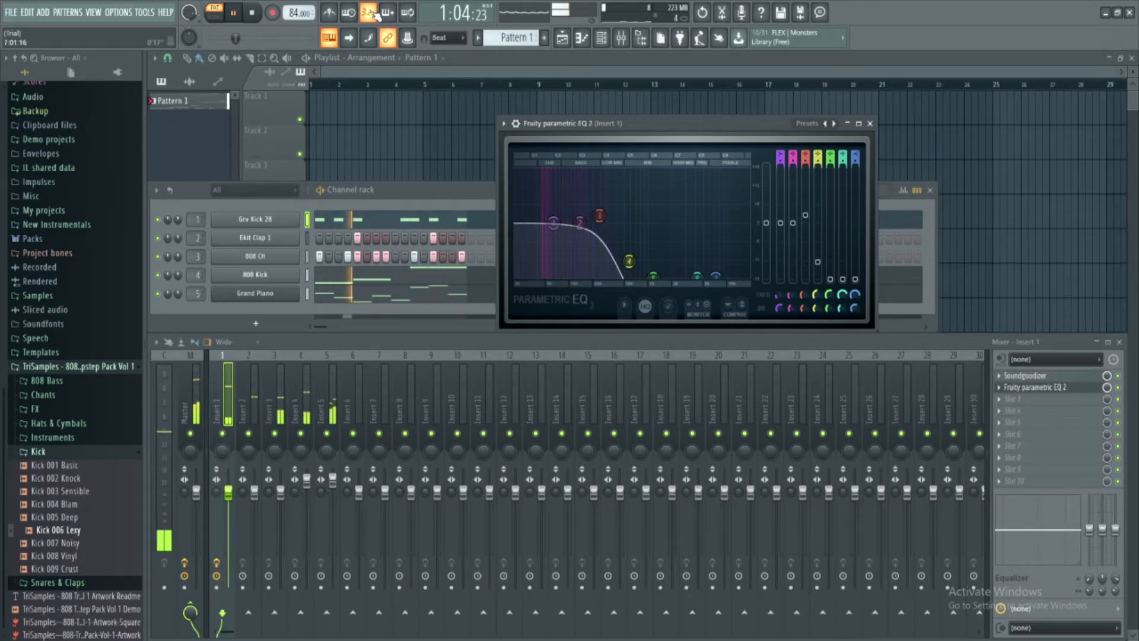
key(space)
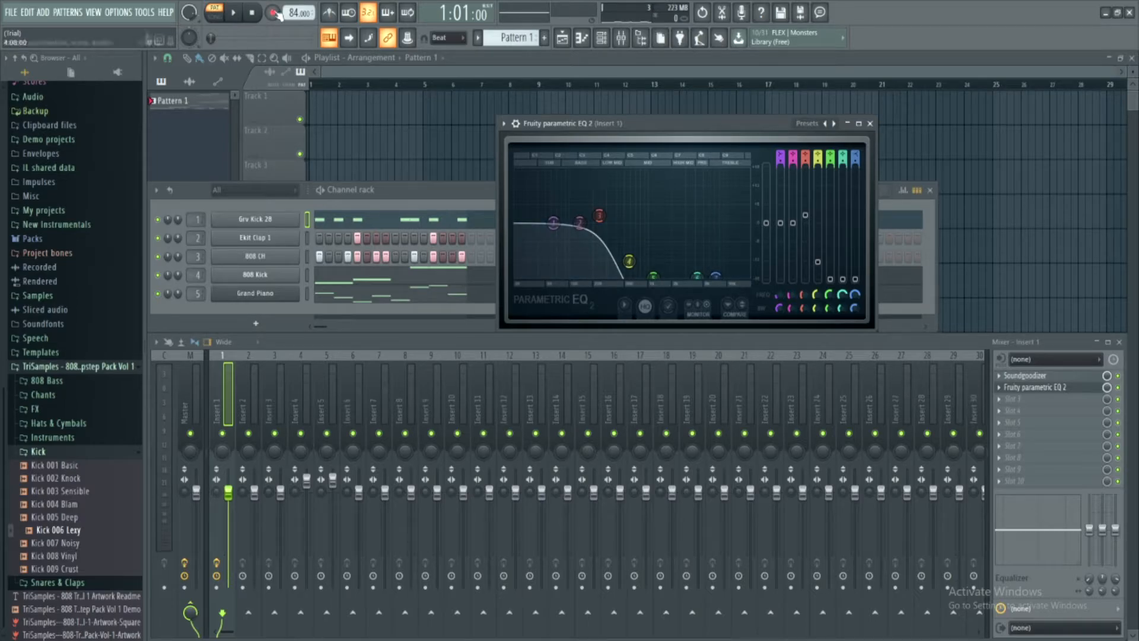
Step: Raise EQ band 3 a little more, play the pattern to check the kick, and close the equalizer
key(space)
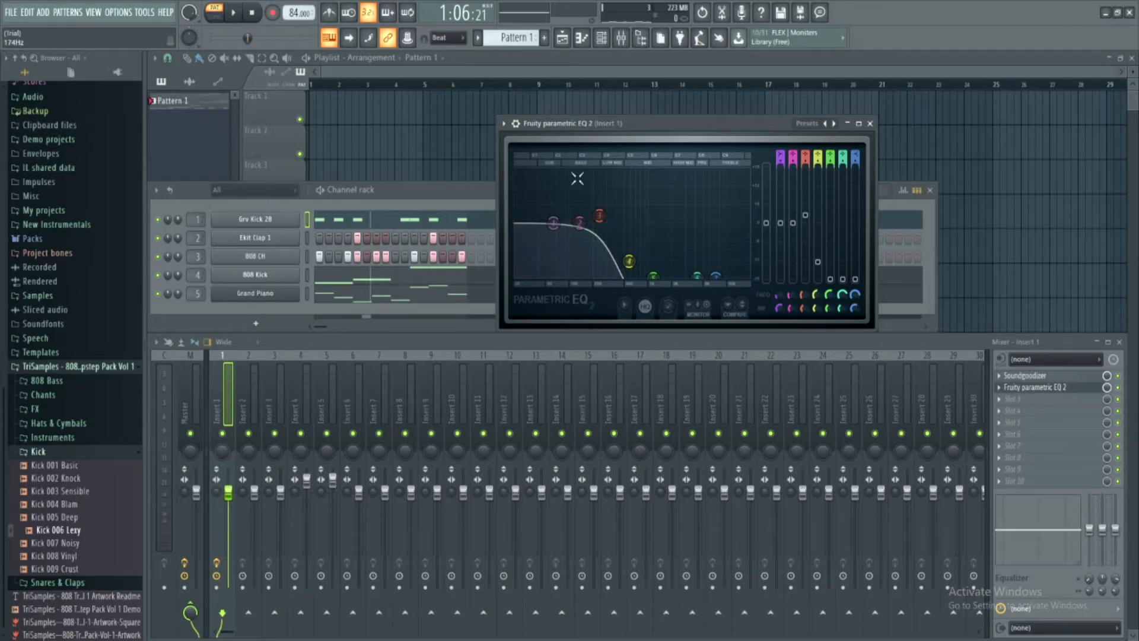
drag(599, 216, 601, 207)
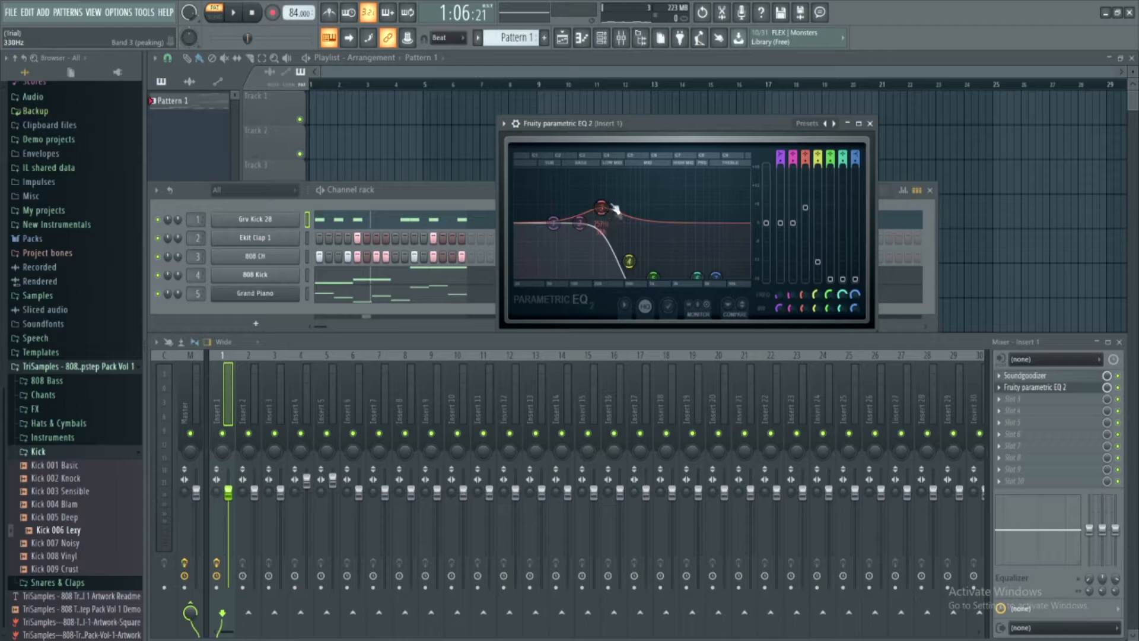
click(235, 12)
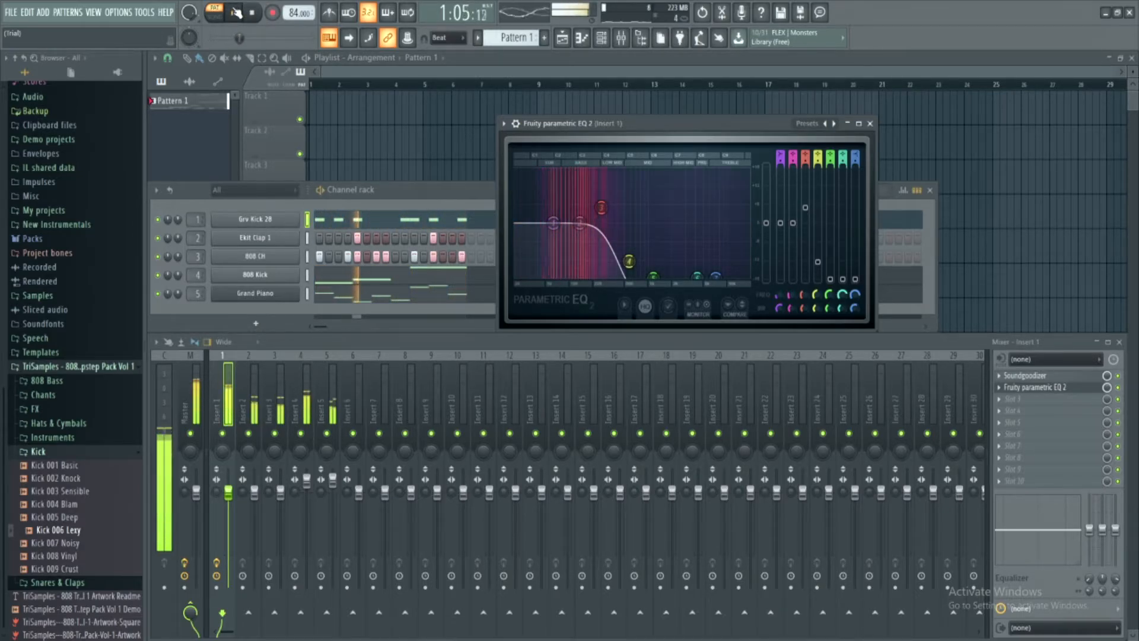
click(235, 13)
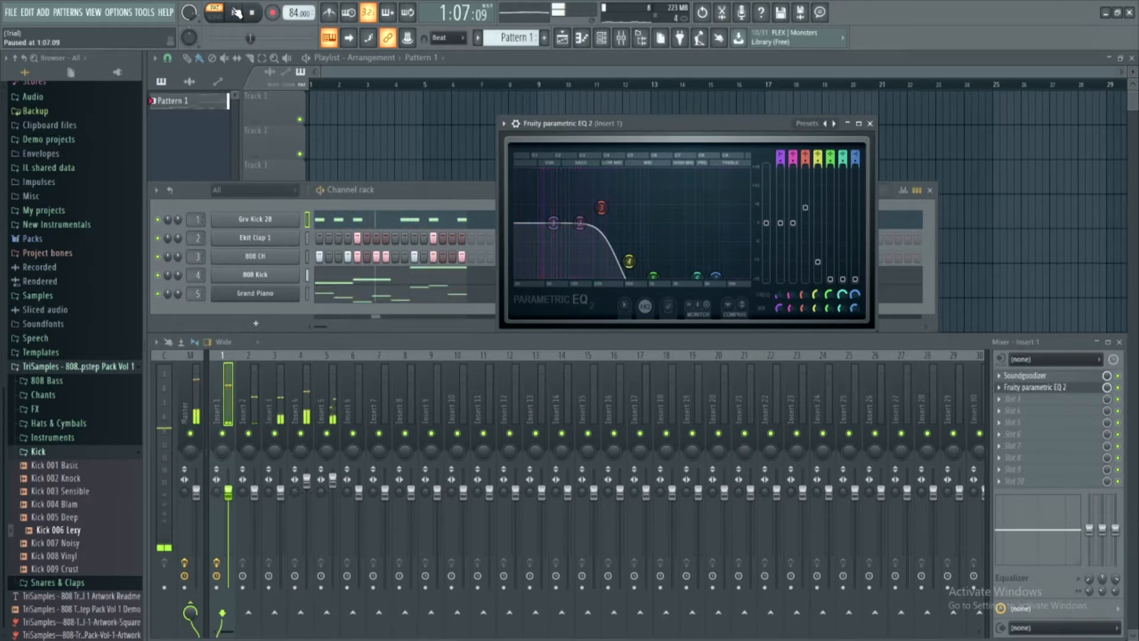
click(870, 124)
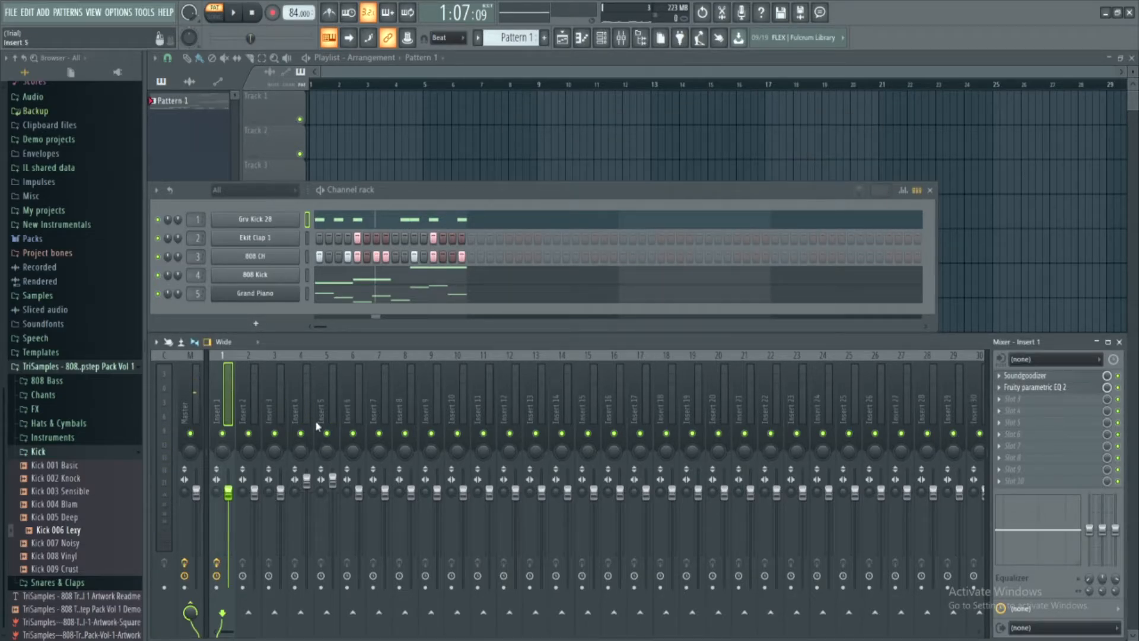
Step: Load Fruity Bass Boost into the first effect slot of Insert 4, set it to 48 Hz with maximum amount, and play the pattern
click(241, 409)
click(276, 401)
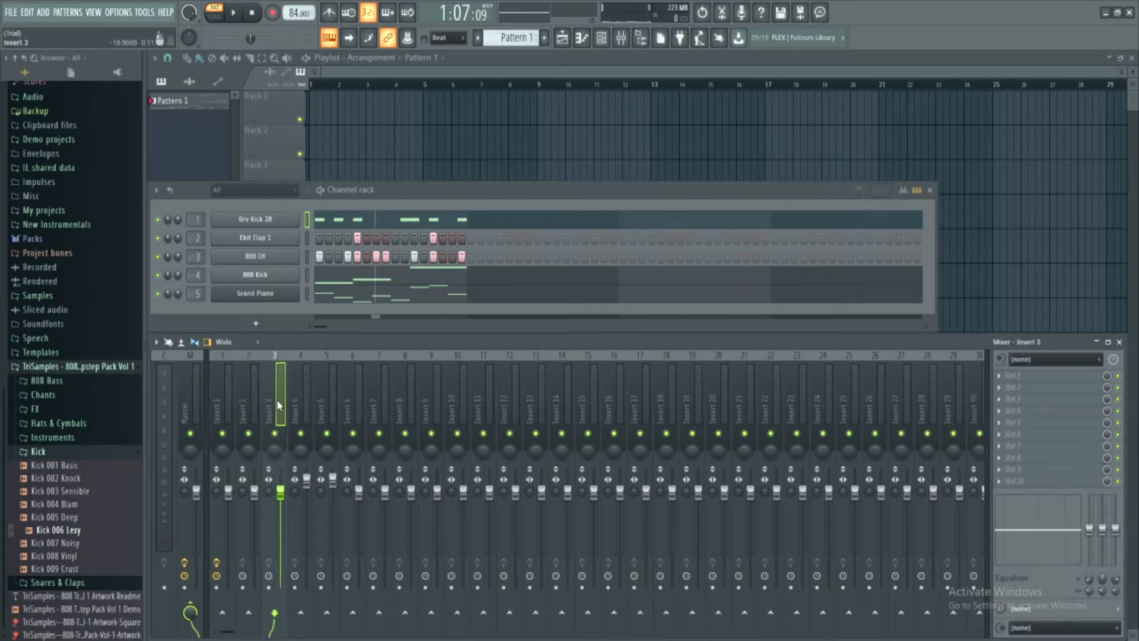
click(301, 391)
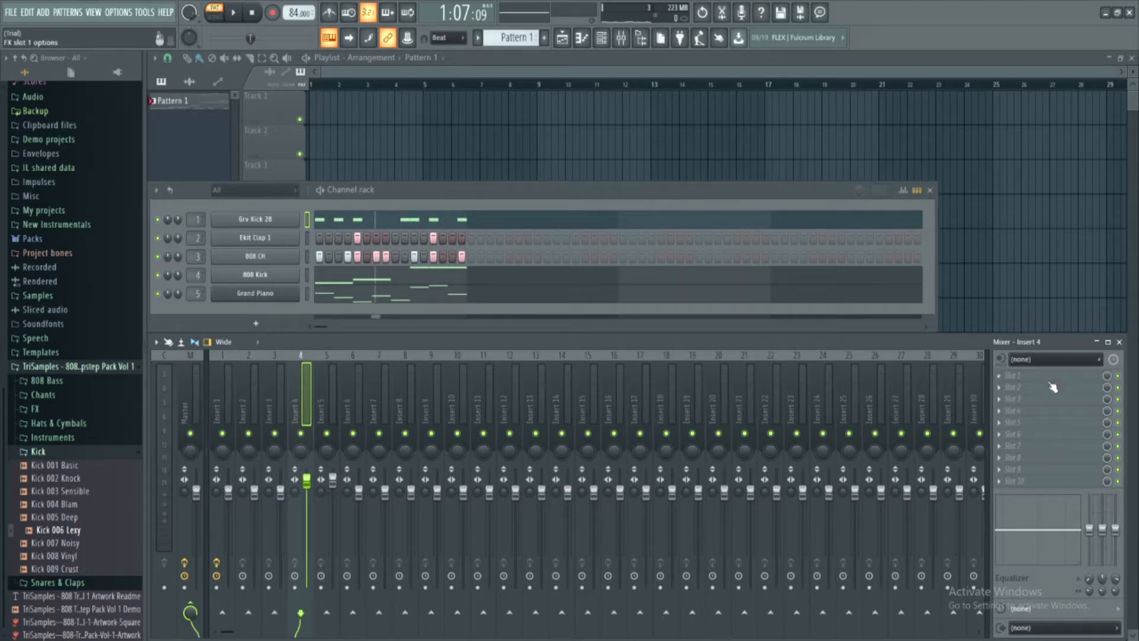
click(1032, 375)
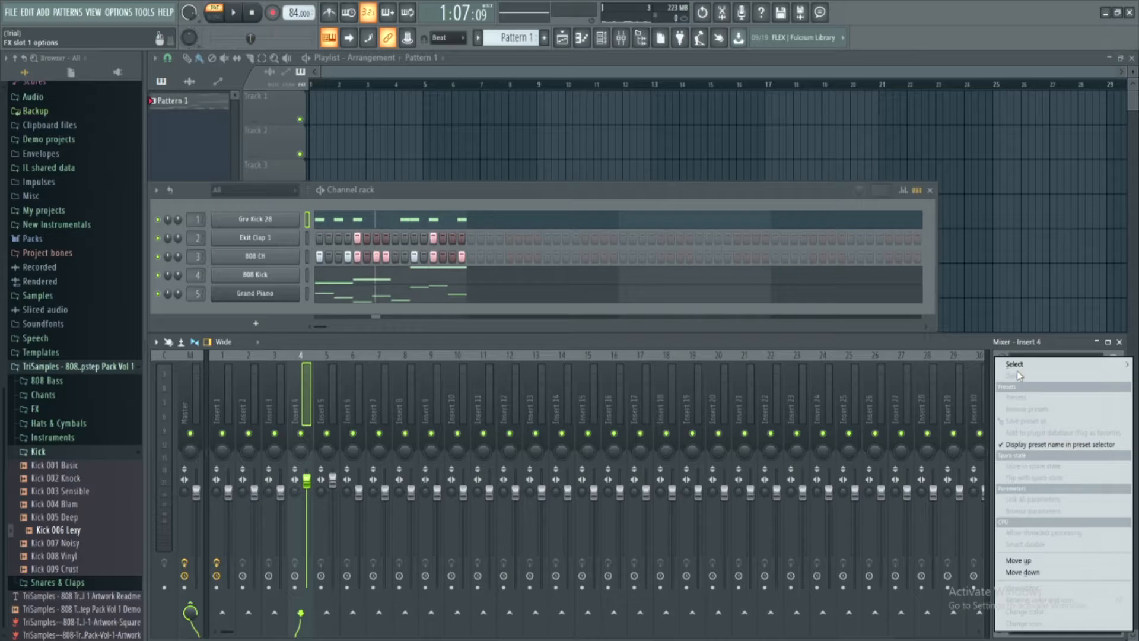
mouse_move(1025, 370)
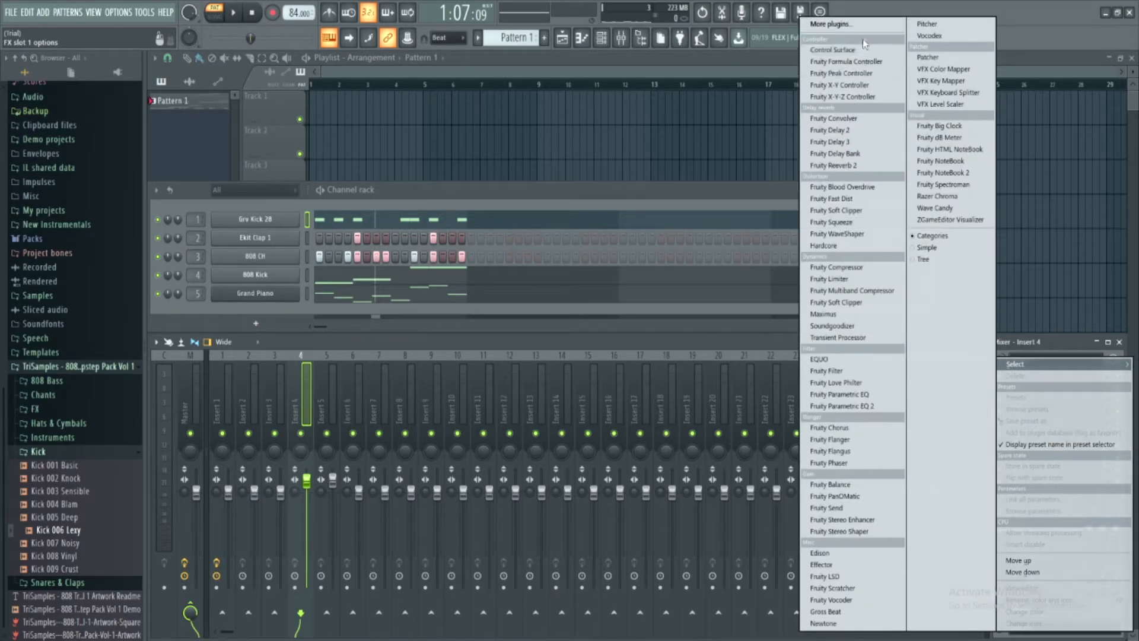
click(885, 25)
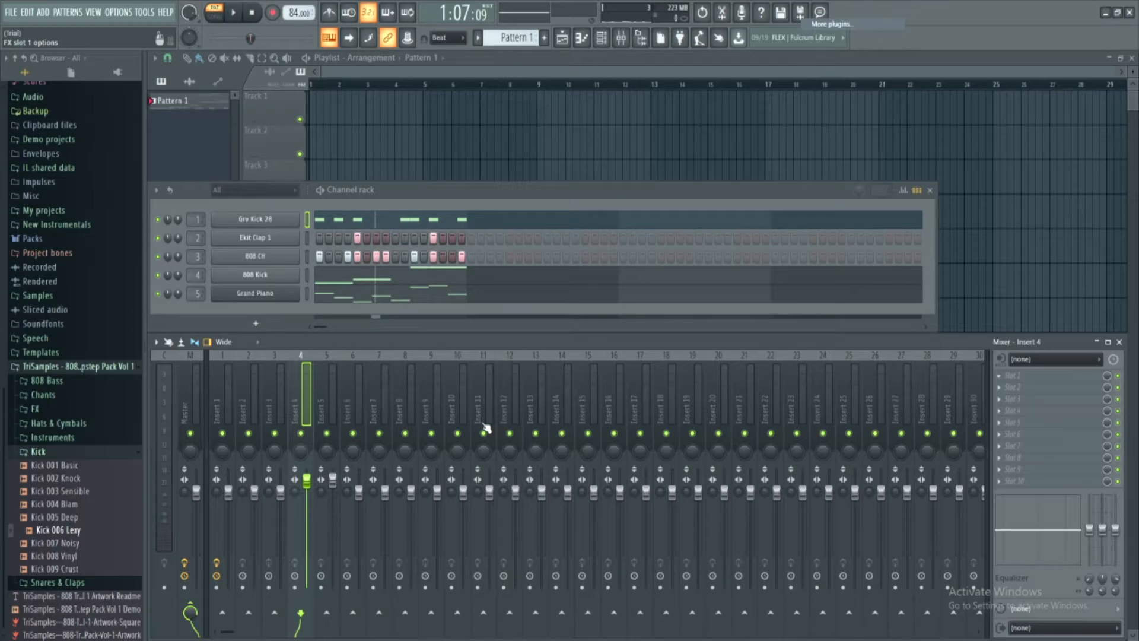
drag(707, 195, 729, 140)
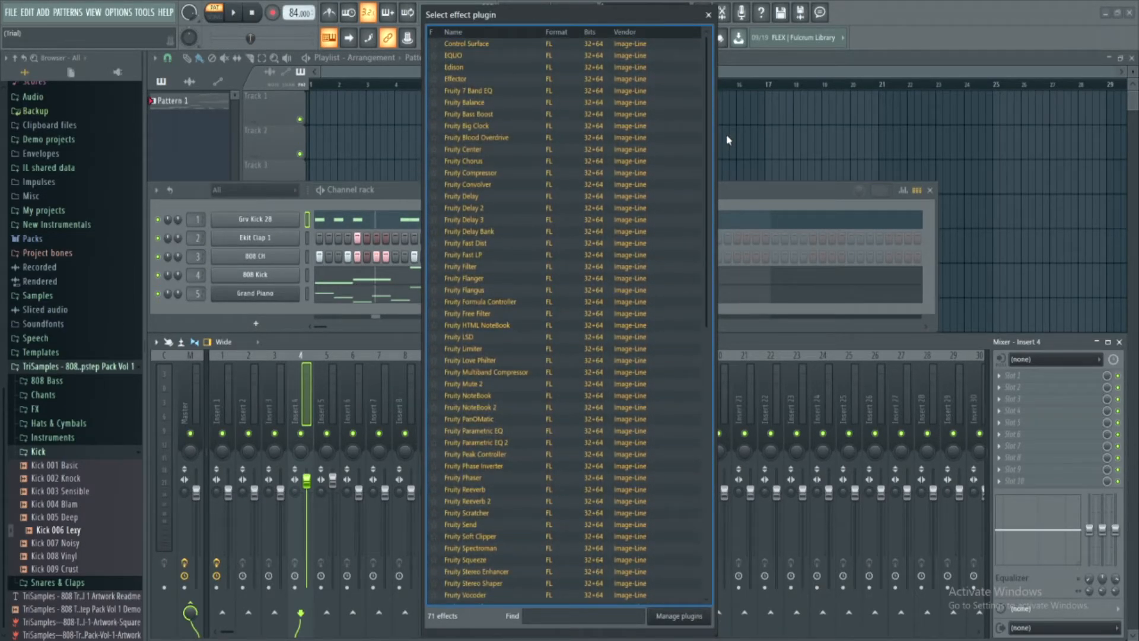
click(490, 116)
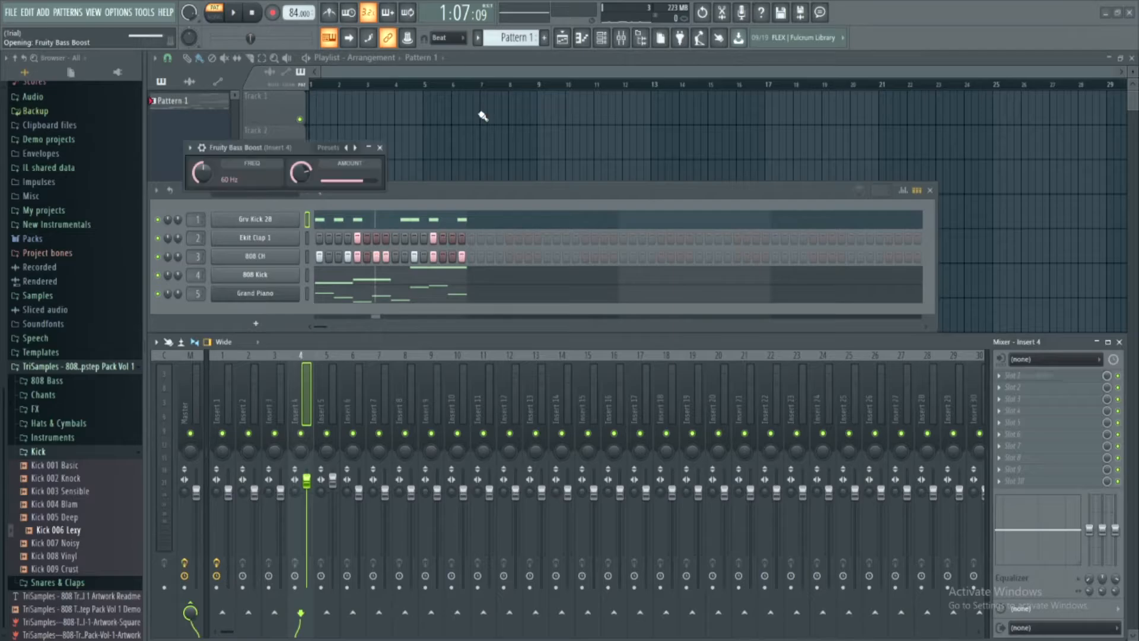
drag(283, 147, 701, 136)
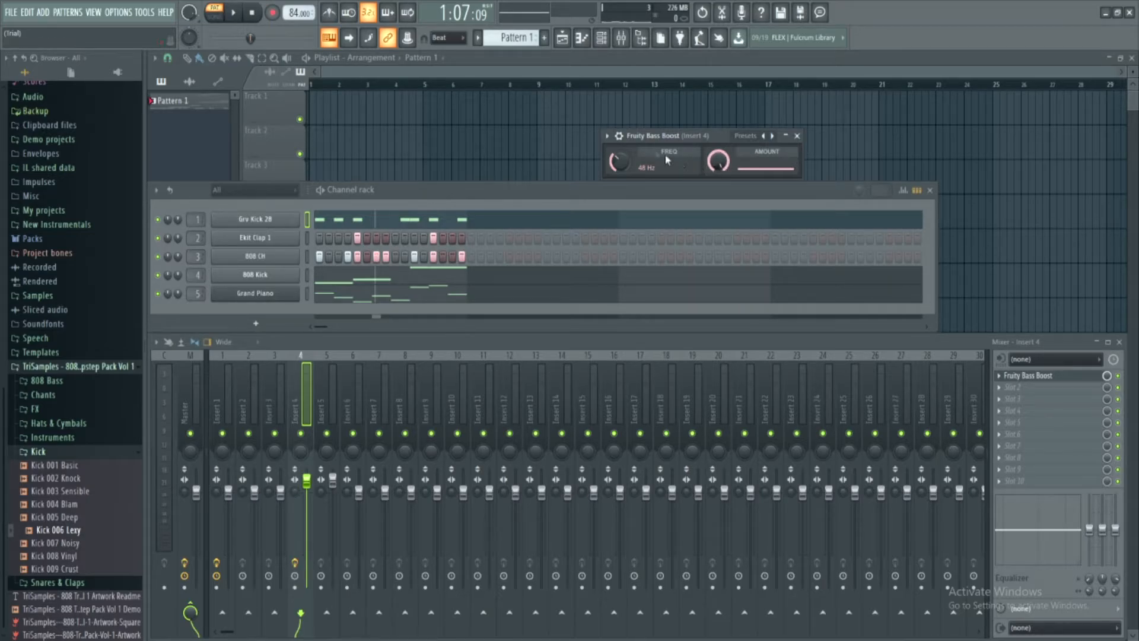
click(240, 12)
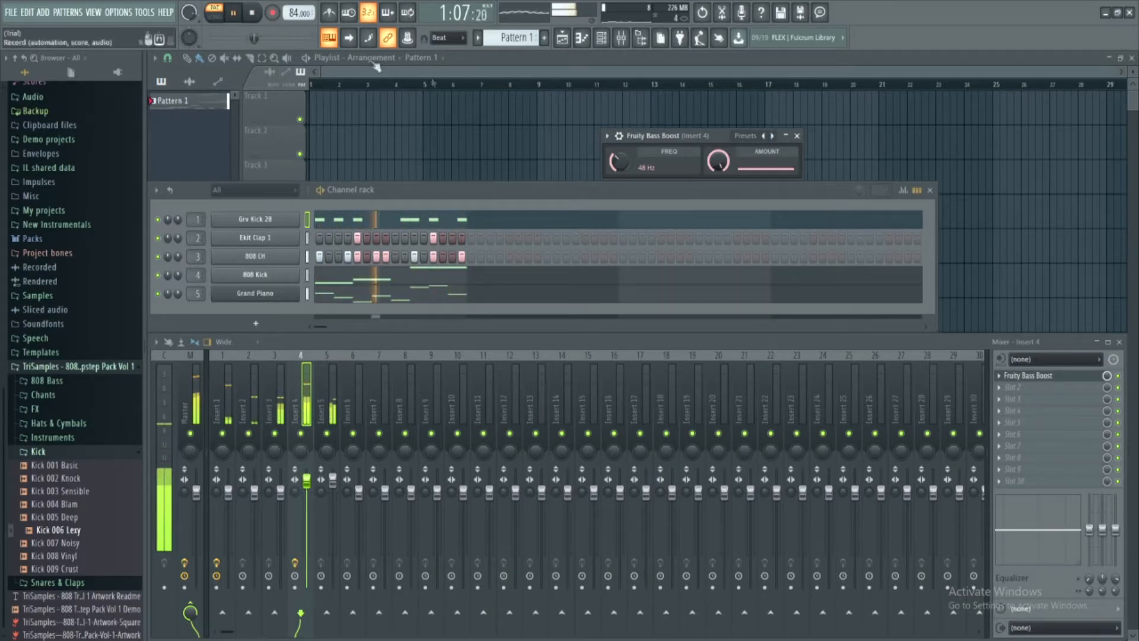
Step: Lower the last two 808 Kick notes by one octave to A4 in the piano roll, then show the channel rack and stop playback
click(482, 280)
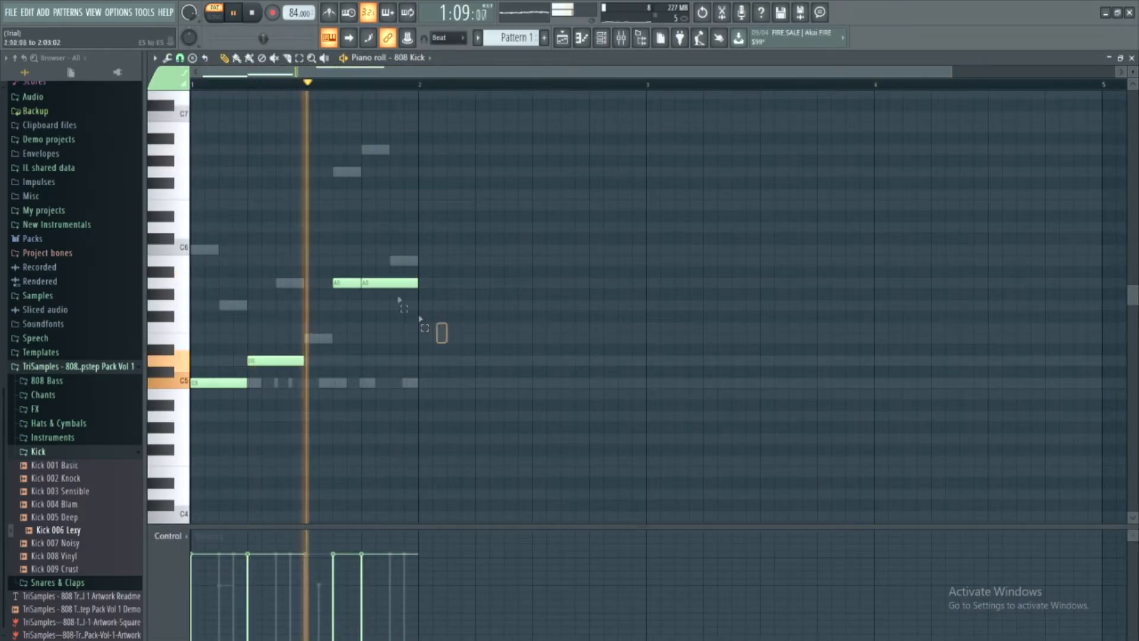
drag(419, 320, 338, 242)
key(ctrl+Down)
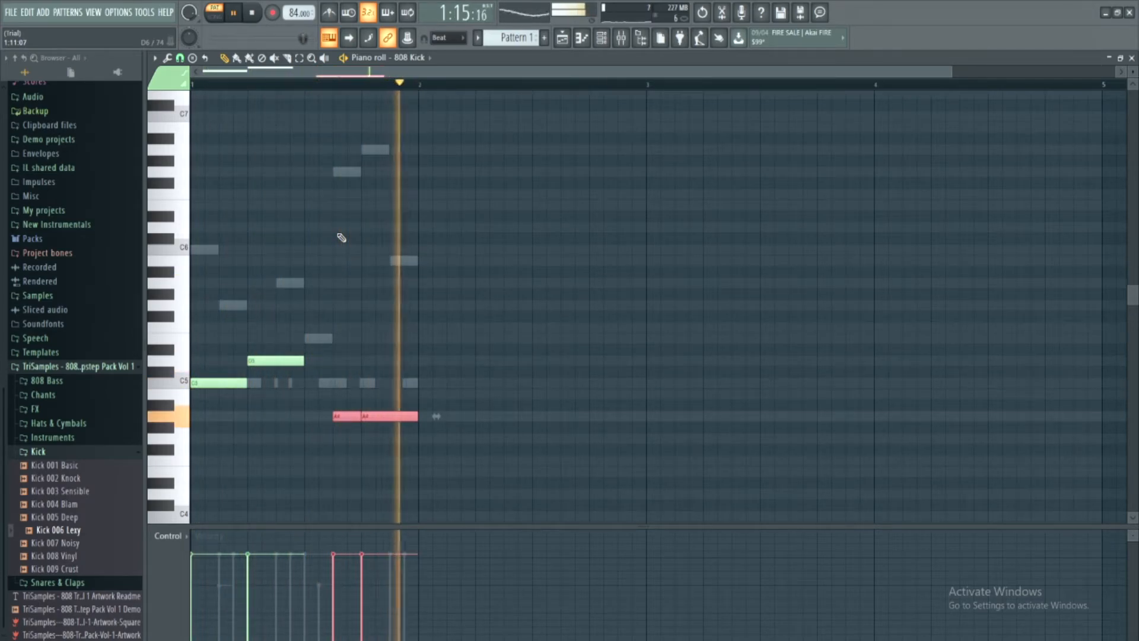
key(ctrl+d)
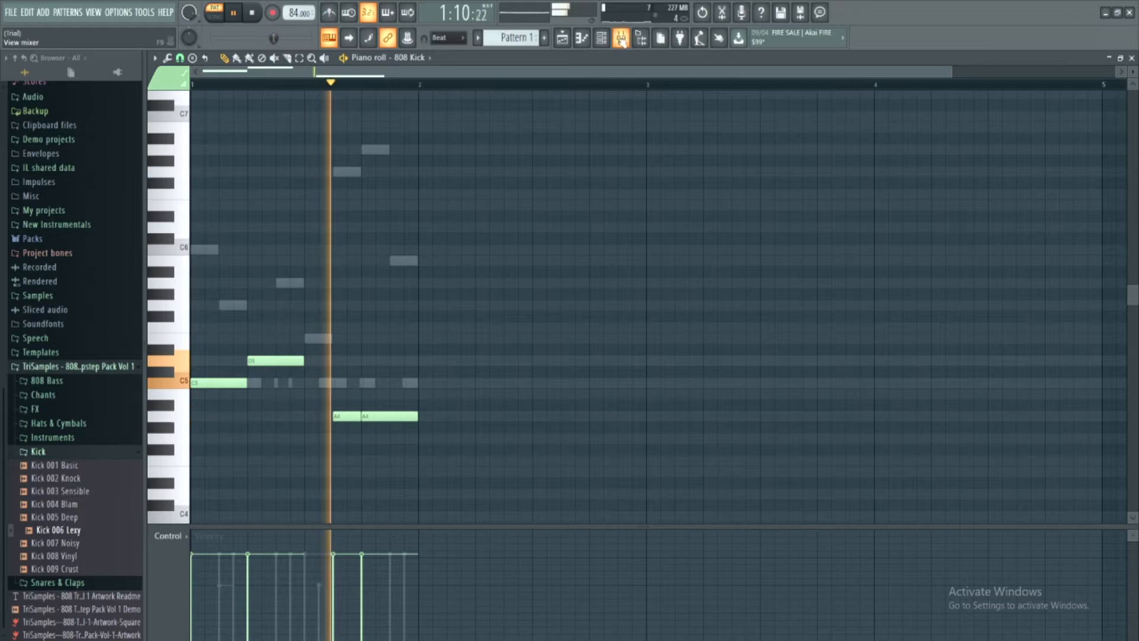
key(F6)
click(254, 13)
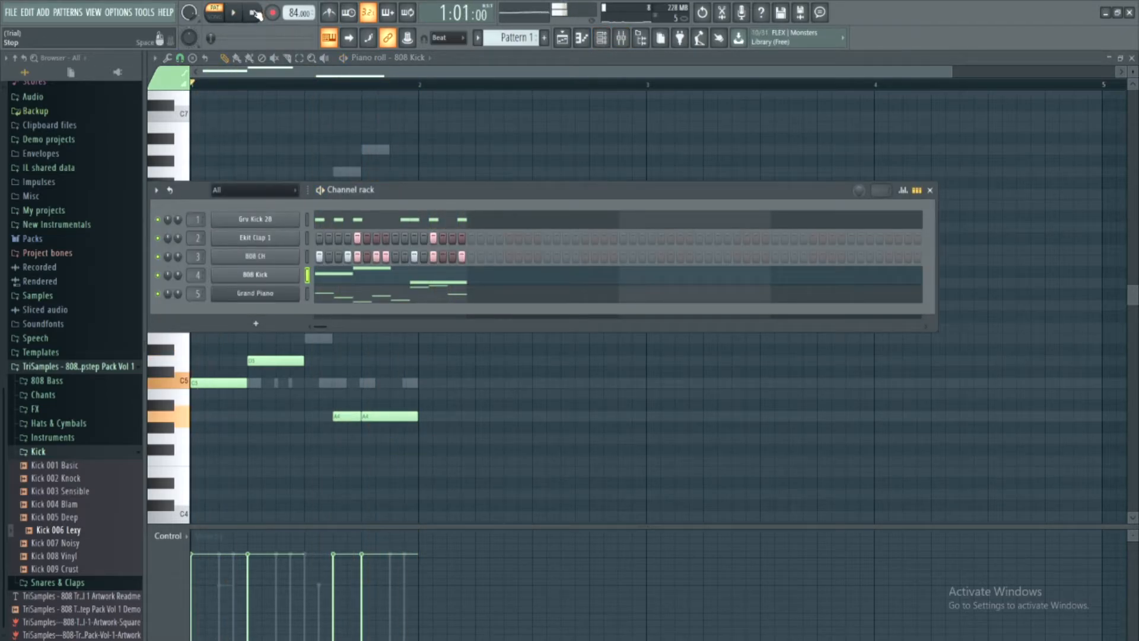
Step: Enable Cut itself for the 808 Kick channel, close the channel rack, and play the pattern briefly to check the 808
right_click(291, 276)
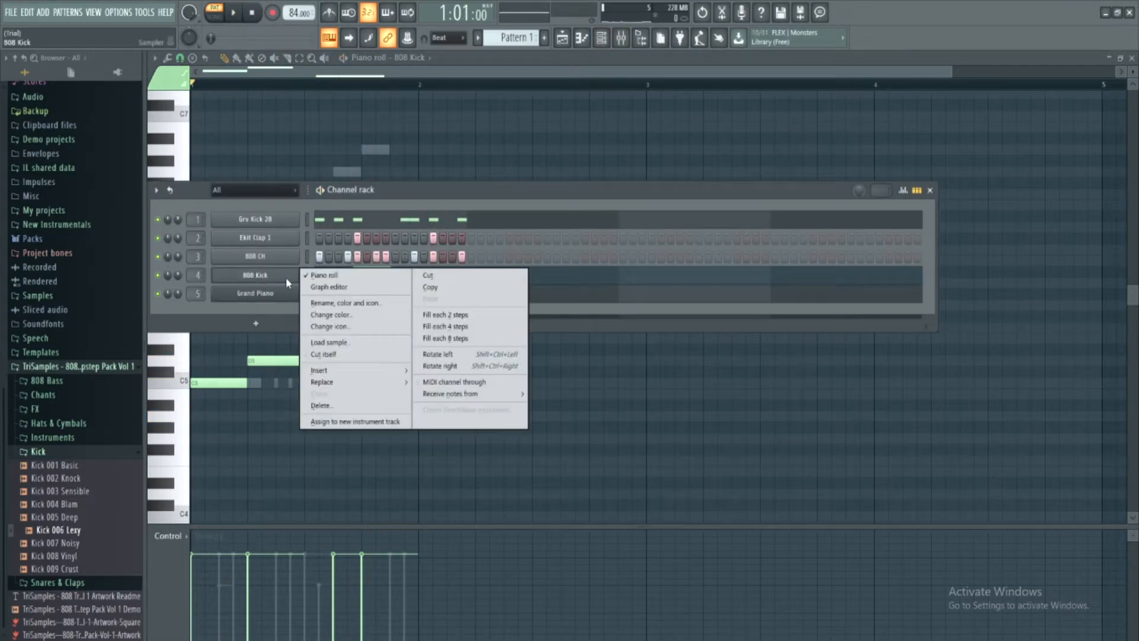
click(325, 354)
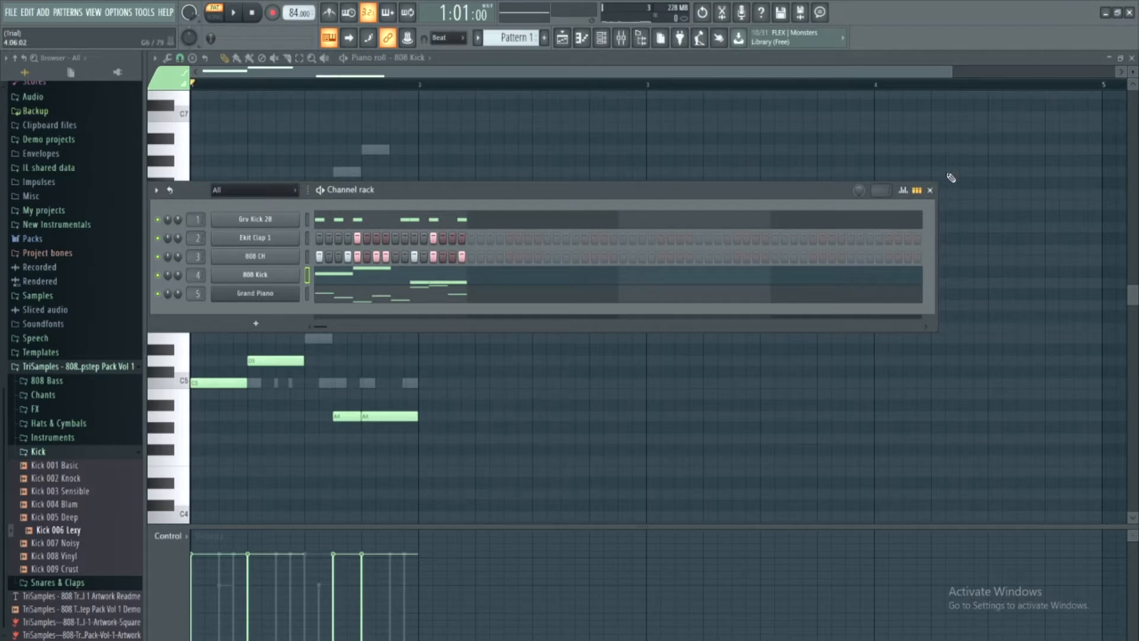
click(932, 190)
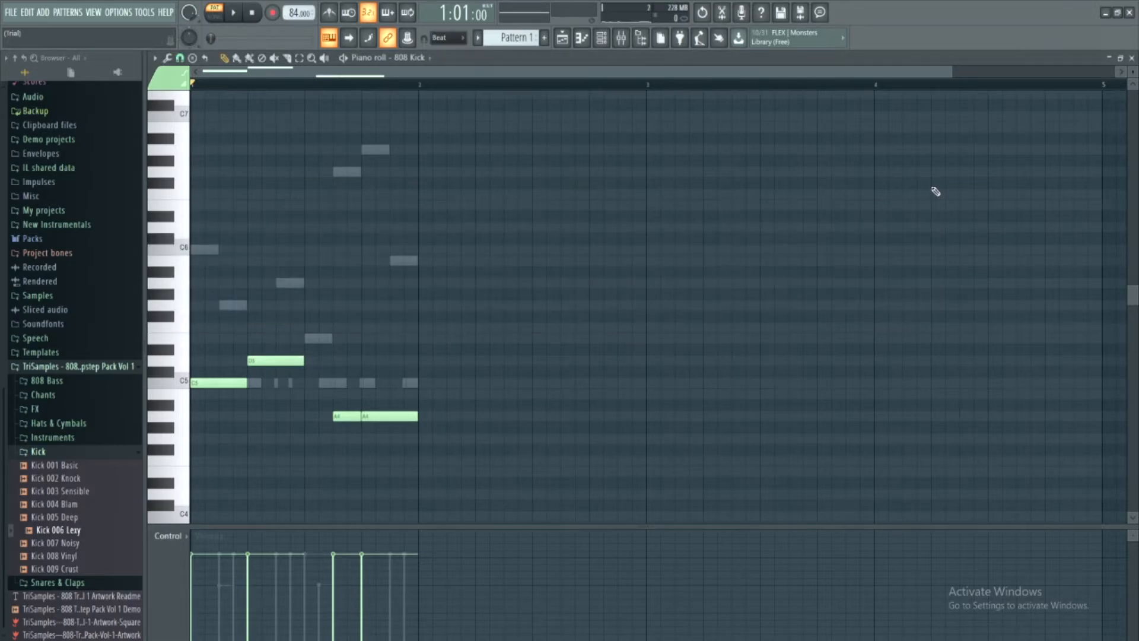
click(239, 11)
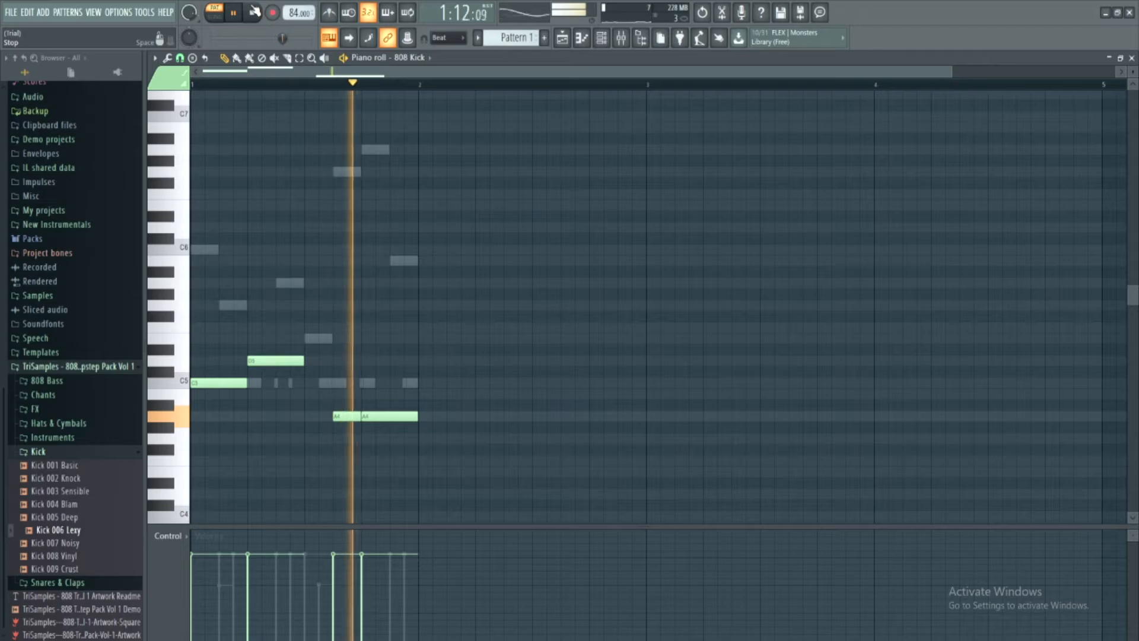
click(254, 12)
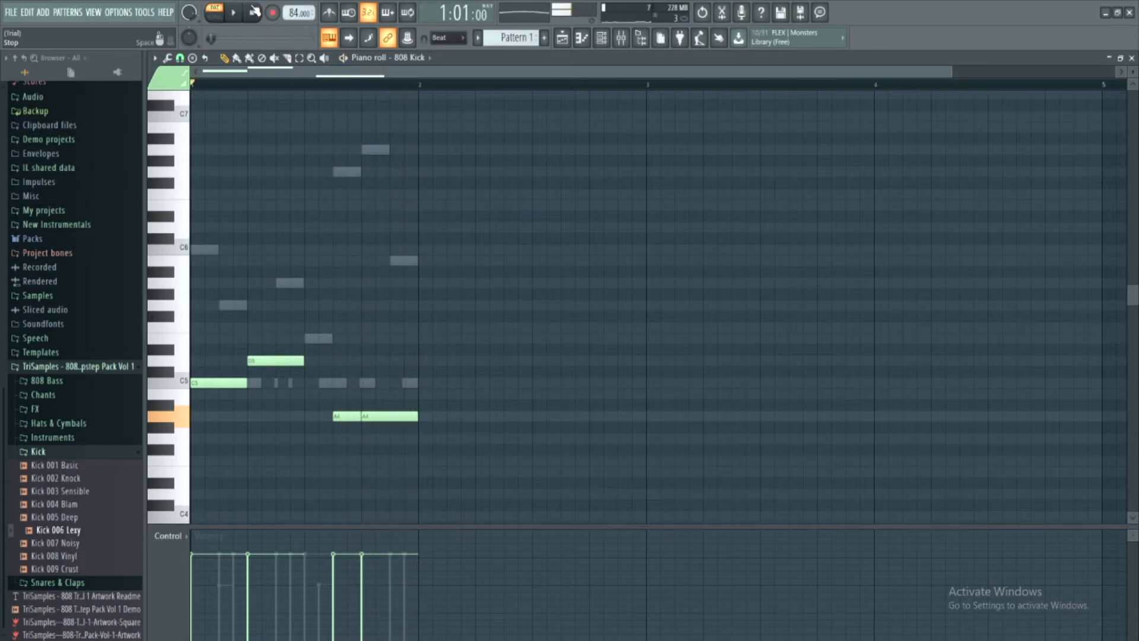
Step: Show the mixer and channel rack, and load Fruity Parametric EQ 2 into the first effect slot of Insert 5
click(621, 37)
click(323, 415)
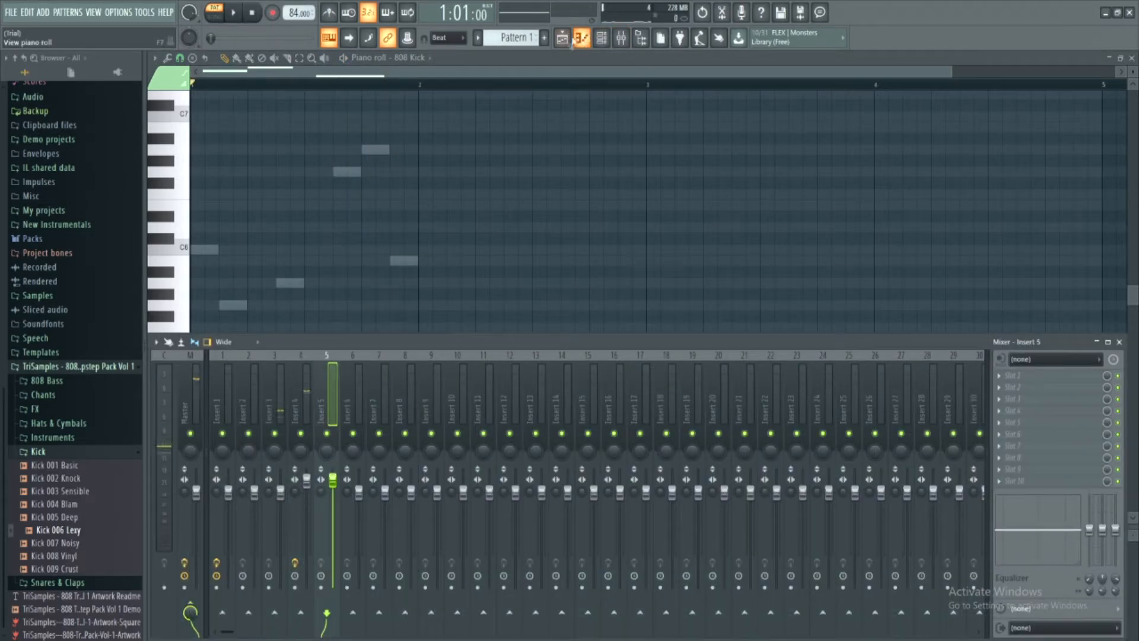
click(603, 41)
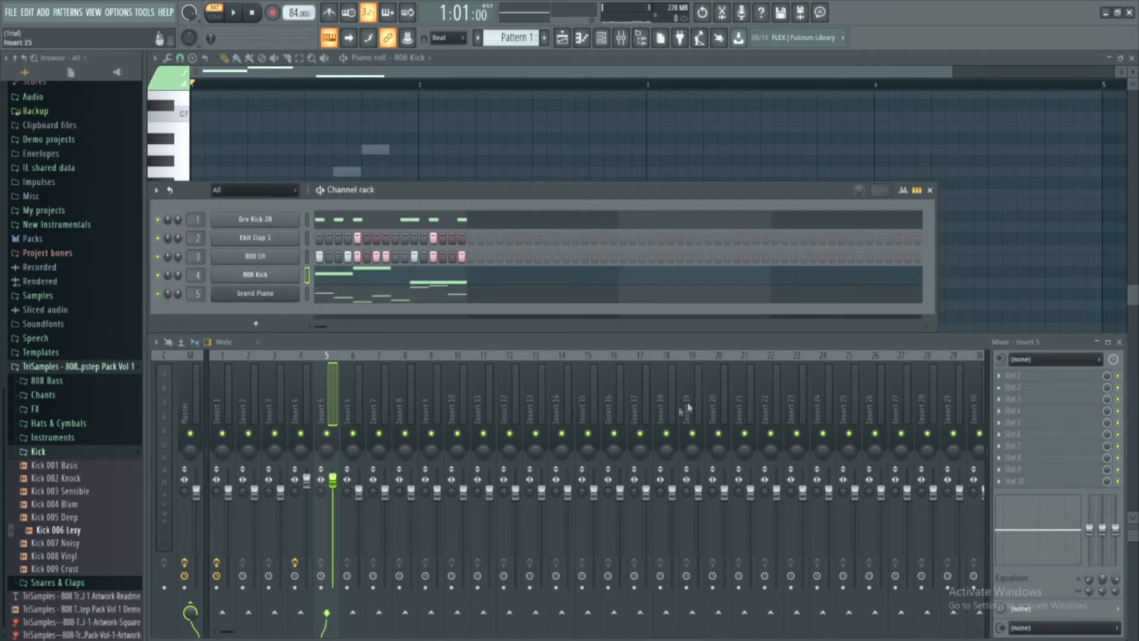
click(1064, 375)
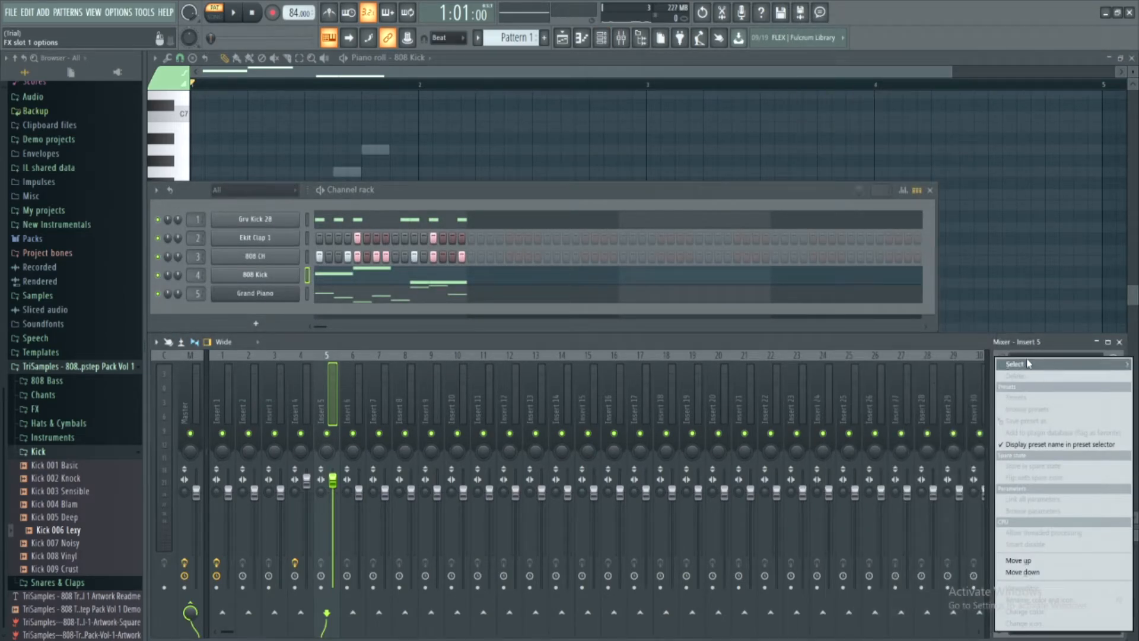
mouse_move(1015, 364)
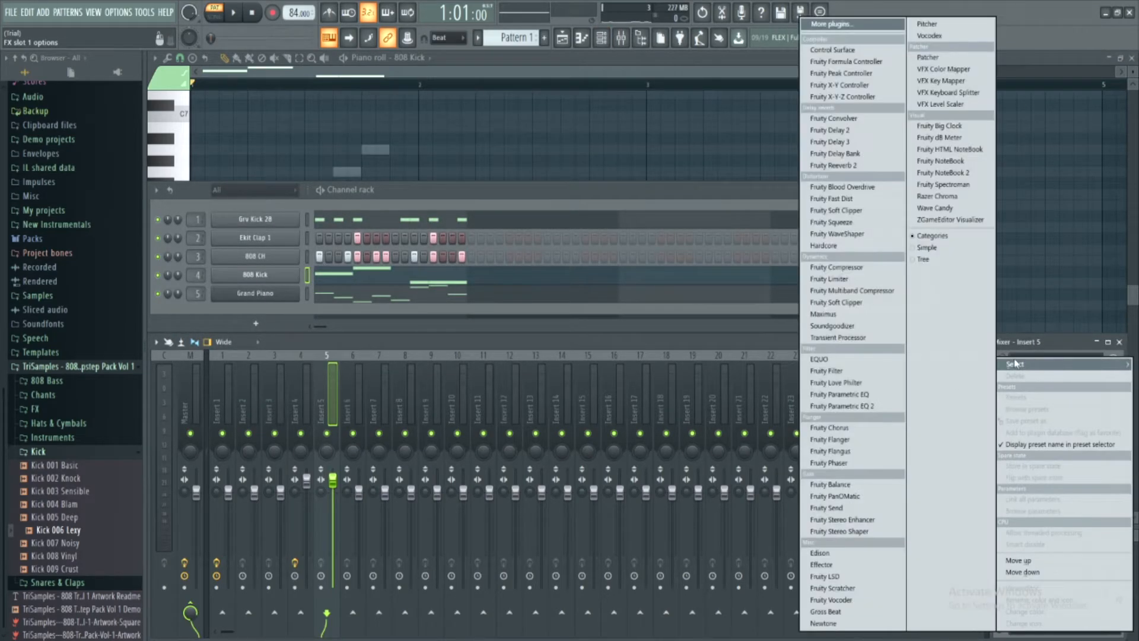
click(885, 406)
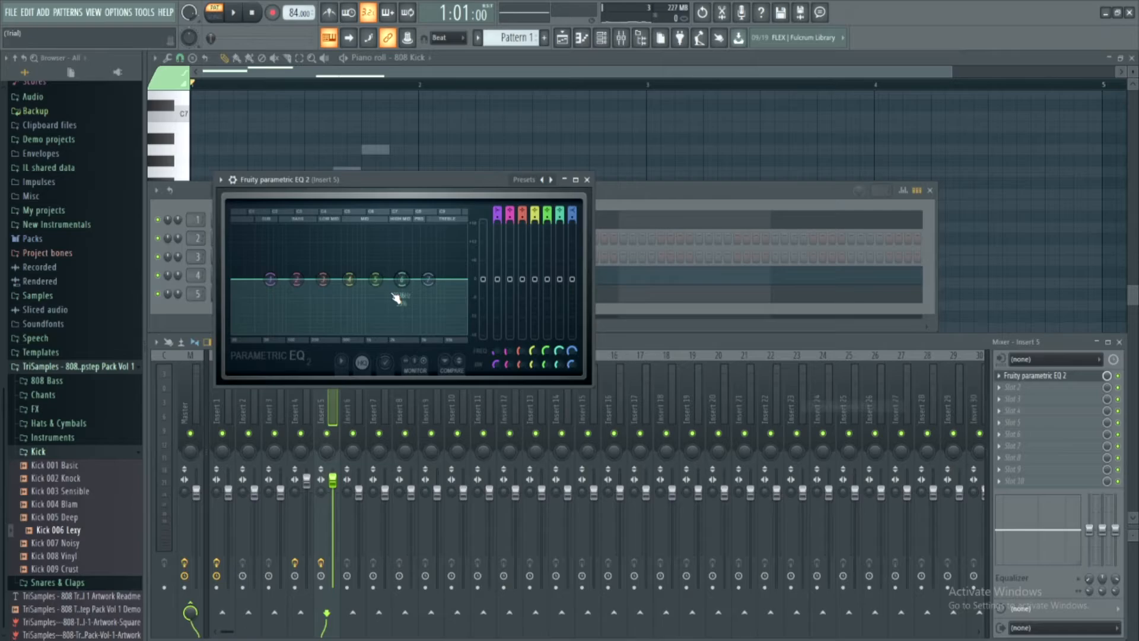
Step: Lower EQ bands 1, 2, 6 and 7 to cut Insert 5's lows and highs, and play the pattern to check the sound
drag(269, 278, 281, 314)
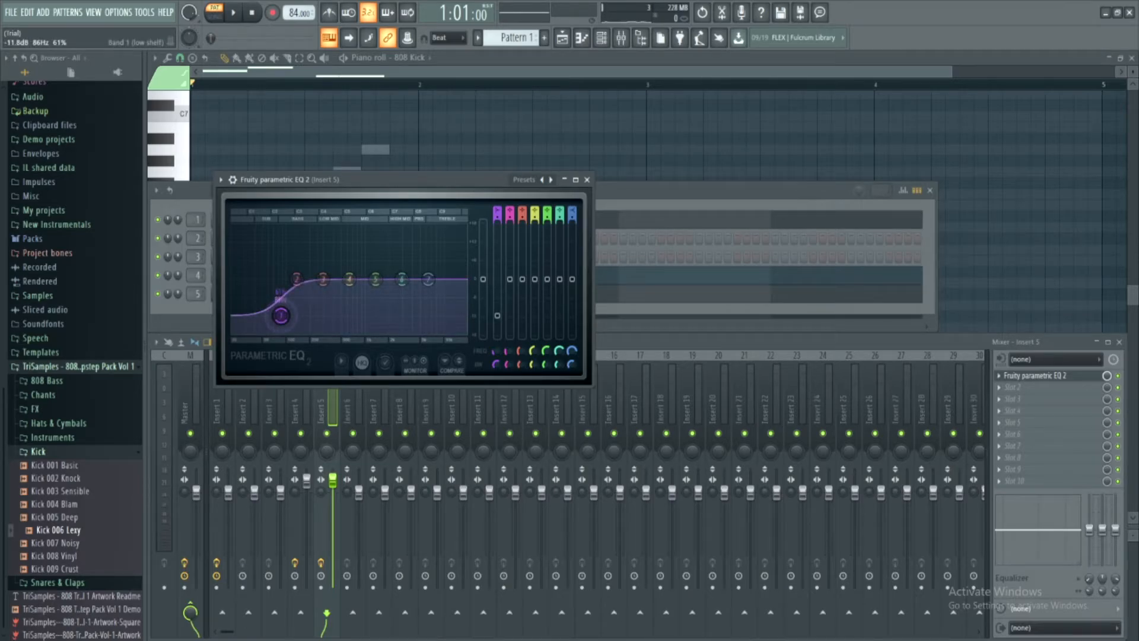
drag(428, 280, 407, 315)
drag(296, 279, 293, 298)
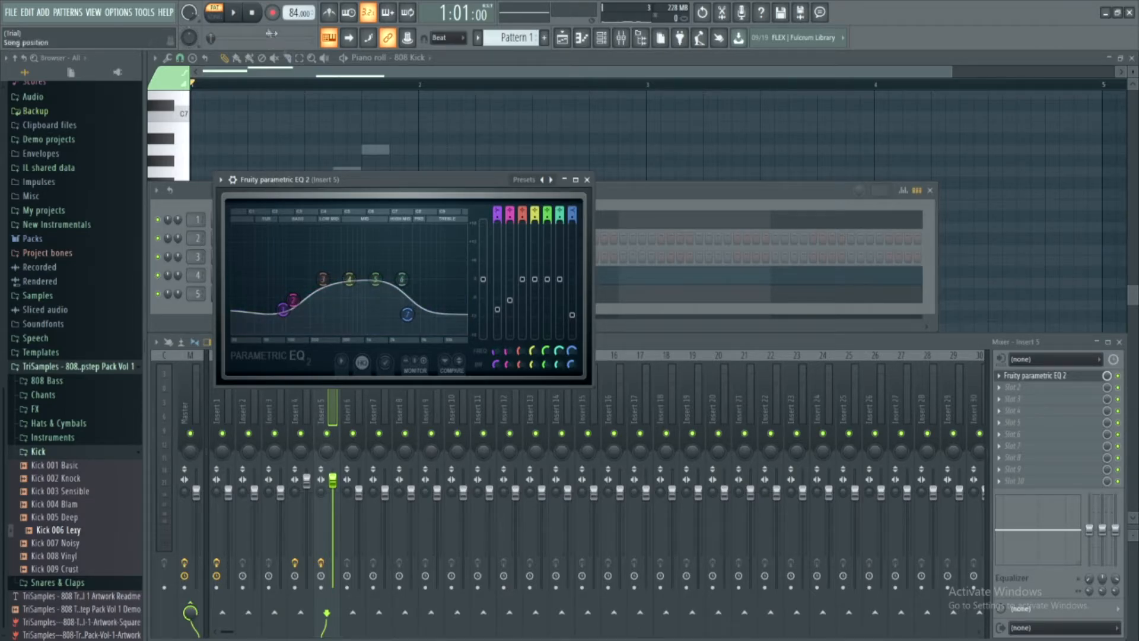
key(space)
drag(402, 279, 414, 314)
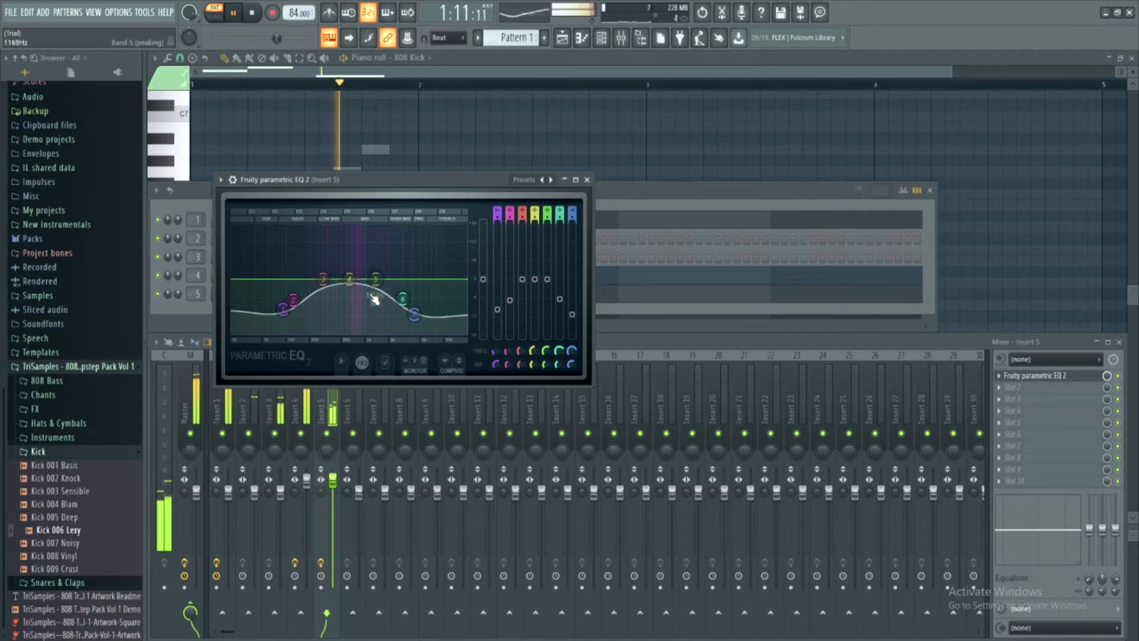
drag(362, 187, 730, 106)
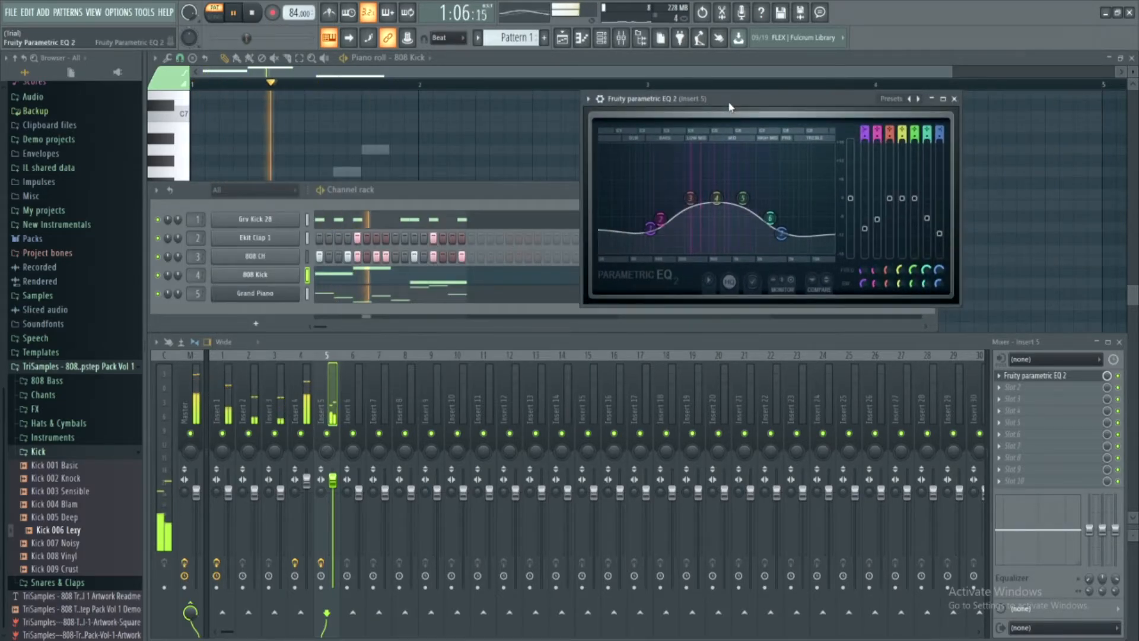
drag(730, 106, 712, 107)
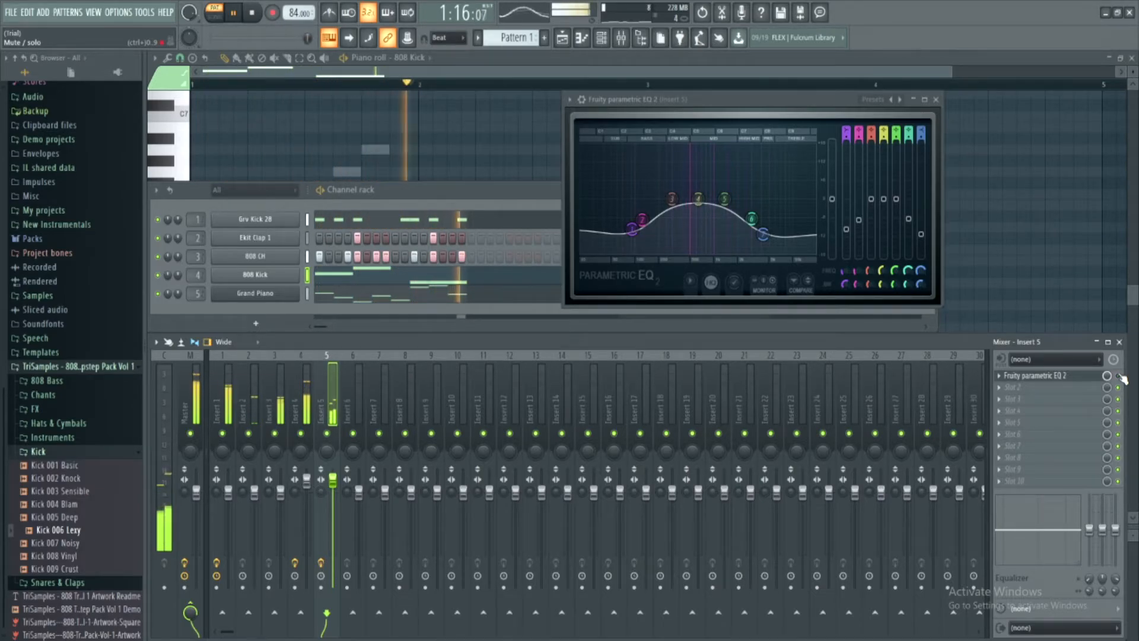
click(260, 12)
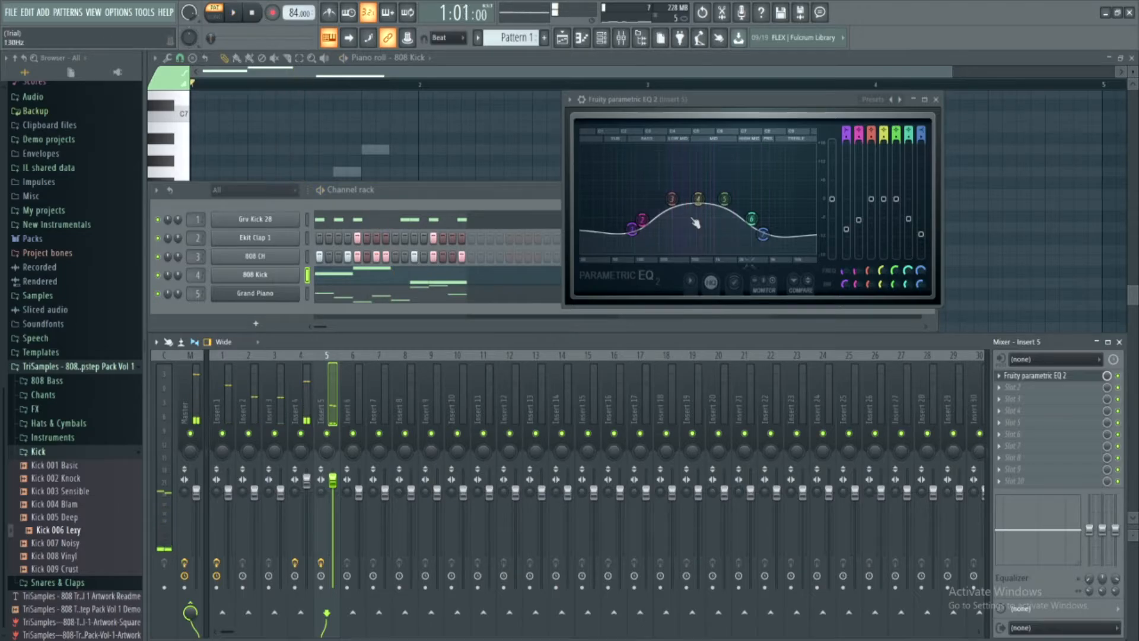
Step: Load Fruity Reeverb 2 into the second effect slot of Insert 5, increase its room size, and close the equalizer
click(1021, 390)
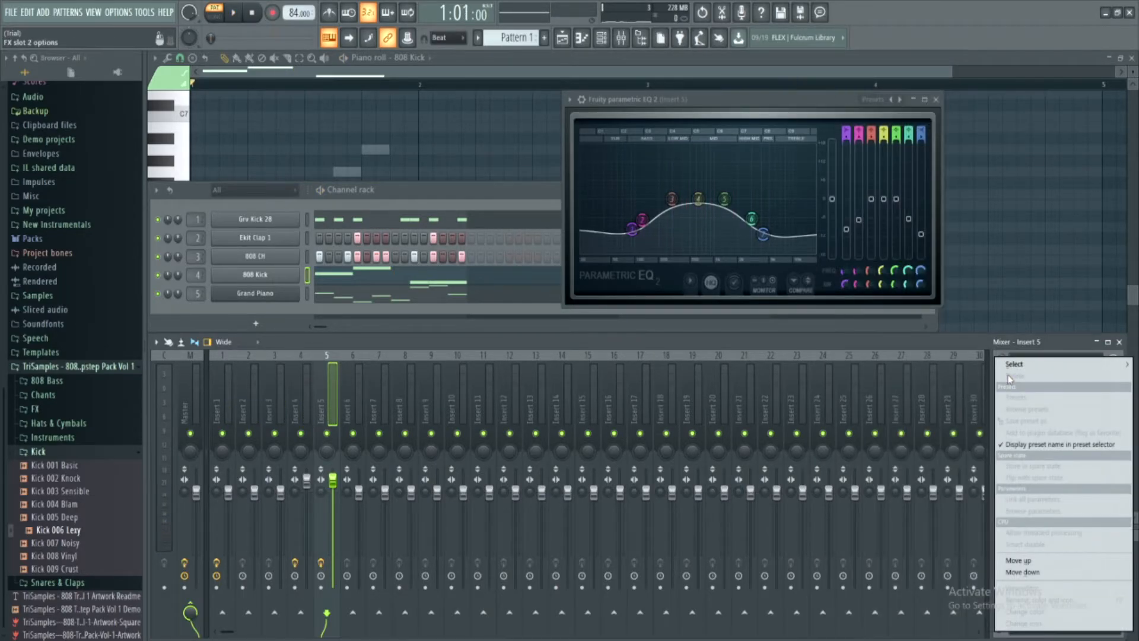
mouse_move(1020, 365)
click(834, 165)
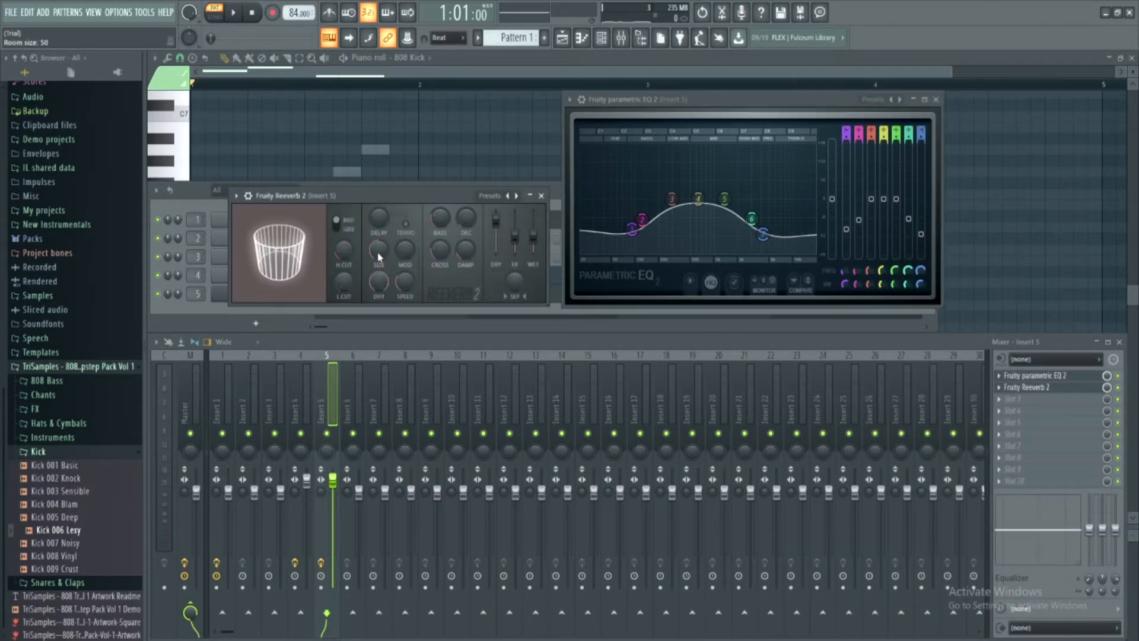
click(936, 100)
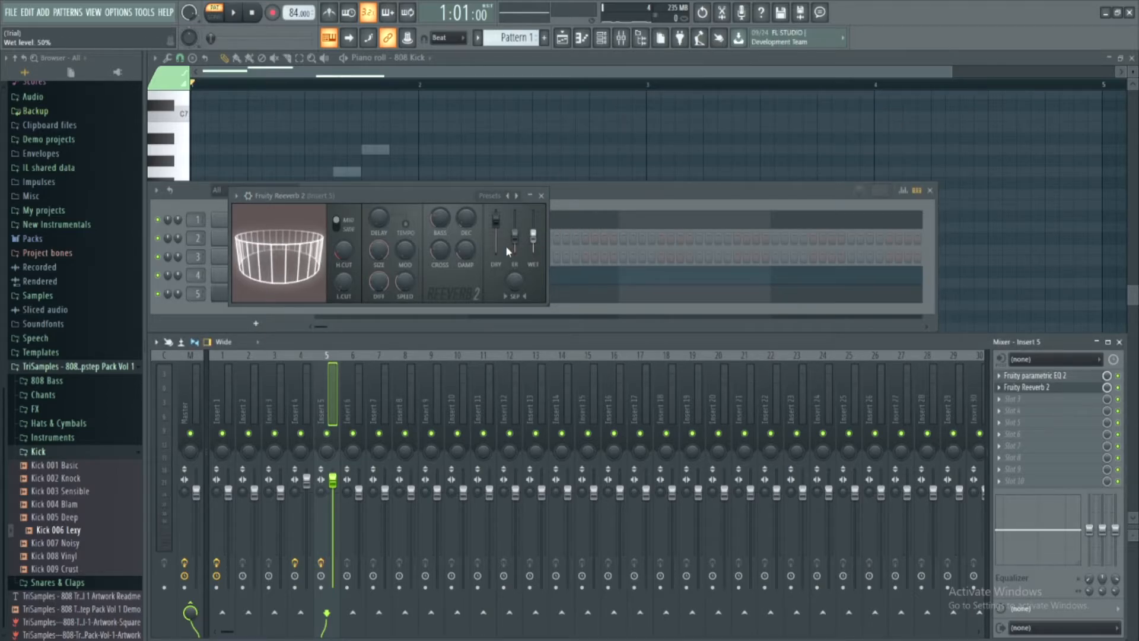
Step: During playback, adjust the reverb's wet level and lower its dry level to 62%, stop playback, and close the reverb
click(235, 11)
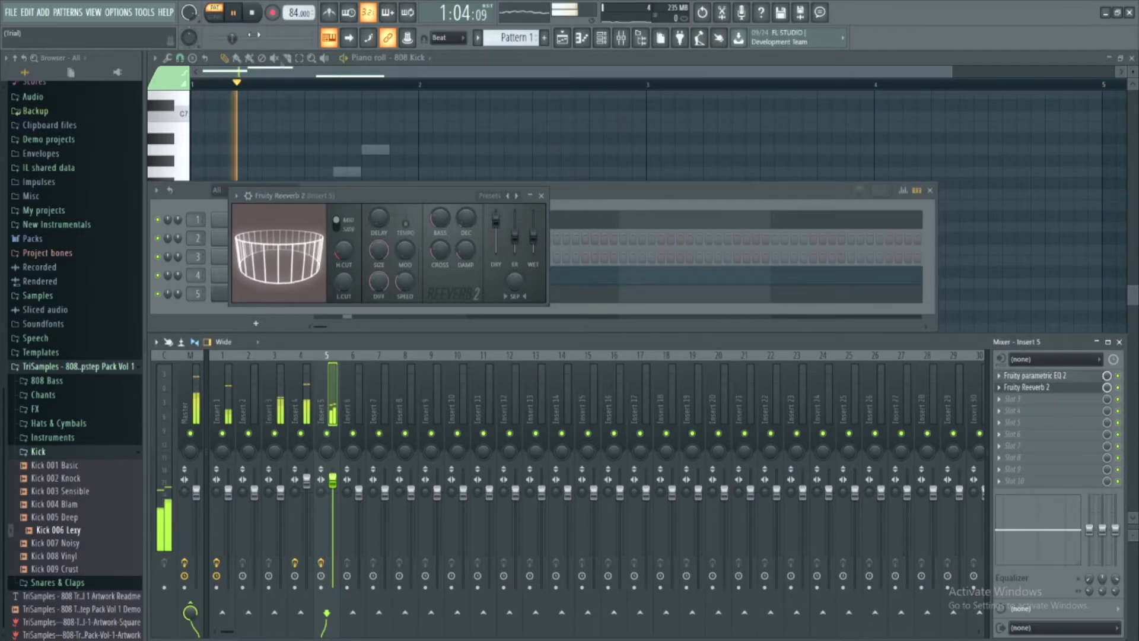
scroll(541, 250, up, 5)
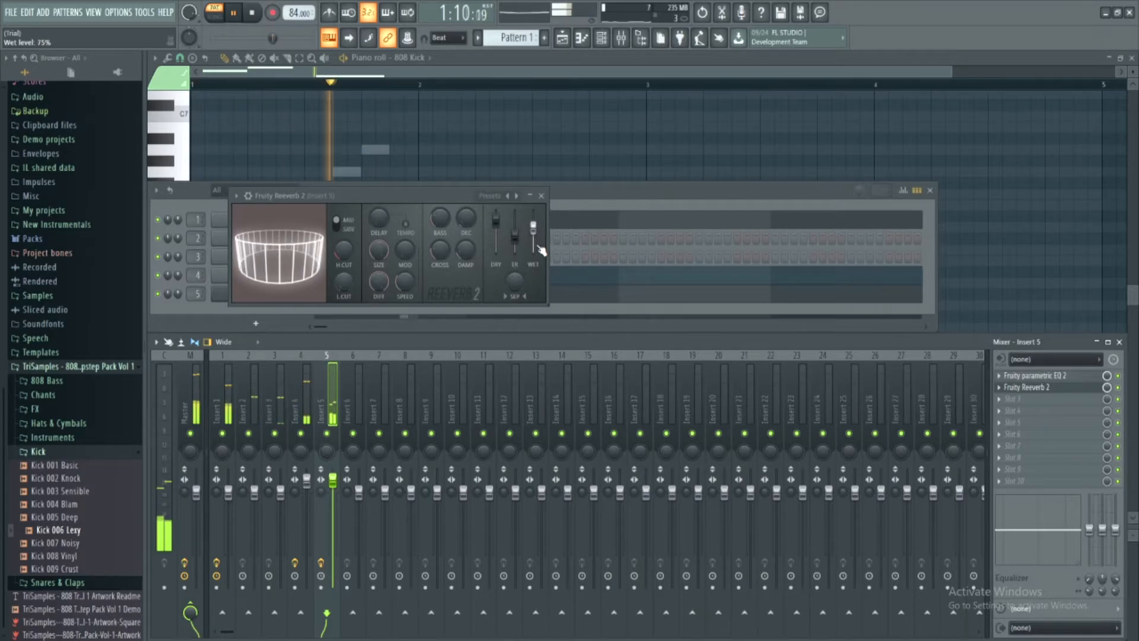
scroll(498, 229, down, 4)
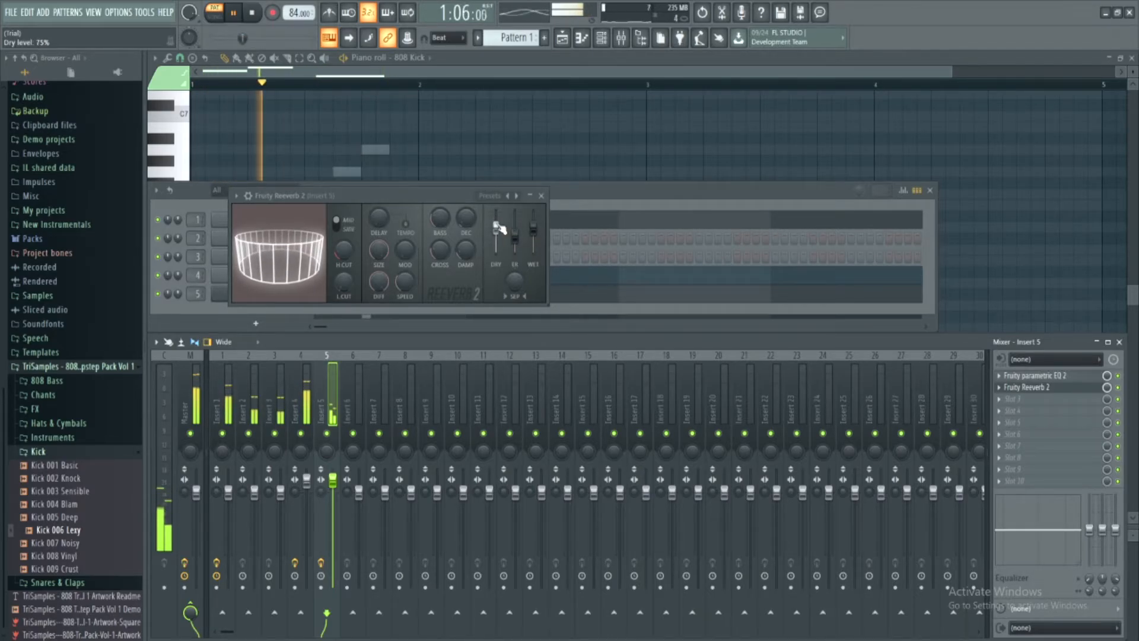
scroll(537, 231, down, 4)
scroll(537, 231, up, 3)
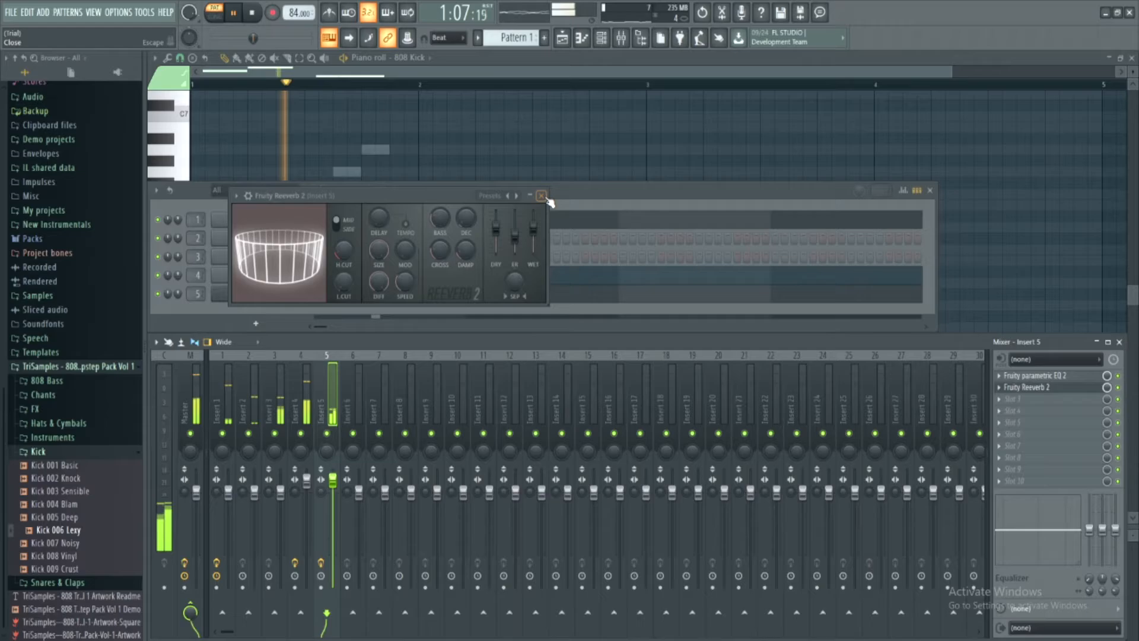
scroll(498, 226, down, 3)
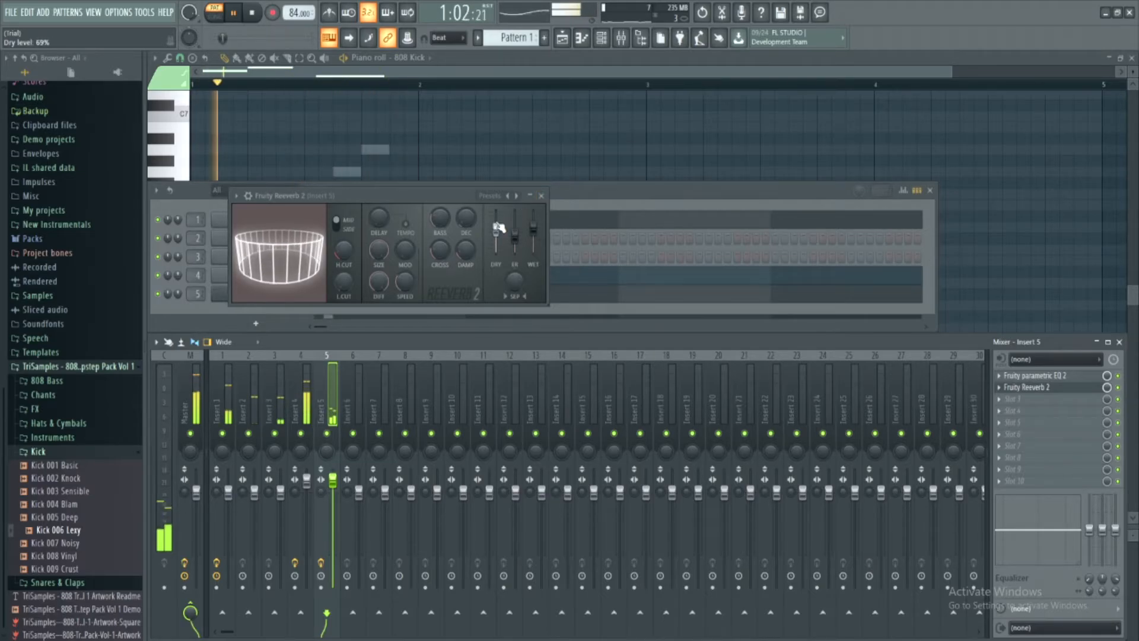
drag(497, 227, 498, 226)
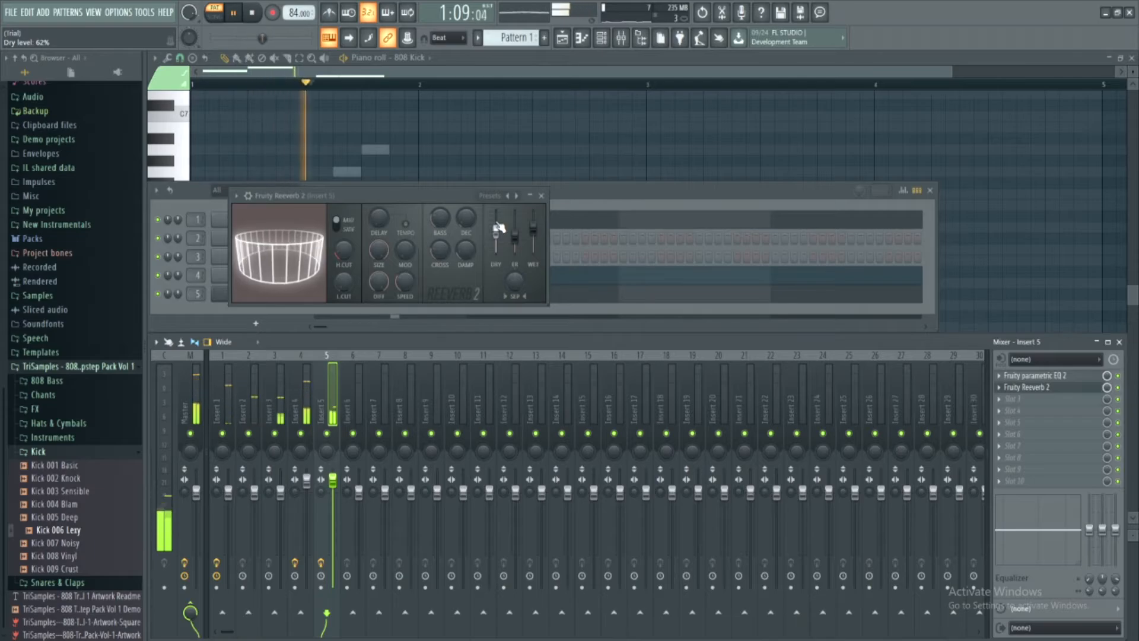
click(259, 16)
click(262, 18)
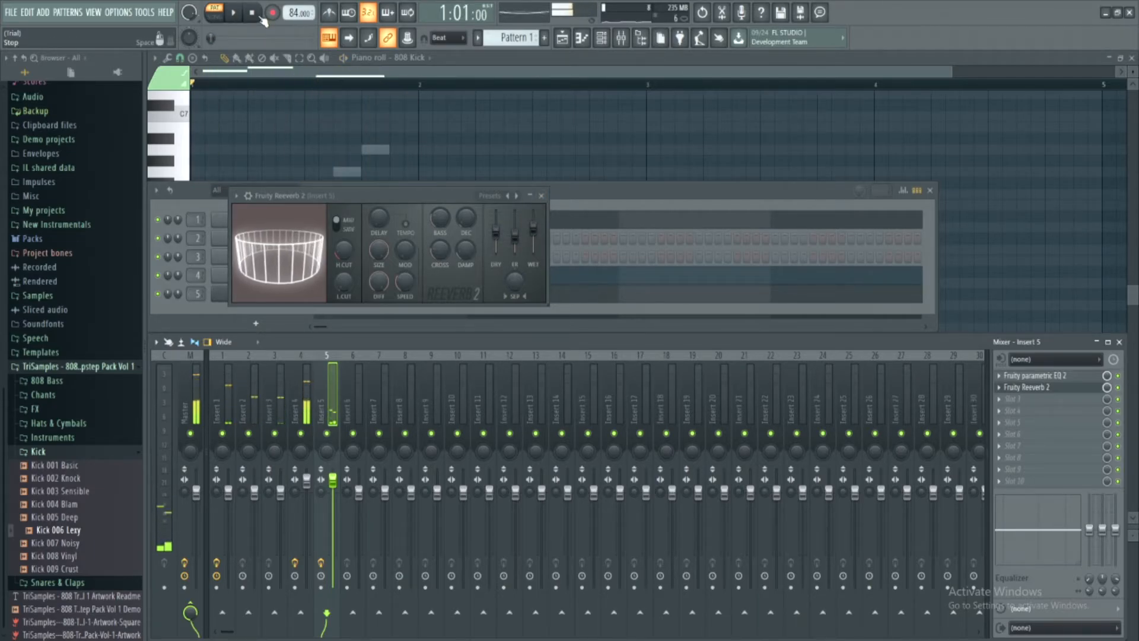
click(541, 196)
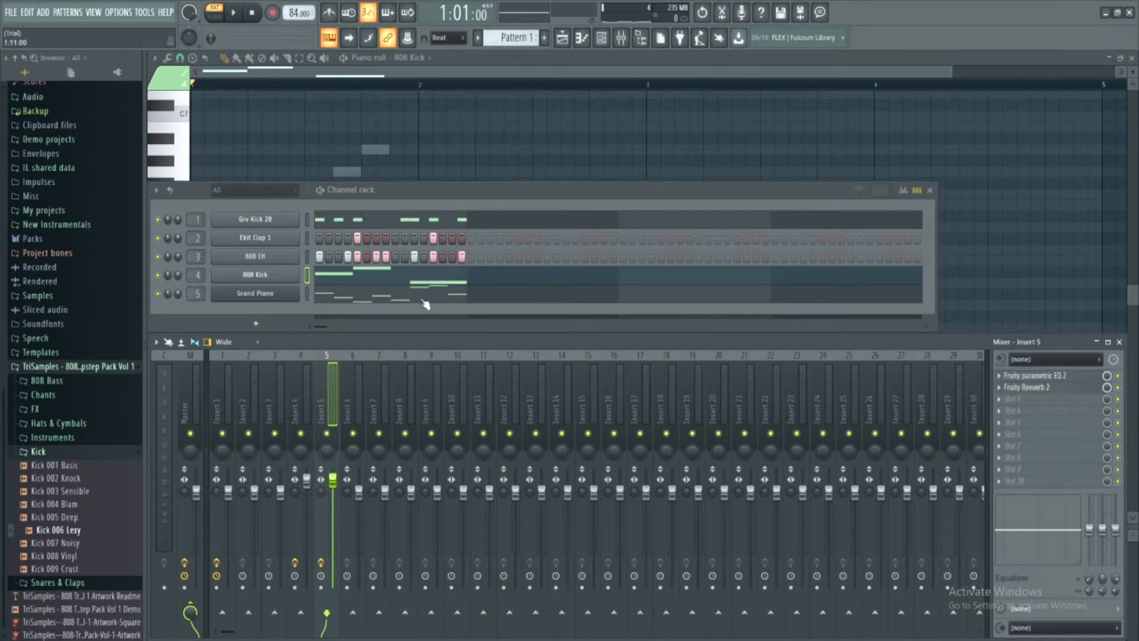
Step: While the pattern plays, lower the volume of Insert 1 and Insert 4 slightly and raise Insert 5 a little, and stop playback
drag(621, 191, 766, 130)
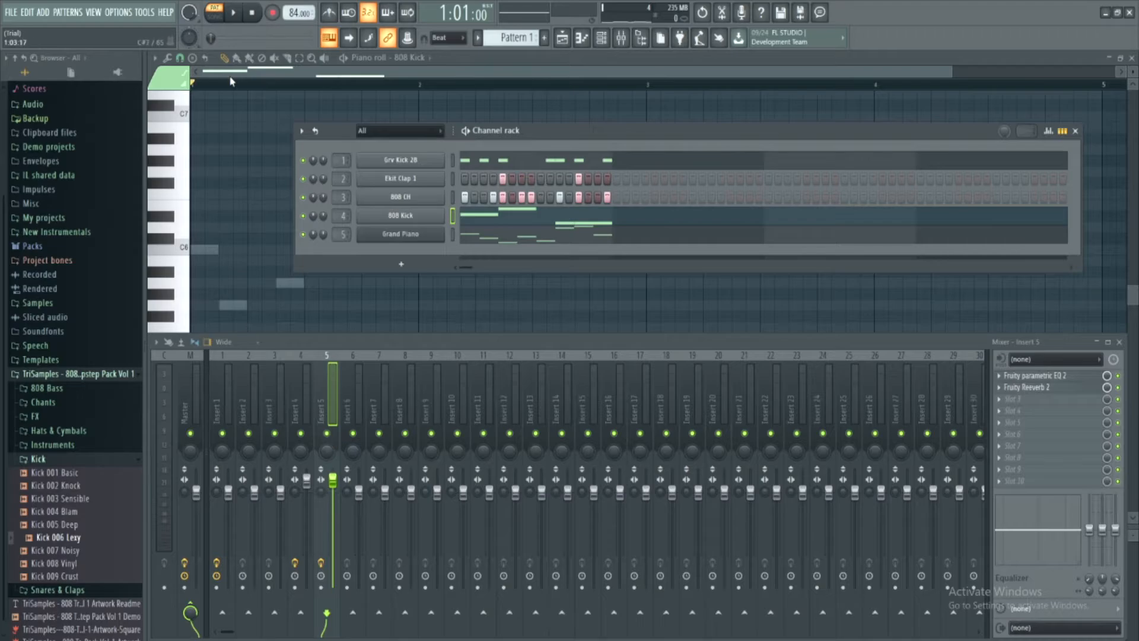
click(232, 18)
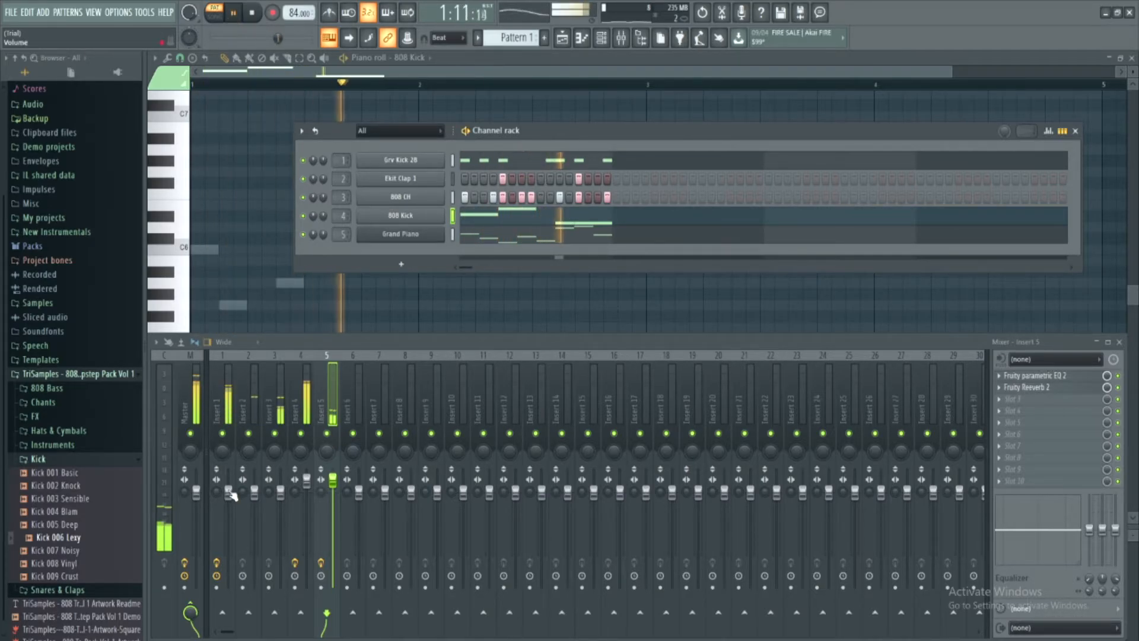
drag(228, 492, 229, 503)
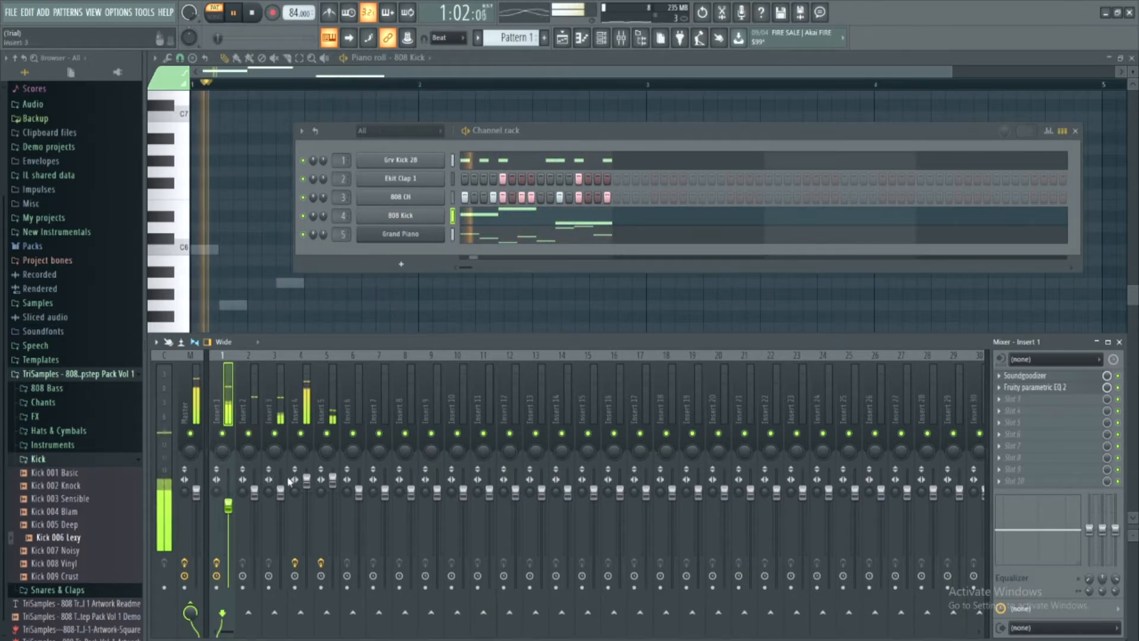
drag(308, 483, 317, 495)
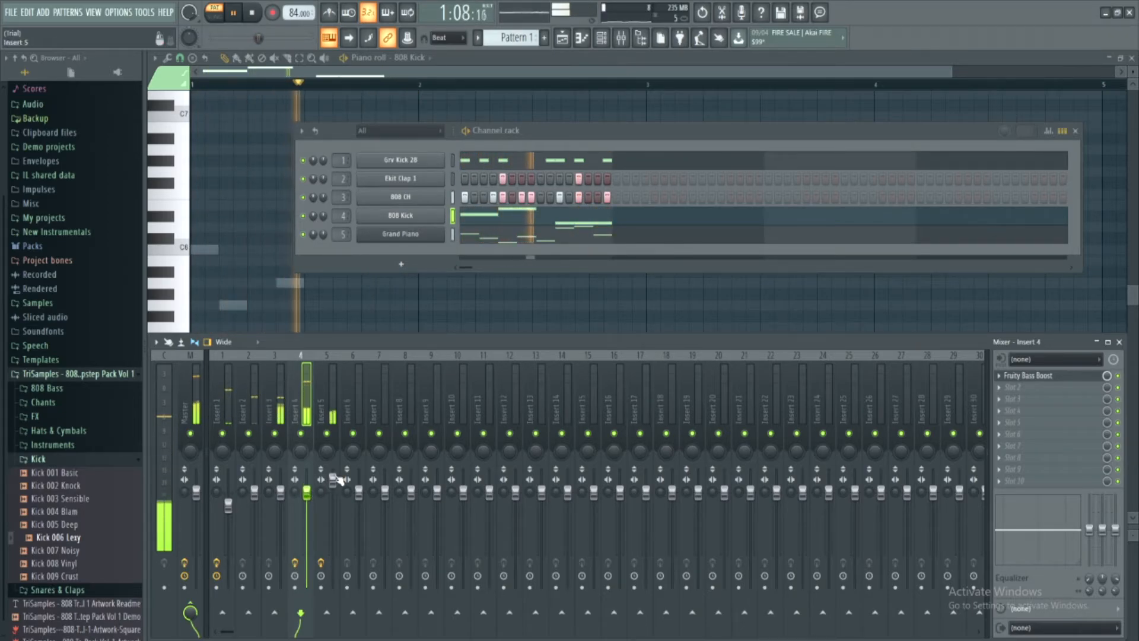
drag(335, 481, 336, 474)
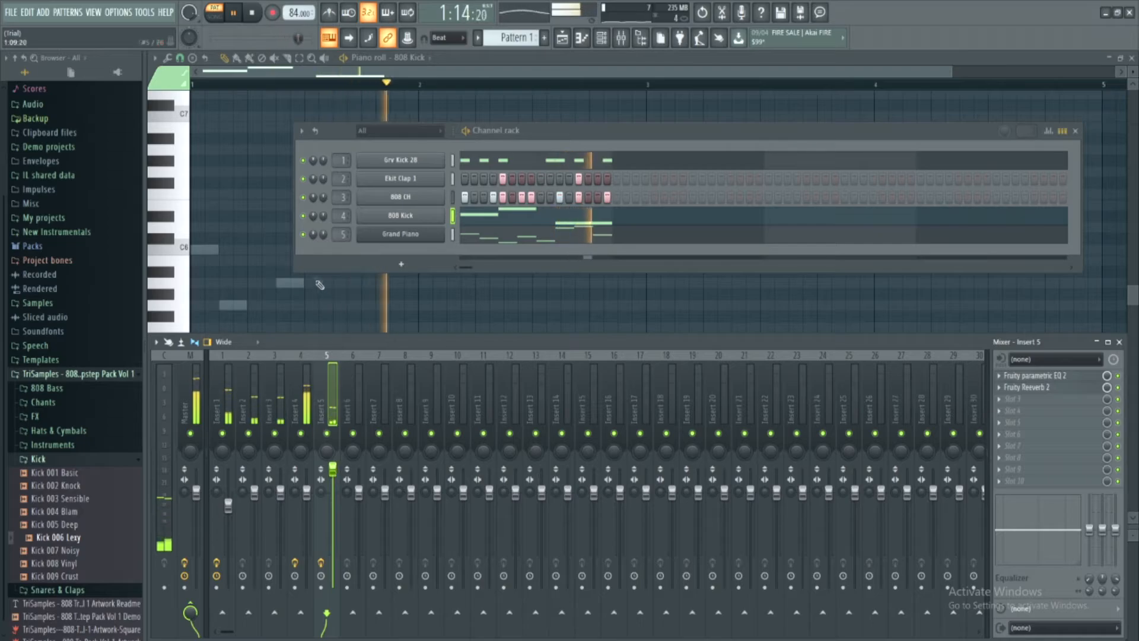
click(253, 17)
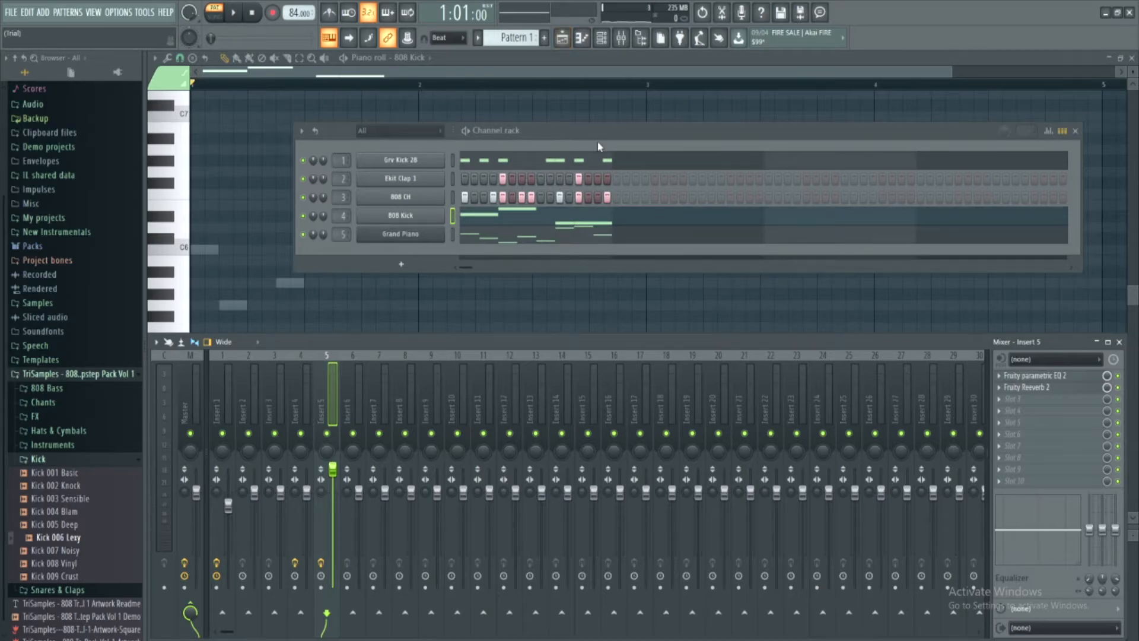
Step: Browse the Packs library to the Drums Percussion folder and preview the 808 Conga and 808 Cowbell samples
drag(592, 138, 544, 139)
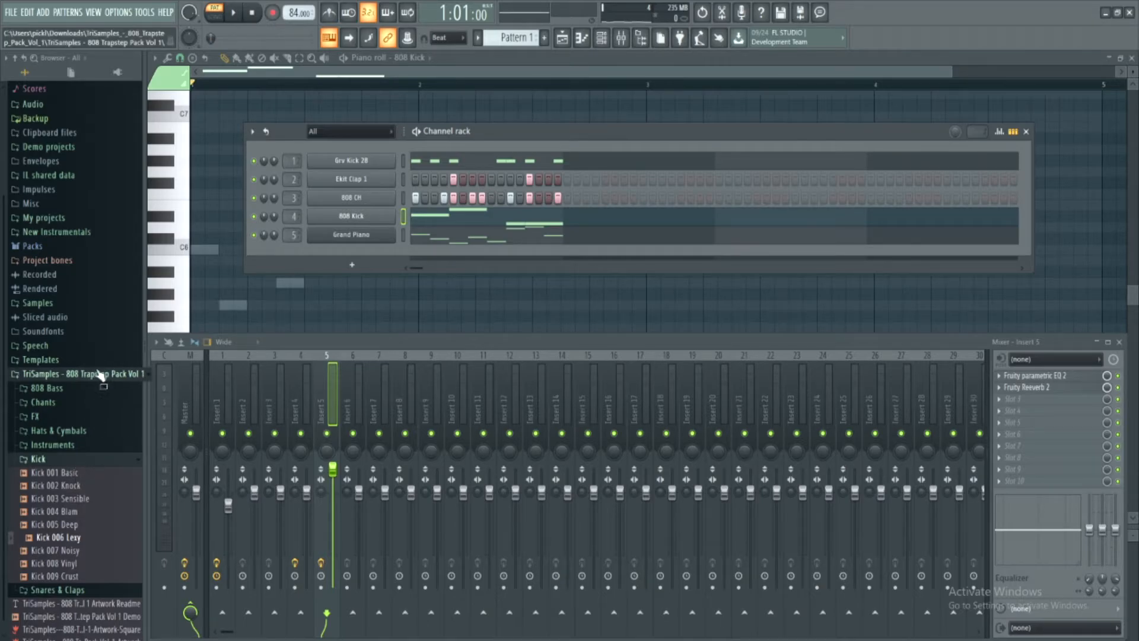
click(42, 247)
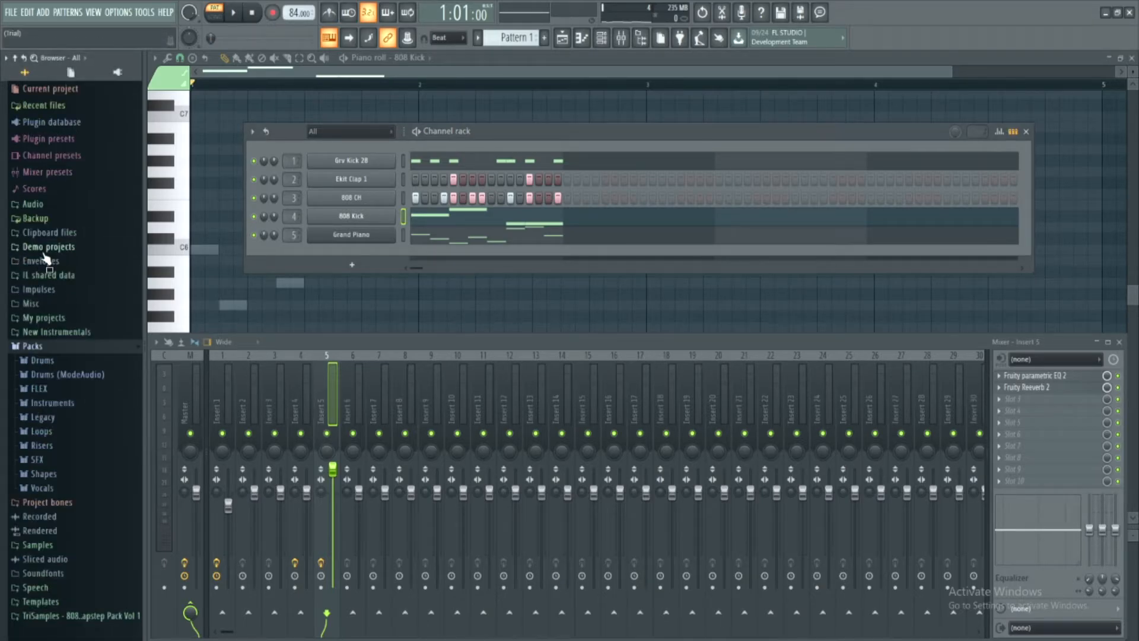
click(52, 403)
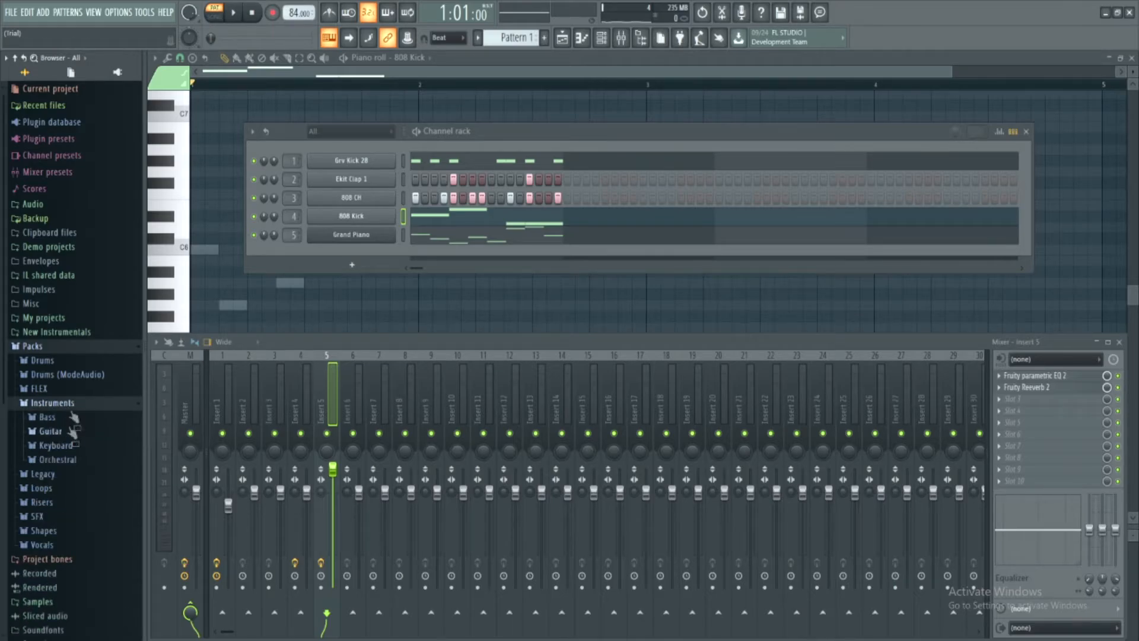
click(70, 366)
click(66, 432)
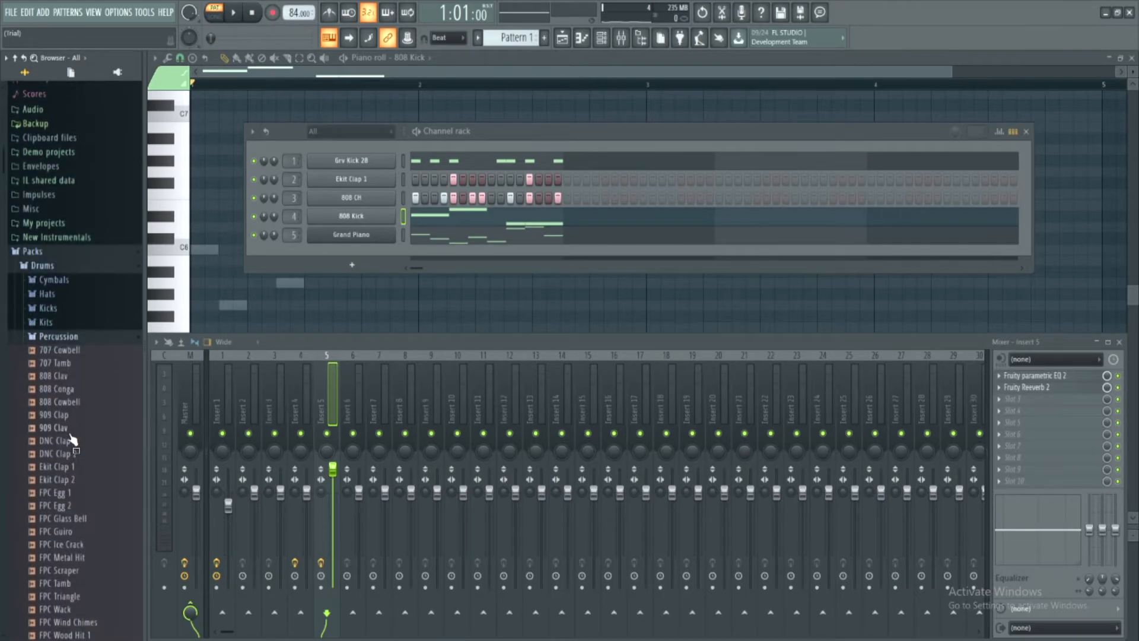
click(79, 387)
click(75, 402)
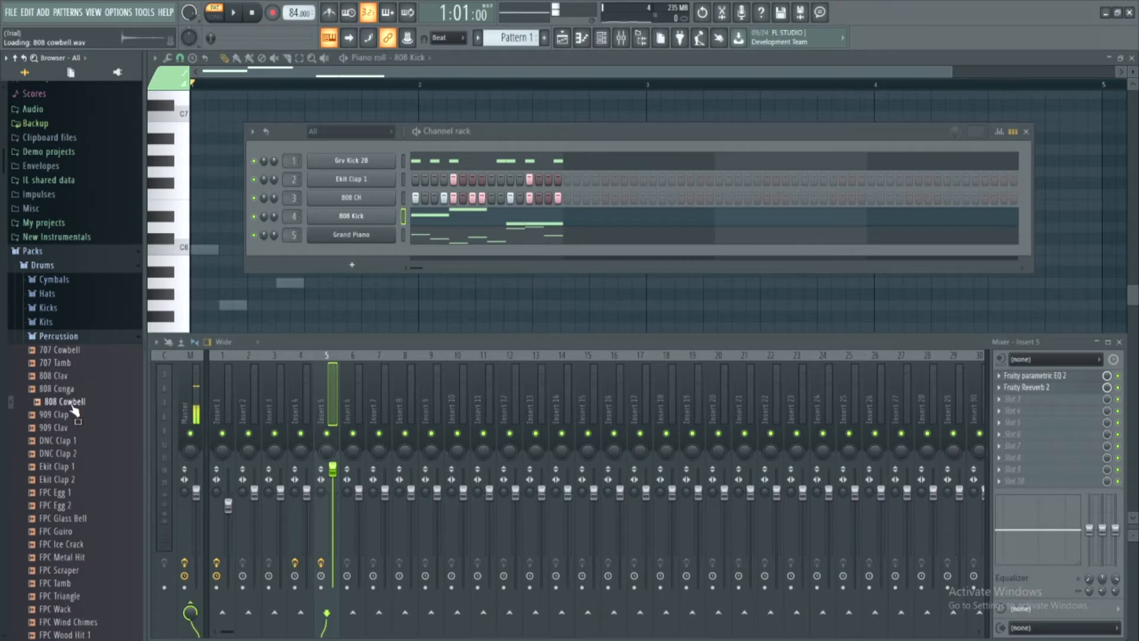
Step: Preview the FPC percussion samples from FPC Guiro to FPC Wood Hit 1
click(85, 532)
click(83, 544)
click(83, 559)
click(81, 572)
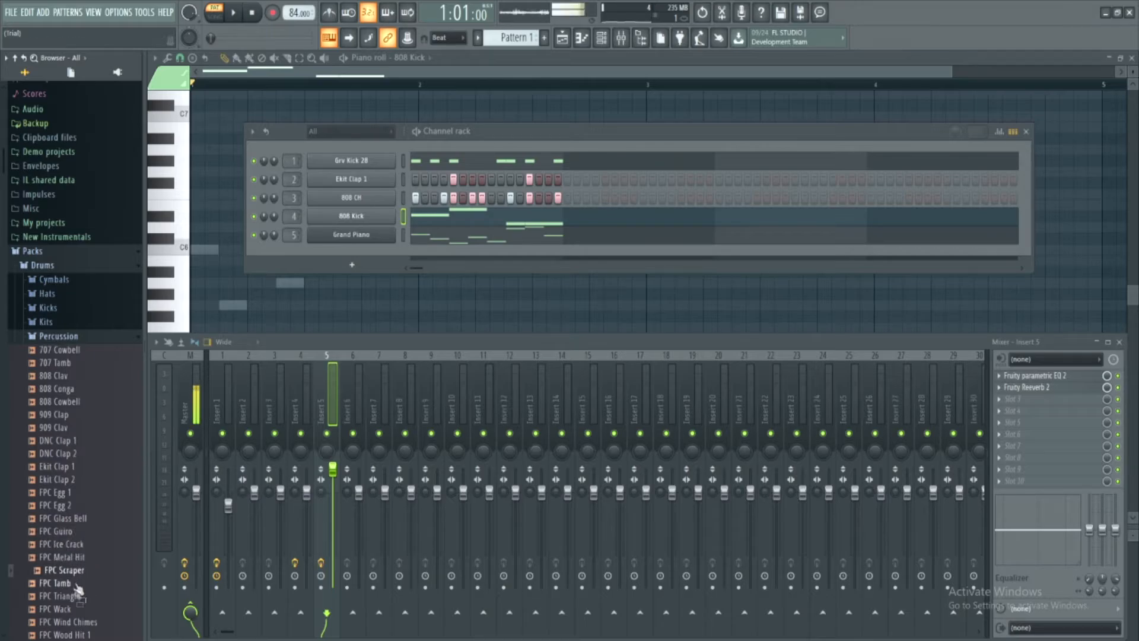
click(75, 584)
click(68, 598)
click(72, 622)
click(74, 635)
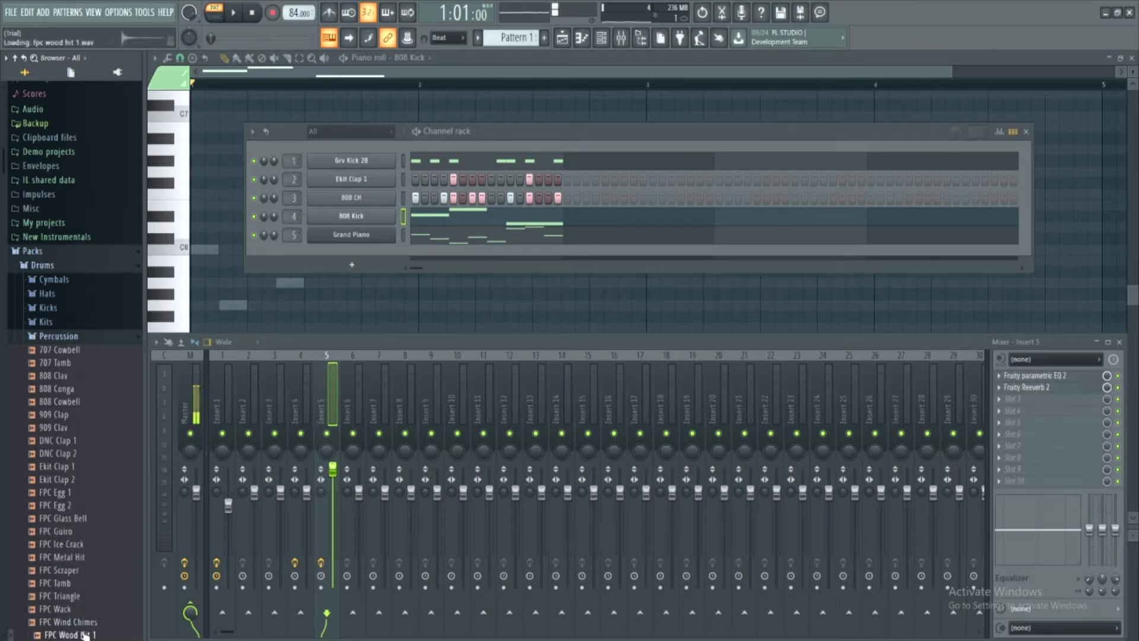
Step: Preview a run of further samples in the Percussion folder, continuing down to Grv Perc 10
scroll(77, 629, down, 3)
click(107, 491)
click(95, 505)
click(89, 518)
click(83, 531)
click(83, 544)
click(81, 559)
click(85, 583)
click(86, 610)
click(88, 621)
click(91, 634)
scroll(101, 600, down, 3)
click(99, 504)
click(92, 495)
click(87, 519)
click(80, 557)
click(83, 608)
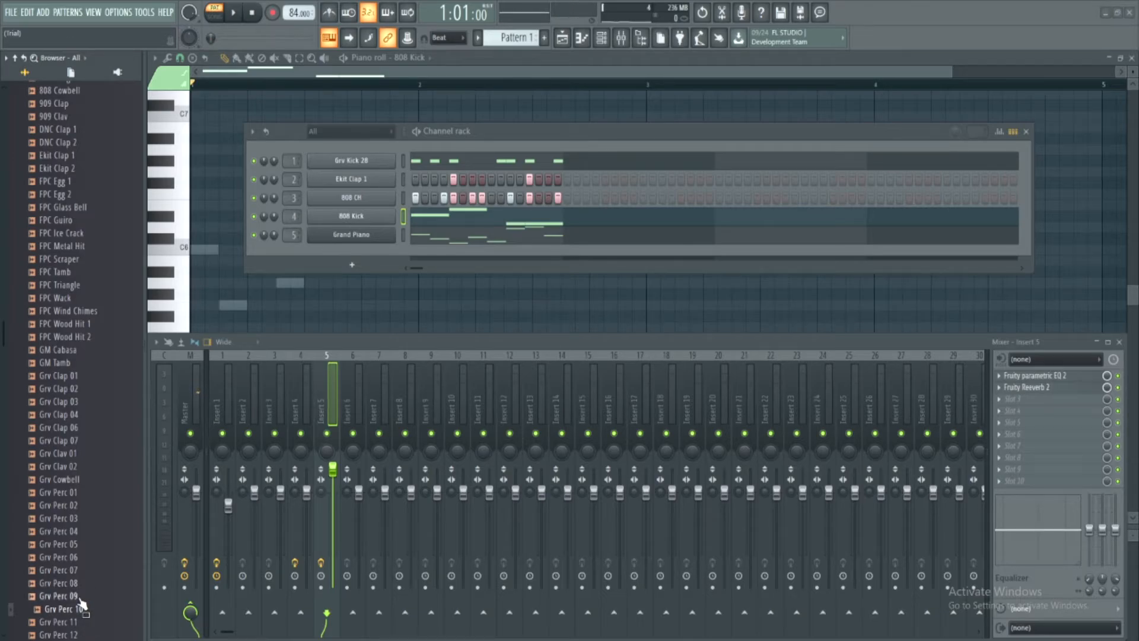
key(super+c)
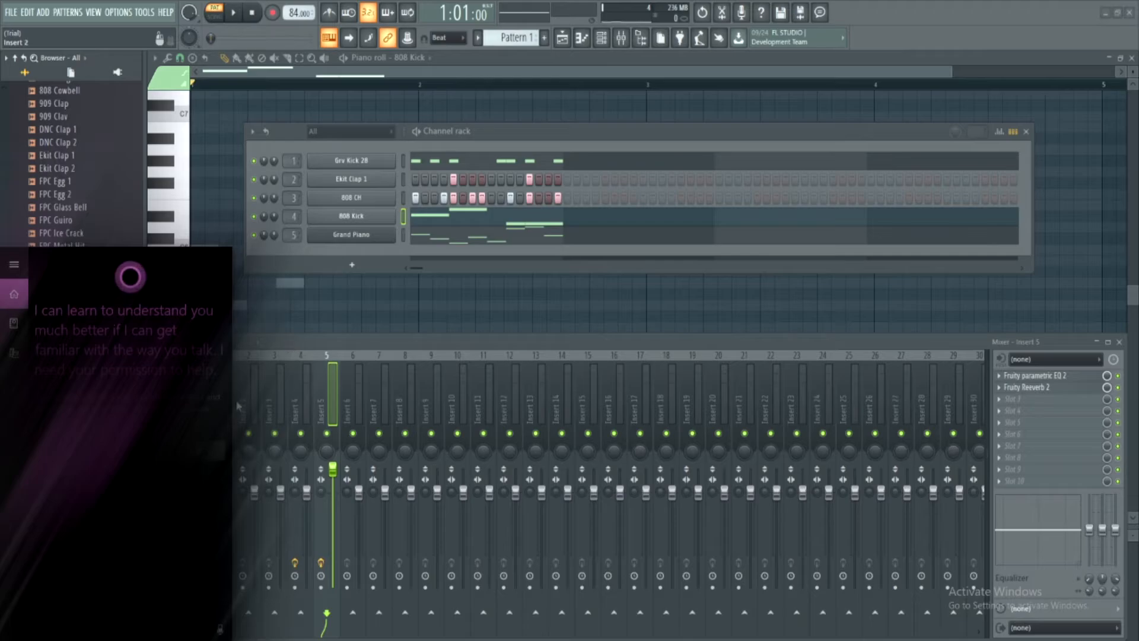
click(308, 346)
Step: Preview the samples at the end of the Percussion folder, working backward from SC Clap to Linn Conga
scroll(71, 202, down, 6)
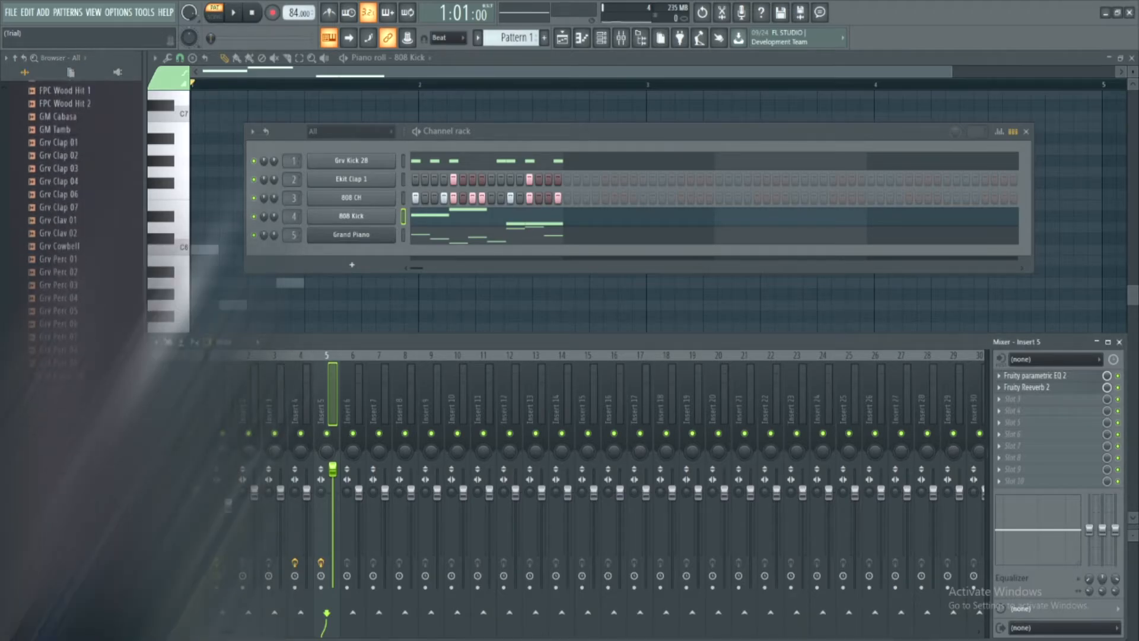
click(86, 609)
click(88, 595)
click(89, 583)
click(89, 572)
click(83, 559)
click(74, 533)
click(72, 521)
click(75, 509)
click(86, 467)
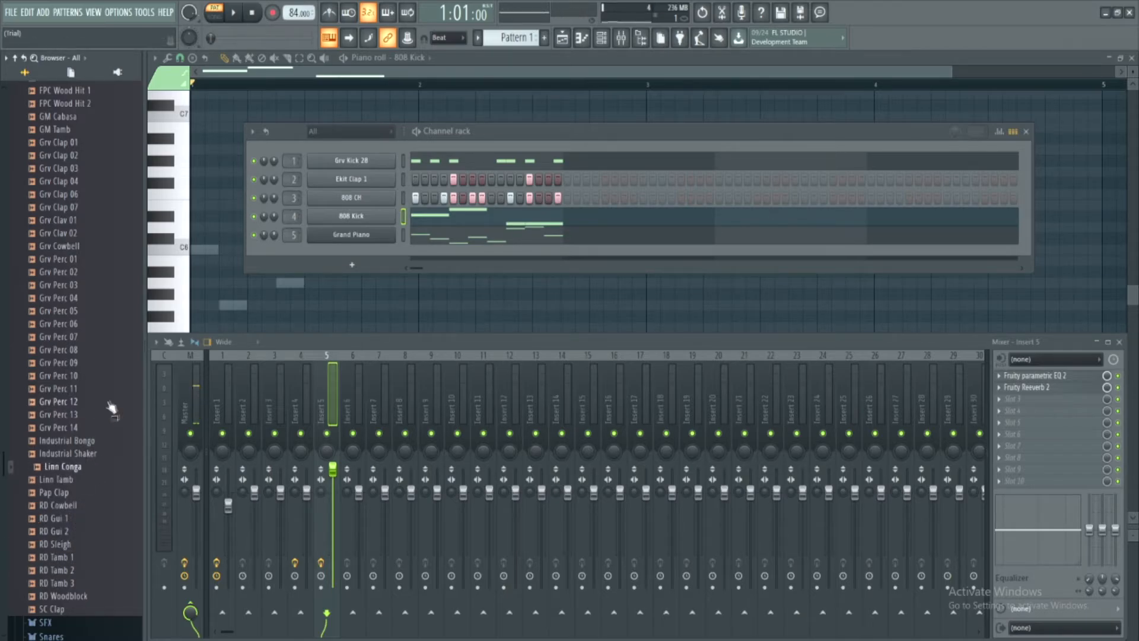
Step: Examine the Legacy pack, including its HipHop drum samples and its Vocals folder
scroll(113, 406, down, 4)
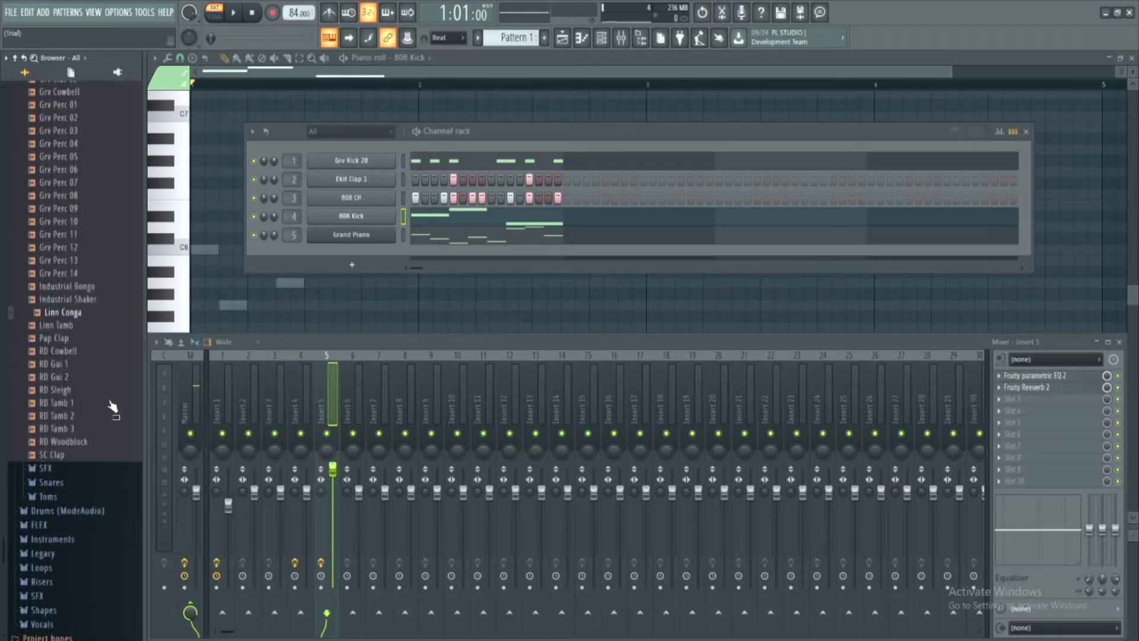
click(82, 554)
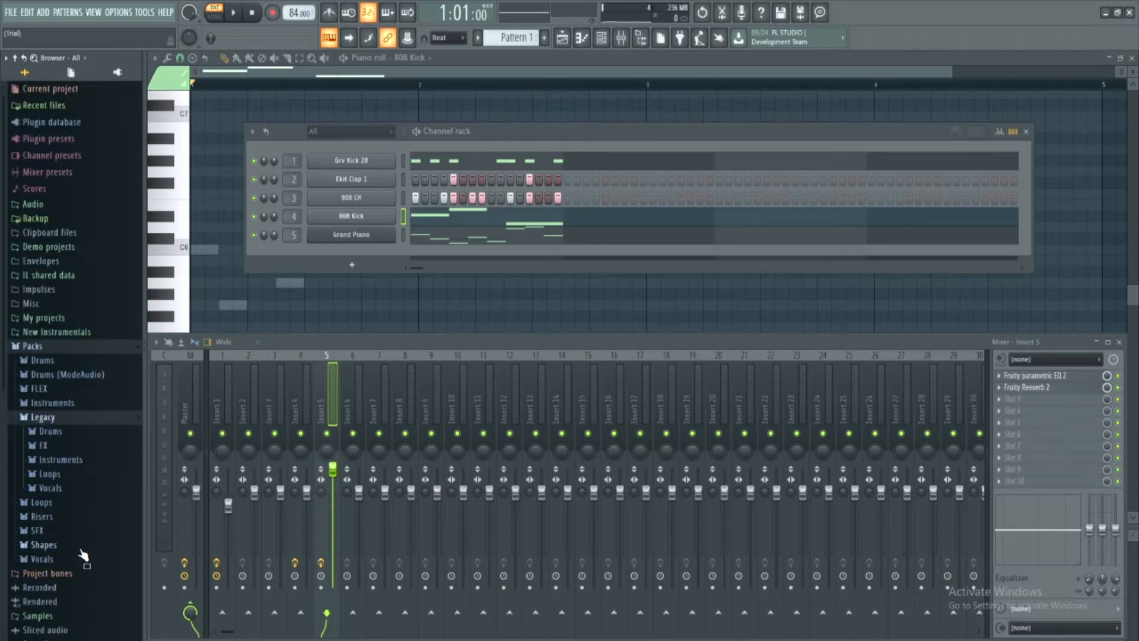
click(83, 433)
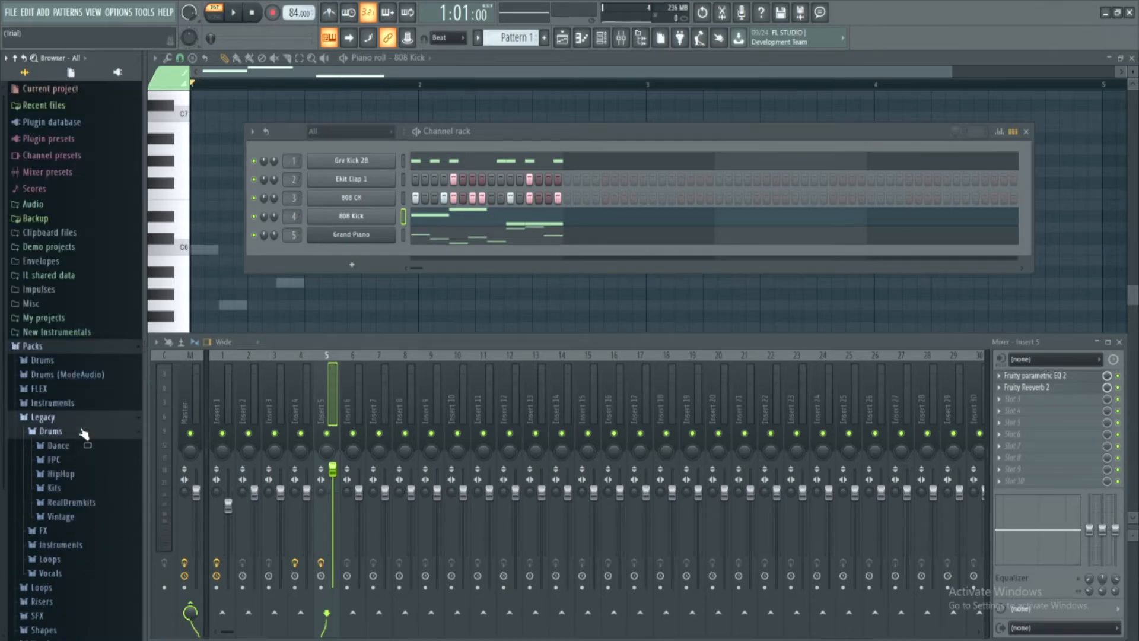
click(90, 474)
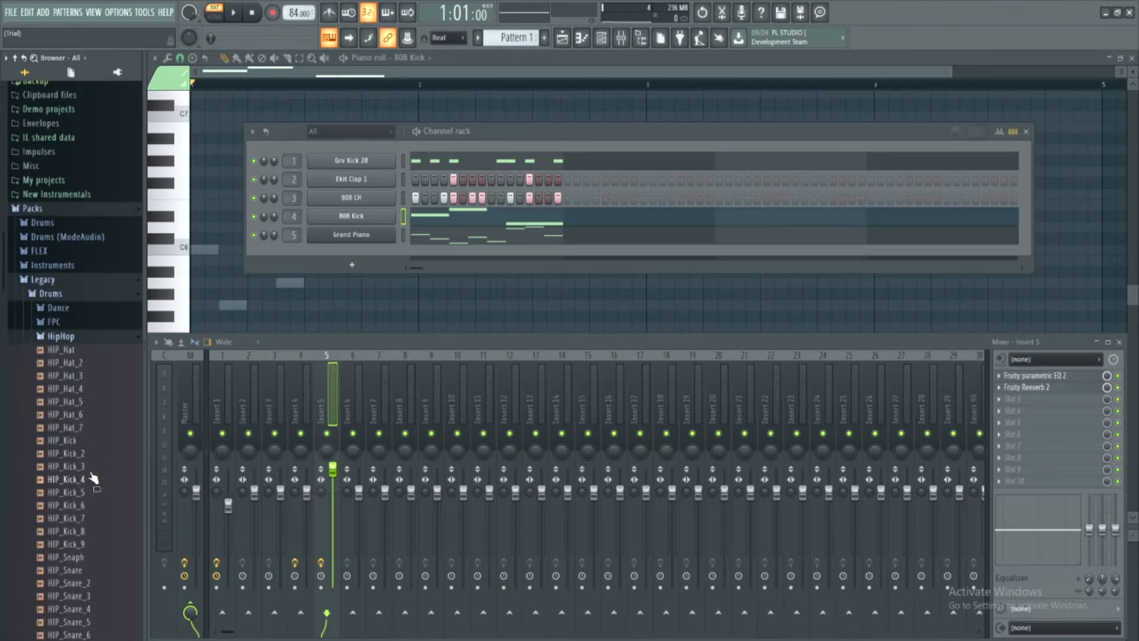
click(72, 338)
click(101, 435)
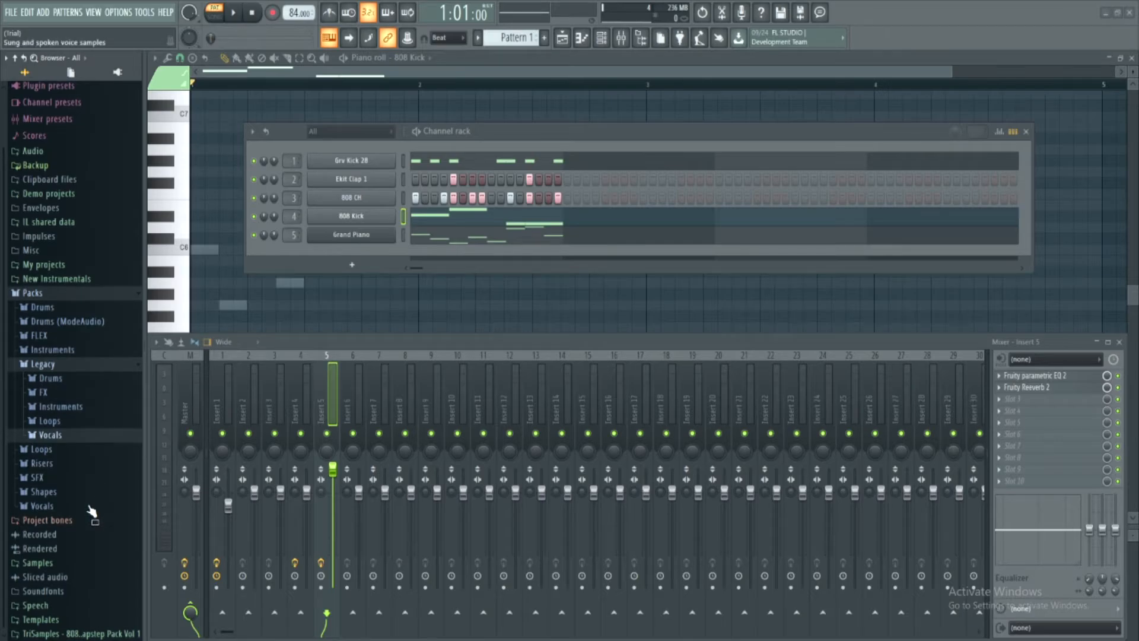
Step: Open the TriSamples 808 Trapstep Pack Vol 1 folder and preview its FX samples from Down Rise Fx to Zap 001
click(99, 634)
scroll(101, 634, down, 4)
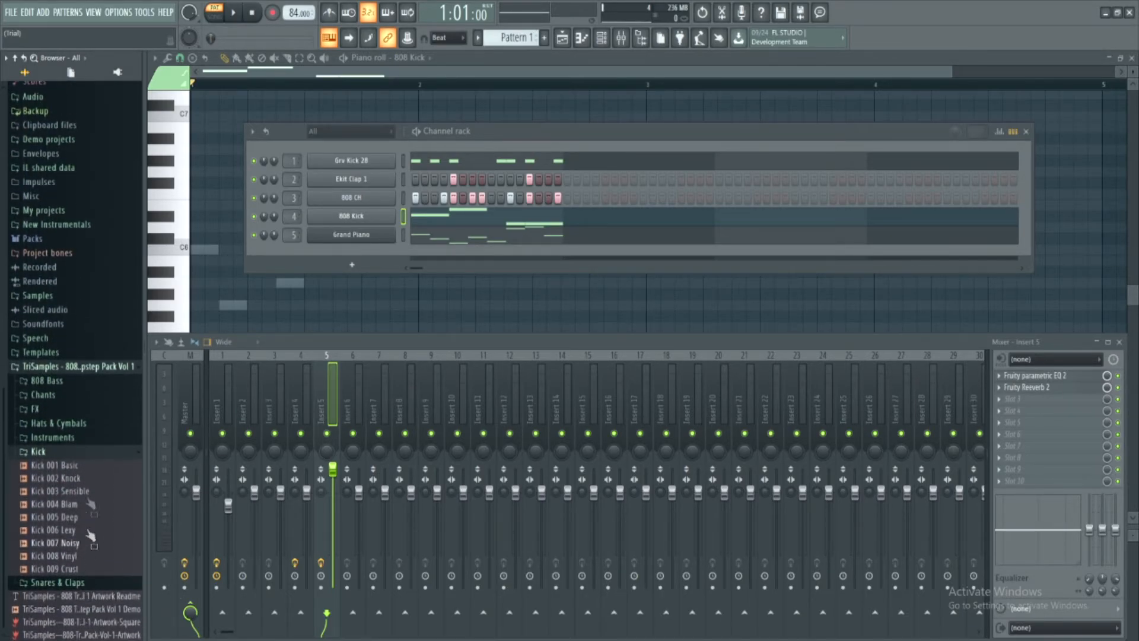
click(69, 455)
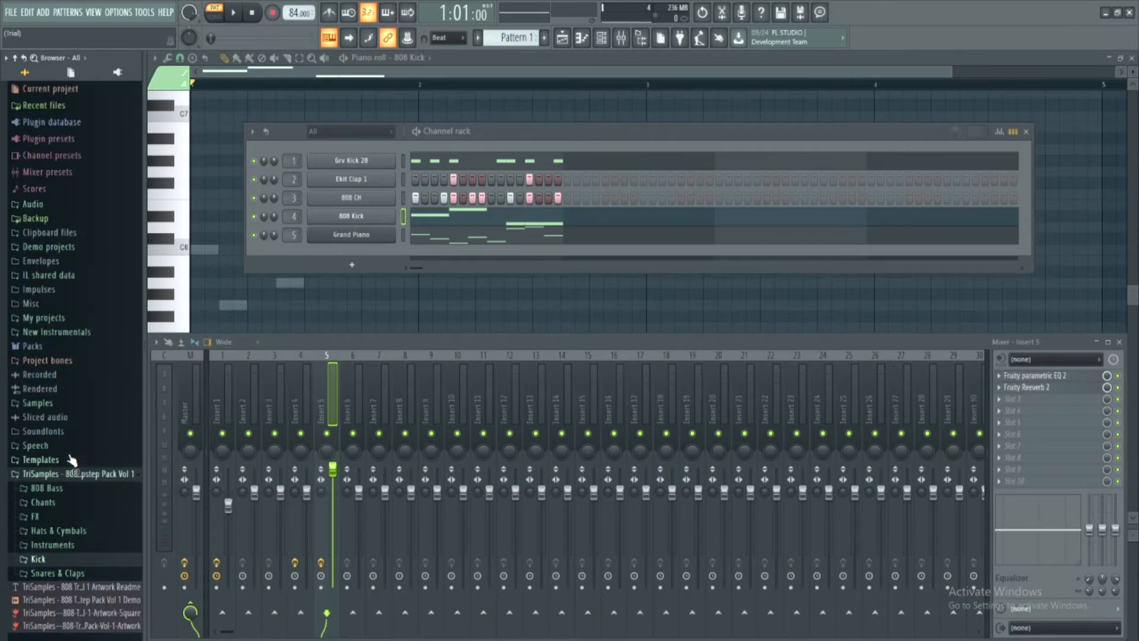
click(69, 516)
key(Down)
key(Down)
key(Down)
key(Down)
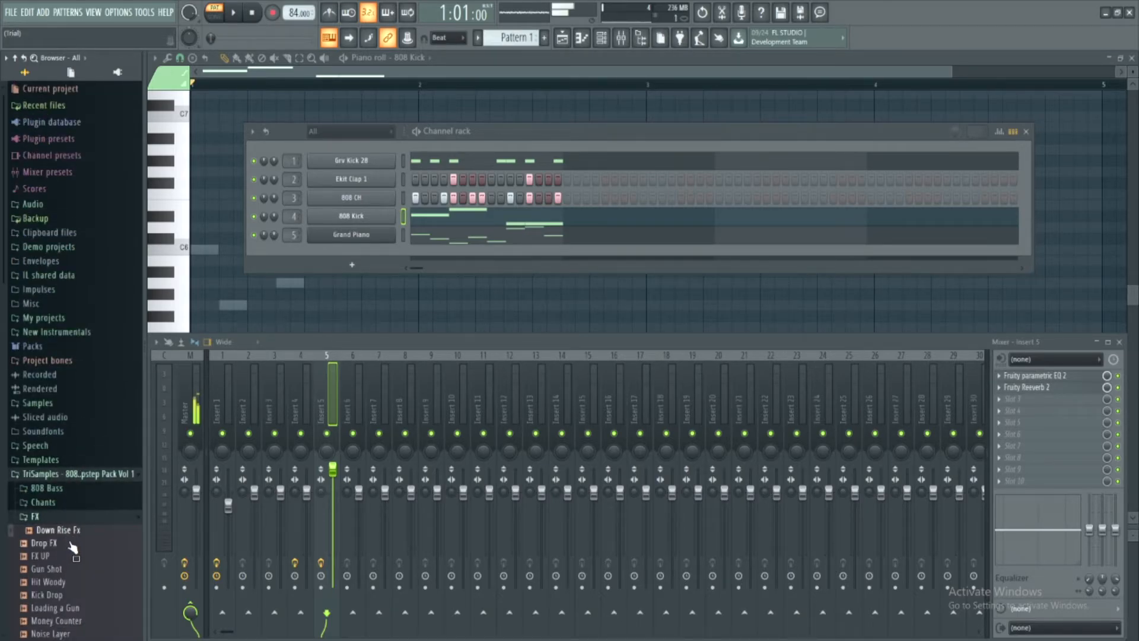
key(Down)
key(Down)
key(Down)
key(Down)
key(Down)
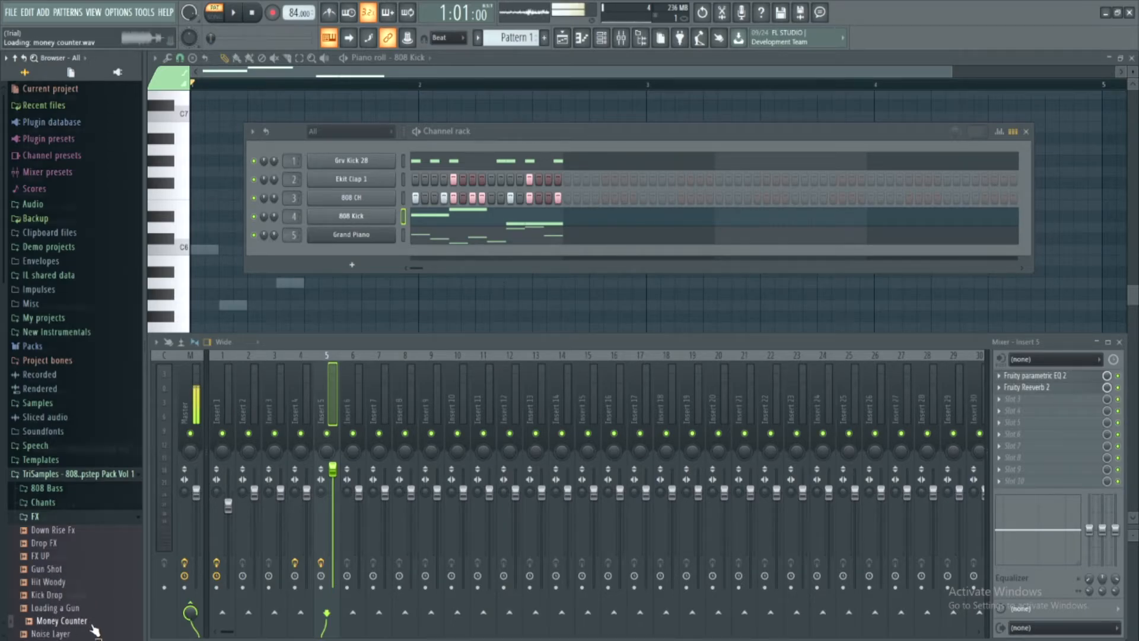
key(Down)
key(Down)
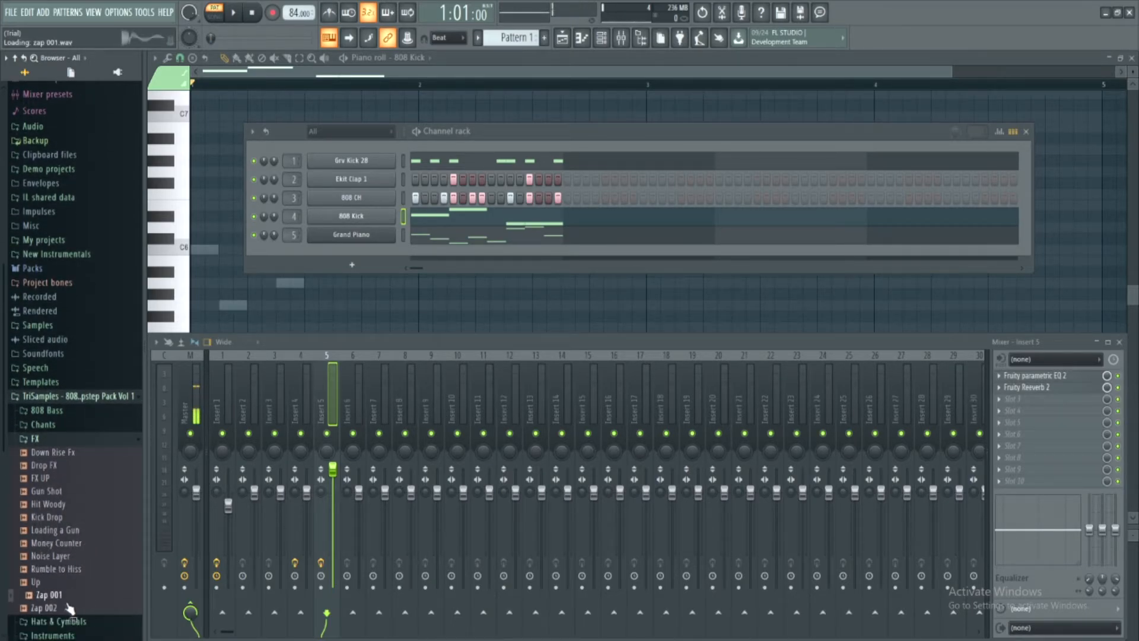
click(65, 439)
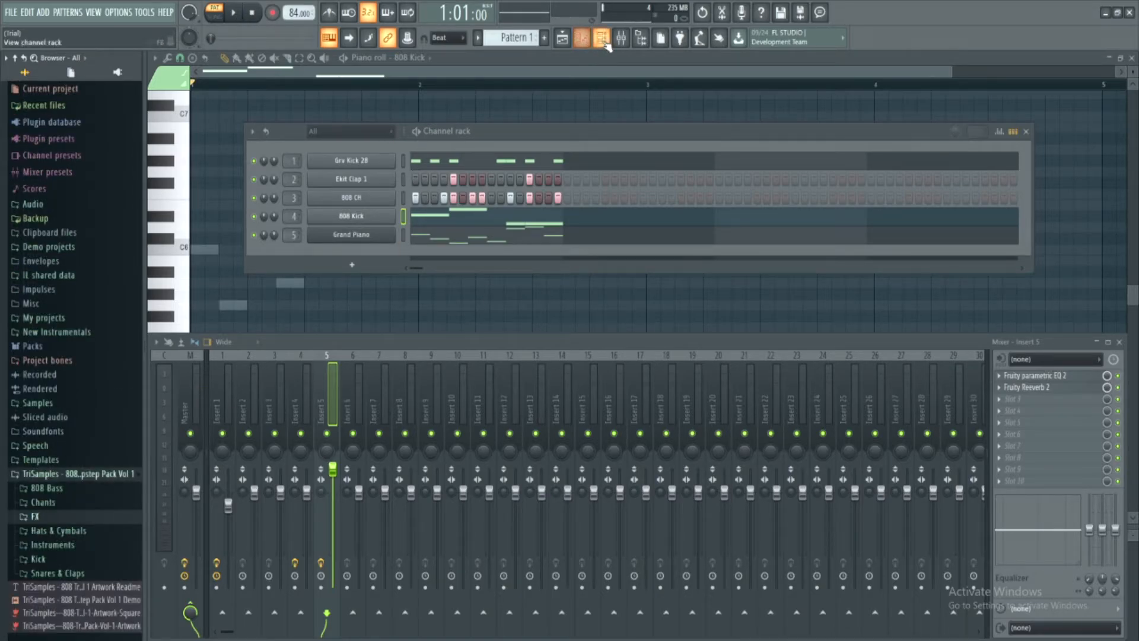
Step: Split Pattern 1 by channel into separate patterns and show them in the playlist
click(562, 37)
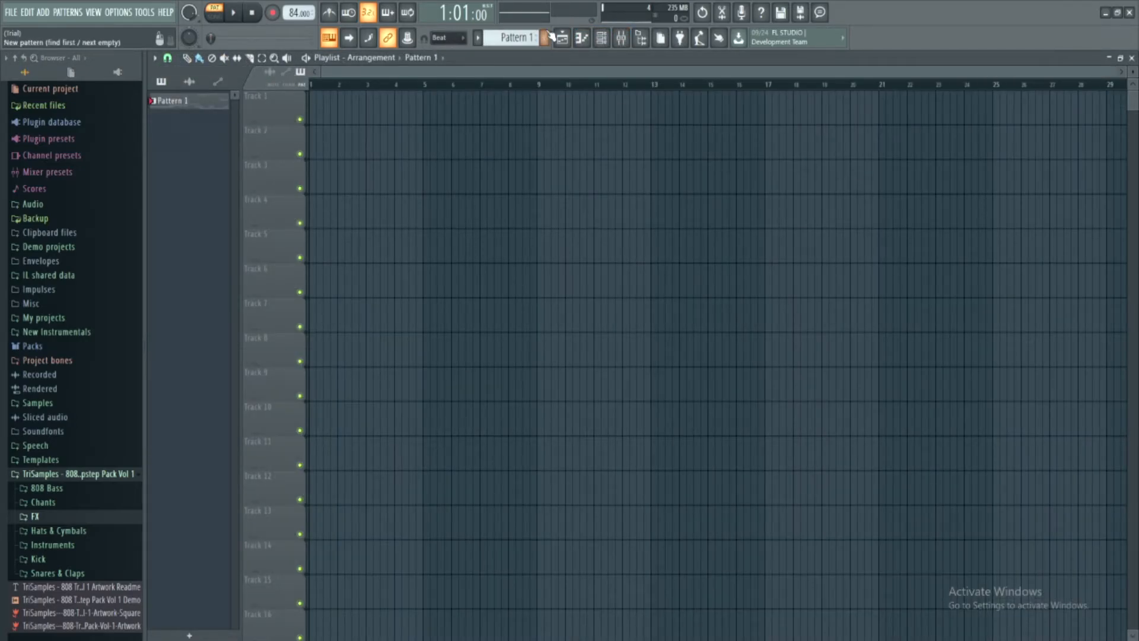
click(477, 38)
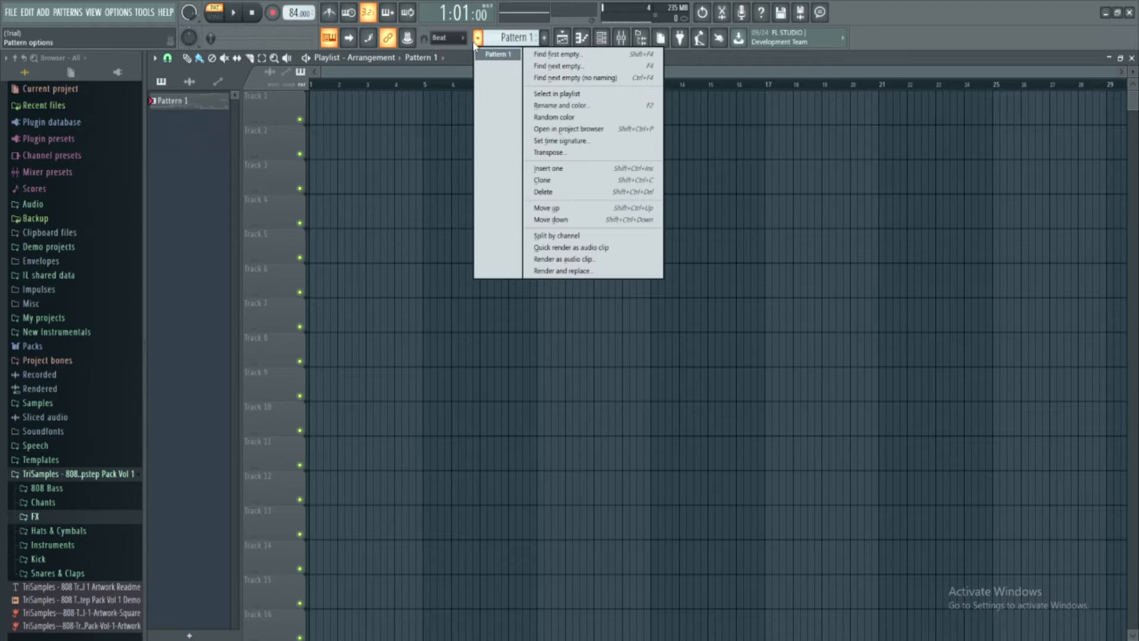
click(563, 238)
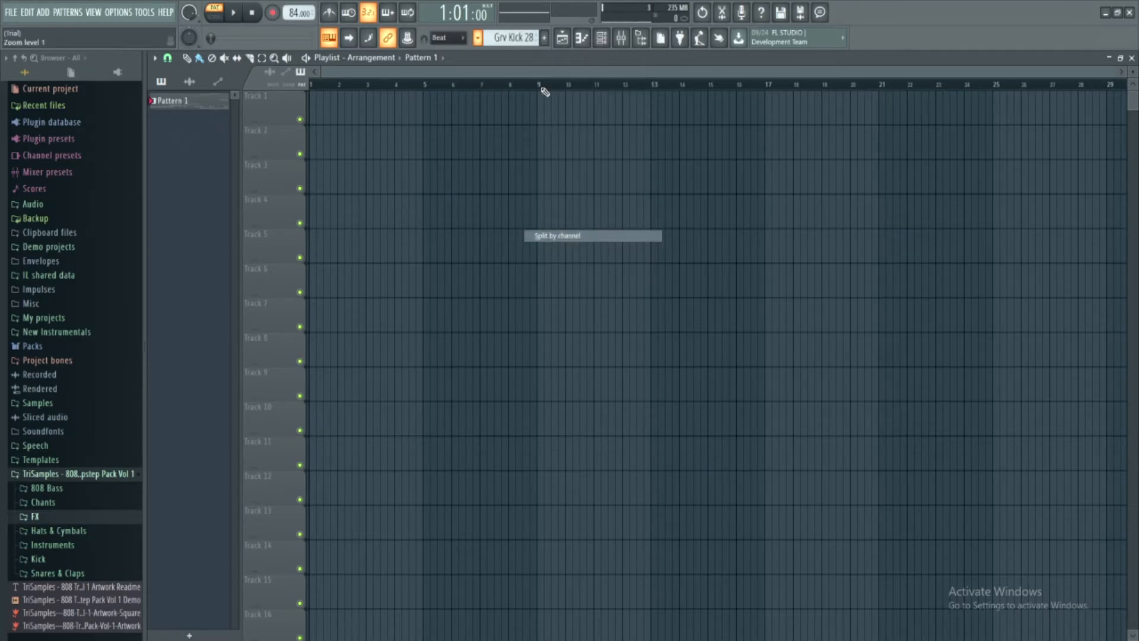
click(478, 38)
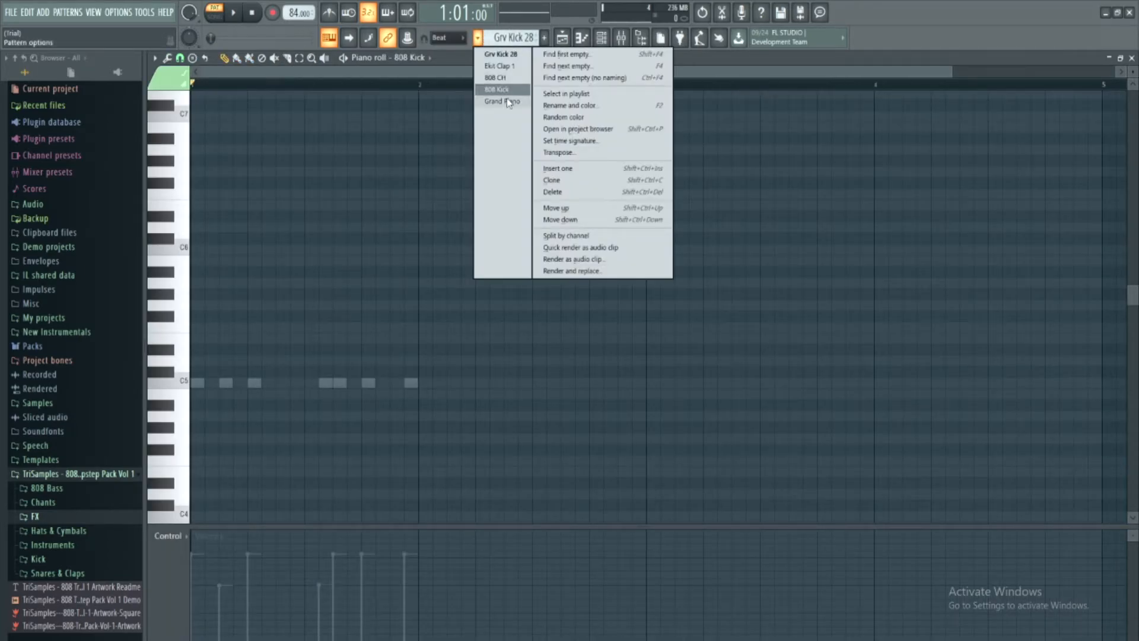
click(564, 38)
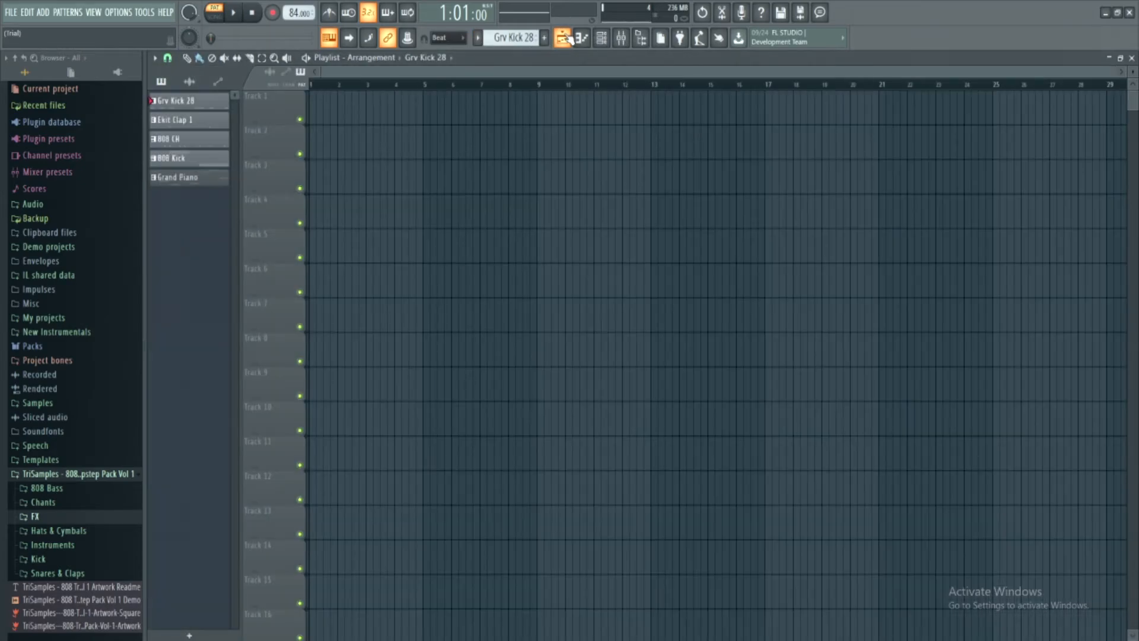
Step: Paint Grand Piano clips on Track 1 across bars 1 to 12, and set the playlist's grid snap to Bar
click(192, 179)
drag(322, 121, 409, 121)
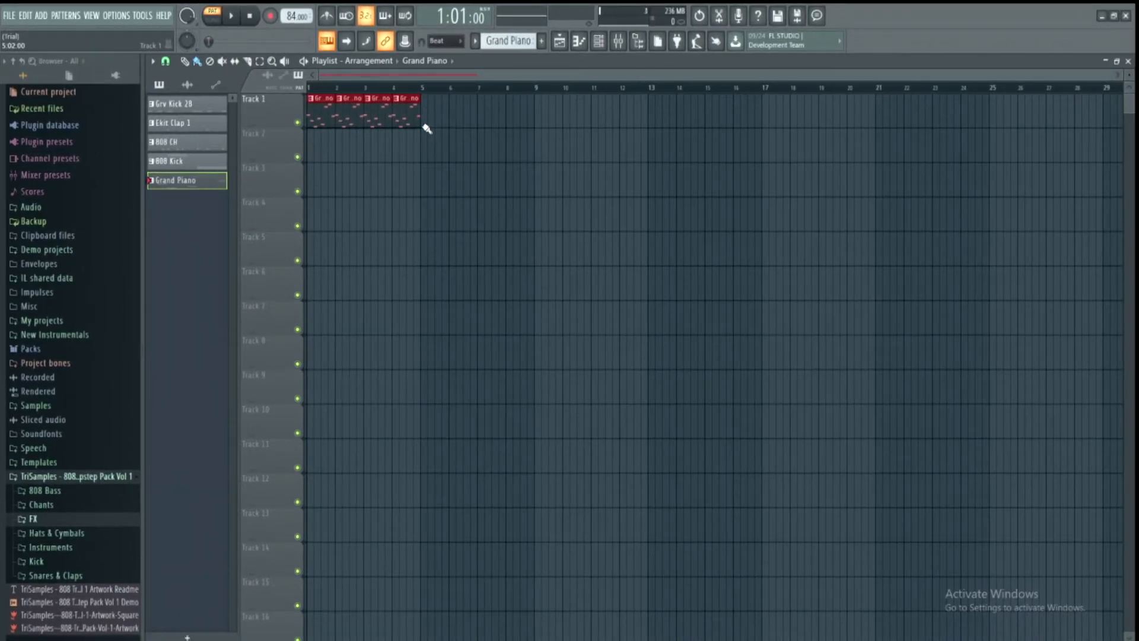
mouse_move(426, 125)
mouse_down()
mouse_move(521, 115)
mouse_move(636, 122)
mouse_up()
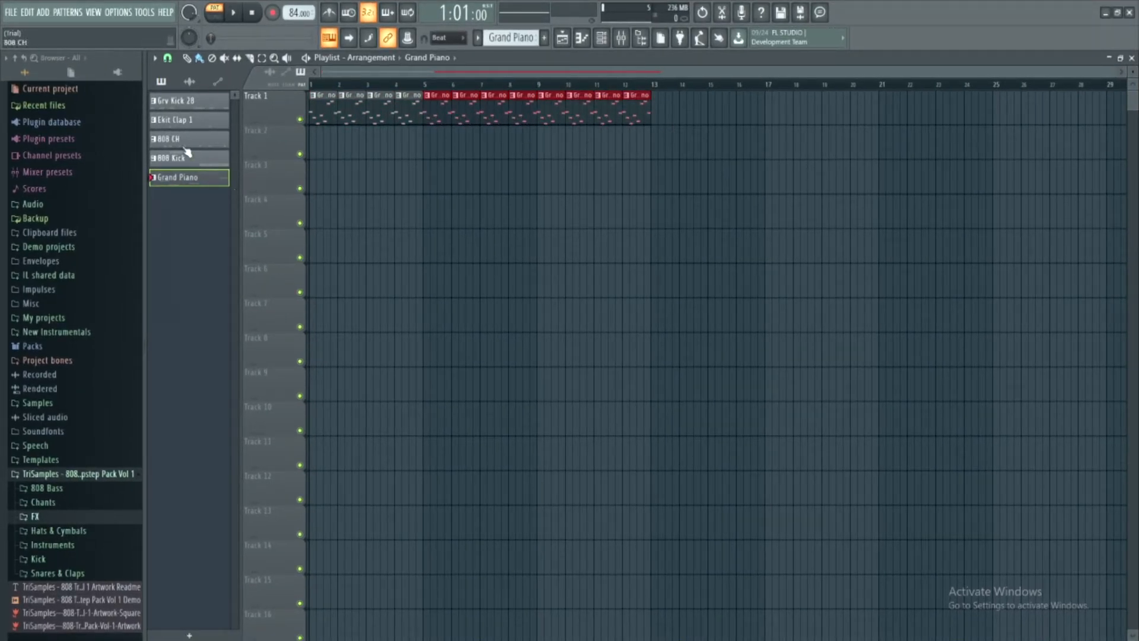
click(168, 57)
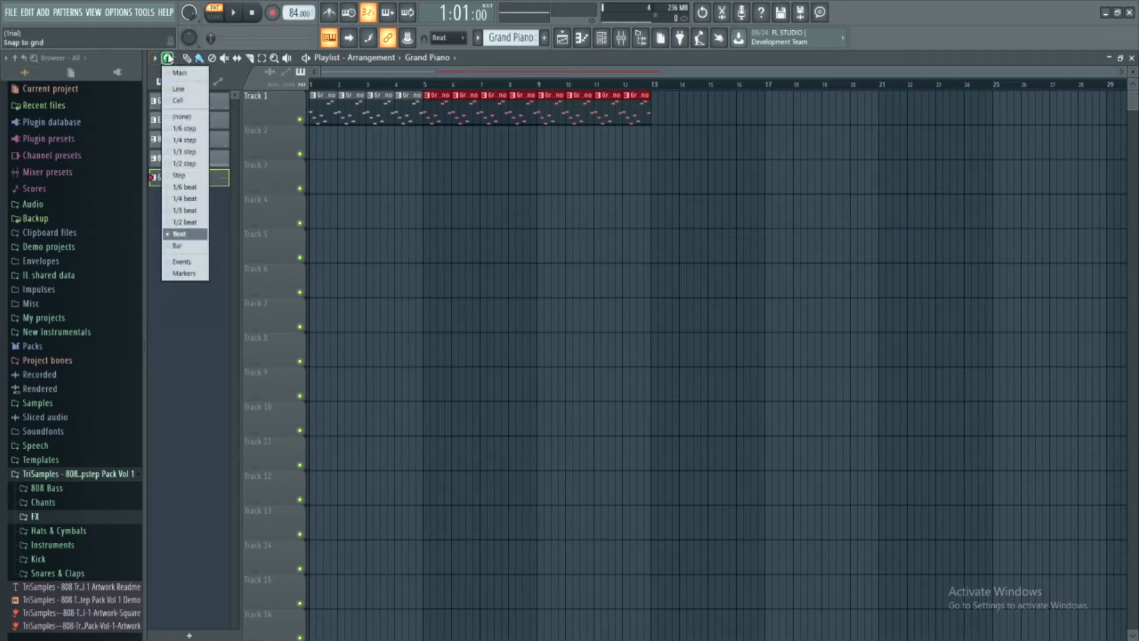
click(195, 247)
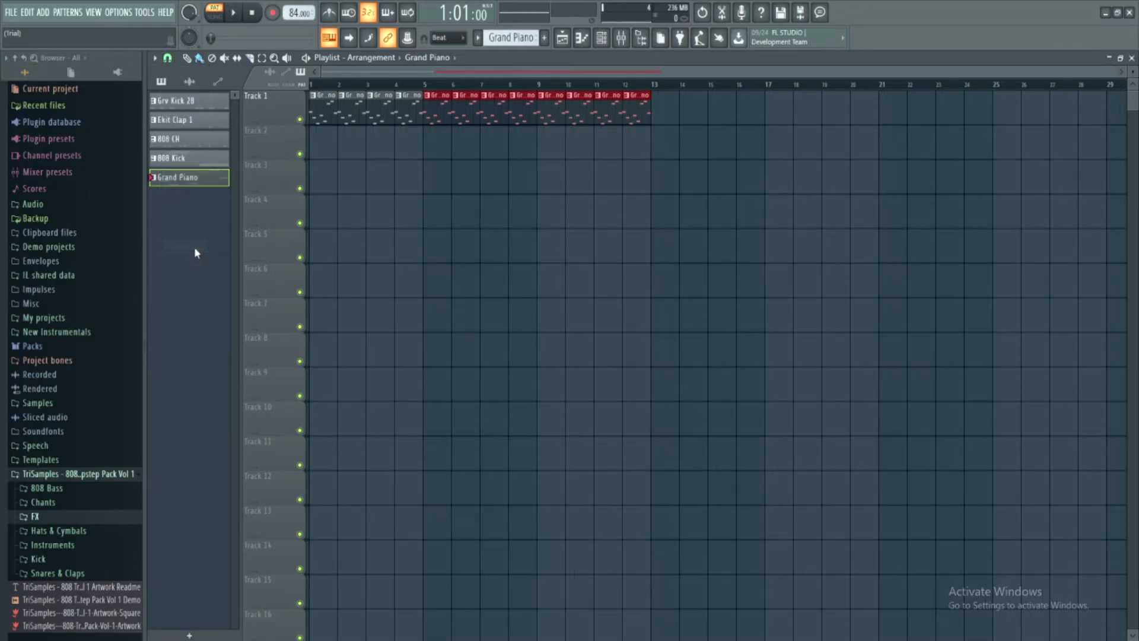
mouse_move(449, 168)
mouse_down()
mouse_move(482, 168)
mouse_move(489, 187)
mouse_up()
right_click(487, 183)
right_click(473, 188)
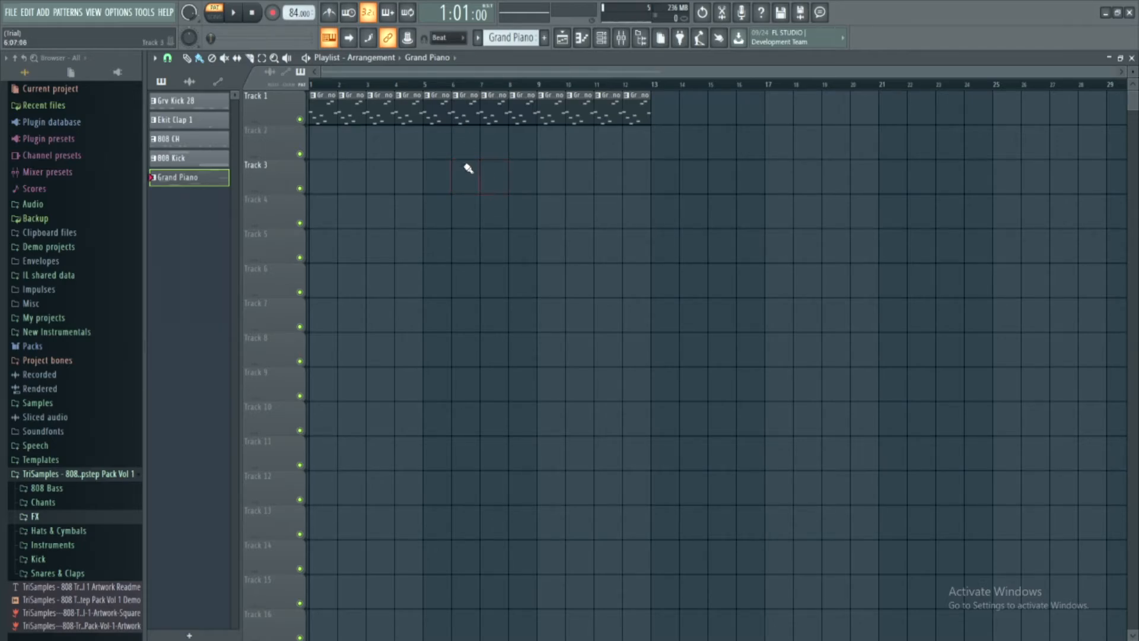
Step: Paint Grv Kick 28 clips on Track 2 across bars 5 to 12
click(213, 163)
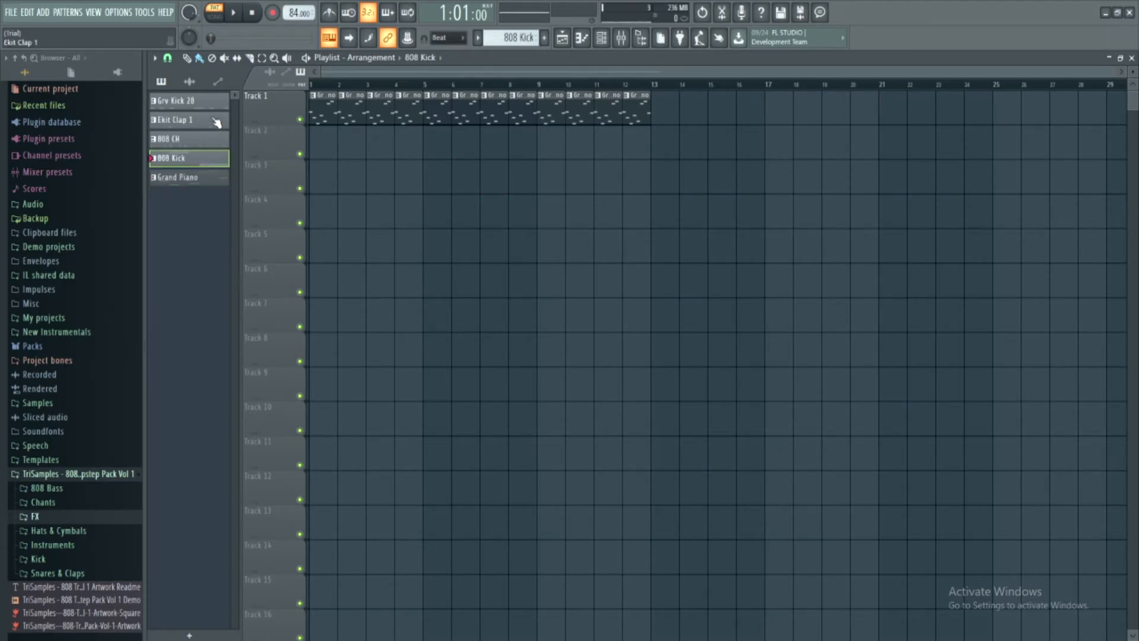
click(215, 105)
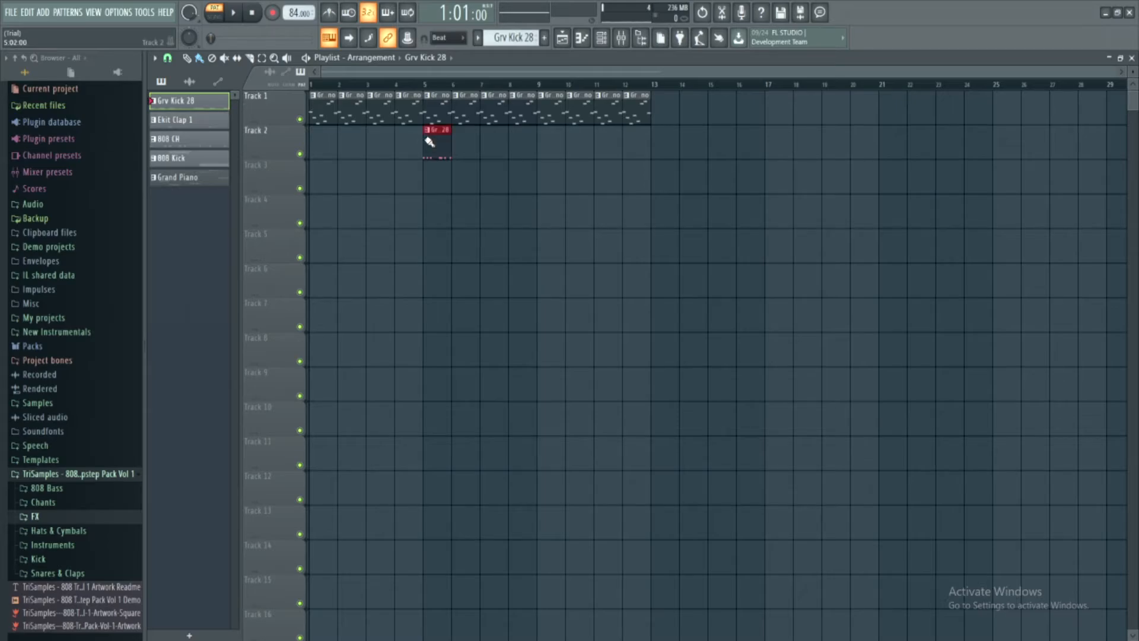
drag(429, 142, 636, 157)
Step: Paint Ekit Clap 1 clips on Track 3 from bar 5, and erase the extra clips past bar 12
click(221, 124)
mouse_move(426, 178)
mouse_down()
mouse_move(745, 226)
mouse_move(719, 170)
mouse_up()
right_click(671, 181)
right_click(688, 191)
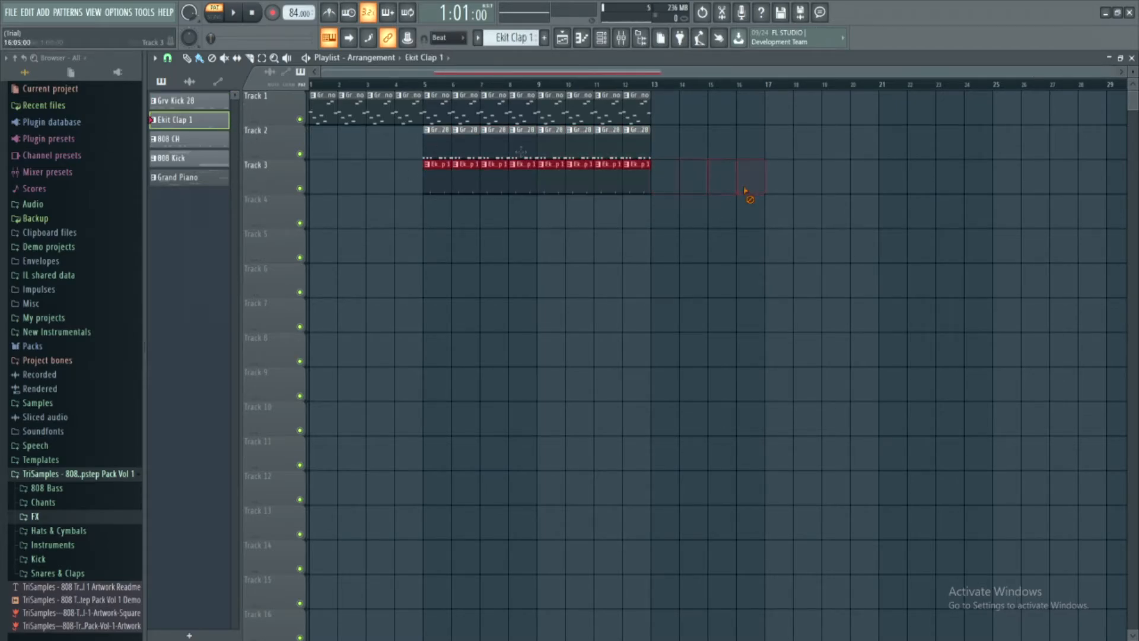
Step: Paint 808 CH clips on Track 4 and 808 Kick clips on Track 5, both across bars 5 to 12
click(178, 138)
click(428, 207)
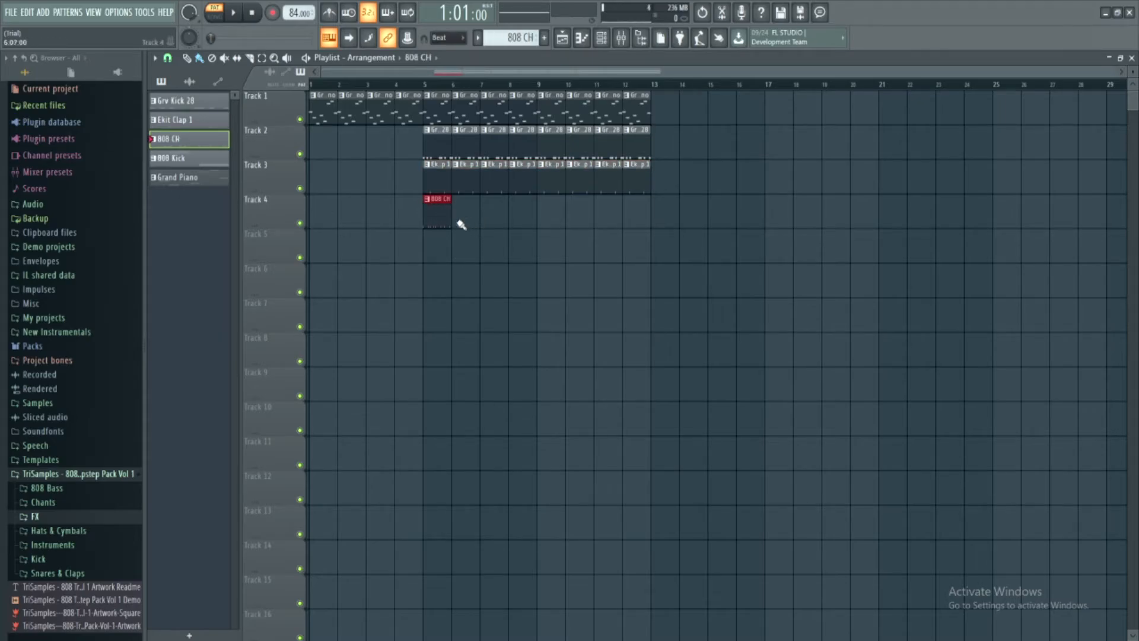
drag(460, 224, 638, 224)
right_click(666, 214)
click(176, 160)
mouse_move(428, 234)
mouse_down()
mouse_move(601, 253)
mouse_move(606, 233)
mouse_up()
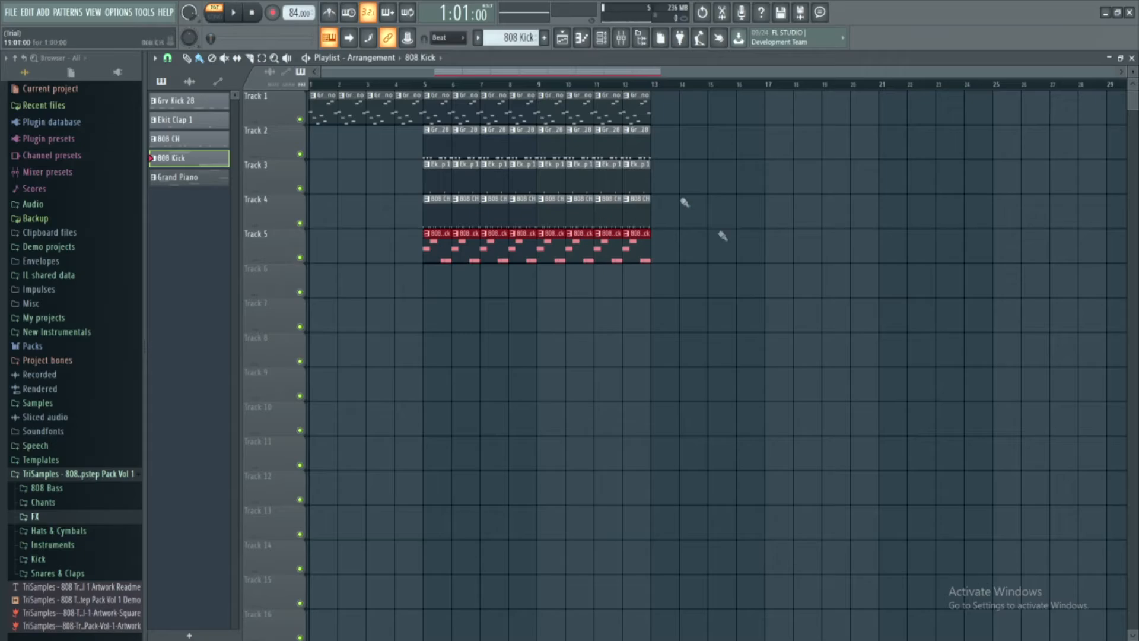
Step: Continue the Grand Piano clips on Track 1 across bars 13 to 28
scroll(650, 336, up, 1)
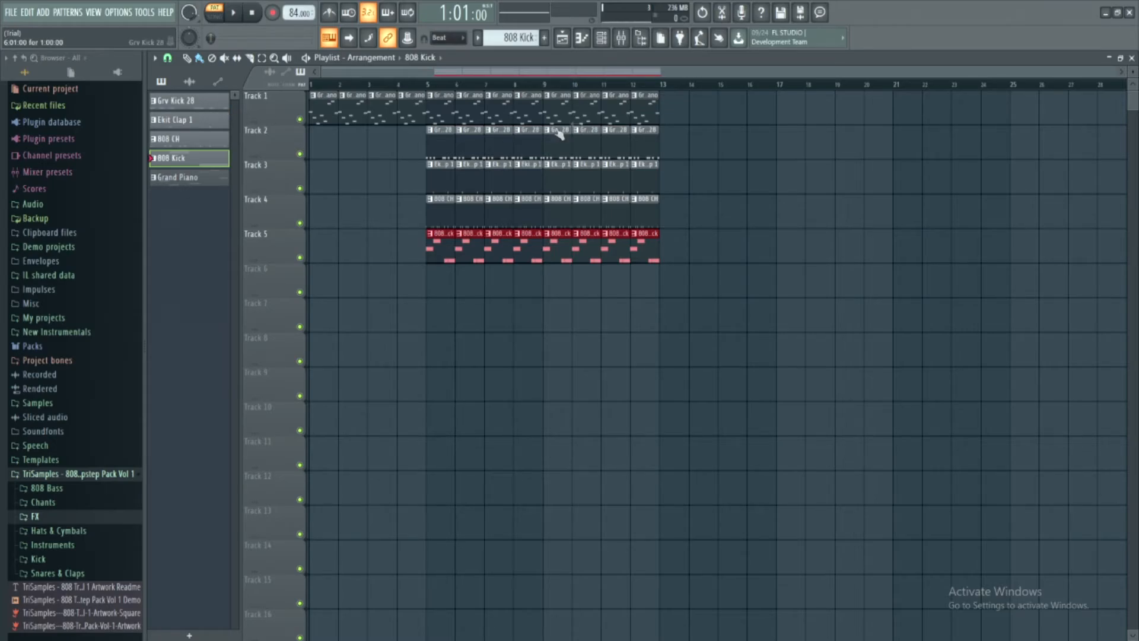
click(202, 180)
drag(666, 116, 776, 116)
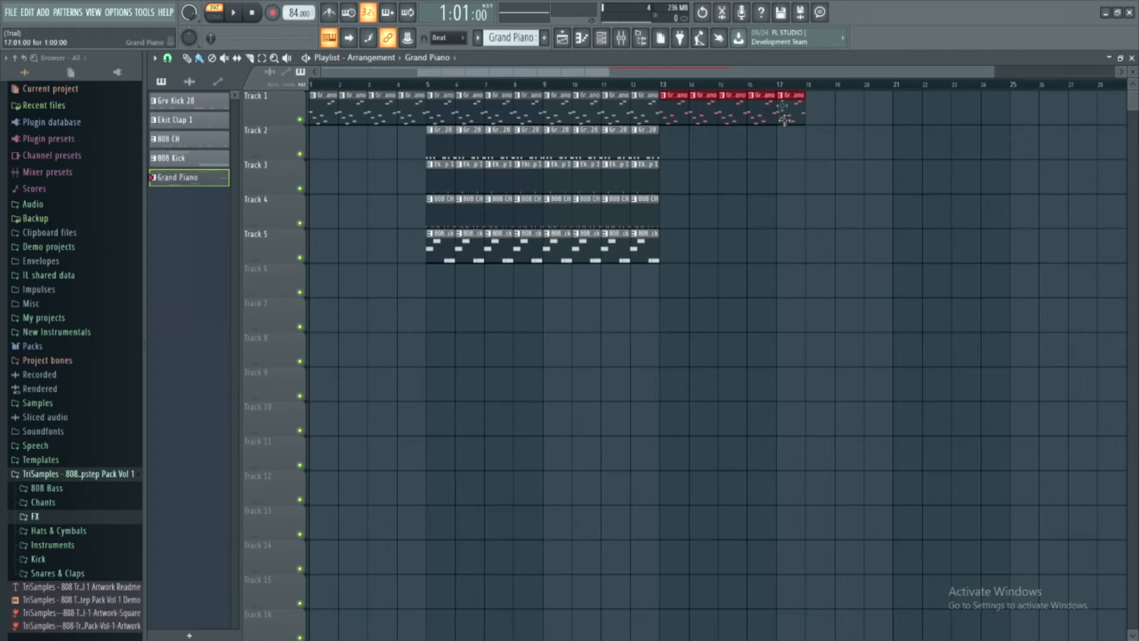
scroll(714, 71, right, 4)
drag(705, 113, 987, 114)
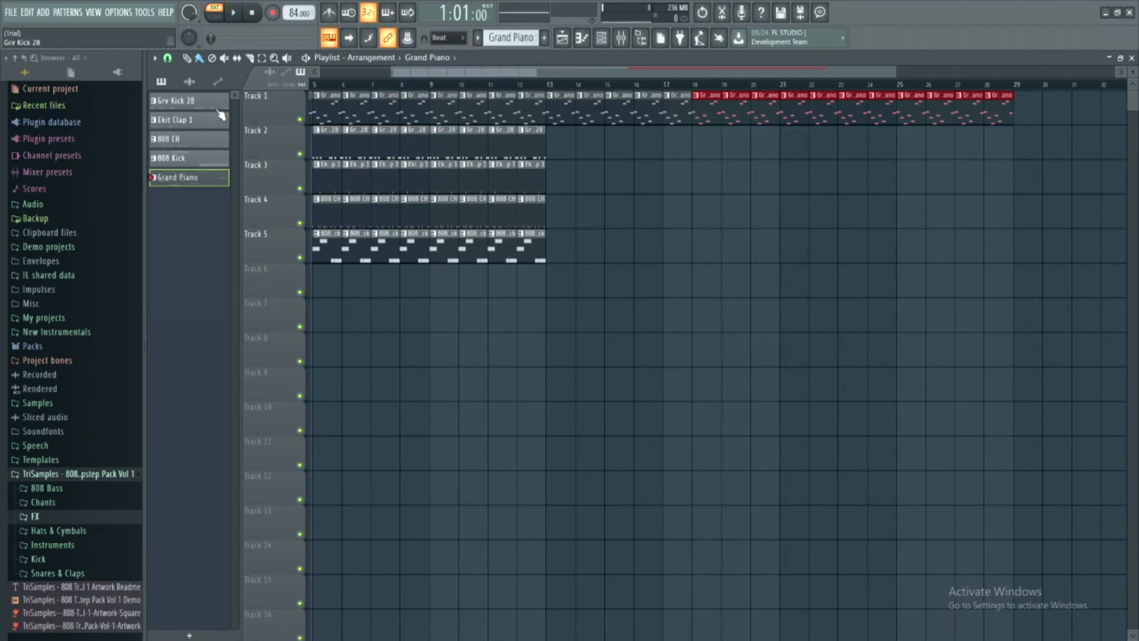
Step: Paint Ekit Clap 1 clips on Track 3 across bars 13 to 20 and 808 CH clips on Track 4 across bars 17 to 20
drag(553, 184, 760, 178)
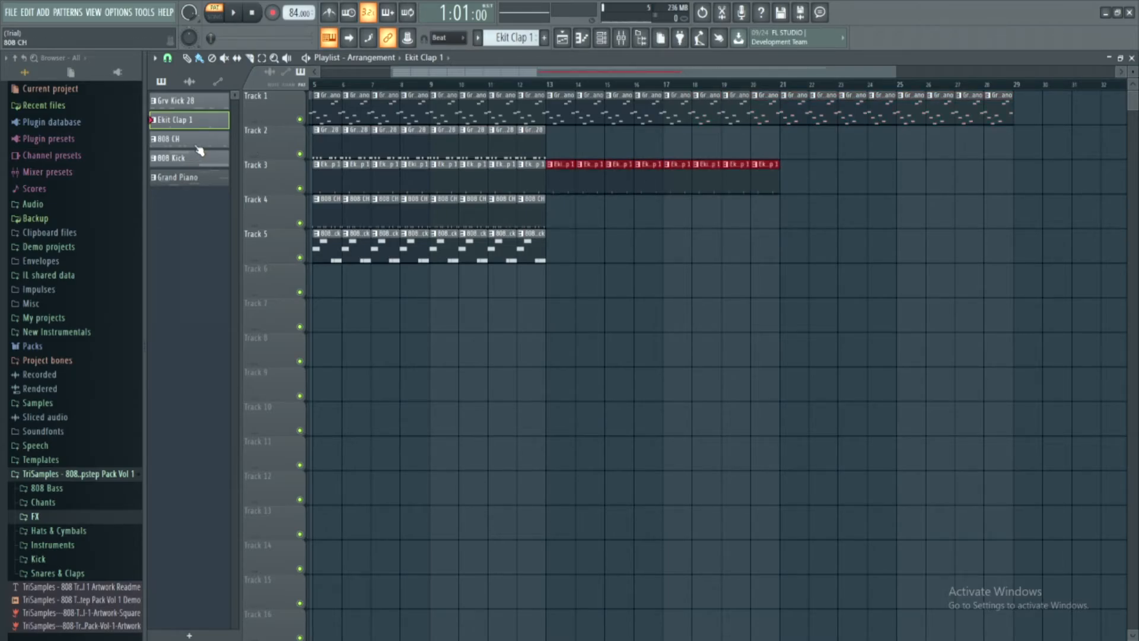
drag(674, 225, 753, 218)
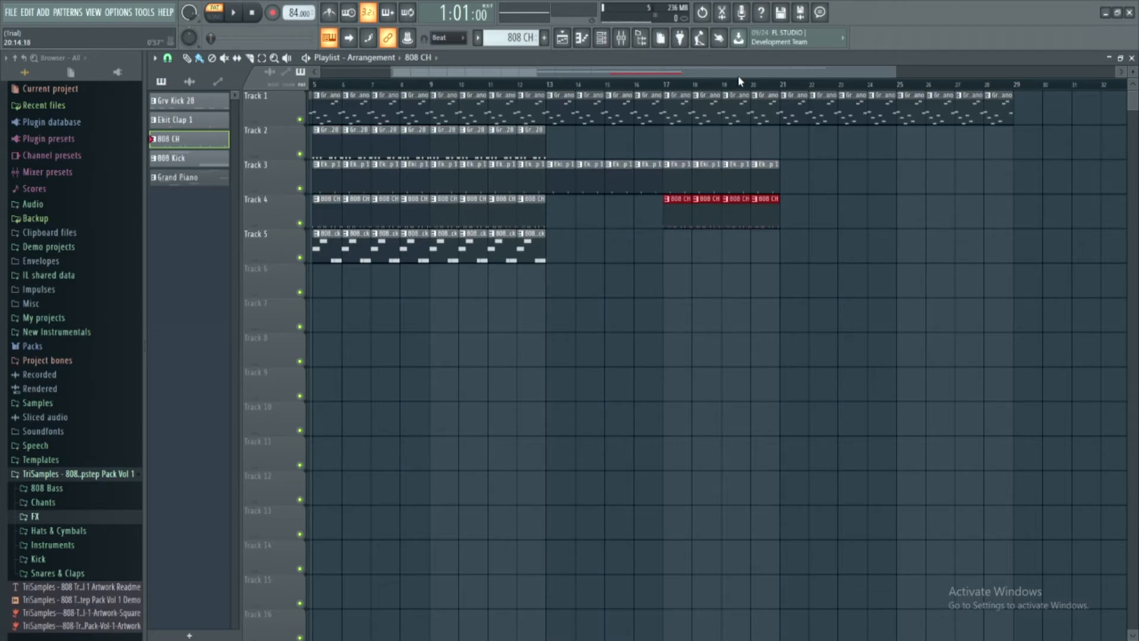
Step: Paint Grv Kick 28 clips on Track 2 from bar 21, and erase the extra clips past bar 28
scroll(739, 76, right, 5)
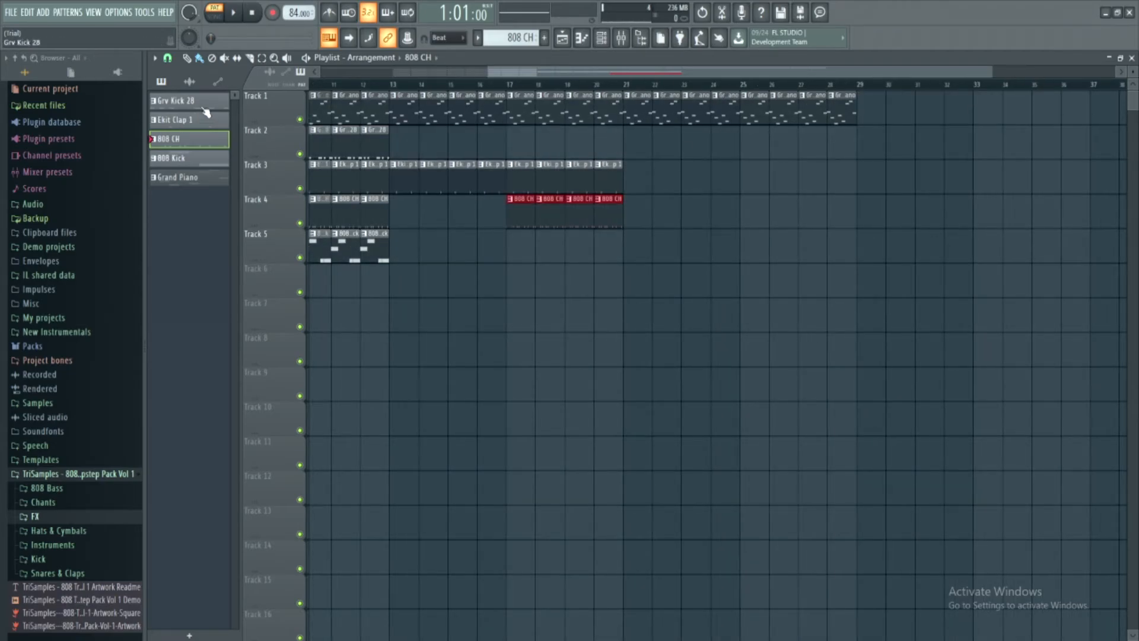
drag(712, 156, 901, 147)
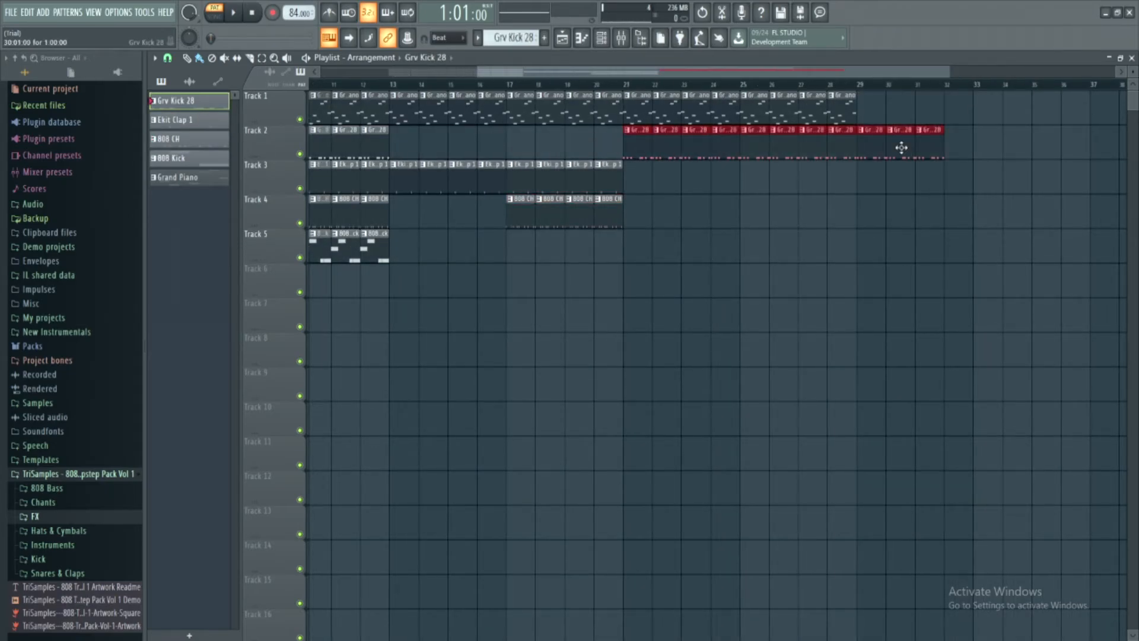
right_click(896, 143)
right_click(927, 146)
Step: Copy the Track 3 and 4 clips of bars 17 to 20 across bars 21 to 28, and paint 808 Kick clips on Track 5 there
drag(528, 238, 615, 185)
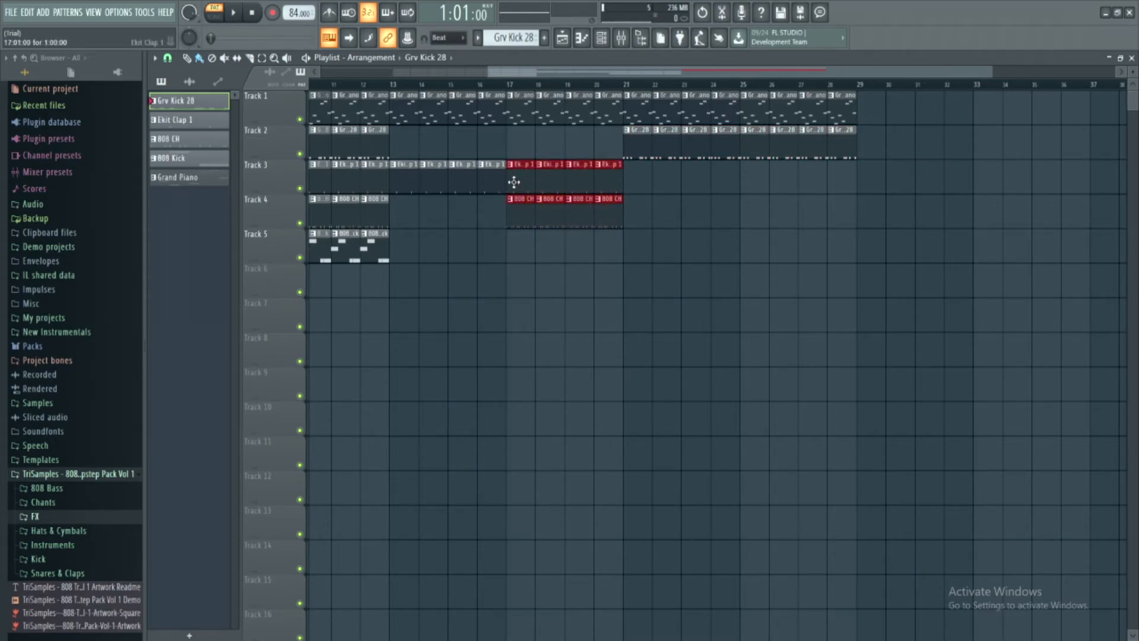
drag(514, 182, 744, 175)
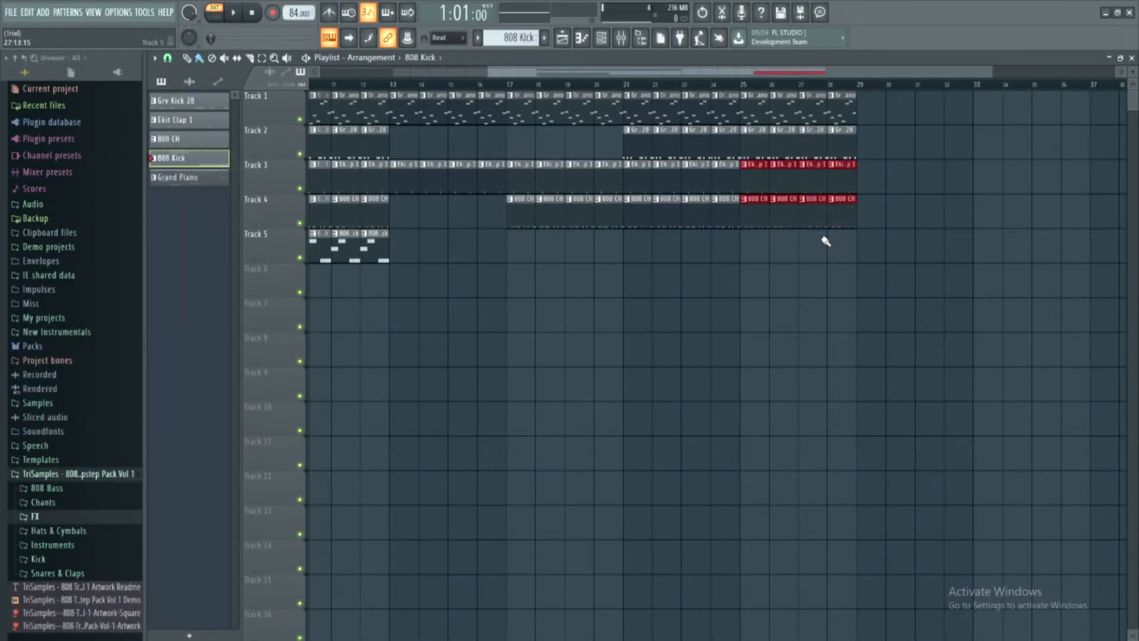
mouse_move(638, 234)
mouse_down()
mouse_move(634, 244)
mouse_move(833, 256)
mouse_up()
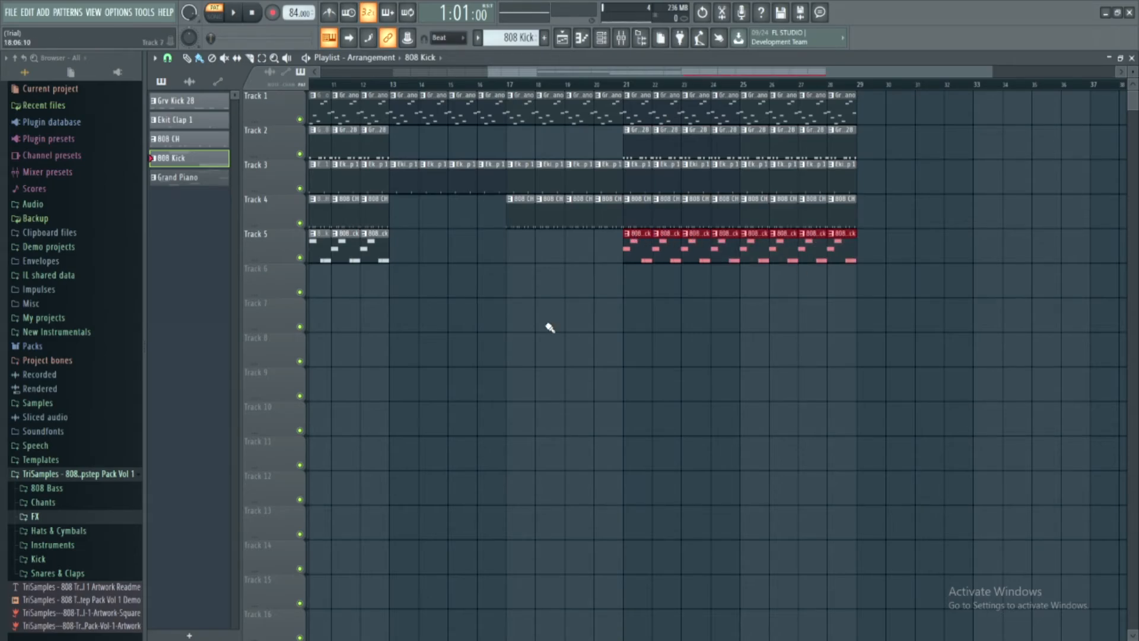
scroll(550, 327, down, 3)
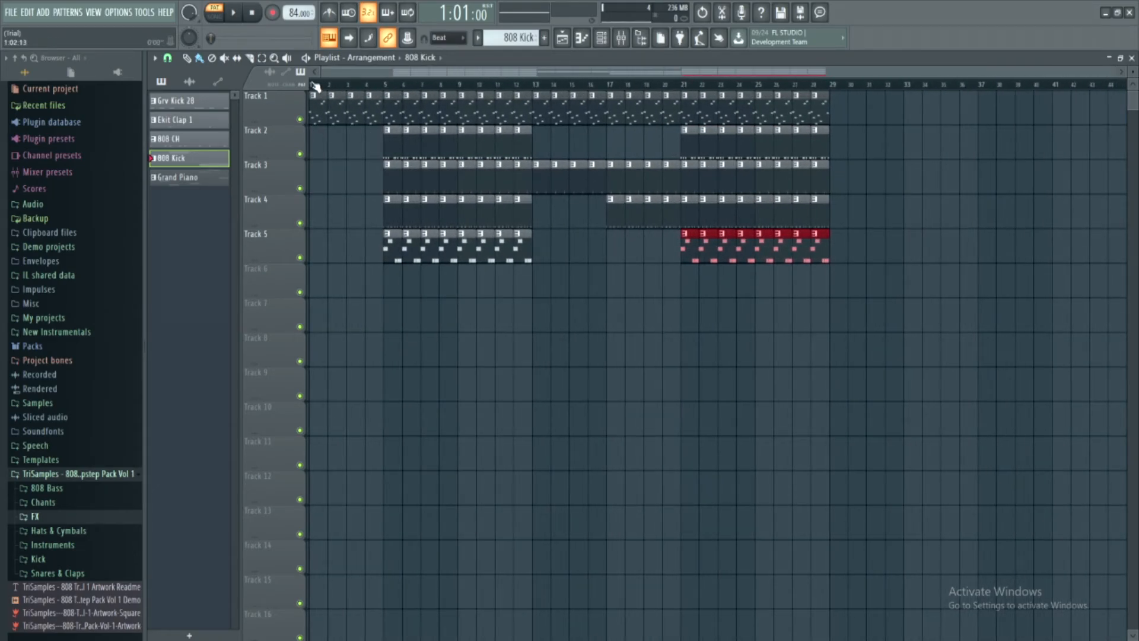
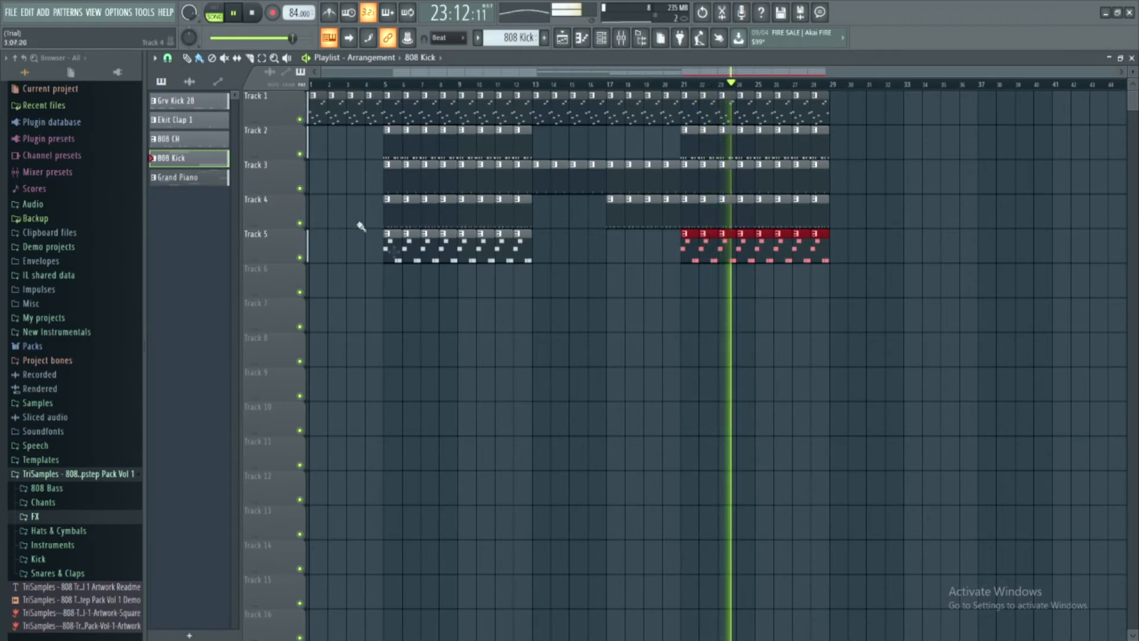
Step: Add 808 Kick clips on Track 5 across bars 17 to 20 and 808 CH clips on Track 4 at bars 15 and 16
click(615, 241)
click(618, 220)
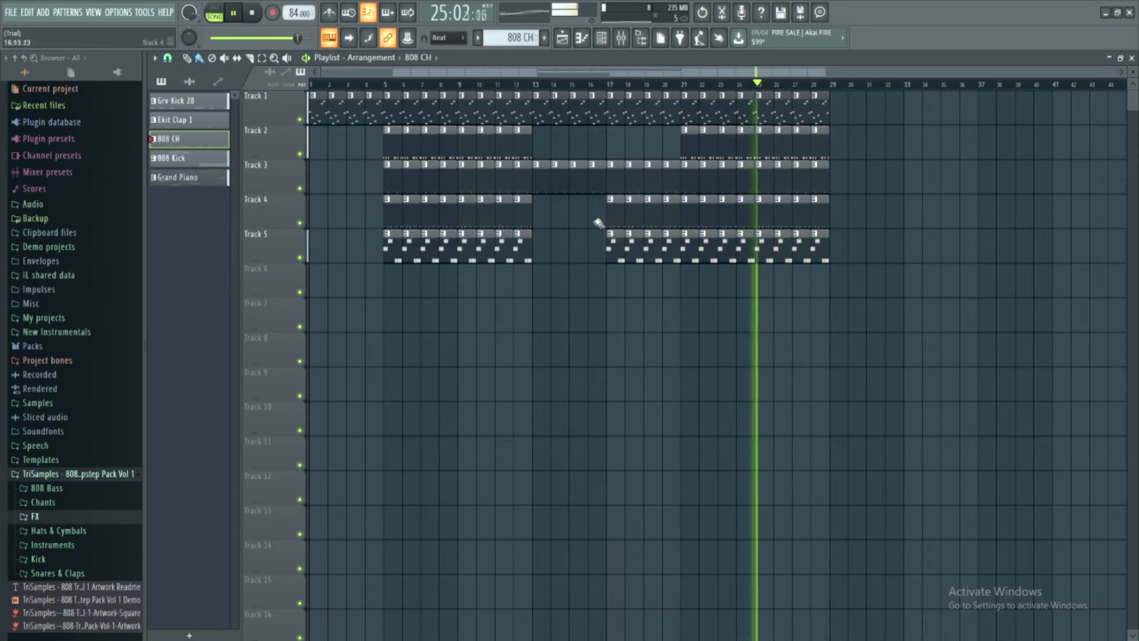
drag(576, 224, 591, 223)
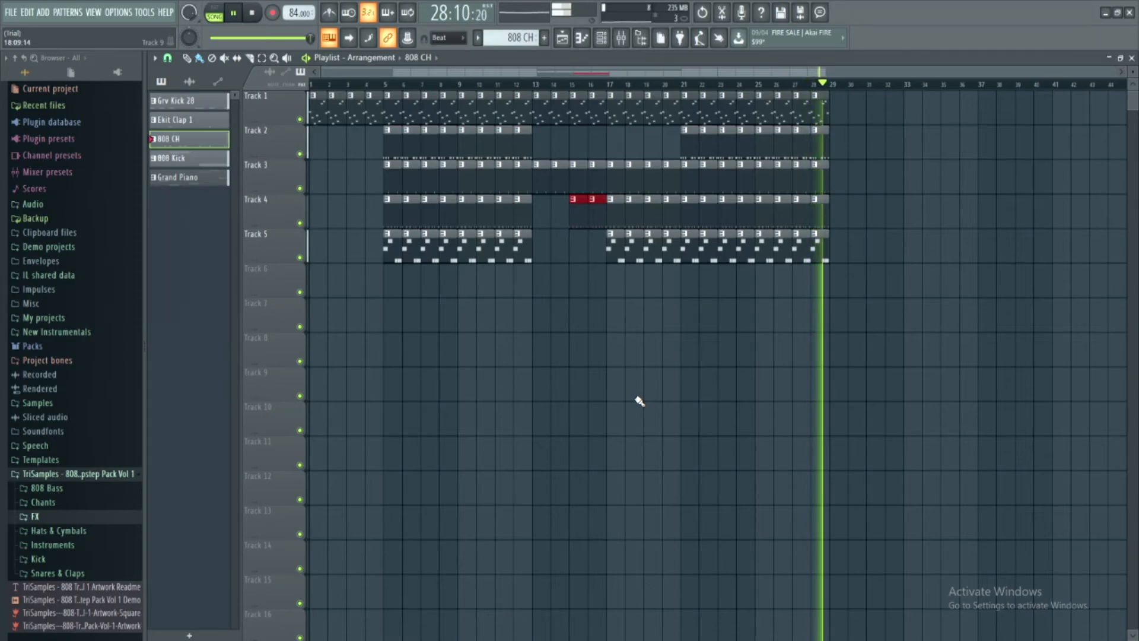
Step: Play the section from bar 13 to check the added hi-hat and 808 clips, and stop playback
click(254, 14)
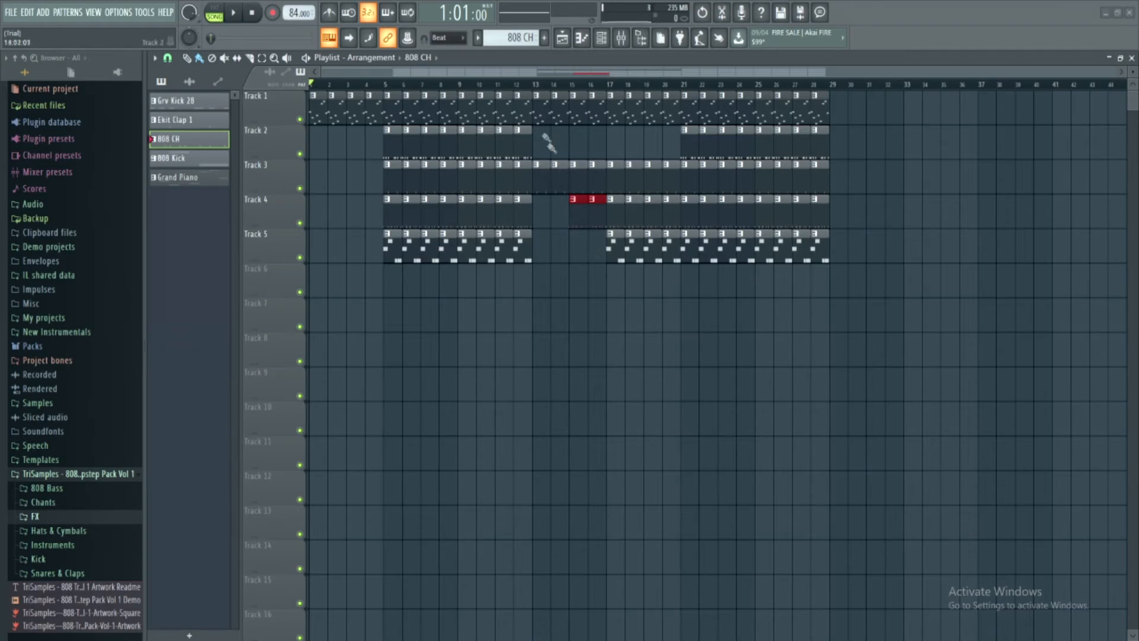
key(space)
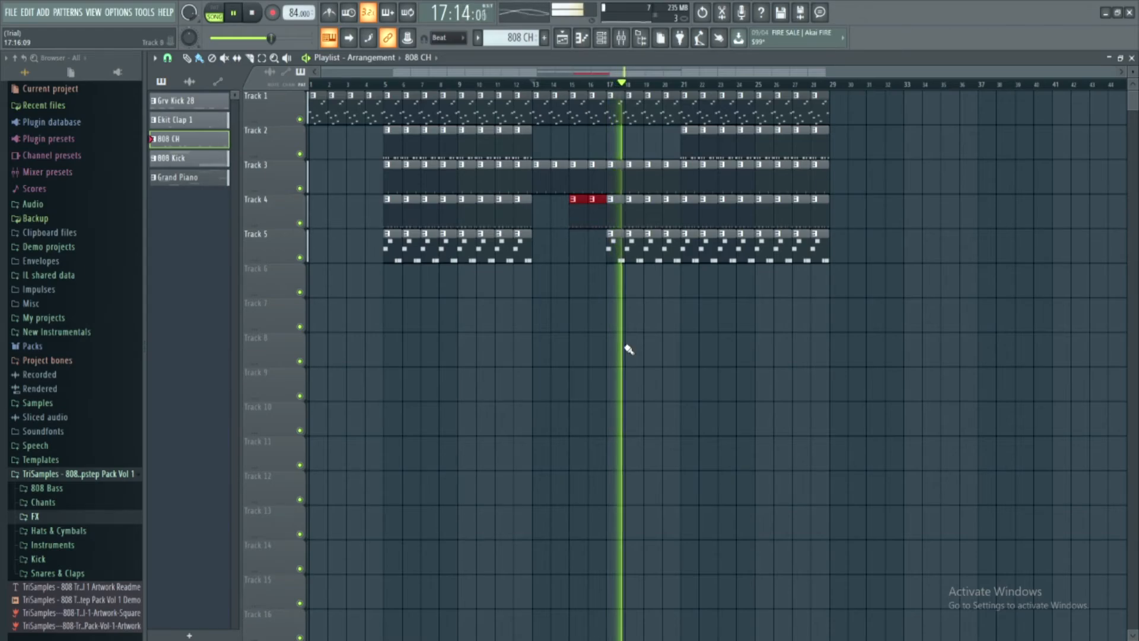
click(254, 14)
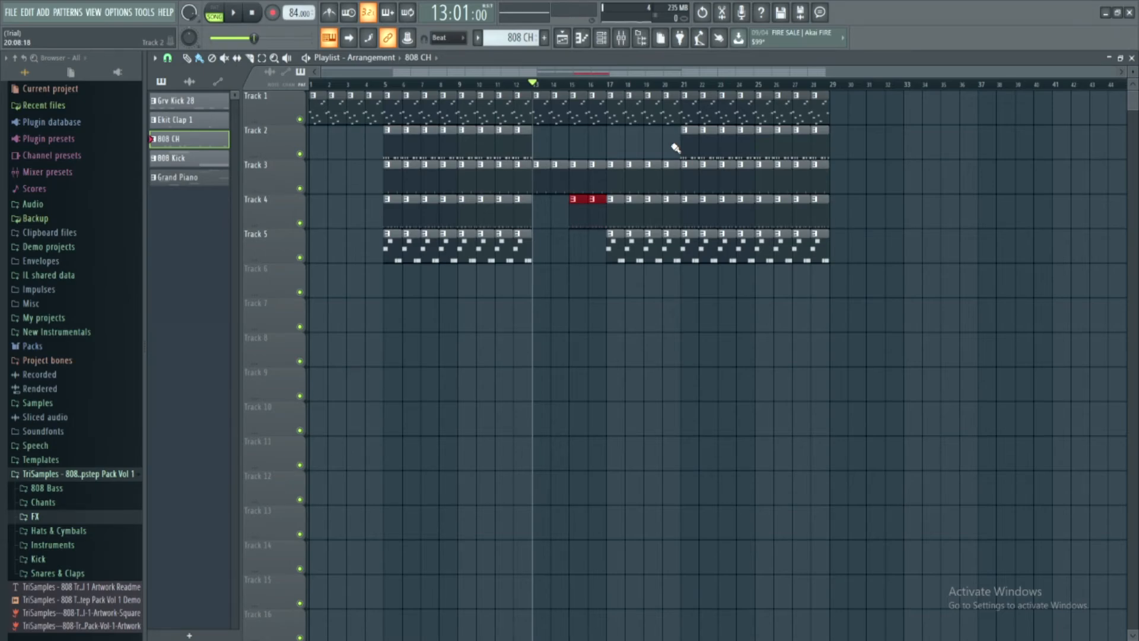
Step: Extend the Grand Piano, Grv Kick 28 and Ekit Clap 1 clips on Tracks 1 to 3 across bars 29 to 32
mouse_move(390, 399)
mouse_down()
mouse_move(841, 72)
mouse_move(389, 417)
mouse_up()
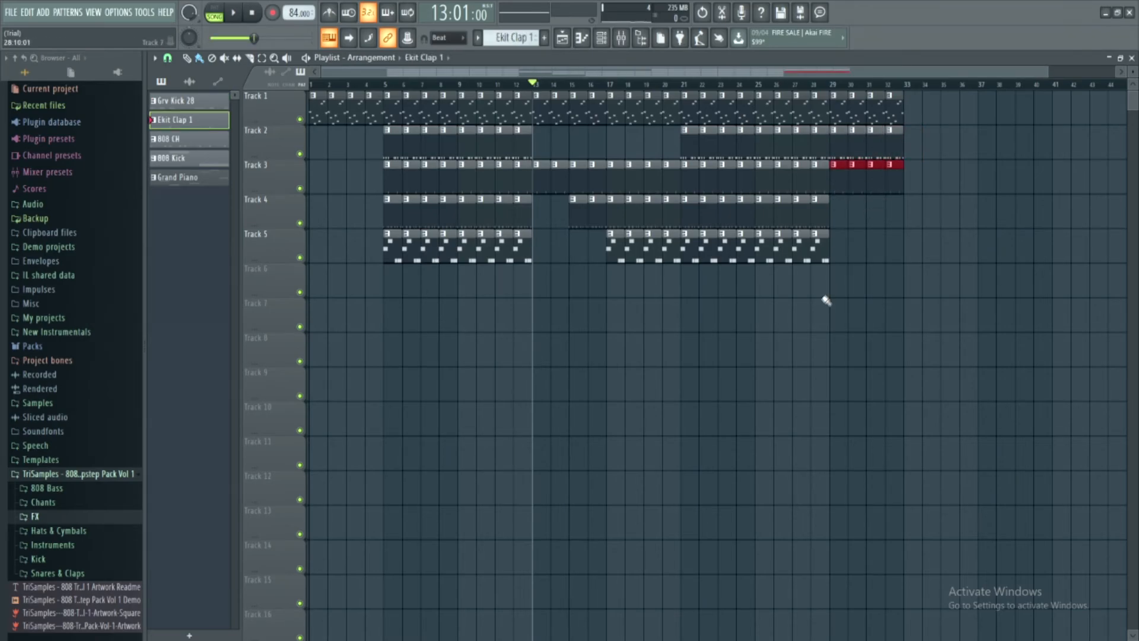
scroll(784, 309, down, 1)
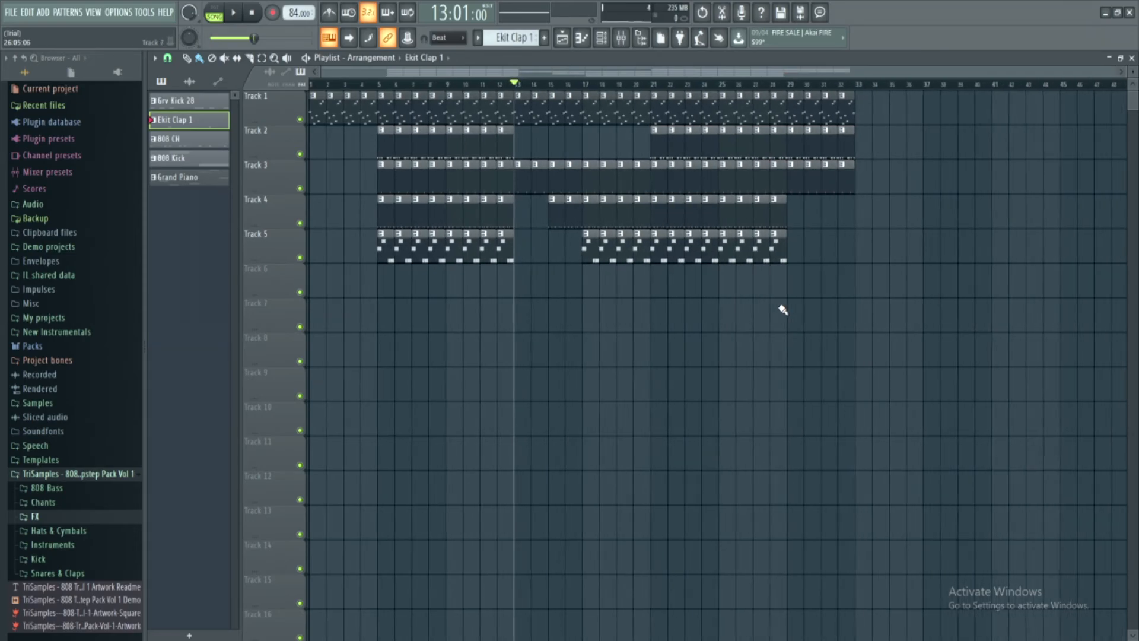
drag(801, 295, 634, 194)
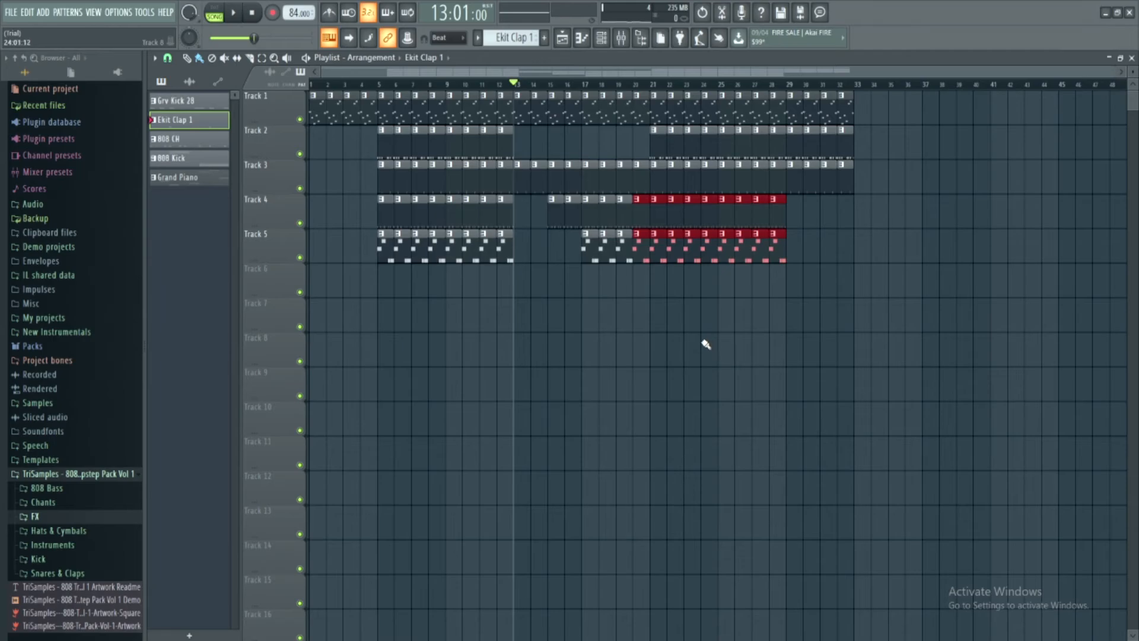
click(695, 303)
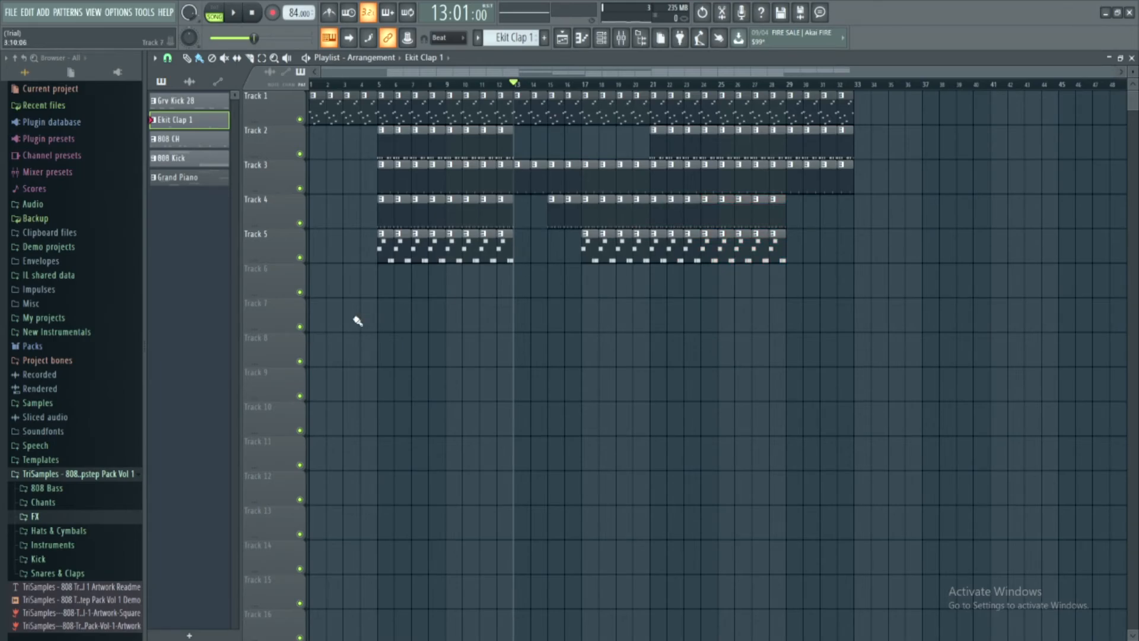
Step: Duplicate all clips from bars 5 to 32 on Tracks 1 to 5 so the copy starts at bar 33, and clear the selection
drag(377, 320, 858, 90)
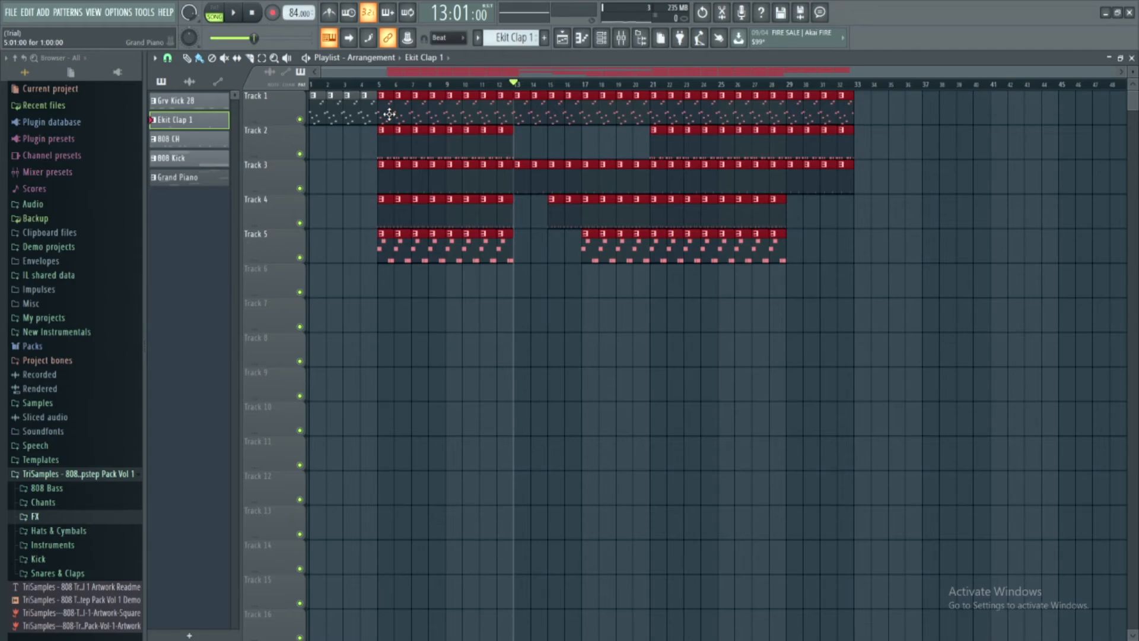
key(ctrl+b)
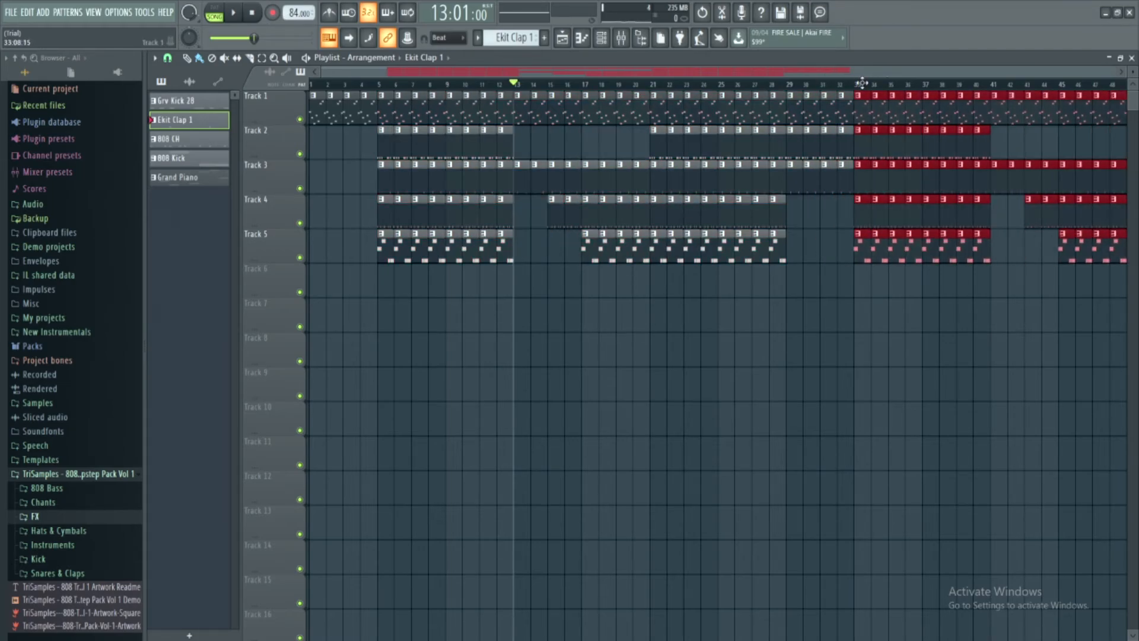
drag(792, 76, 968, 62)
ctrl+click(811, 408)
scroll(628, 277, down, 1)
scroll(630, 279, down, 1)
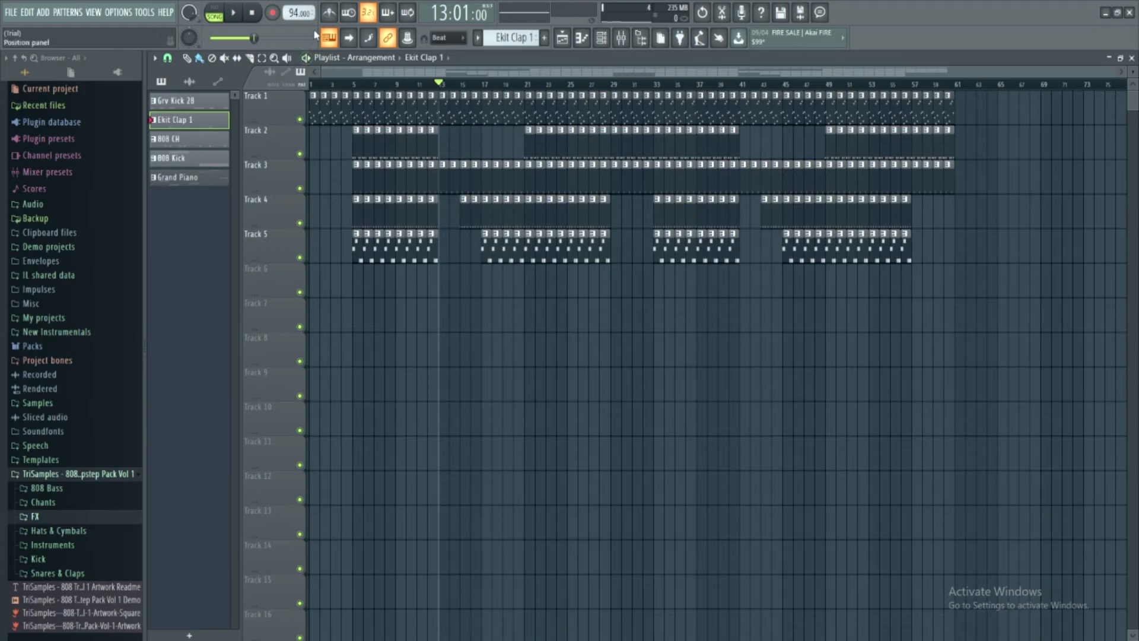
Step: Try a tempo of 194 BPM by playing the arrangement from the start
drag(297, 16, 296, 7)
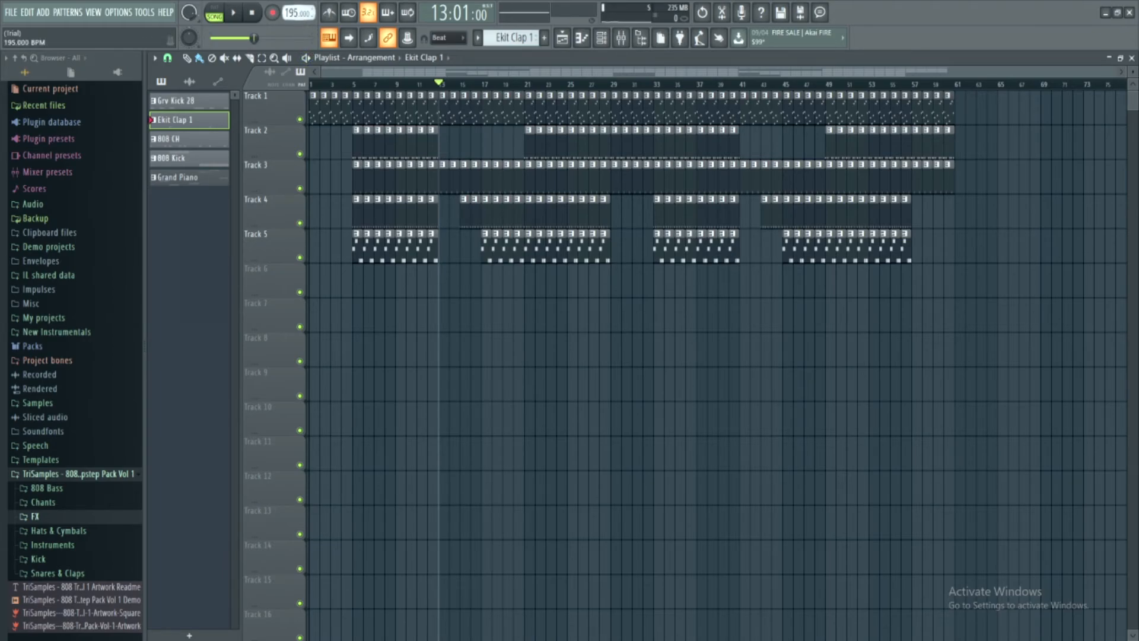
drag(297, 7, 297, 9)
click(251, 13)
key(space)
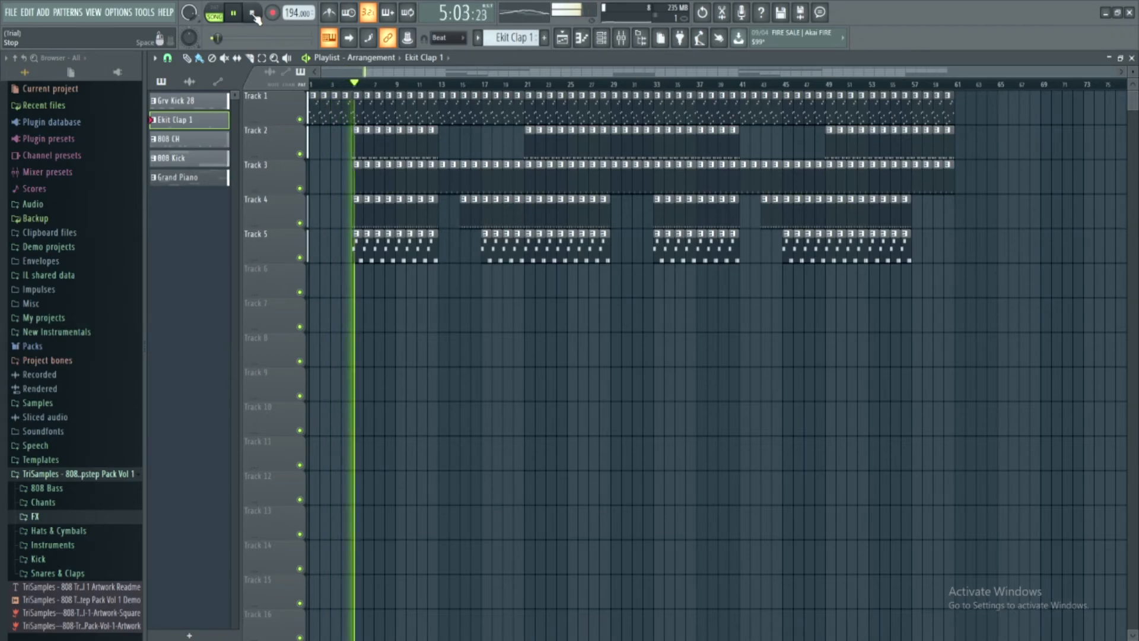
click(252, 13)
Step: Set the tempo to 94 BPM and play the arrangement from the start
mouse_move(294, 13)
mouse_down()
mouse_move(295, 80)
mouse_move(297, 14)
mouse_up()
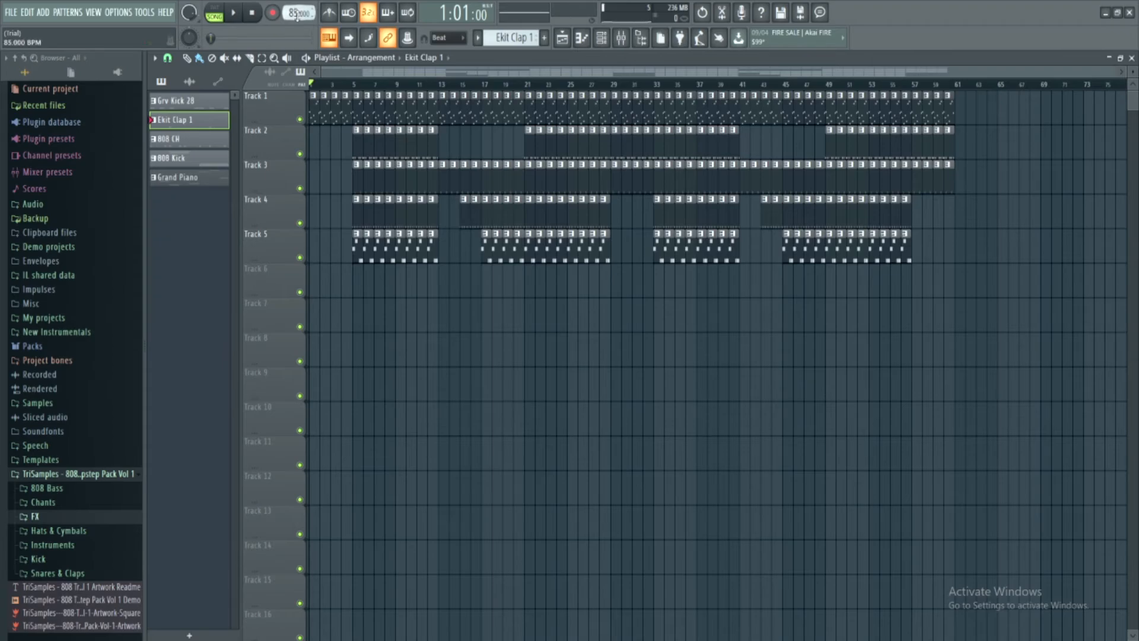
key(space)
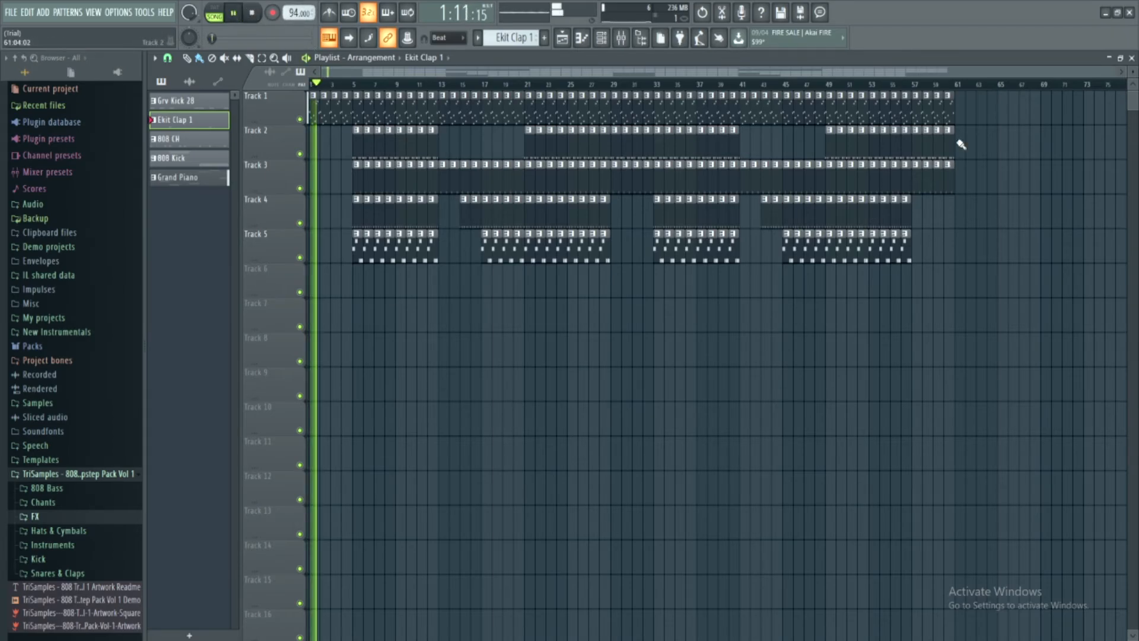
Step: Paint Grand Piano clips on Track 1 across bars 61 to 64, and stop playback
click(948, 109)
mouse_move(963, 114)
mouse_down()
mouse_move(987, 117)
mouse_move(973, 201)
mouse_up()
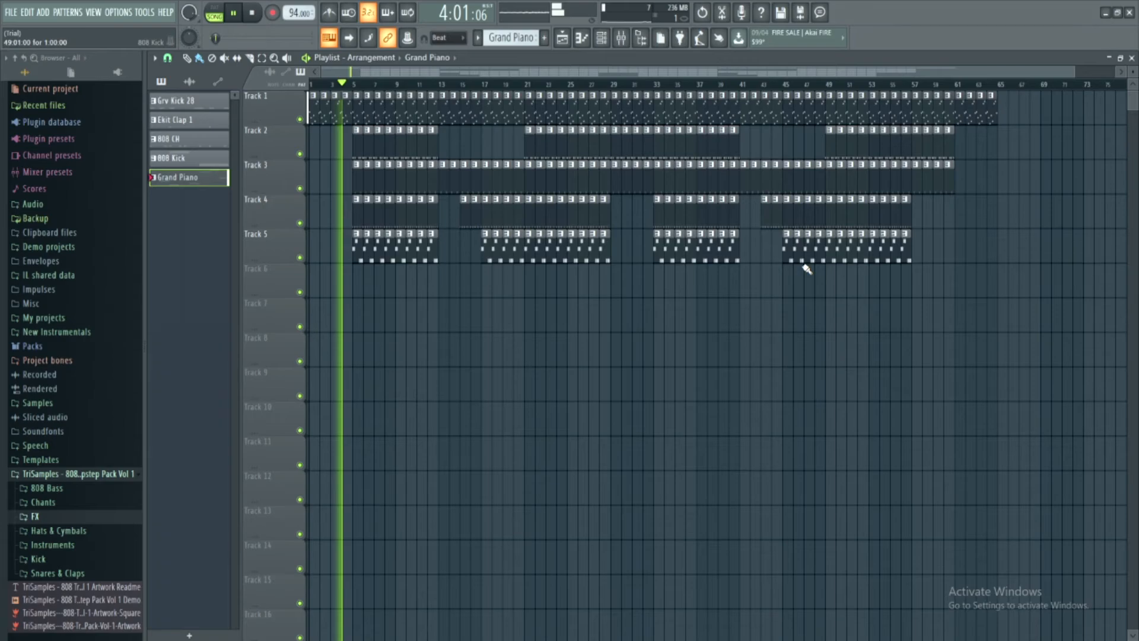
click(254, 14)
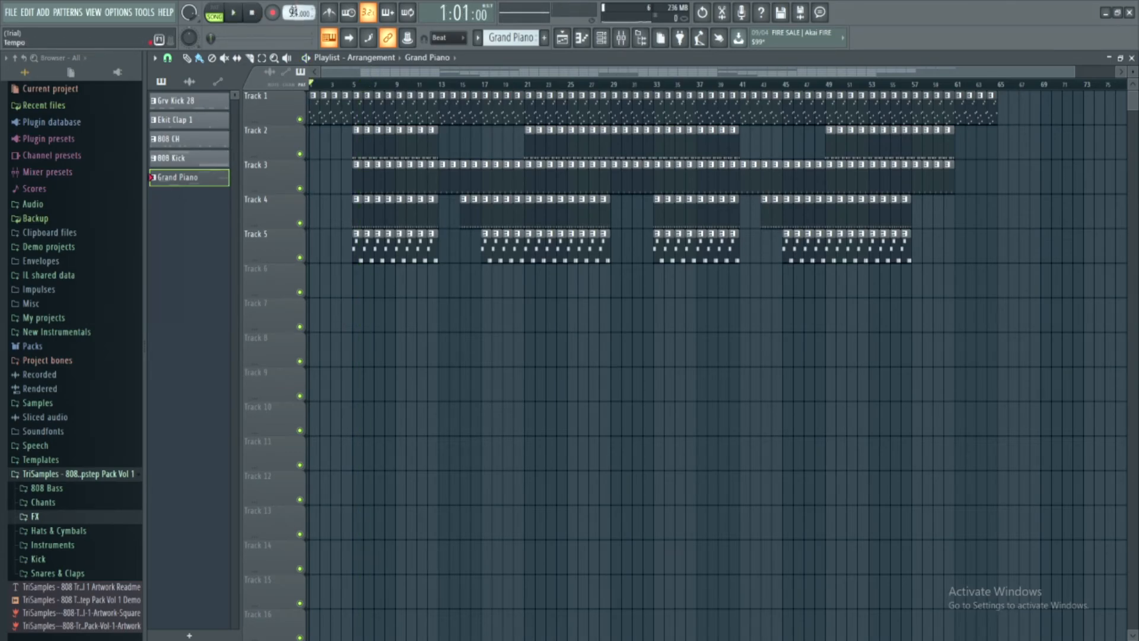
Step: Play the arrangement briefly from bar 5 to hear the beat at the current tempo
click(356, 84)
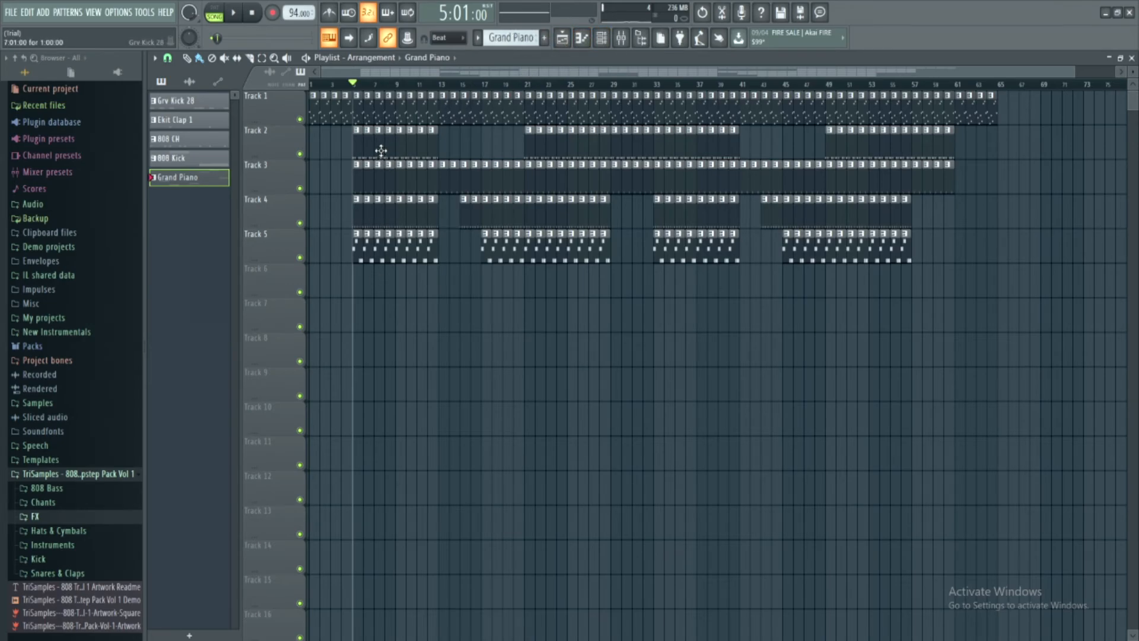
click(233, 13)
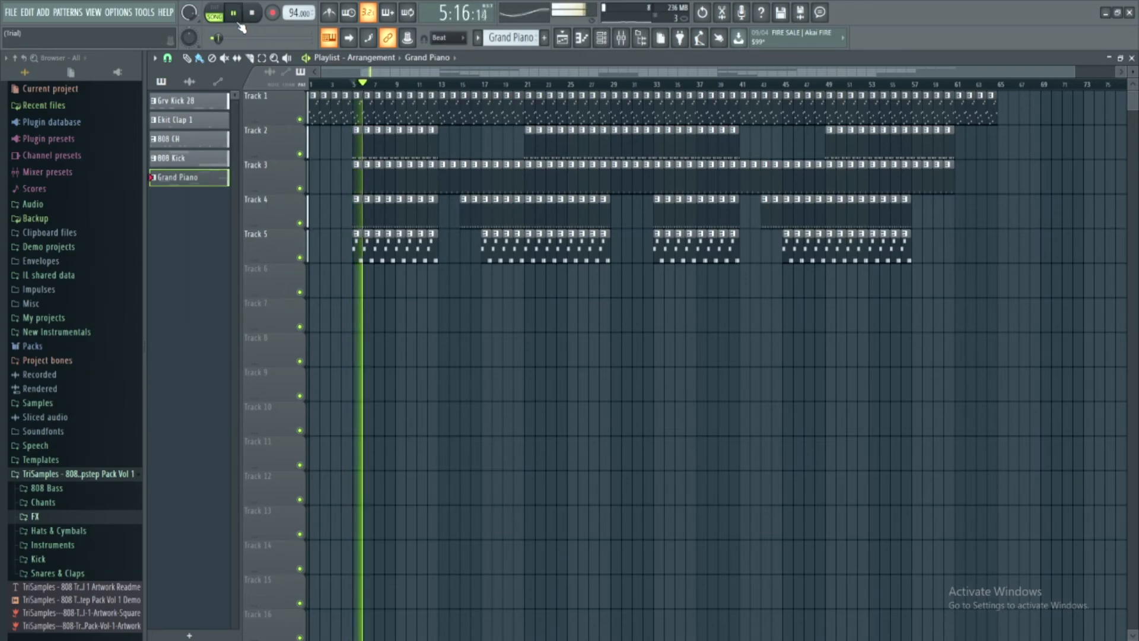
click(252, 12)
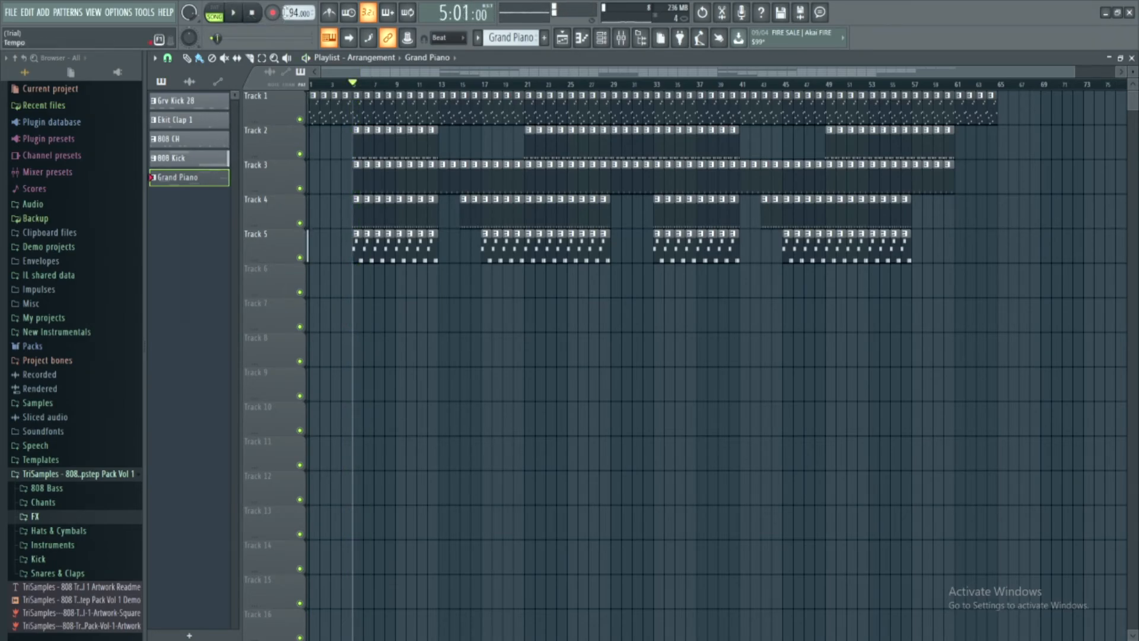
Step: Set the project tempo to 84 BPM
drag(300, 13, 300, 15)
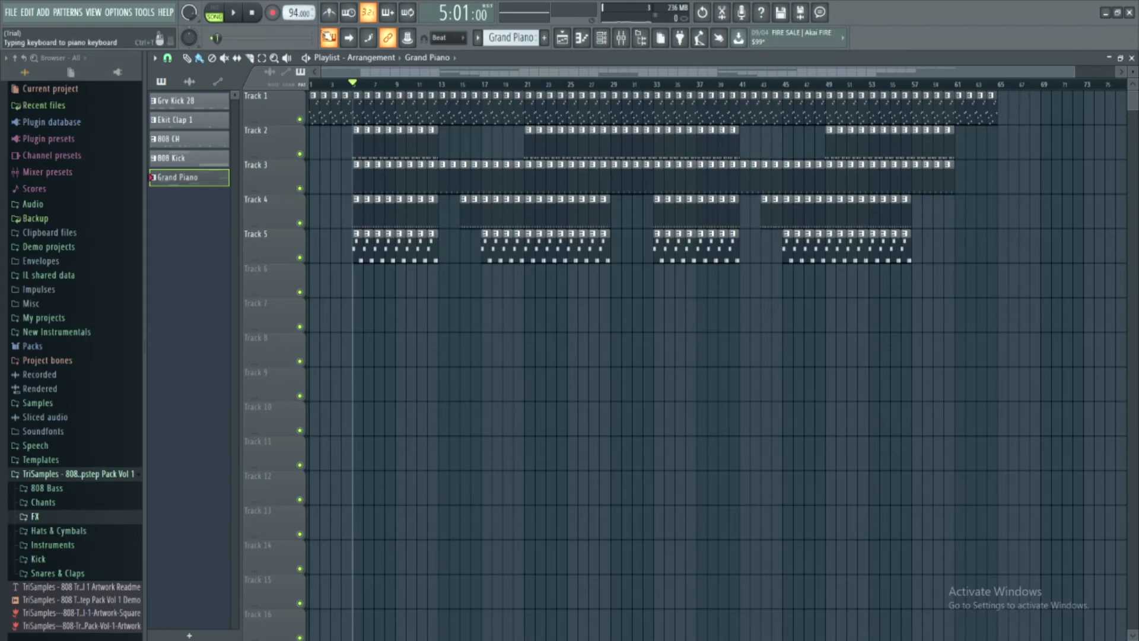
scroll(294, 12, down, 3)
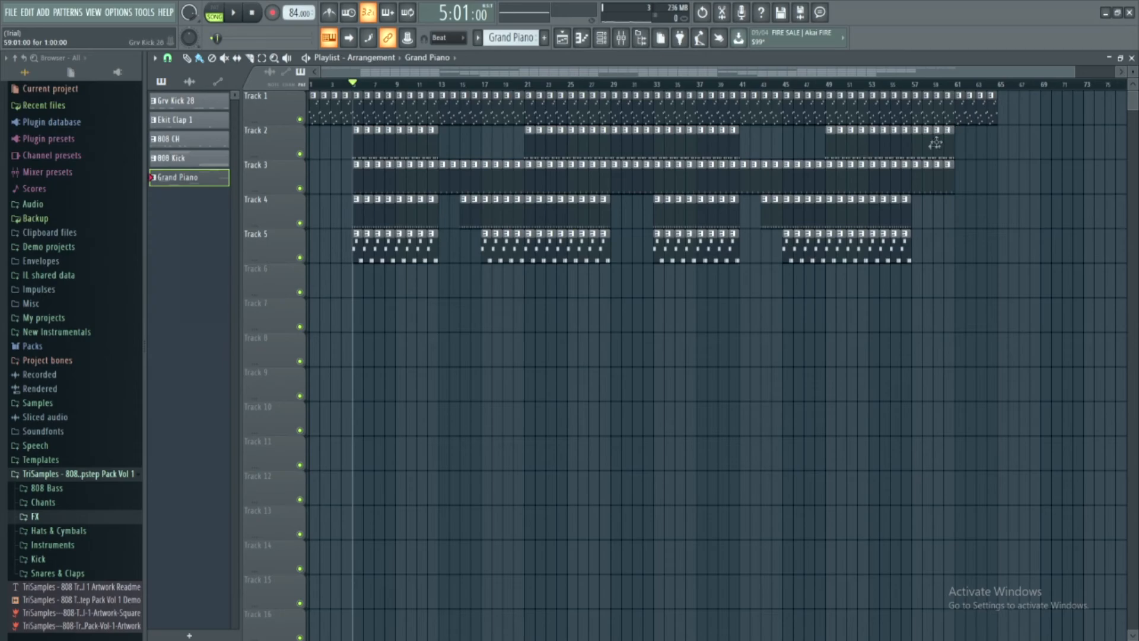
Step: Try placing Grand Piano clips on Track 6 at bar 60 and Track 7 across bars 61 to 64, and remove them
click(948, 282)
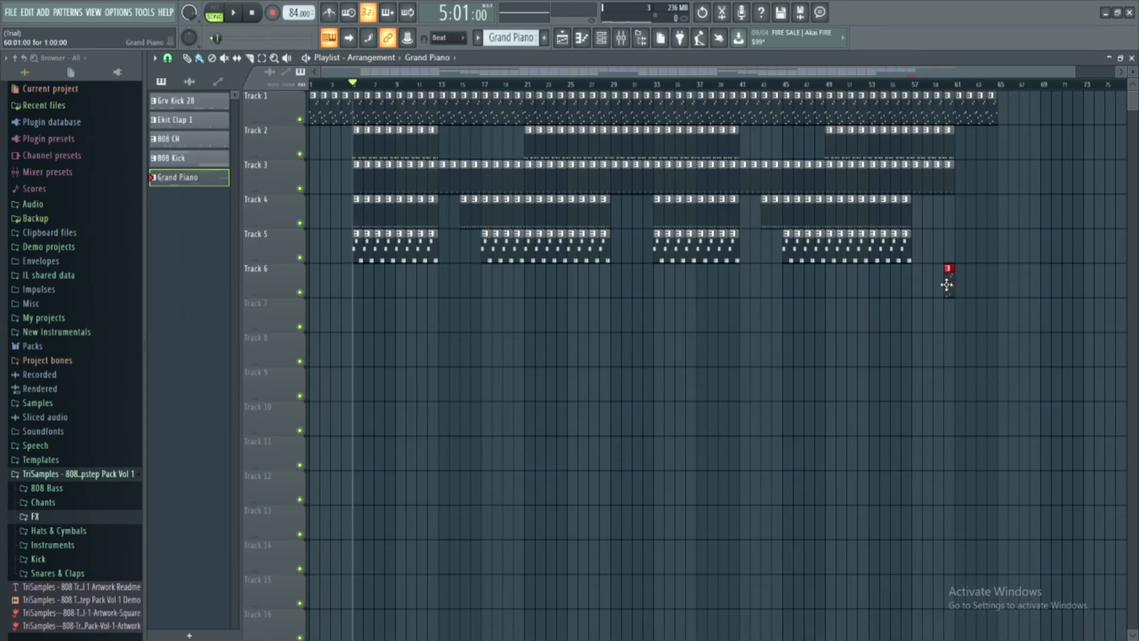
right_click(947, 287)
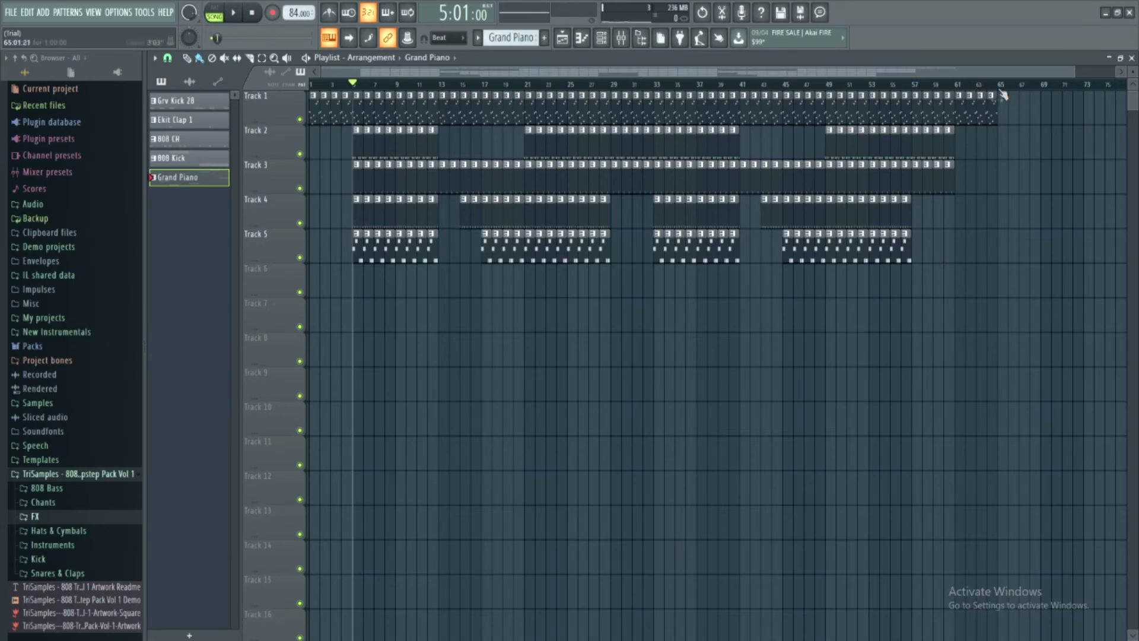
drag(957, 311, 992, 304)
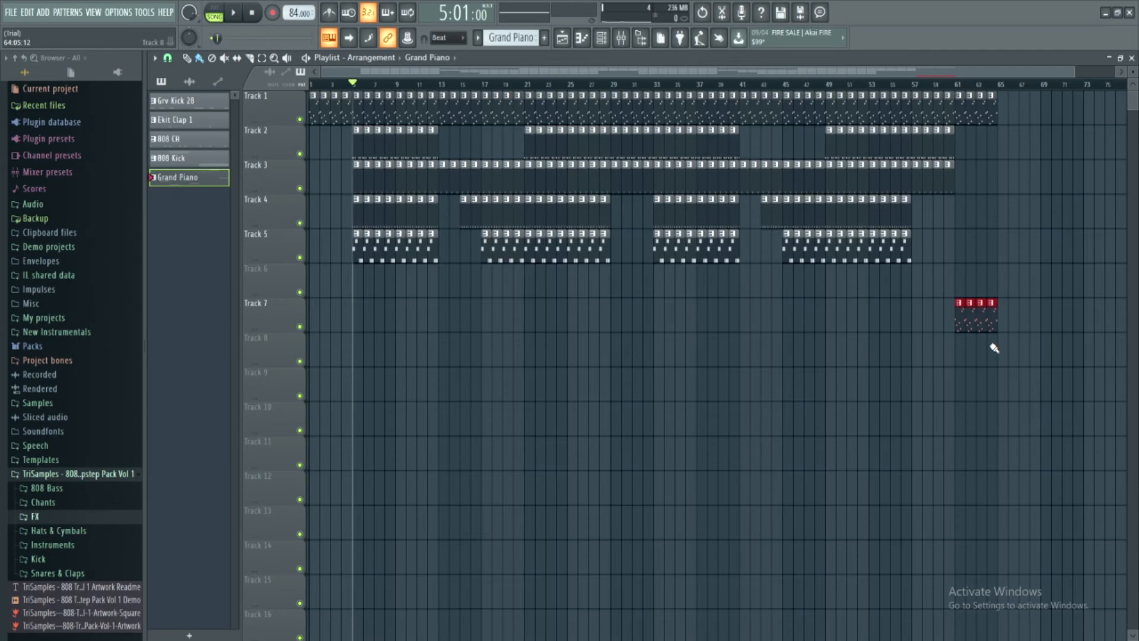
key(Delete)
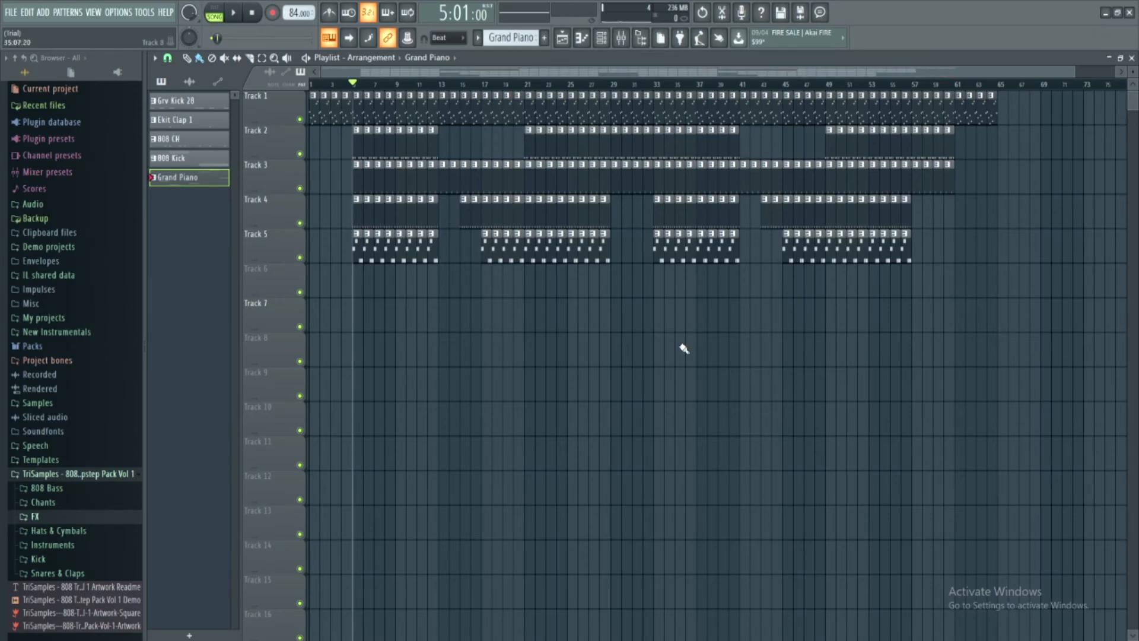
Step: Check the playlist's snap options, and try painting Grand Piano clips on Track 9 across bars 17 to 35 before erasing them
click(167, 57)
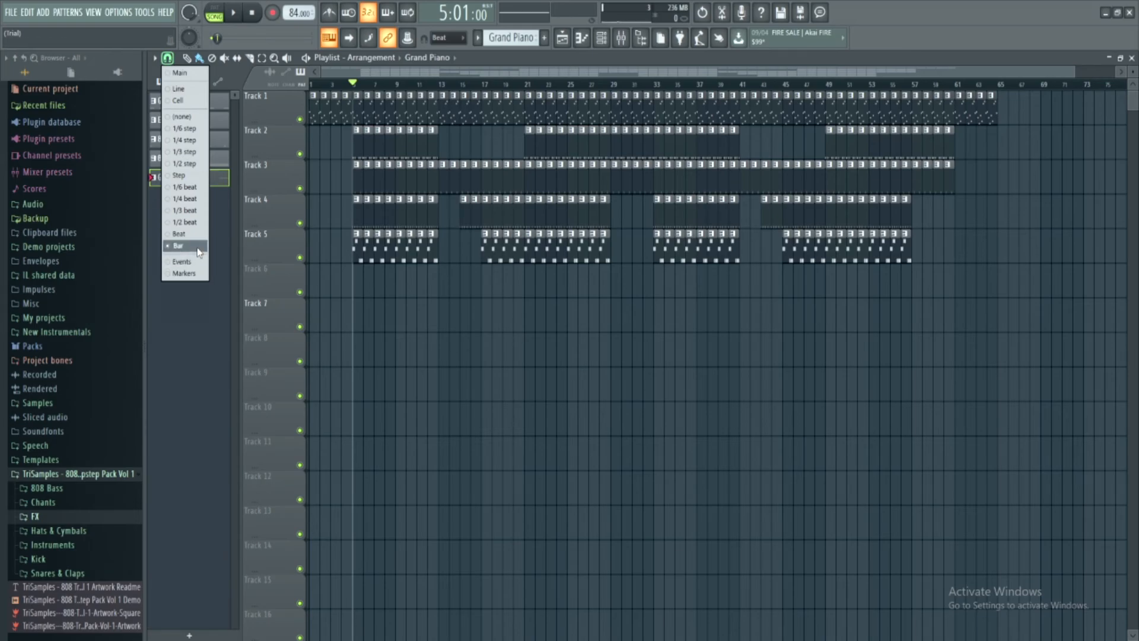
drag(485, 392, 675, 400)
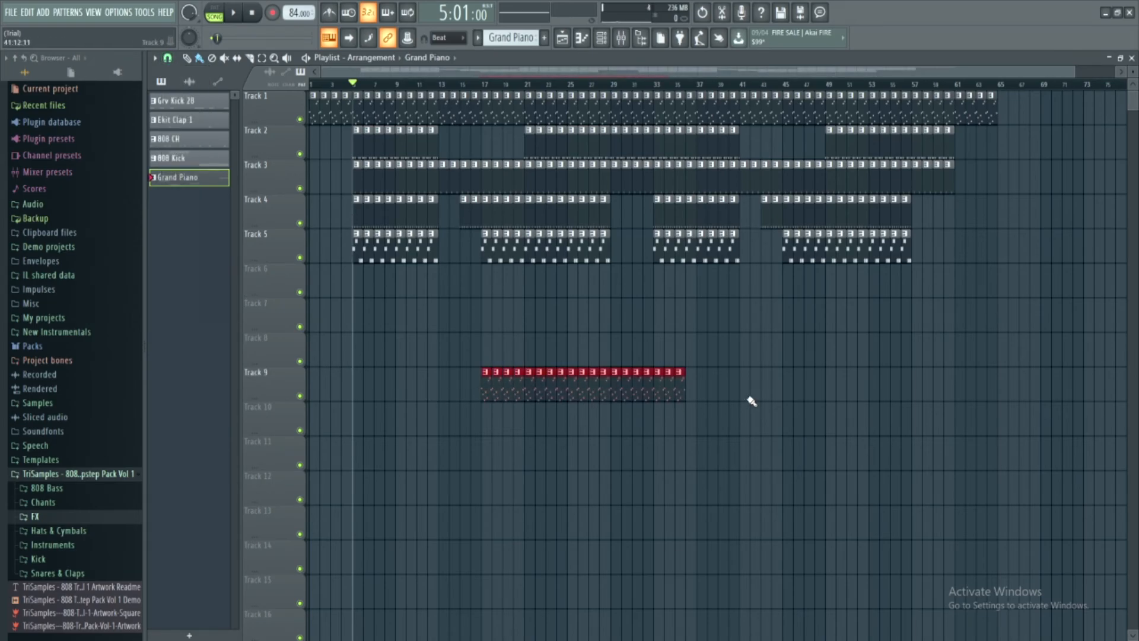
click(720, 391)
right_click(720, 390)
right_click(493, 392)
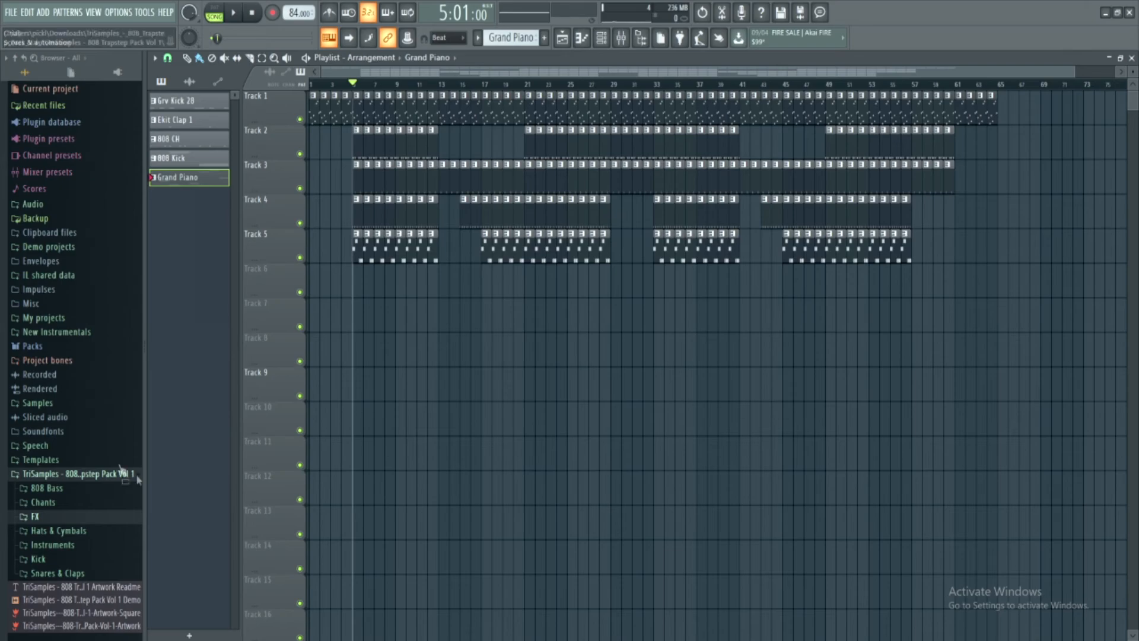
Step: Place the Watermark sample from the Samples folder on Track 6 at bars 3 and 63, and collapse the folder
click(99, 406)
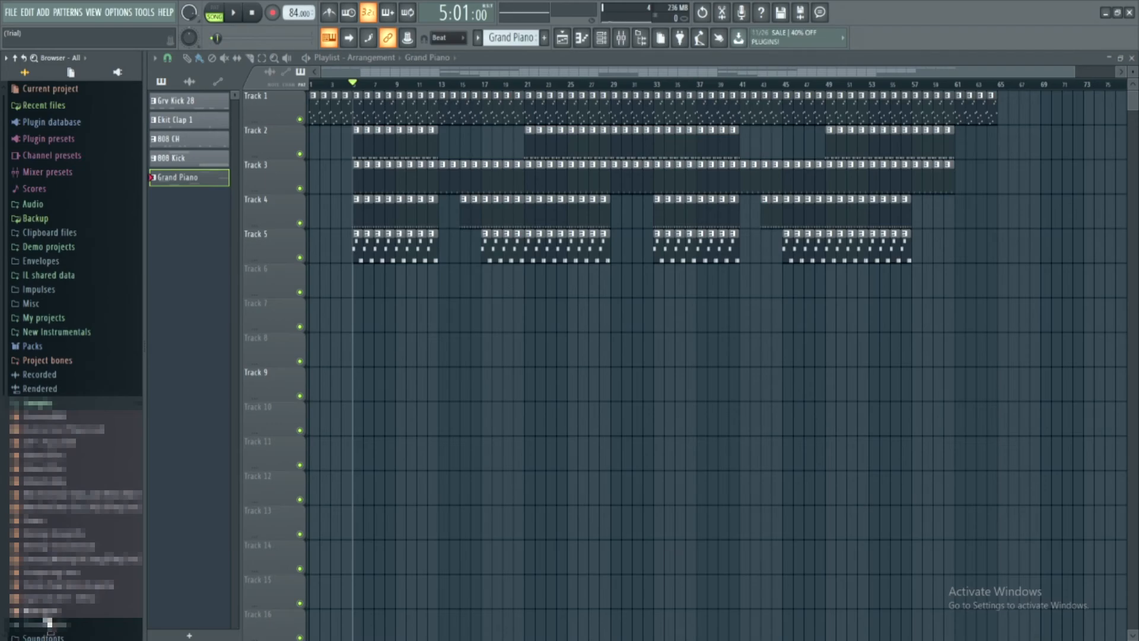
drag(49, 622, 335, 291)
drag(69, 620, 977, 273)
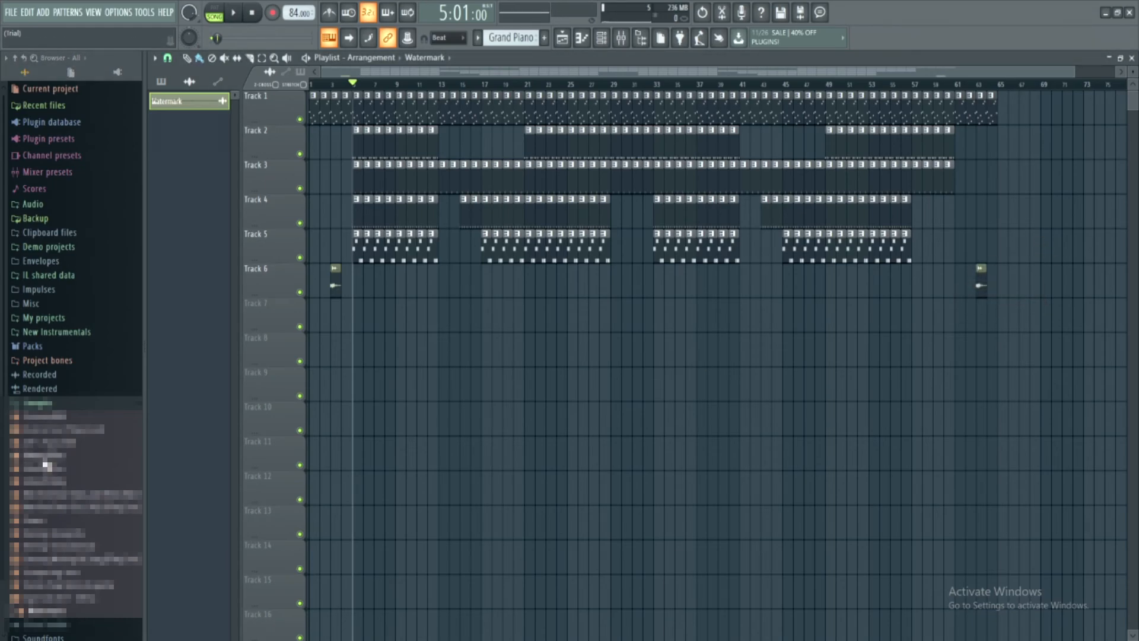
click(38, 403)
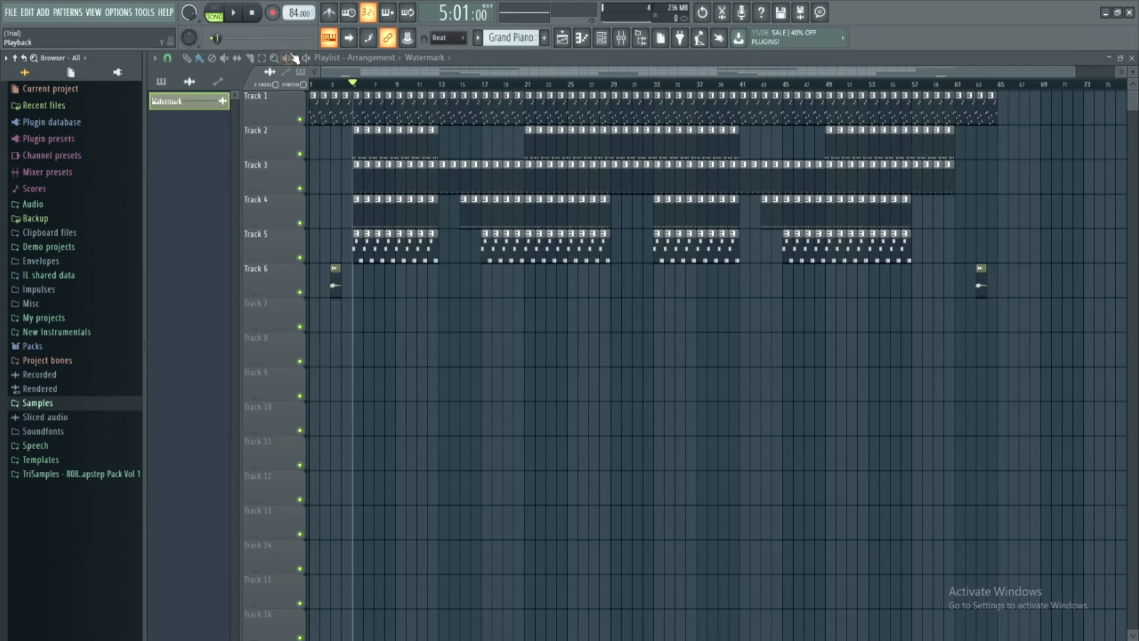
Step: Play the arrangement from bar 1 to hear it with the watermark, and stop playback
click(315, 86)
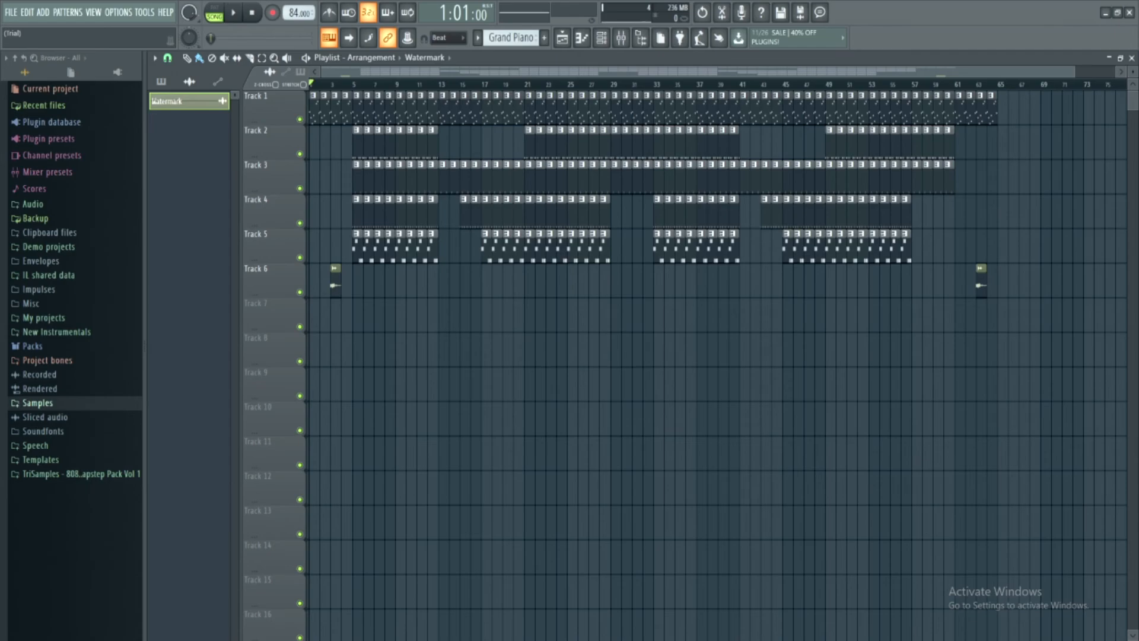
click(234, 12)
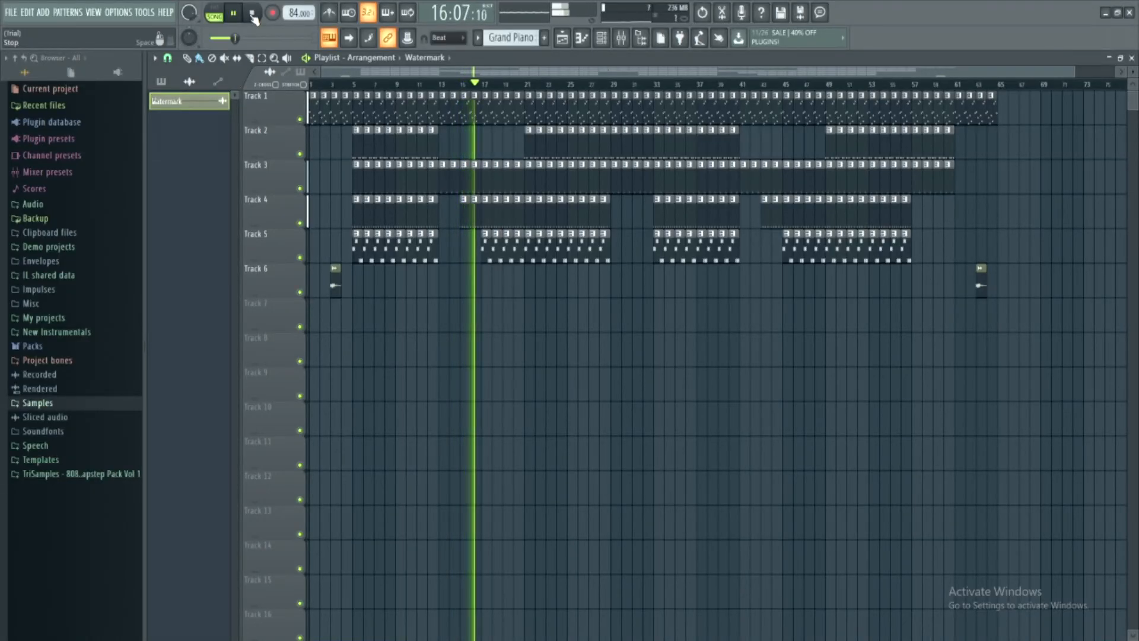
click(252, 15)
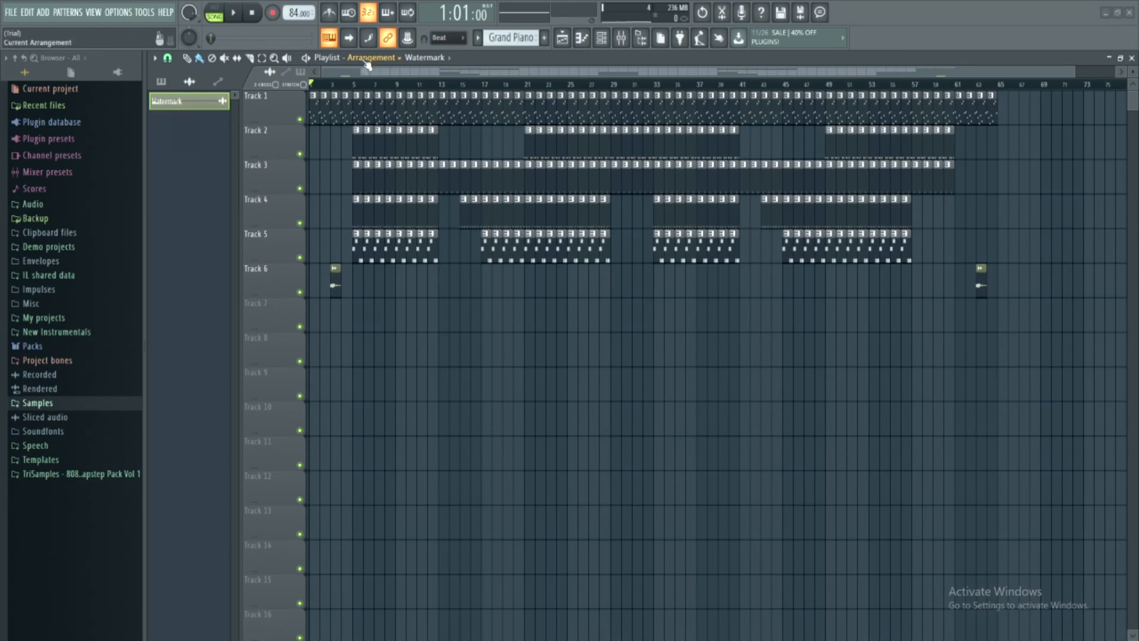
Step: Export the full song as a 16-bit stereo WAV file named NamedFile84MRKD, and start the rendering
click(12, 12)
mouse_move(45, 125)
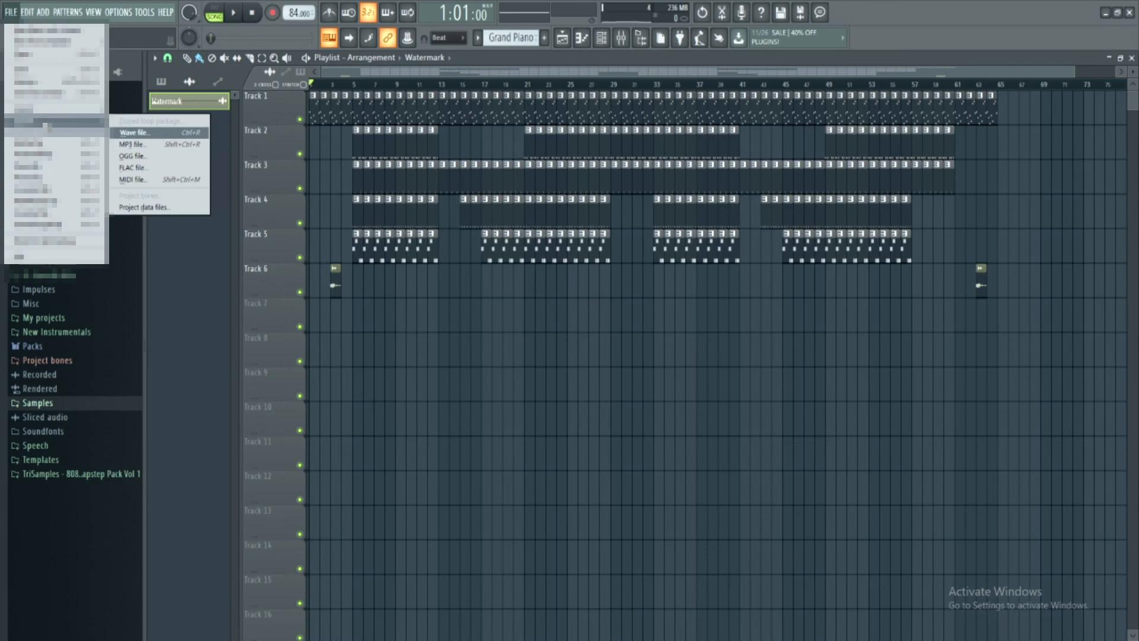
click(156, 139)
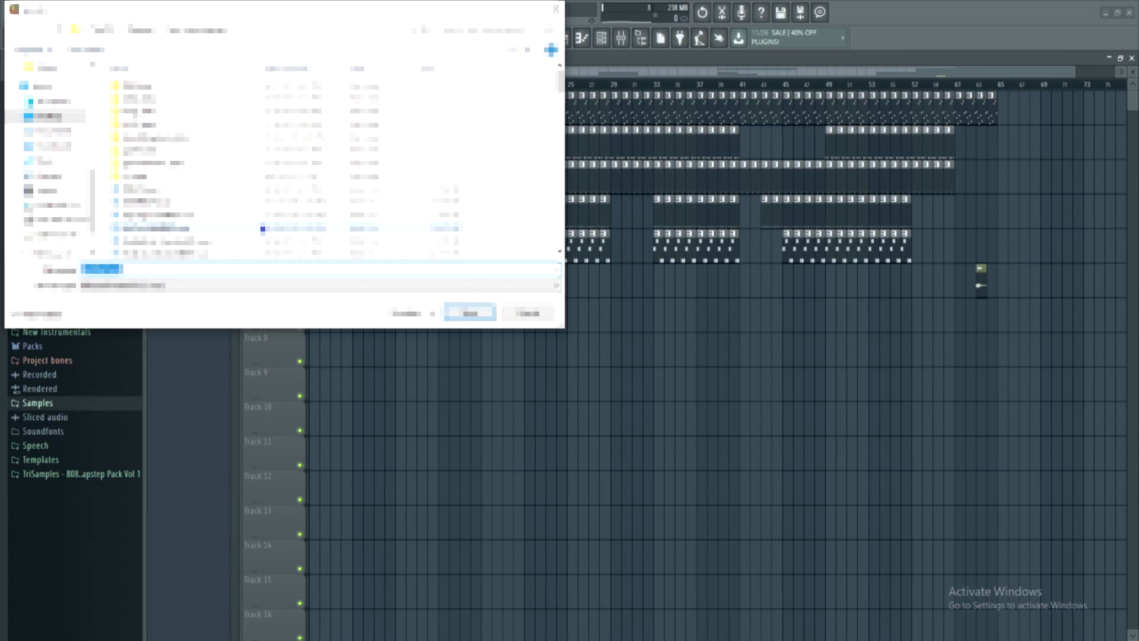
text(beat)
drag(395, 13, 784, 254)
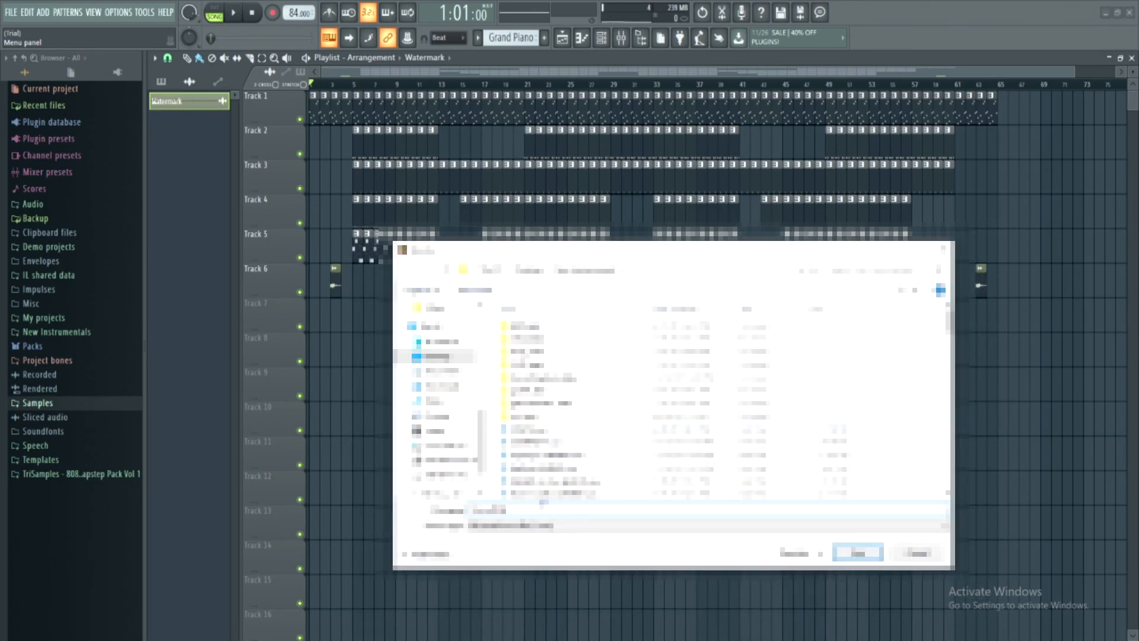
key(BackSpace)
text(beat)
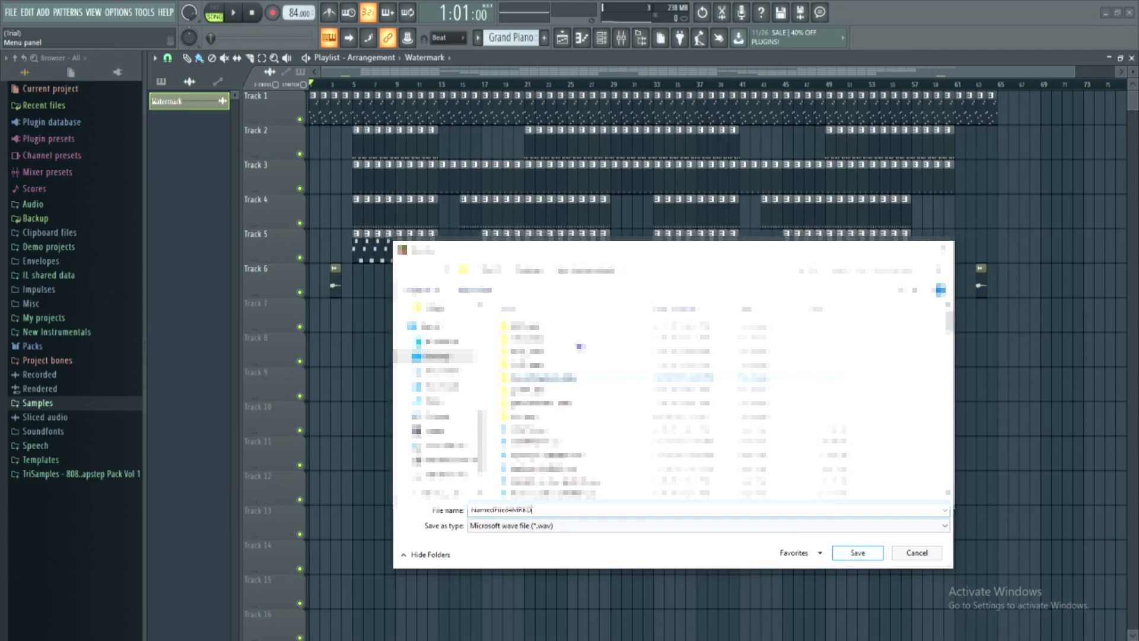
click(871, 554)
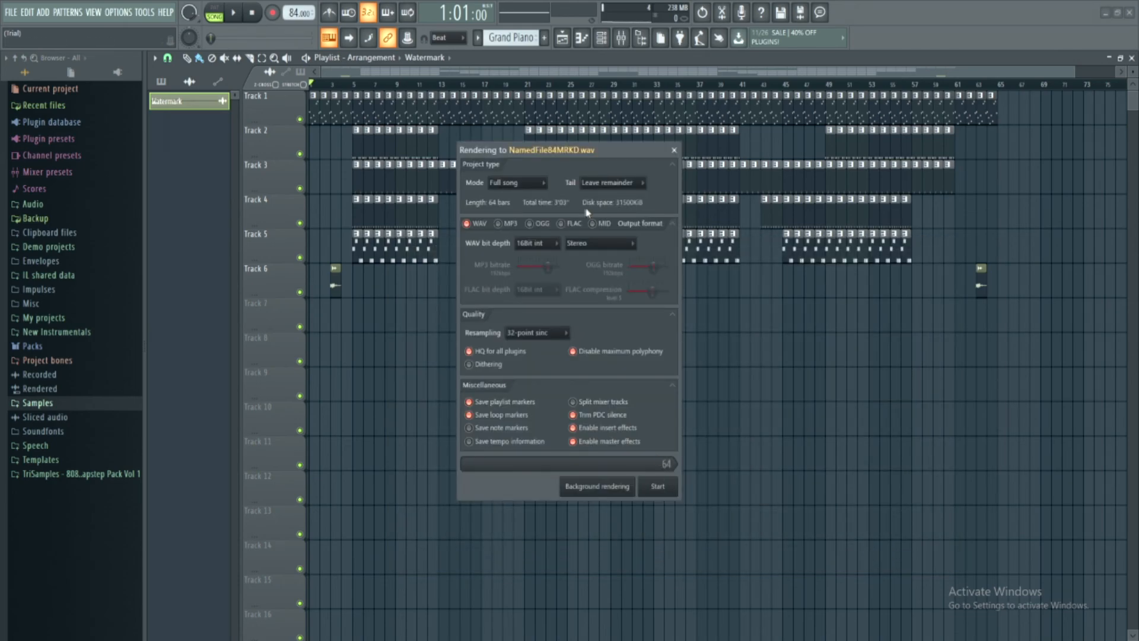
click(659, 487)
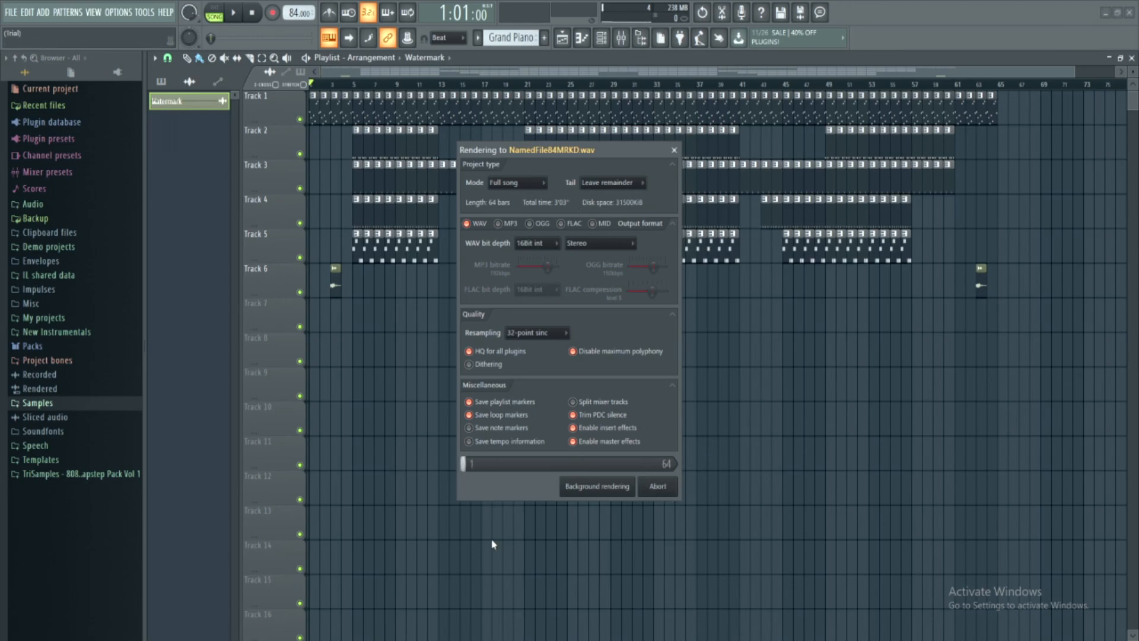